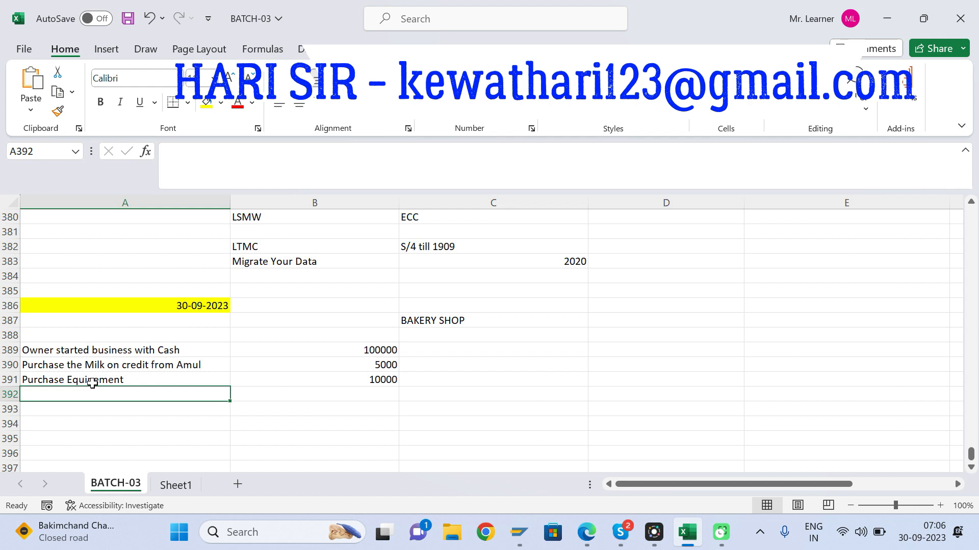
# Step: Enter the transaction "Salary paid" with the amount 3000 in row 392
pyautogui.write('Sala')
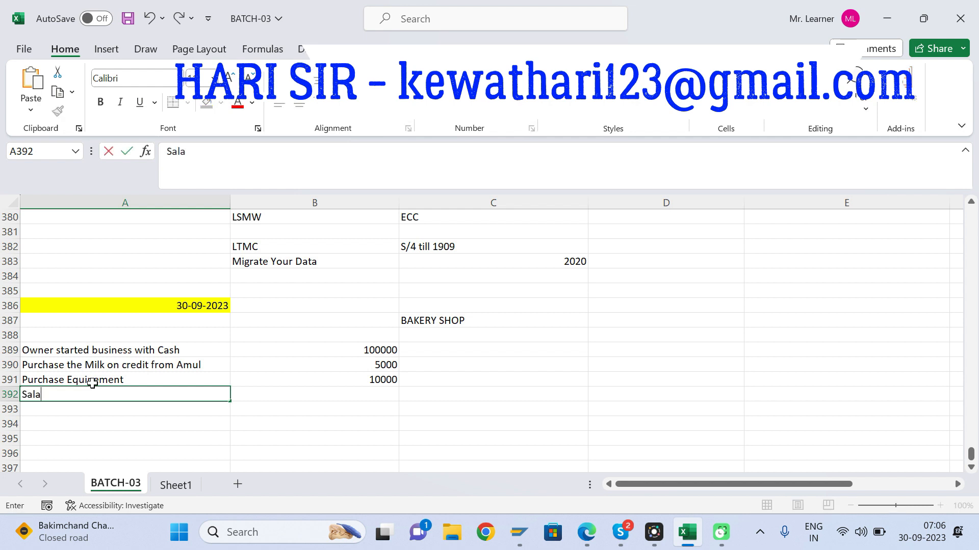
pyautogui.write('ry paid')
pyautogui.press('Tab')
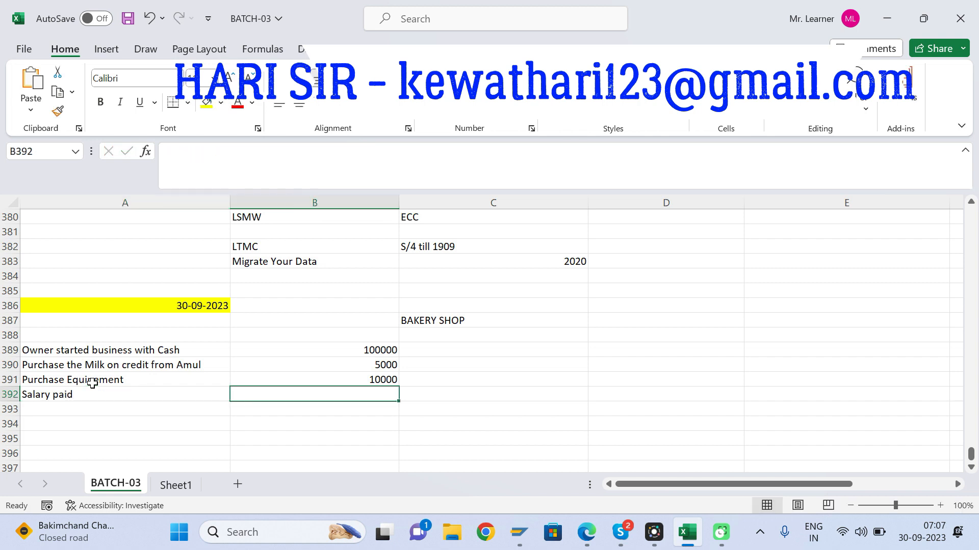
pyautogui.write('3000')
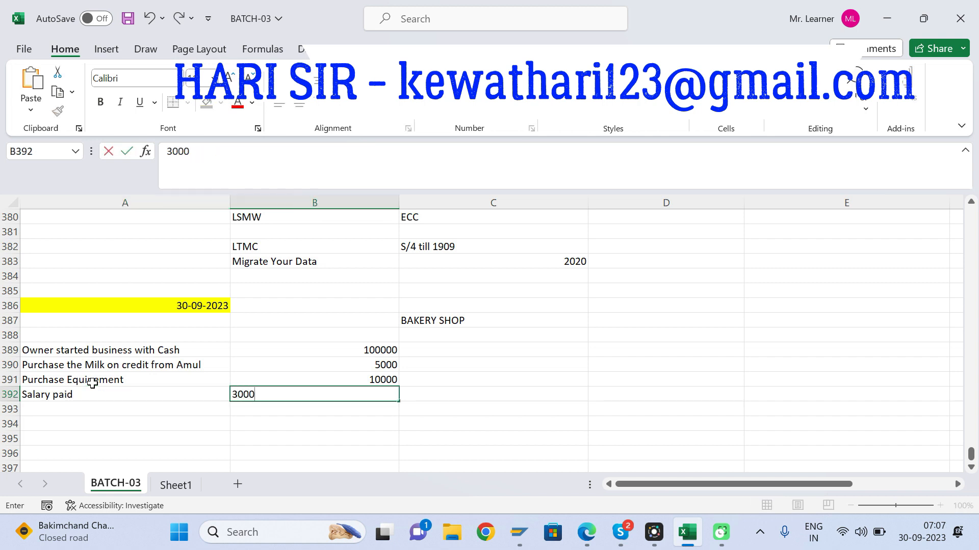
pyautogui.press('Return')
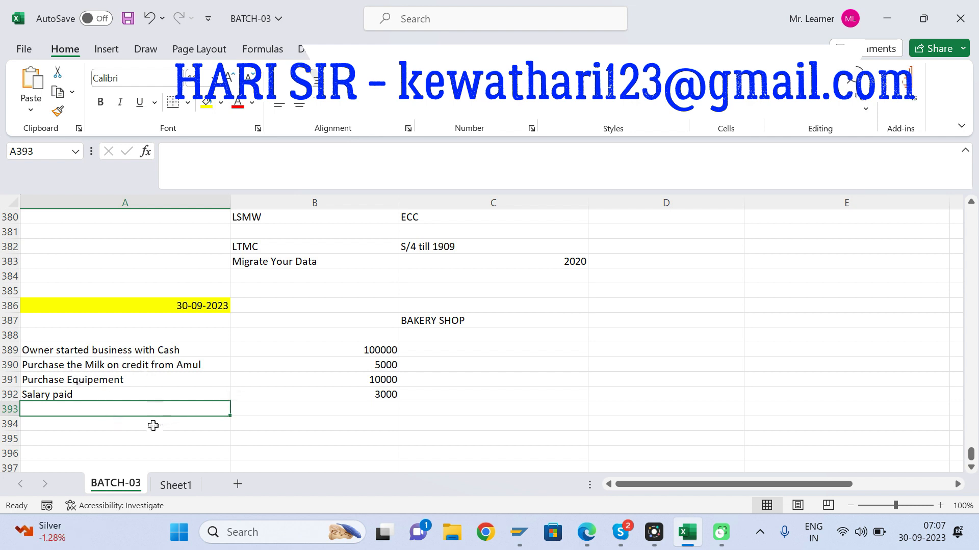
# Step: Add the transaction "Sales incomes from business" with the amount 15000 in row 393
pyautogui.write('Sa')
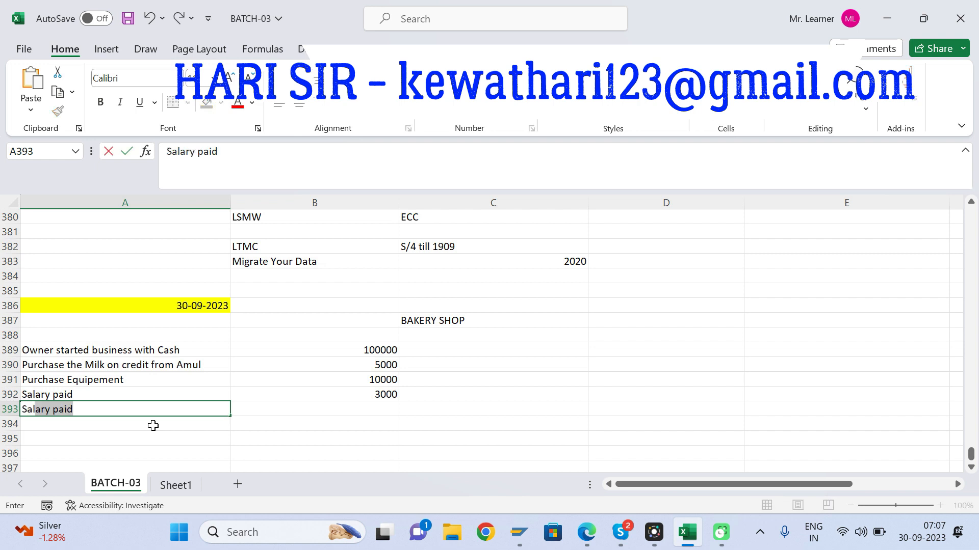
pyautogui.write('les incoms')
pyautogui.press('BackSpace')
pyautogui.write('e')
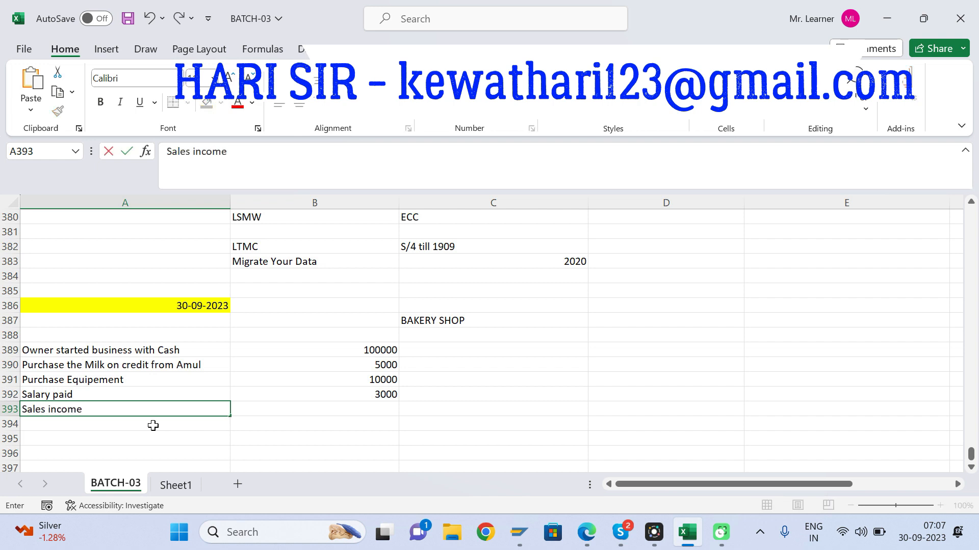
pyautogui.write('s from business')
pyautogui.press('Tab')
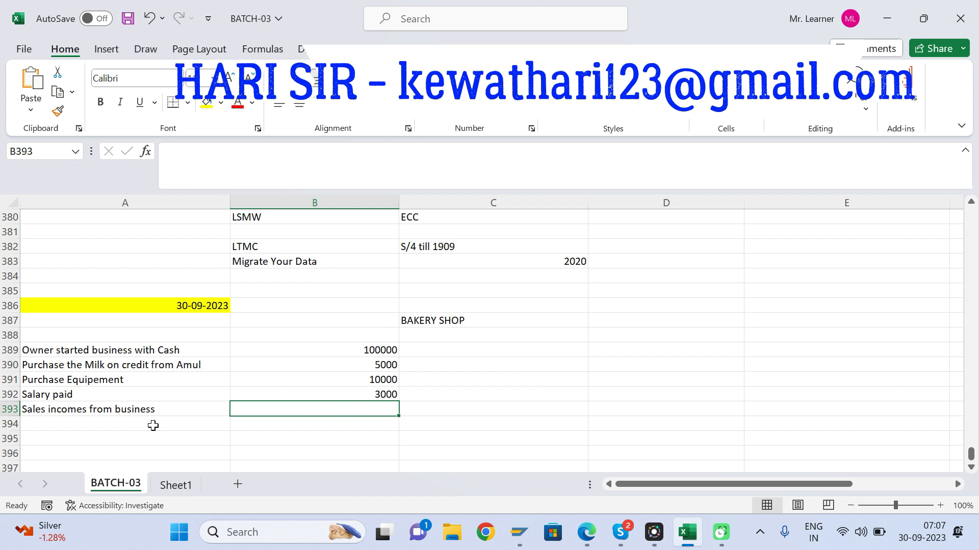
pyautogui.write('1')
pyautogui.press('BackSpace')
pyautogui.write('150000')
pyautogui.press('BackSpace')
pyautogui.press('Return')
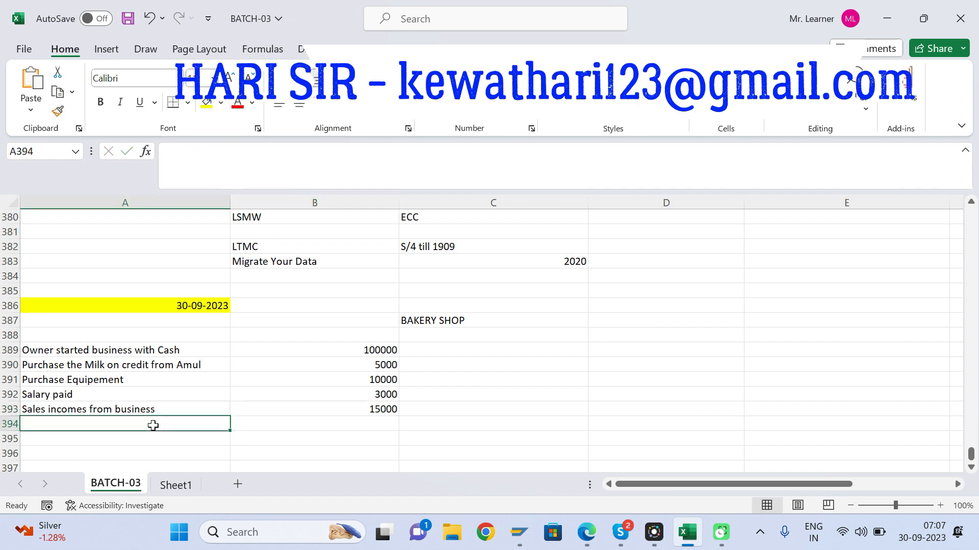
# Step: Enter the description "Charge Depreciation on Equipement" in cell A394
pyautogui.click(71, 381)
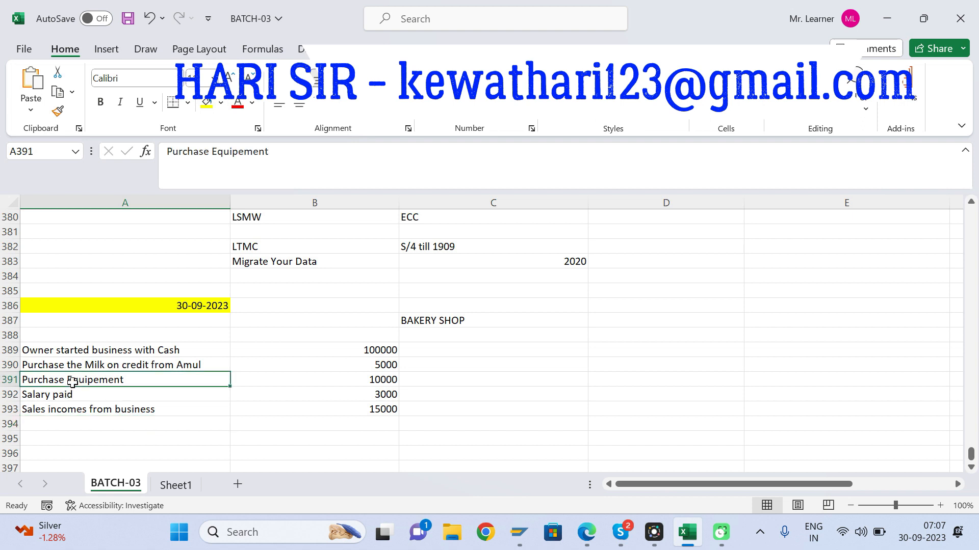
pyautogui.click(58, 427)
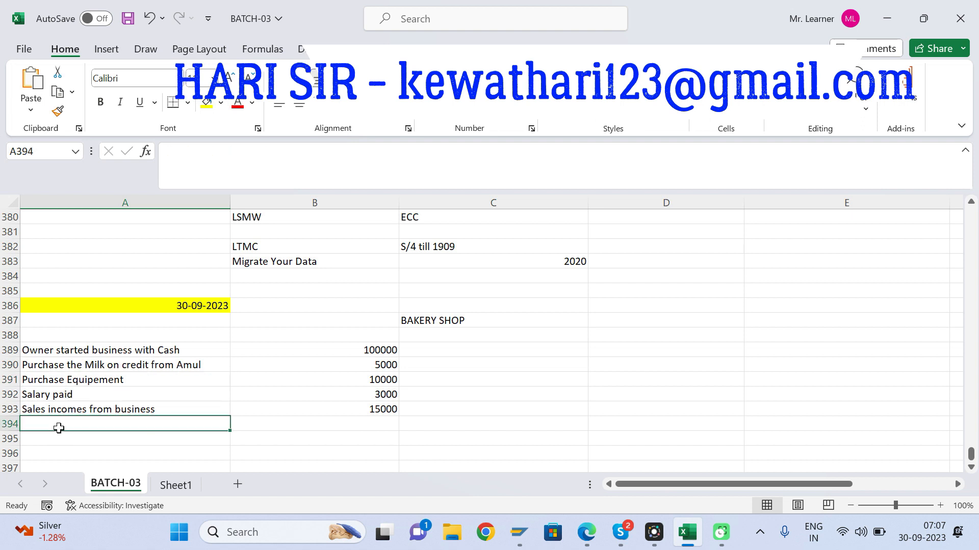
pyautogui.write('Char')
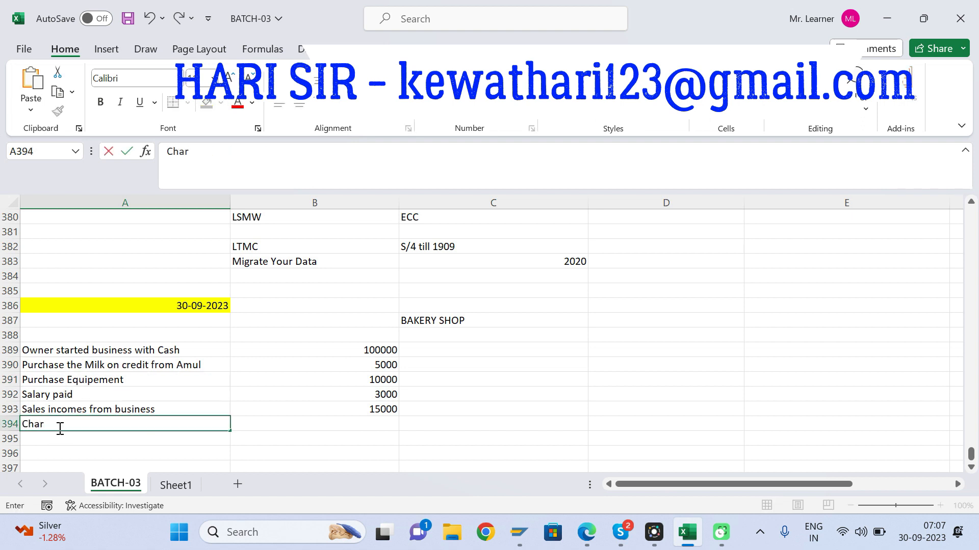
pyautogui.write('ge Depreciation')
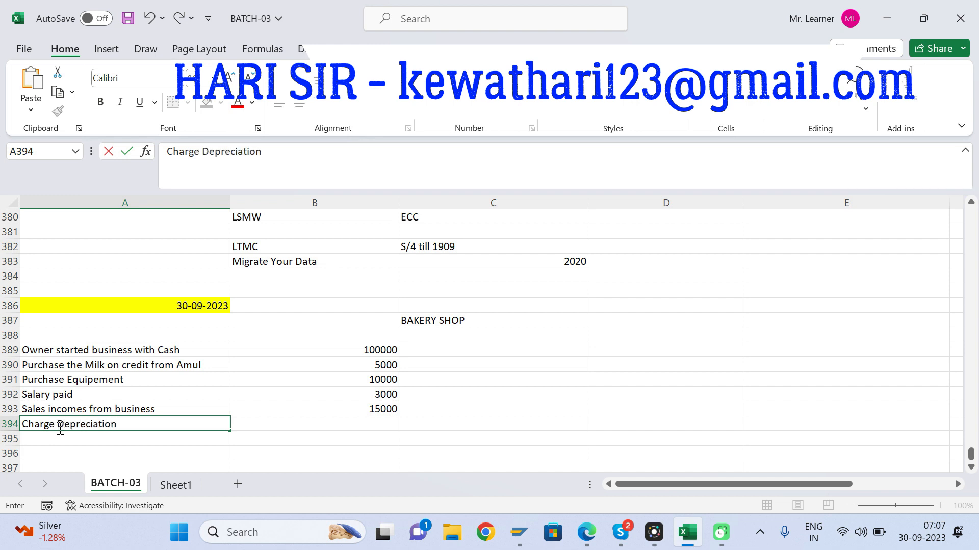
pyautogui.write(' on Equipement')
pyautogui.press('Tab')
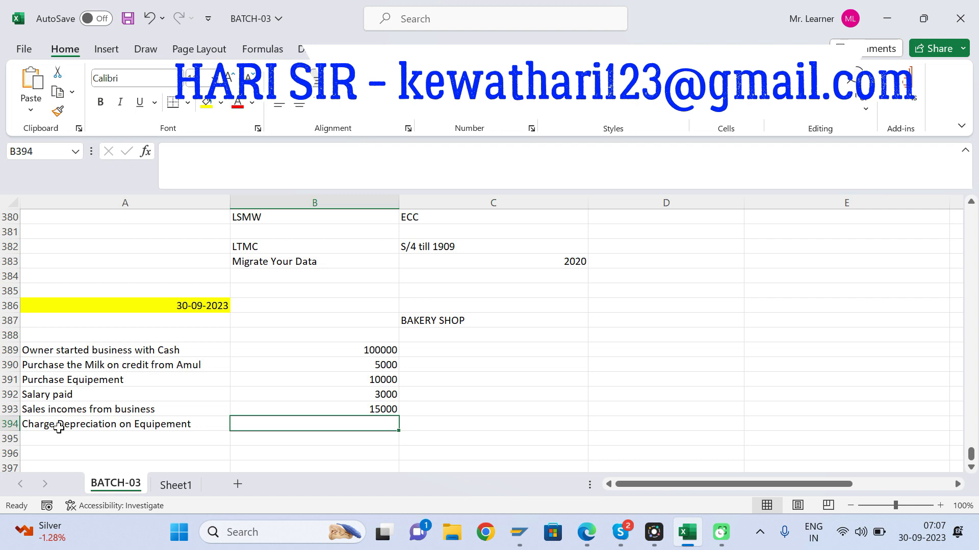
# Step: Enter 10% as the depreciation rate in cell B394 and save the workbook
pyautogui.write('@10%')
pyautogui.press('Return')
pyautogui.press('Return')
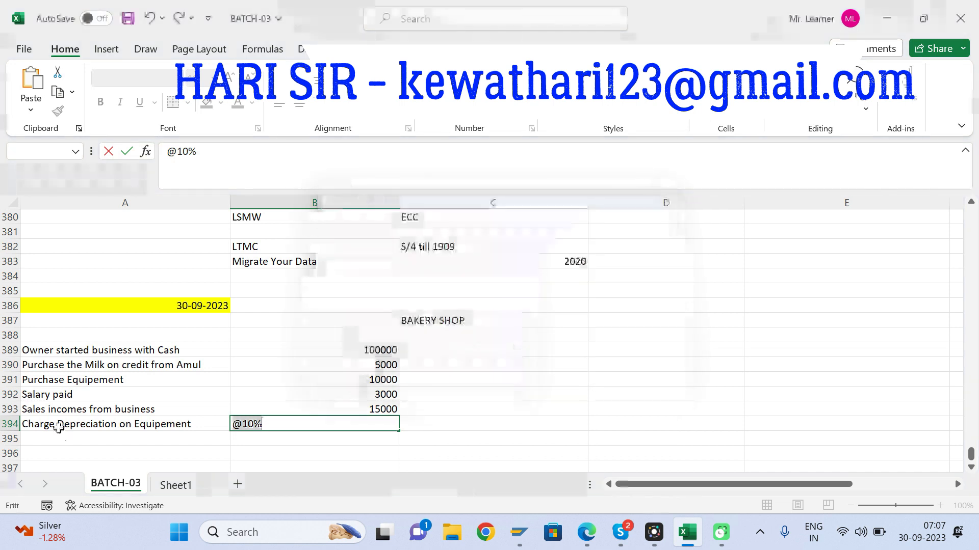
pyautogui.click(178, 155)
pyautogui.press('BackSpace')
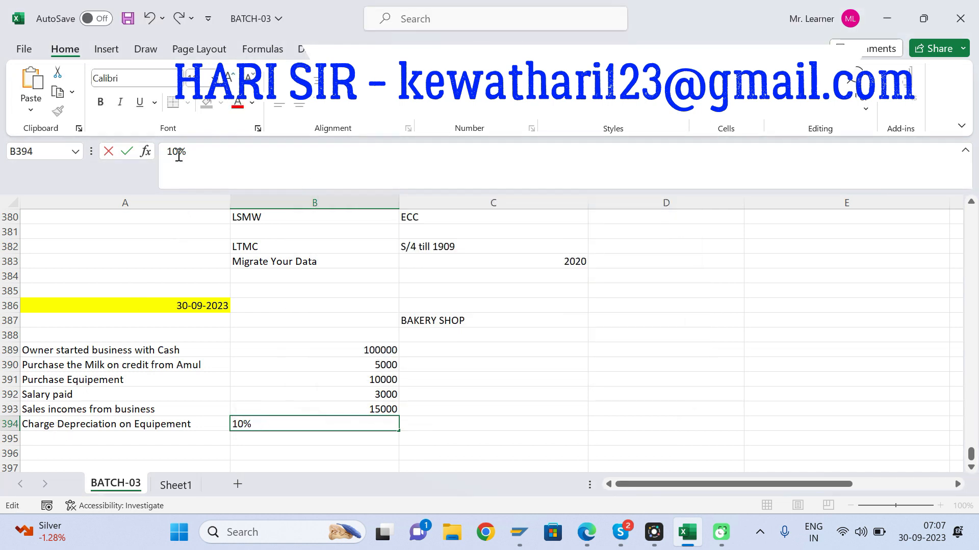
pyautogui.press('Return')
pyautogui.press('Return')
pyautogui.press('Return')
pyautogui.press('Return')
pyautogui.hotkey('ctrl', 's')
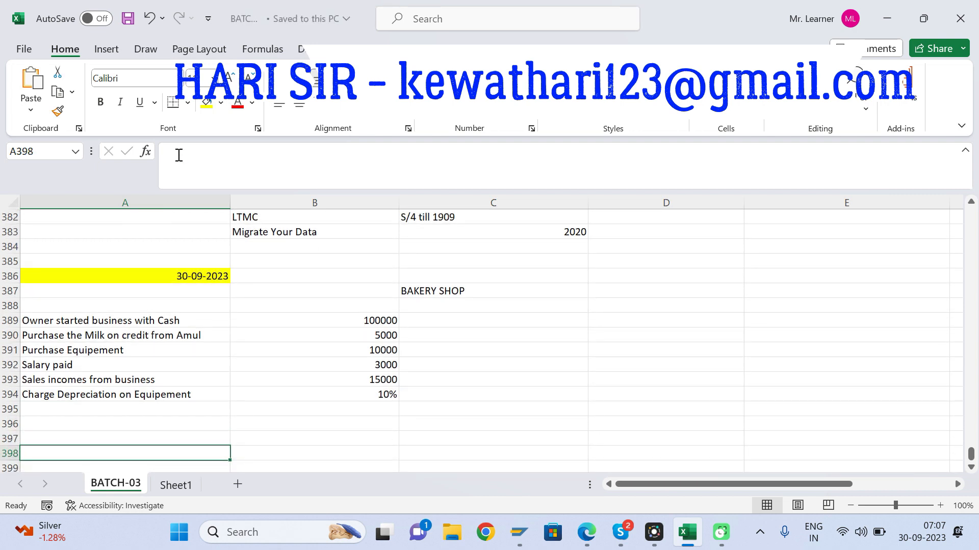
# Step: Enter the year 2020 in cell D387 beside the BAKERY SHOP heading and save the workbook
pyautogui.press('Up')
pyautogui.press('Up')
pyautogui.press('Up')
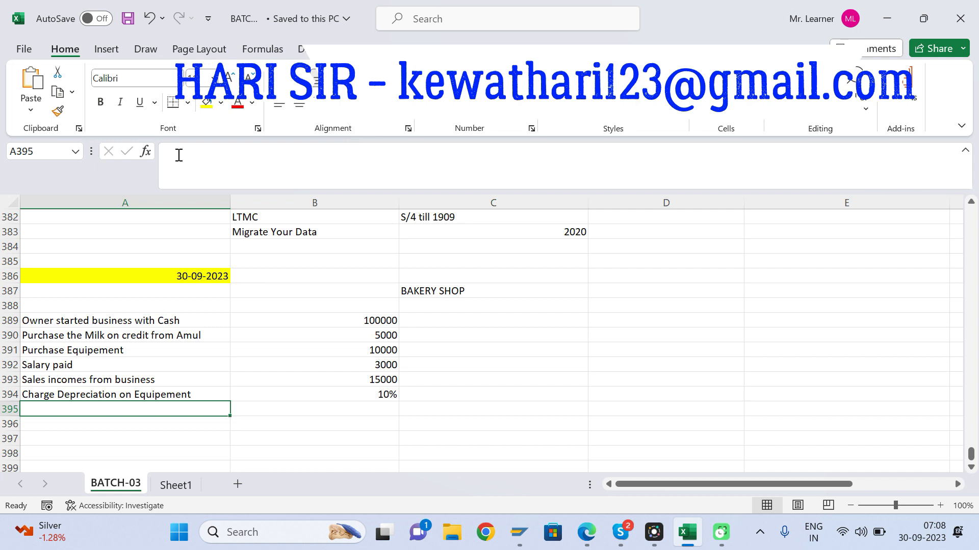
pyautogui.press('Right')
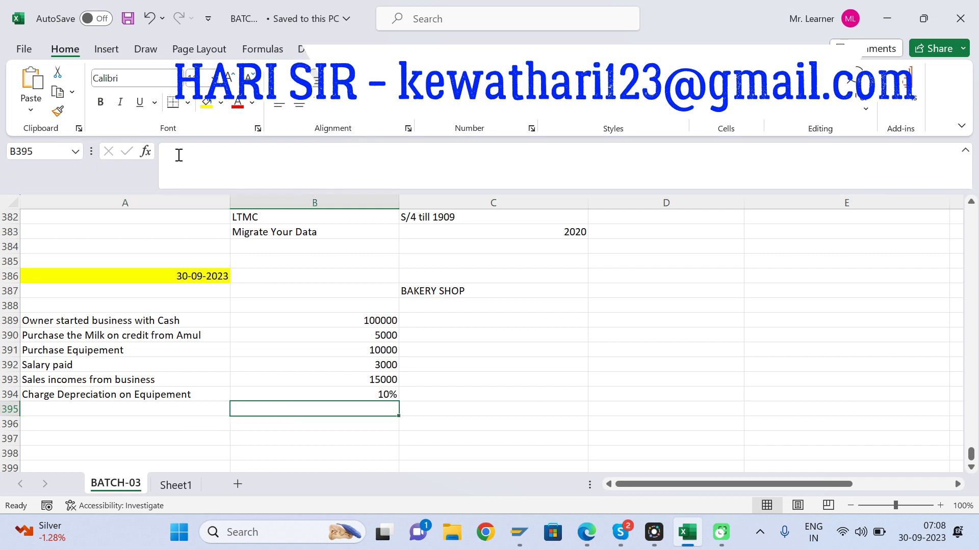
pyautogui.press('Up')
pyautogui.press('Up')
pyautogui.press('Up')
pyautogui.press('Up')
pyautogui.press('Up')
pyautogui.press('Up')
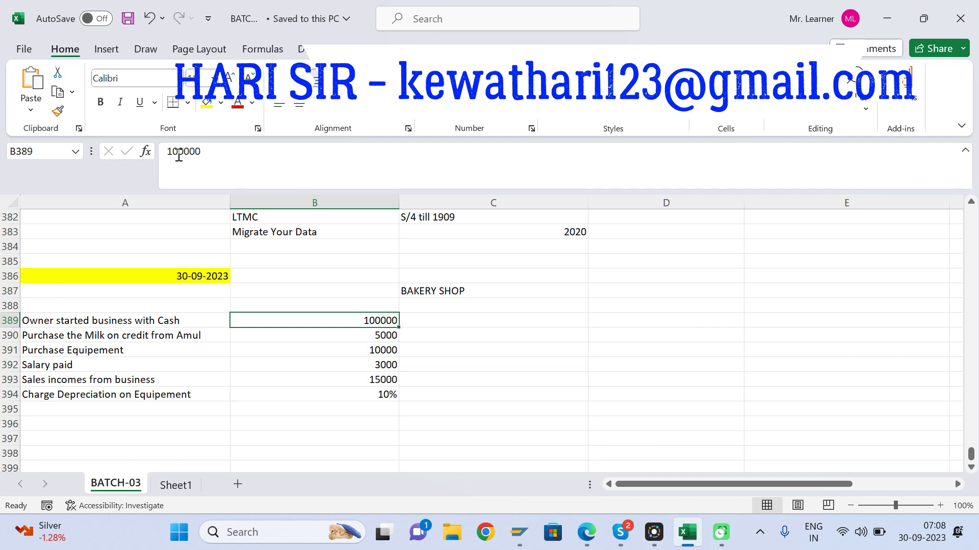
pyautogui.press('Right')
pyautogui.press('Left')
pyautogui.press('Right')
pyautogui.press('Right')
pyautogui.press('Up')
pyautogui.press('Up')
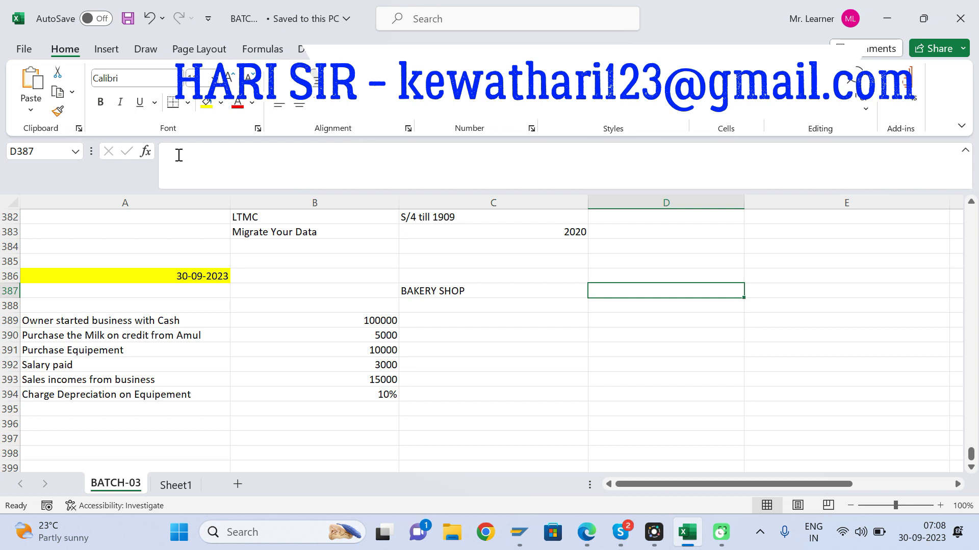
pyautogui.write('2020')
pyautogui.press('Return')
pyautogui.press('Up')
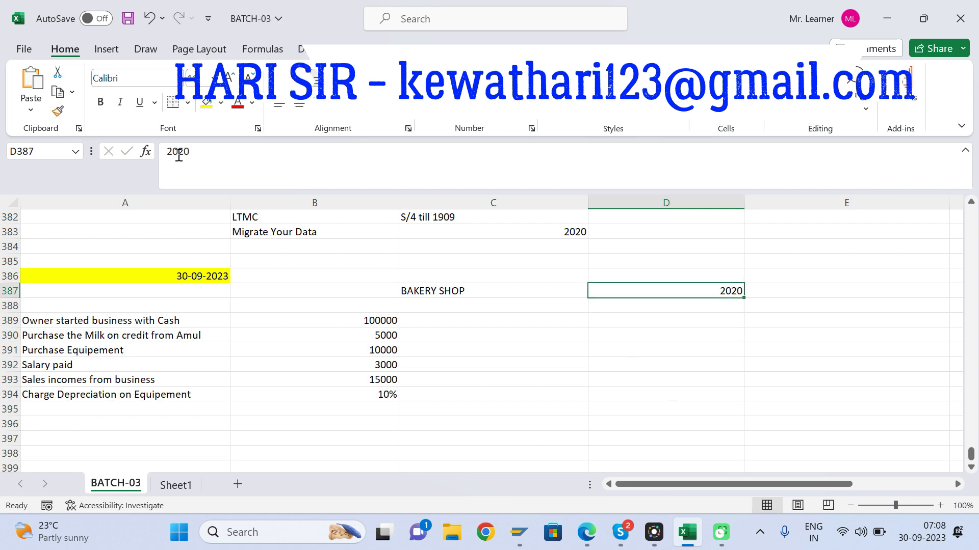
pyautogui.hotkey('ctrl', 's')
# Step: Replace the content of cell D387 with the period "Jan 2022 to 31 2022" and make it bold
pyautogui.click(192, 152)
pyautogui.press('BackSpace')
pyautogui.press('BackSpace')
pyautogui.press('BackSpace')
pyautogui.press('BackSpace')
pyautogui.write('Jan')
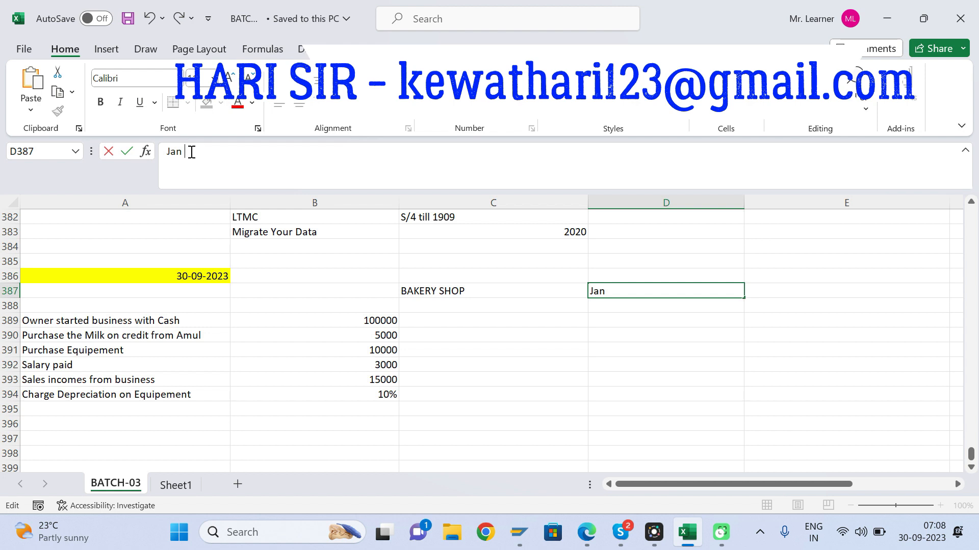
pyautogui.write('20')
pyautogui.write('22')
pyautogui.write(' to 31')
pyautogui.write('st')
pyautogui.press('BackSpace')
pyautogui.write('2022')
pyautogui.press('Return')
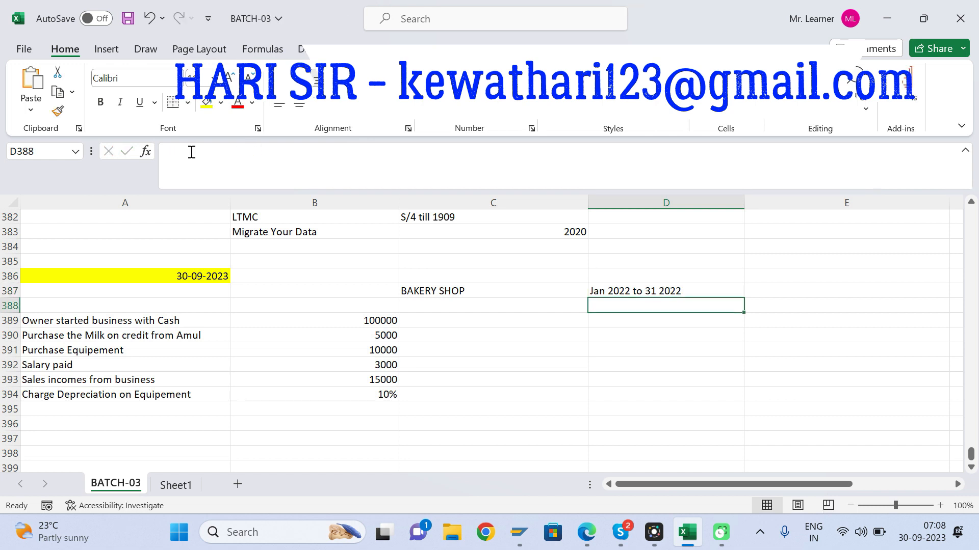
pyautogui.press('Up')
pyautogui.hotkey('ctrl', 'b')
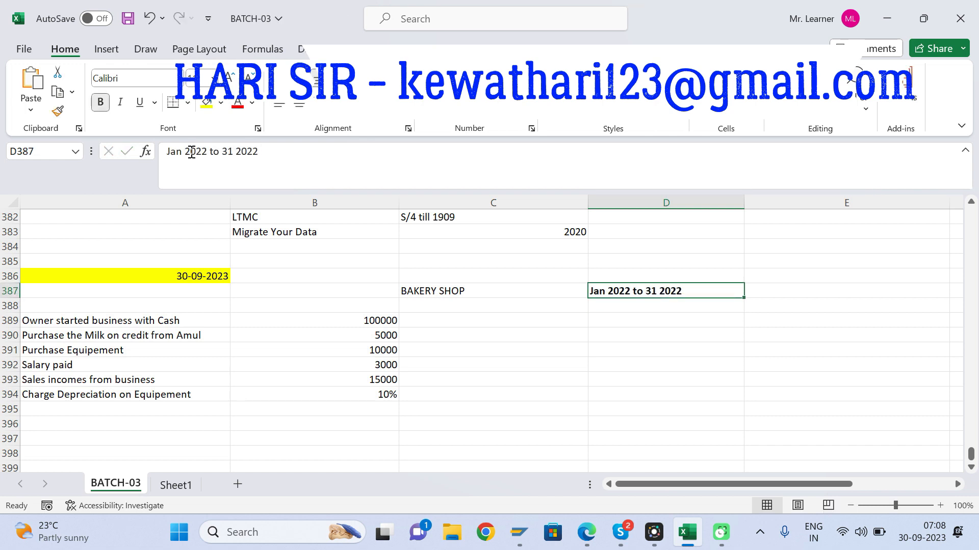
# Step: Correct the period in cell D387 to read "Jan 2022 to Dec 2022"
pyautogui.press('Down')
pyautogui.press('Down')
pyautogui.press('Down')
pyautogui.press('Down')
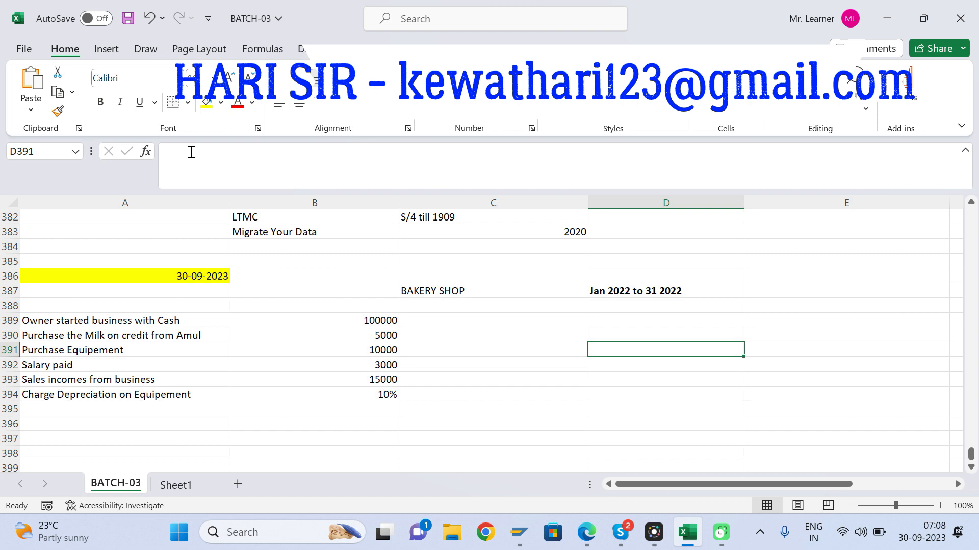
pyautogui.press('Up')
pyautogui.press('Up')
pyautogui.press('Up')
pyautogui.press('Up')
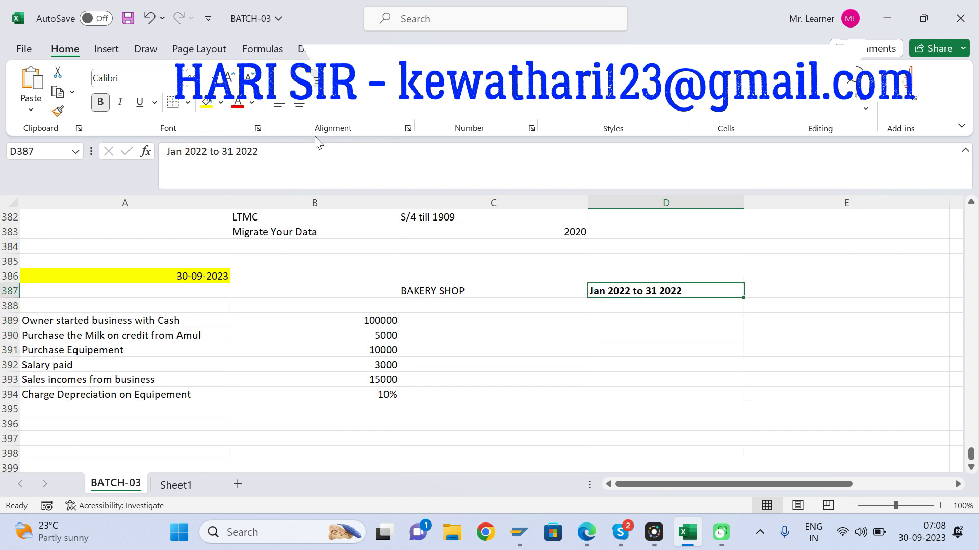
pyautogui.click(235, 151)
pyautogui.press('BackSpace')
pyautogui.press('BackSpace')
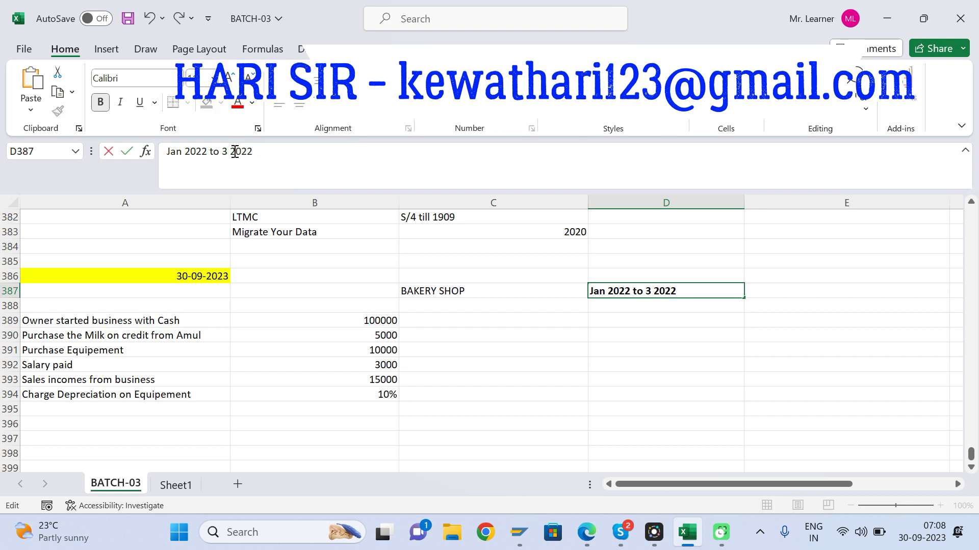
pyautogui.write('Dec')
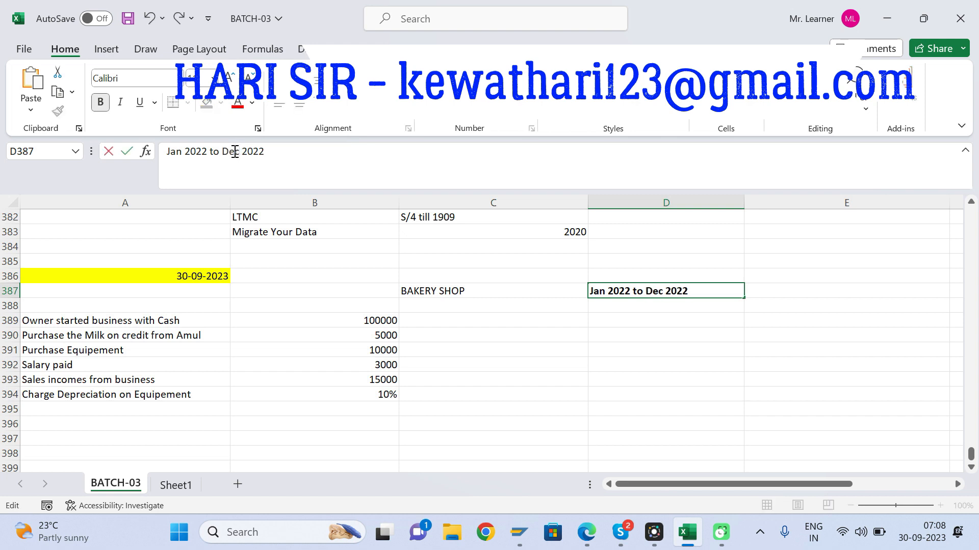
pyautogui.press('Return')
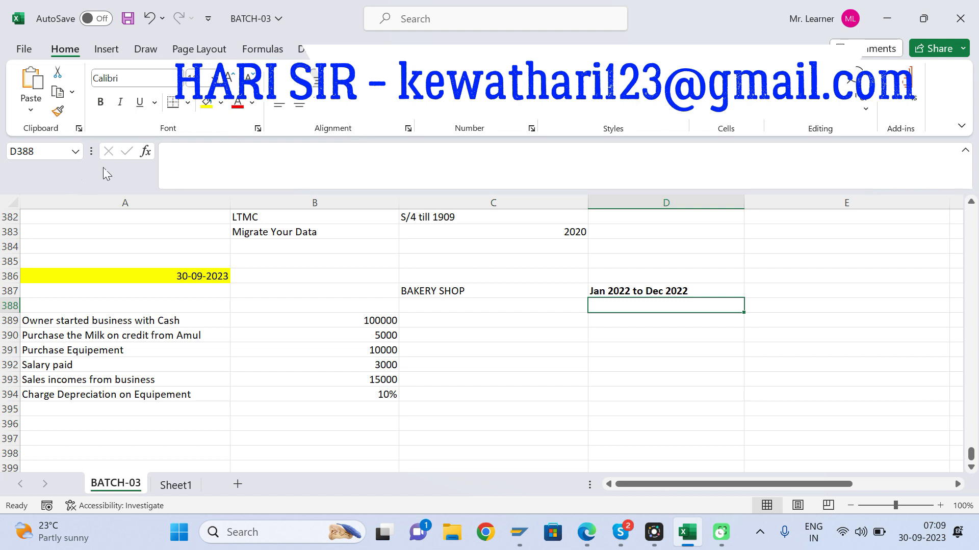
pyautogui.click(436, 287)
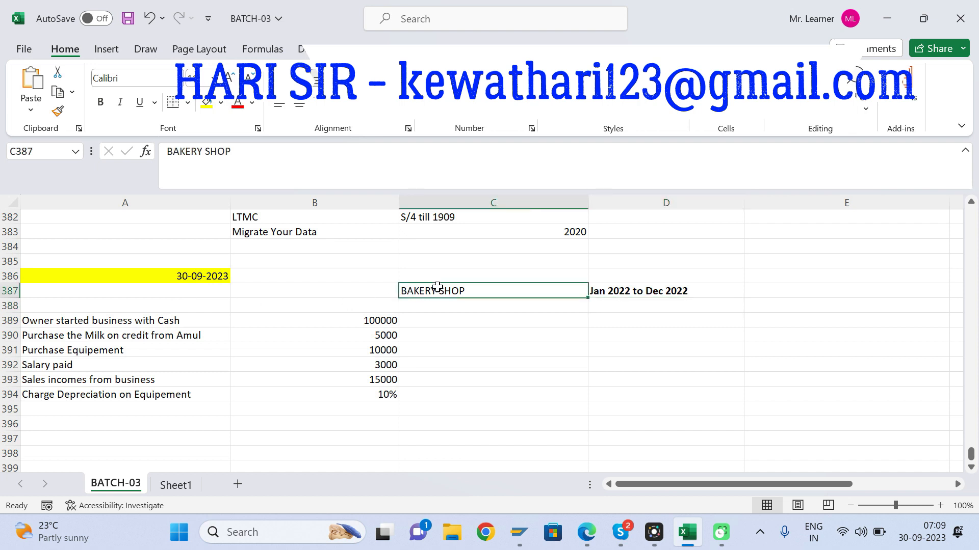
pyautogui.click(439, 349)
pyautogui.click(415, 427)
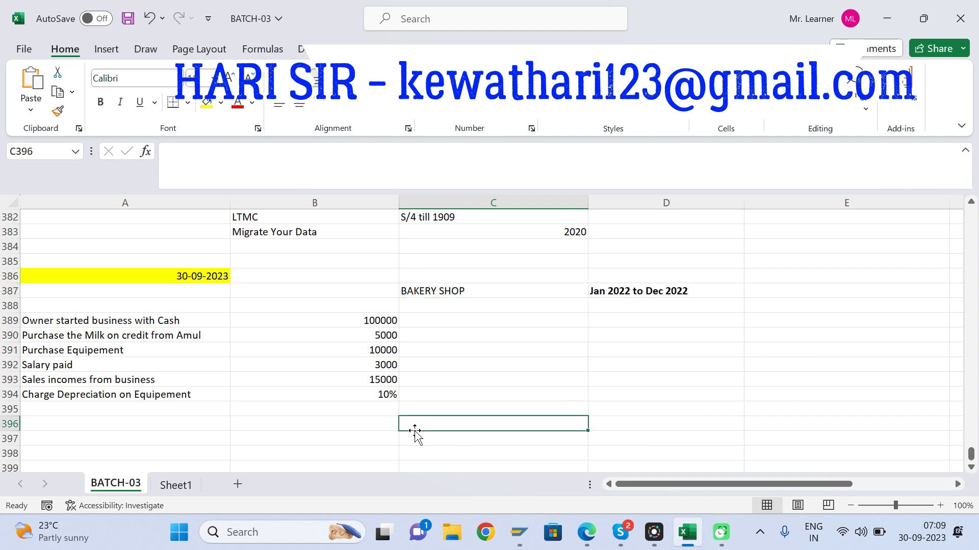
pyautogui.press('Up')
pyautogui.press('Up')
pyautogui.press('Up')
pyautogui.press('Up')
pyautogui.press('Up')
pyautogui.press('Up')
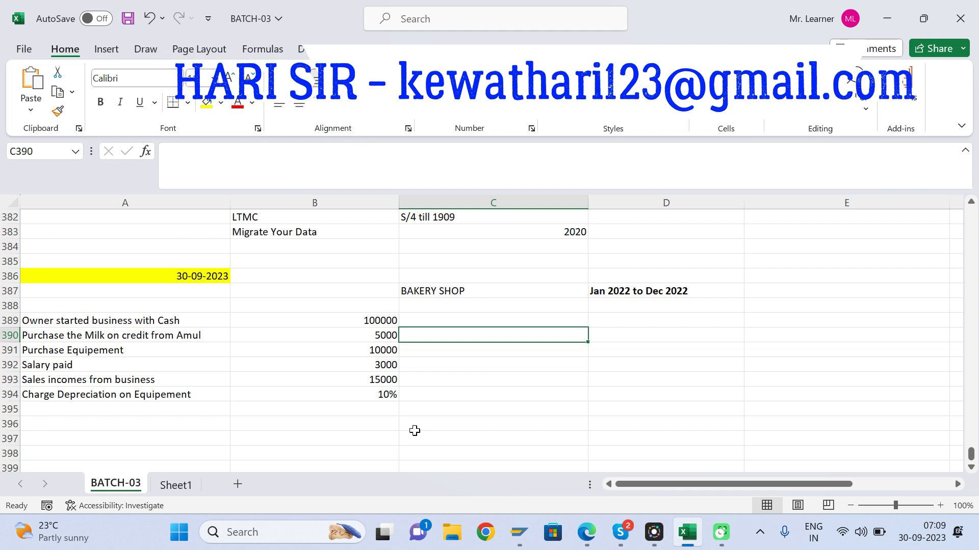
pyautogui.click(441, 324)
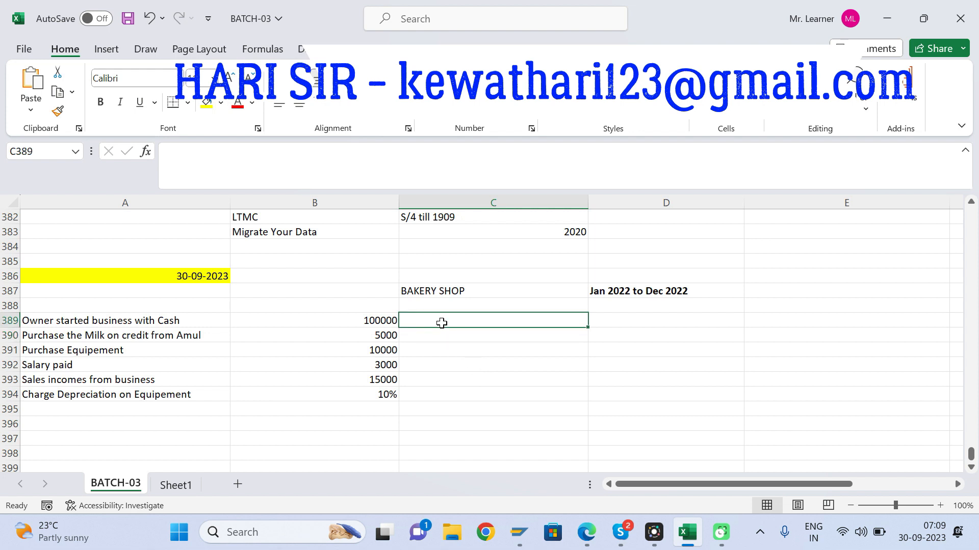
pyautogui.press('Right')
pyautogui.press('Up')
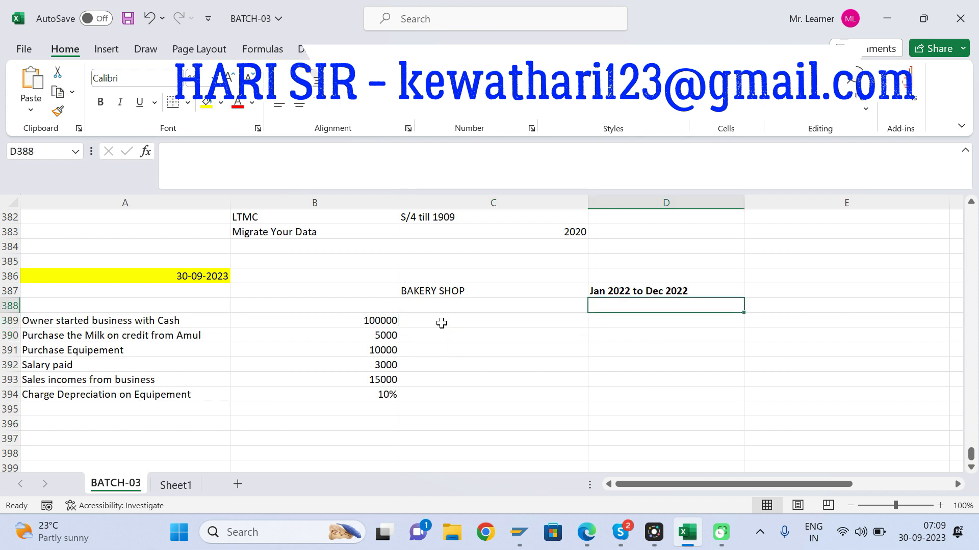
pyautogui.press('Left')
pyautogui.press('Left')
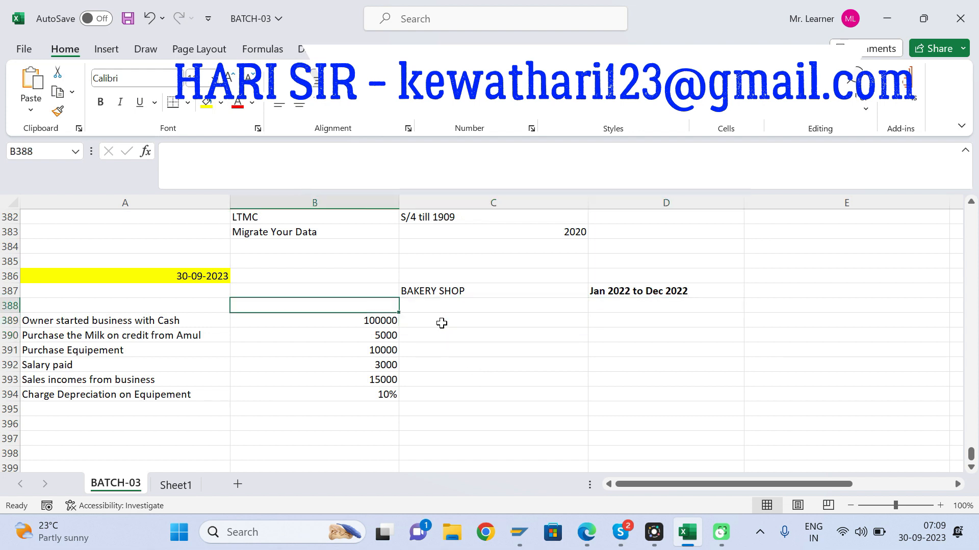
# Step: Add the headings "Debit" in C388 and "Credit" in D388, and fill both cells yellow
pyautogui.press('Right')
pyautogui.write('Debit')
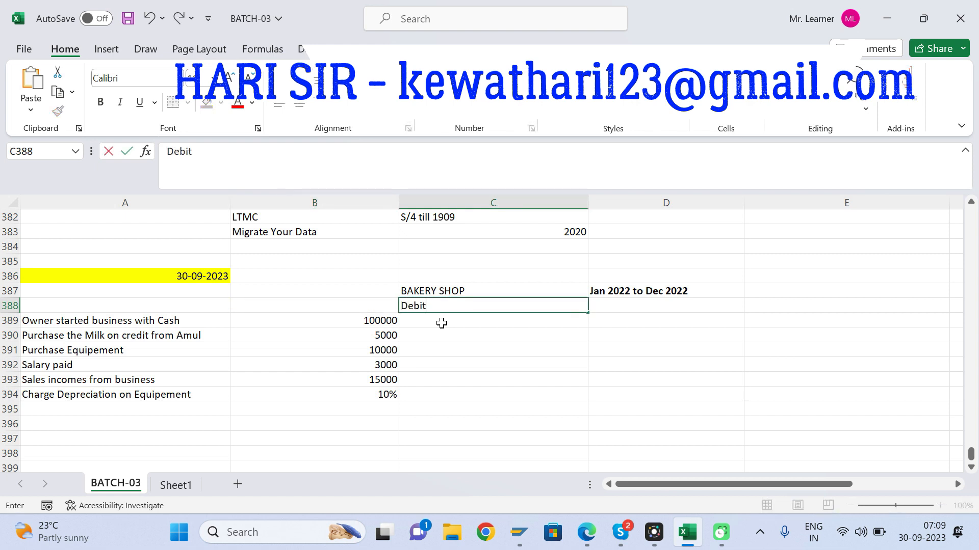
pyautogui.press('Tab')
pyautogui.write('Credit')
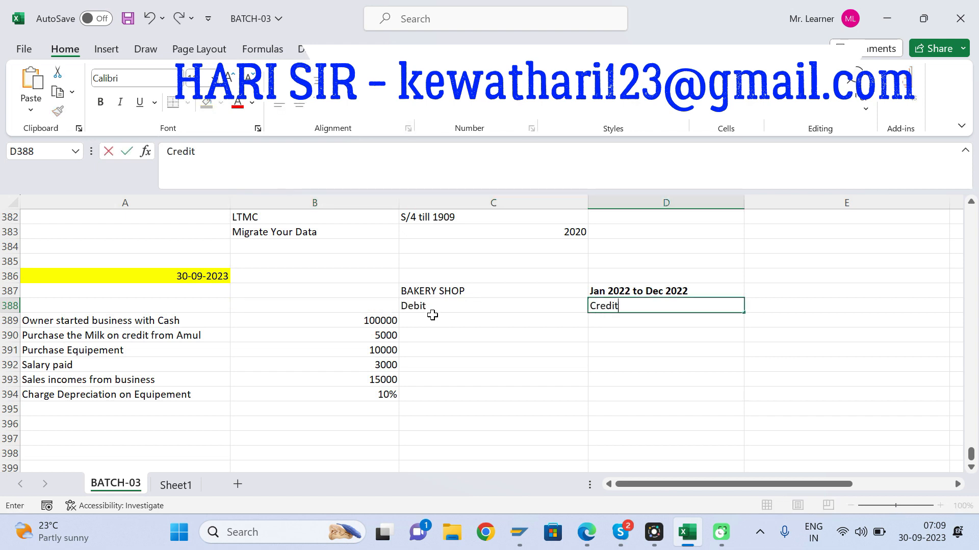
pyautogui.press('Return')
pyautogui.click(431, 311)
pyautogui.hotkey('shift', 'Right')
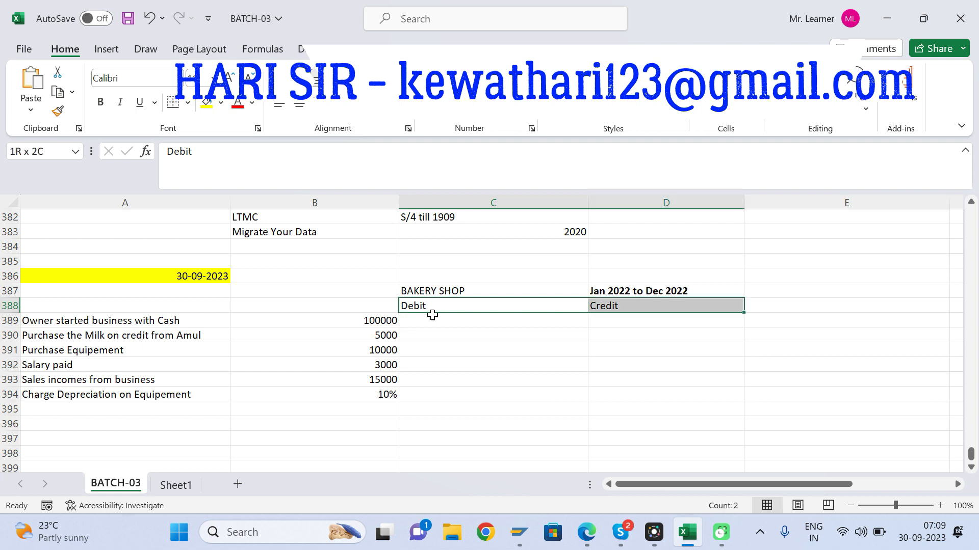
pyautogui.click(206, 103)
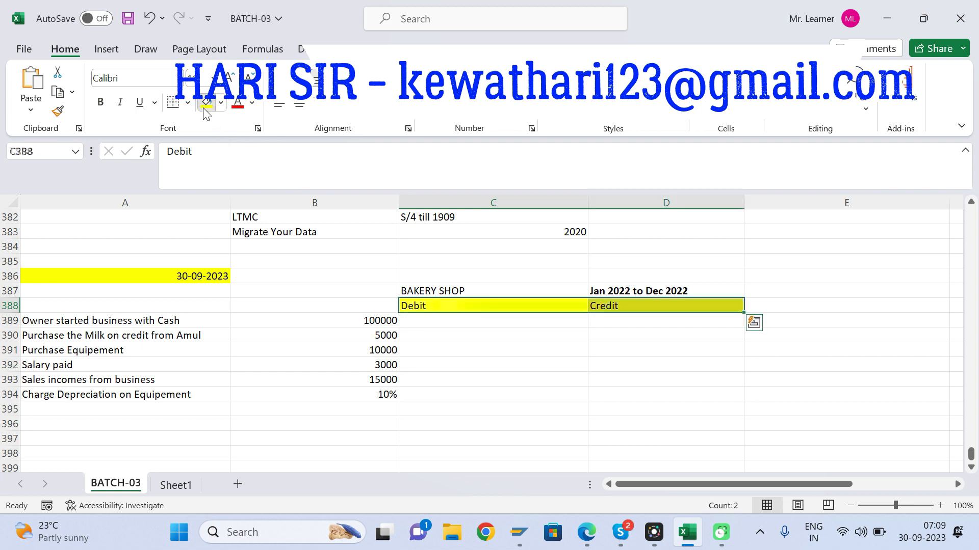
# Step: Enter "Cash a/c DR" in C389 as the debit side of the owner's cash investment
pyautogui.click(127, 322)
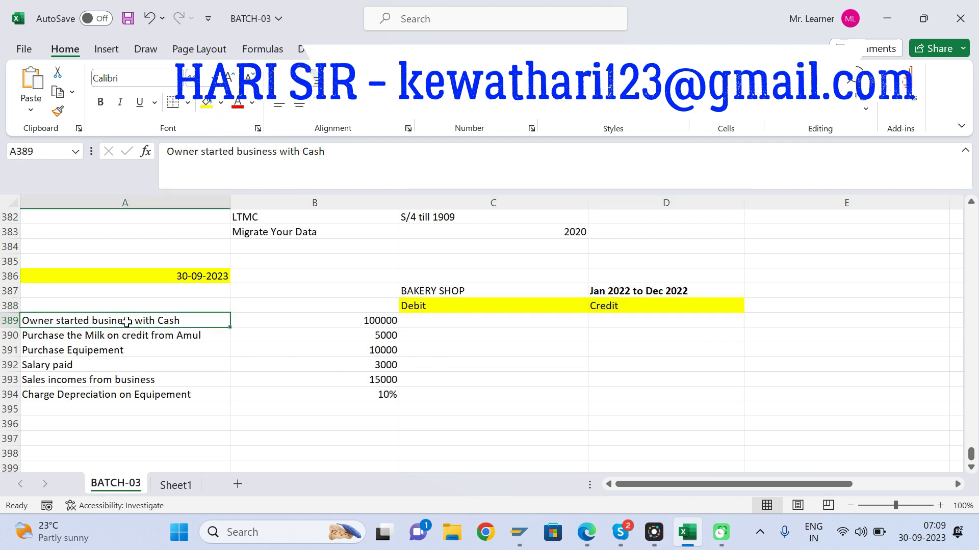
pyautogui.click(426, 322)
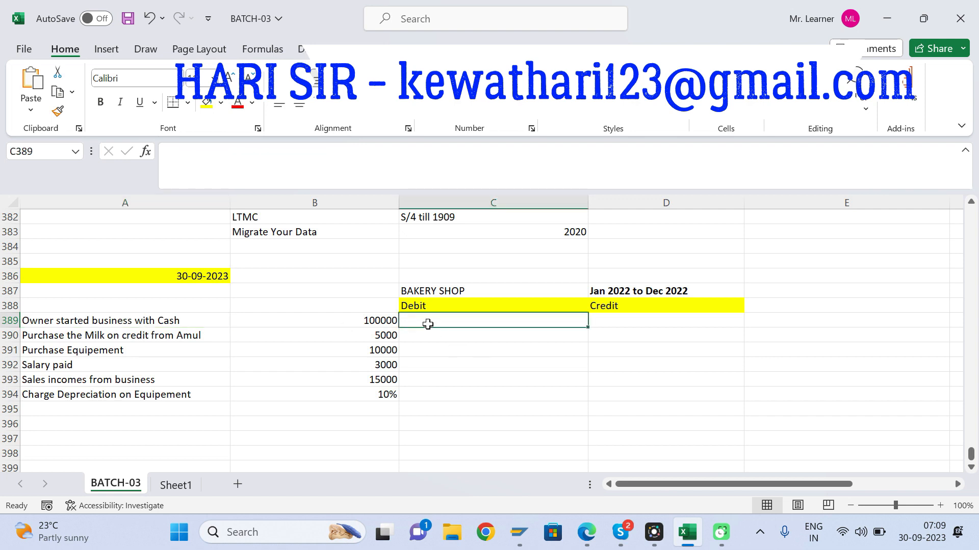
pyautogui.write('Cash a/')
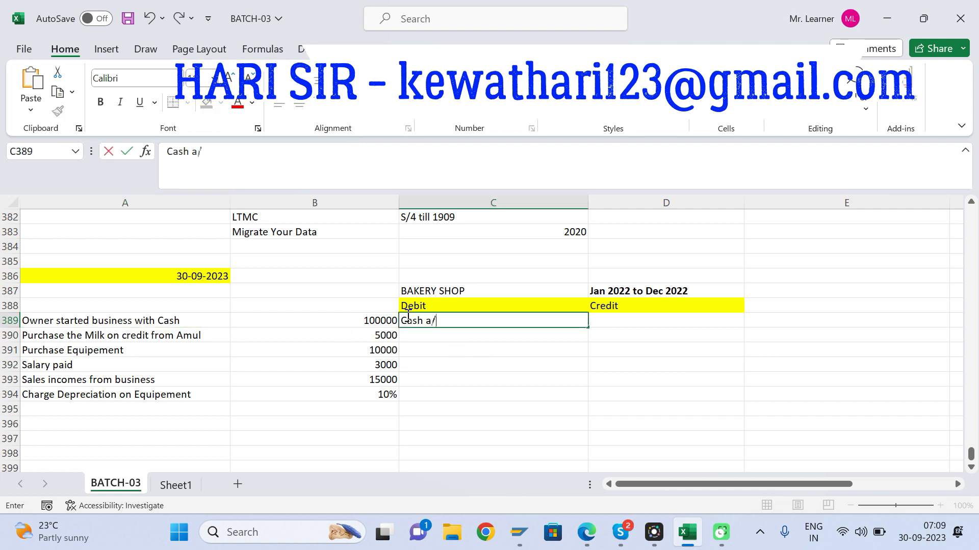
pyautogui.write('c DR')
pyautogui.press('Tab')
# Step: Enter "To Capital a/c" in D389 as the credit side of the owner's cash investment
pyautogui.write('Cap')
pyautogui.press('BackSpace')
pyautogui.press('BackSpace')
pyautogui.press('BackSpace')
pyautogui.write('To Capital a/c')
pyautogui.press('Return')
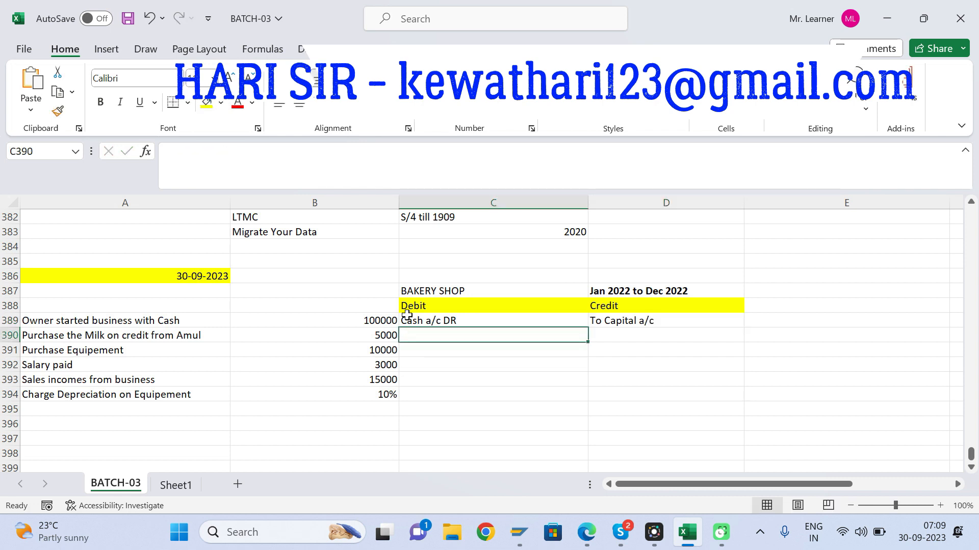
pyautogui.click(407, 316)
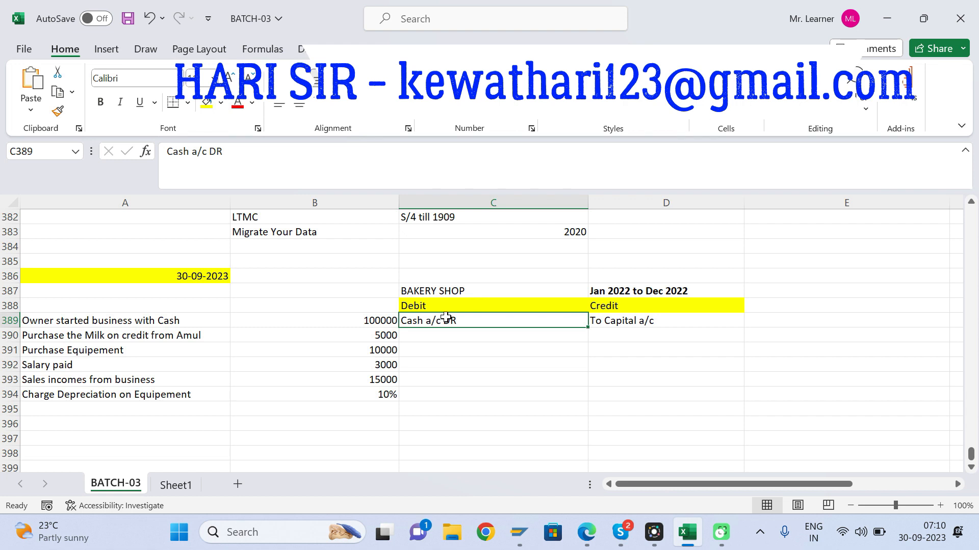
pyautogui.click(634, 321)
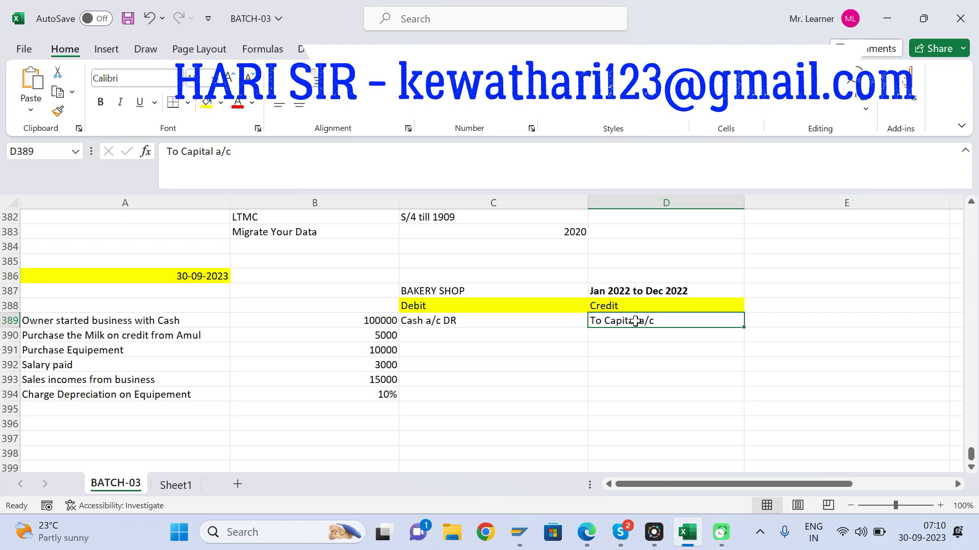
# Step: Enter "Purchase a/c DR" in C390 as the debit side of the milk purchase on credit
pyautogui.click(67, 336)
pyautogui.click(434, 336)
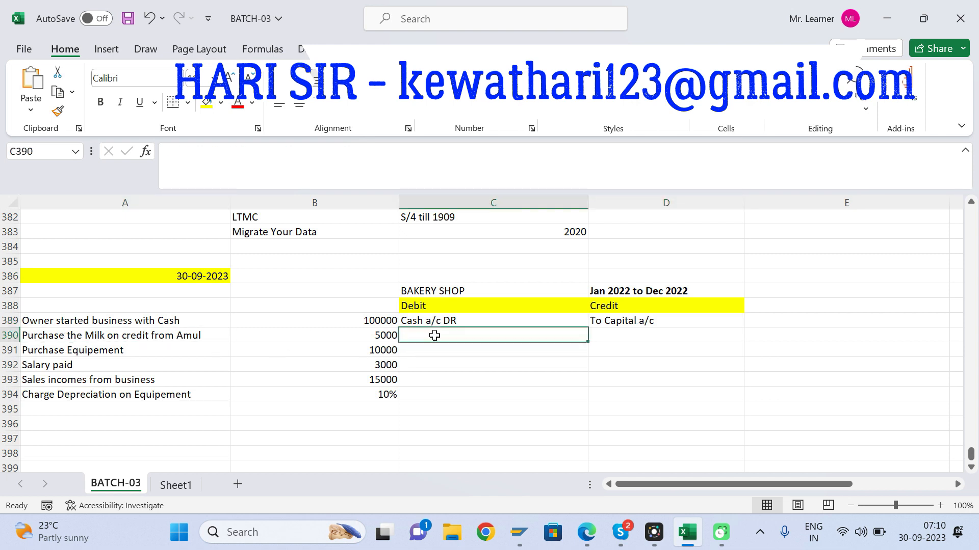
pyautogui.write('Purcha')
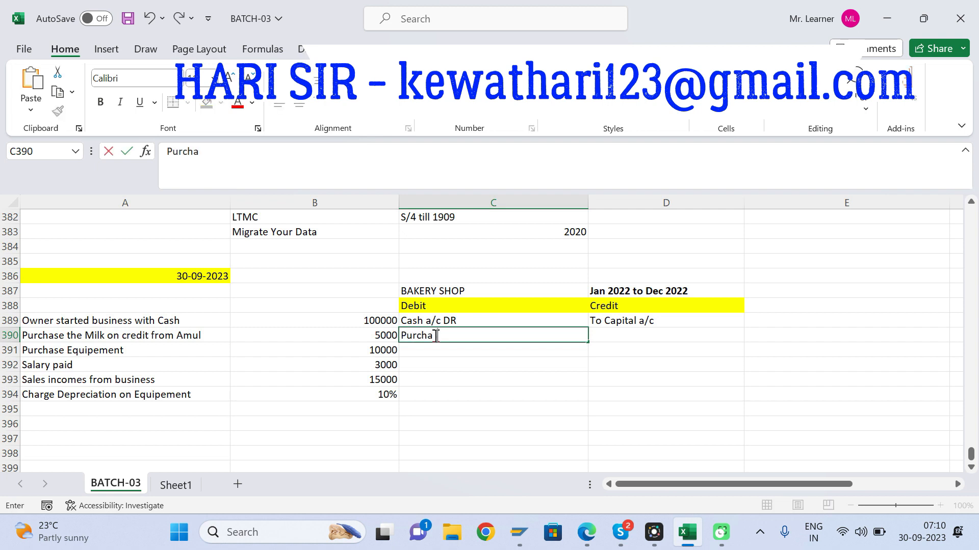
pyautogui.write('se a/c DR')
pyautogui.press('Tab')
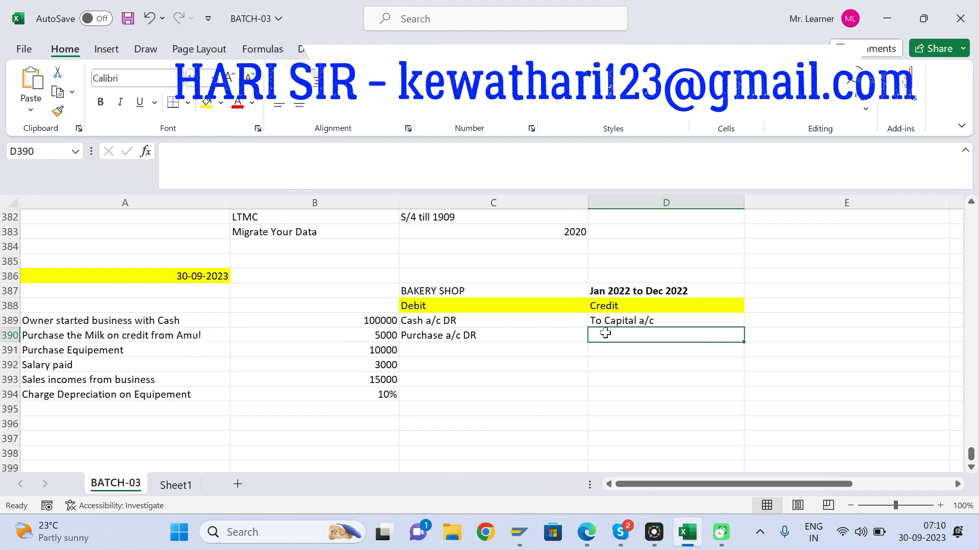
# Step: Enter "To Creditors/Suplliers a/c" in D390 as the credit side of the milk purchase
pyautogui.write('Fr')
pyautogui.press('BackSpace')
pyautogui.press('BackSpace')
pyautogui.write('To ')
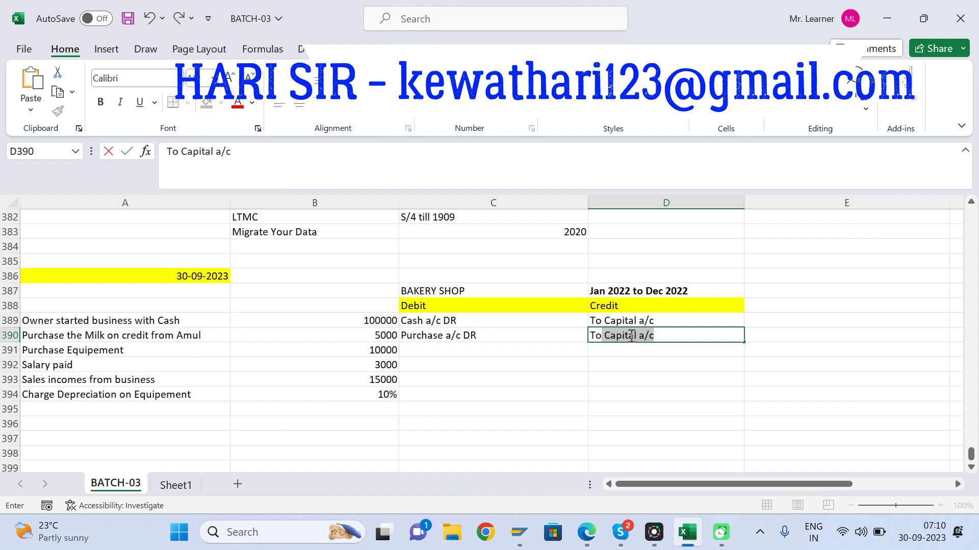
pyautogui.write('Creditors')
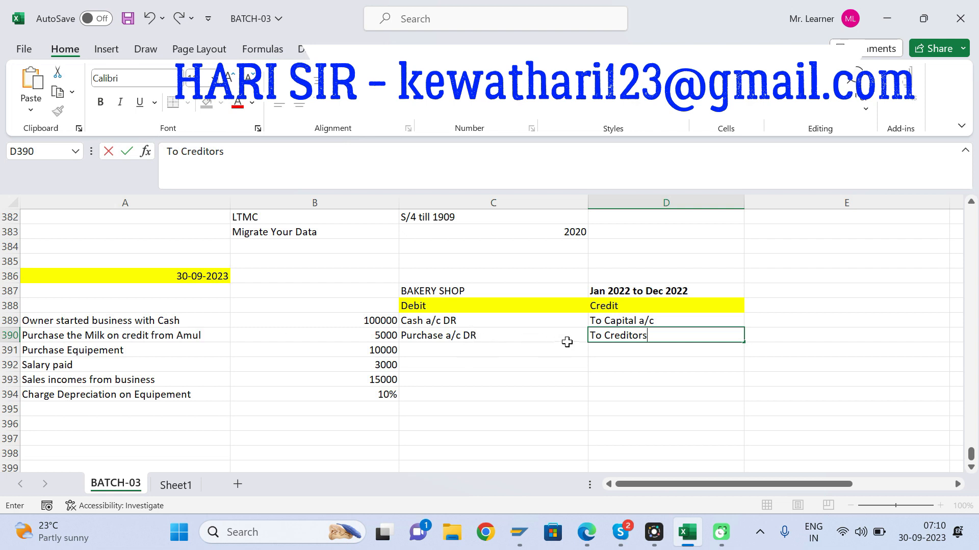
pyautogui.write('.Supllie')
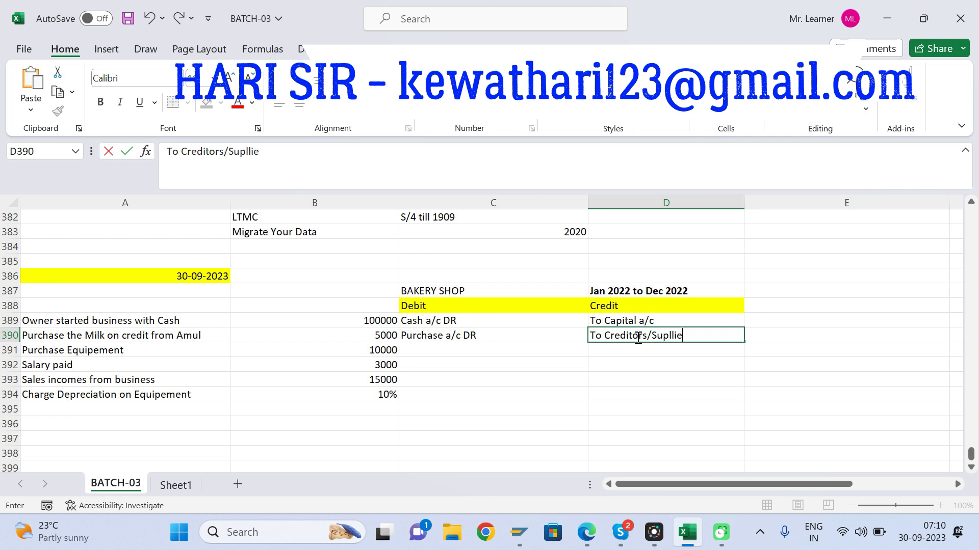
pyautogui.write('rs a/c')
pyautogui.press('Return')
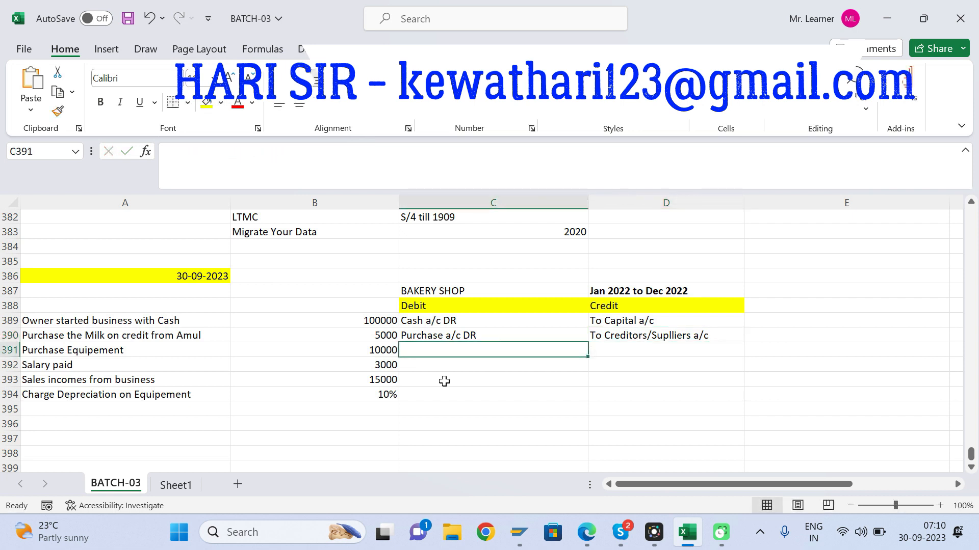
# Step: Record the equipment purchase in row 391 with "Equipement a/c Dr" as debit and "To Cash a/c" as credit
pyautogui.write('Eq')
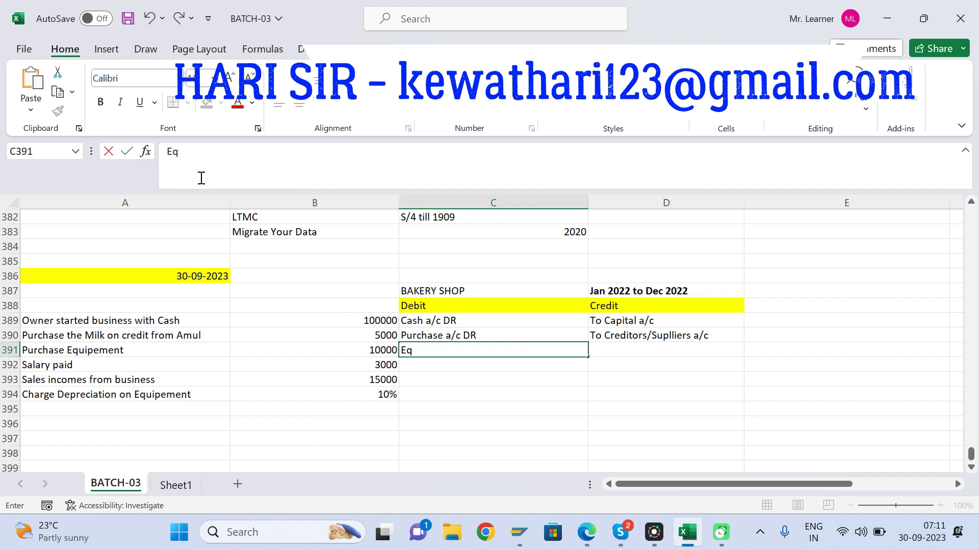
pyautogui.write('uipement')
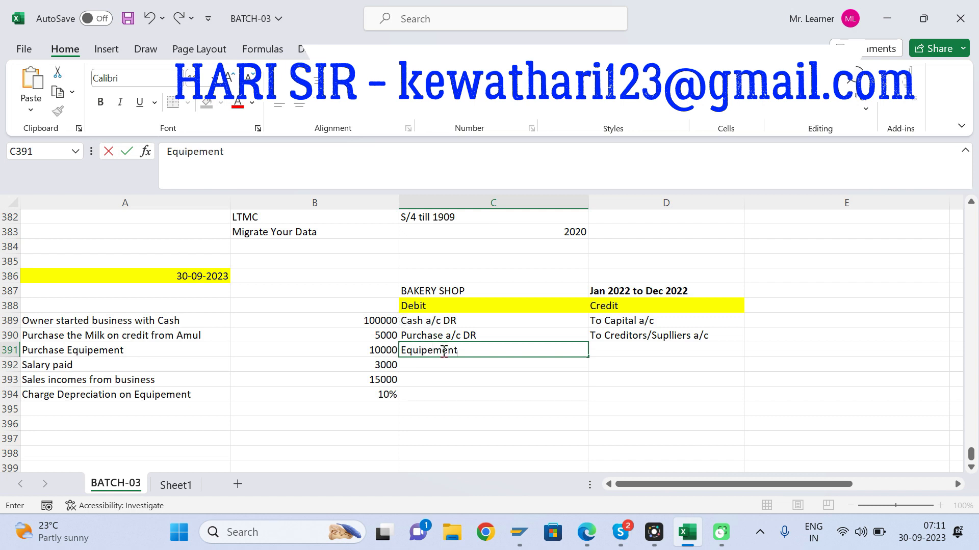
pyautogui.write(' a/c Dr')
pyautogui.press('Tab')
pyautogui.write('To')
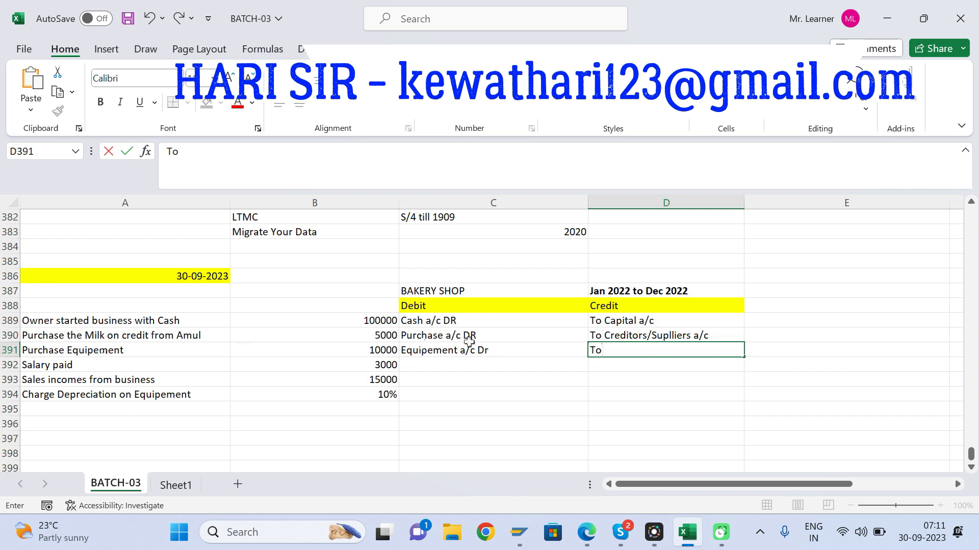
pyautogui.write('Cash a/c')
pyautogui.press('Return')
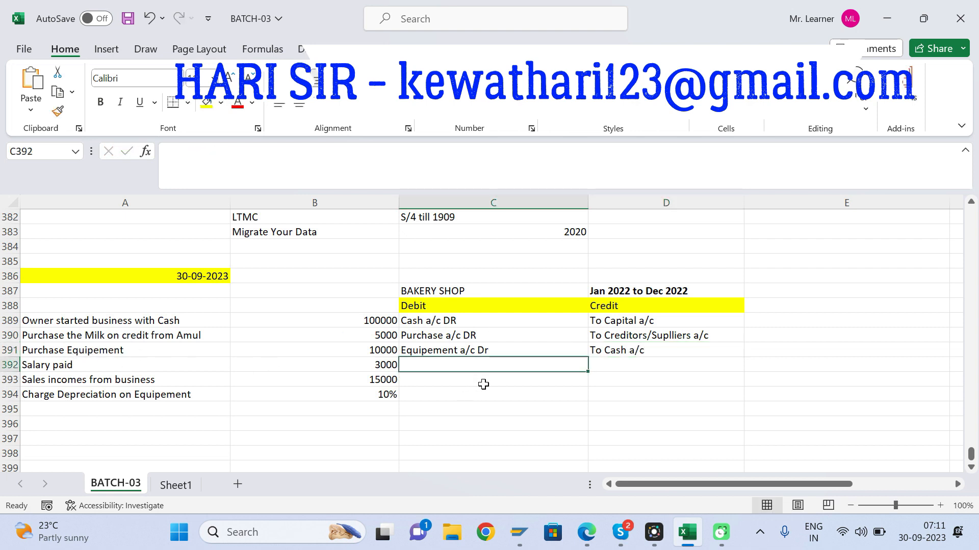
# Step: Record the salary payment in row 392 with "Salary a/c Dr" as debit and "To Bank a/c" as credit
pyautogui.write('Salary')
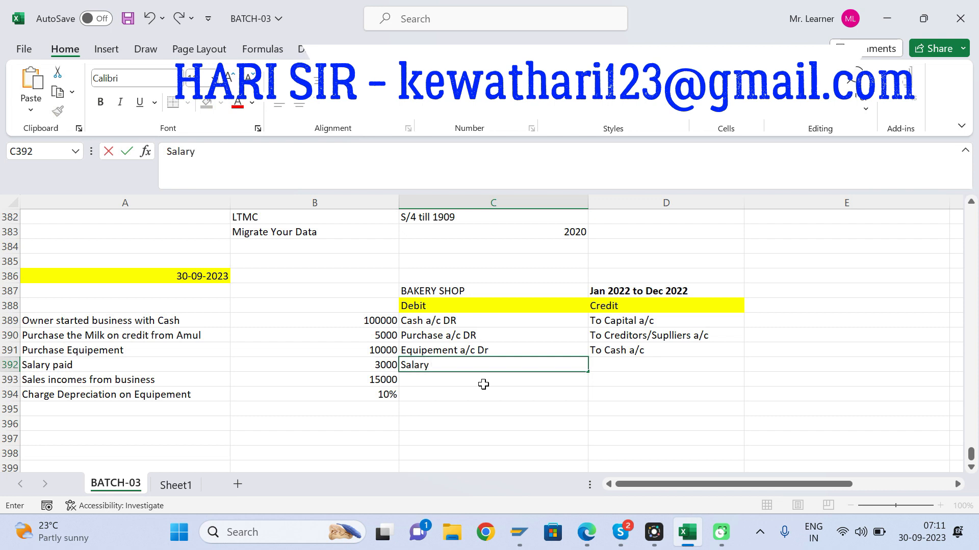
pyautogui.write(' a/c Dr')
pyautogui.press('Tab')
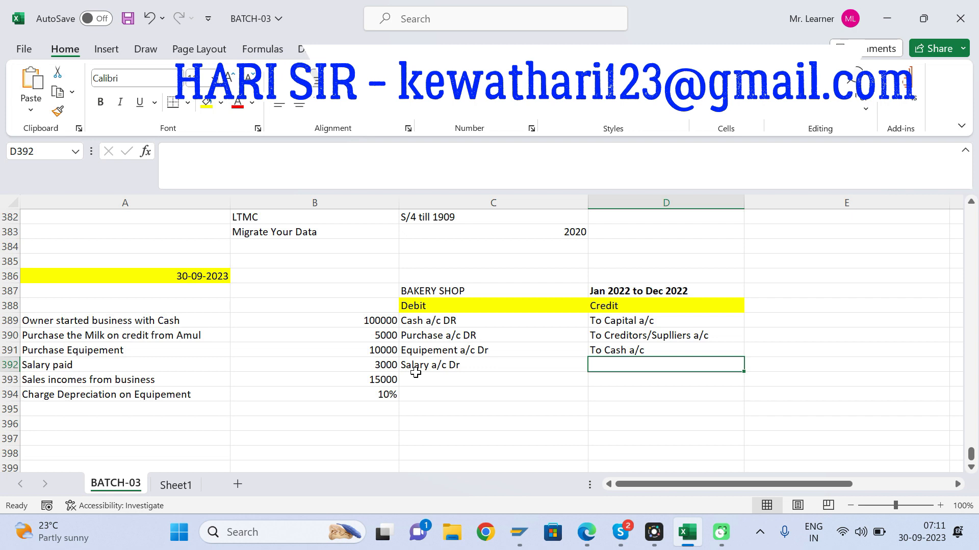
pyautogui.write('To Bank a/c')
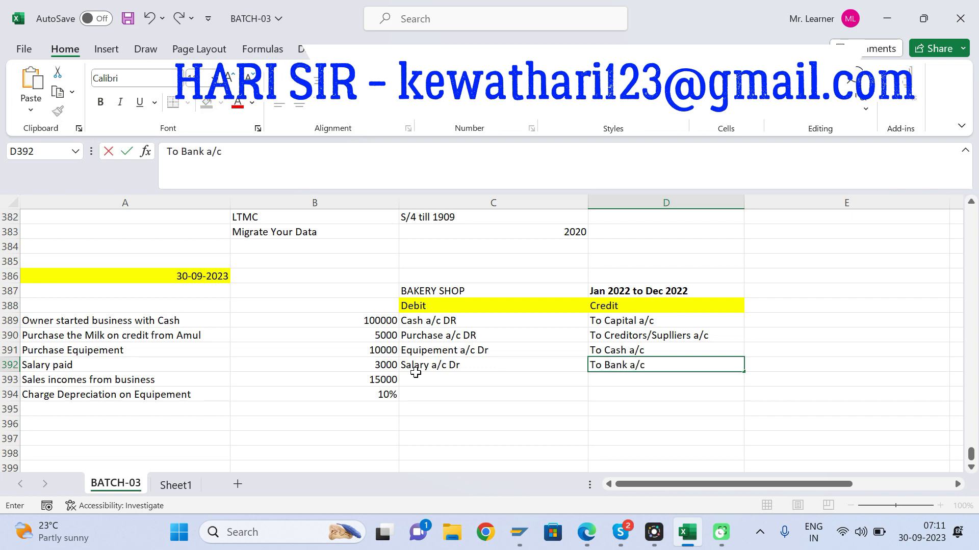
# Step: Record the sales income in row 393 with "Cash a/c DR" as debit and "To Sales a/c" as credit
pyautogui.click(416, 377)
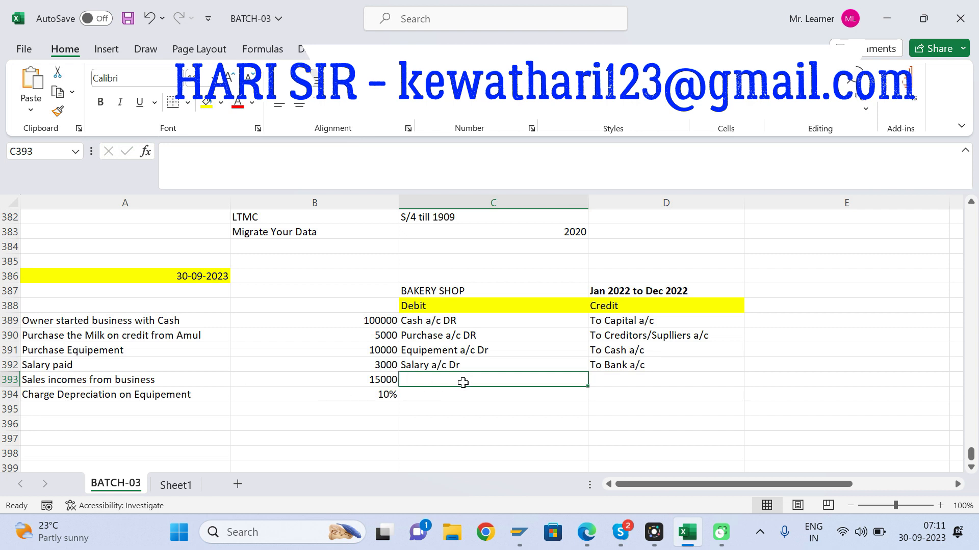
pyautogui.write('Cash a/c DR')
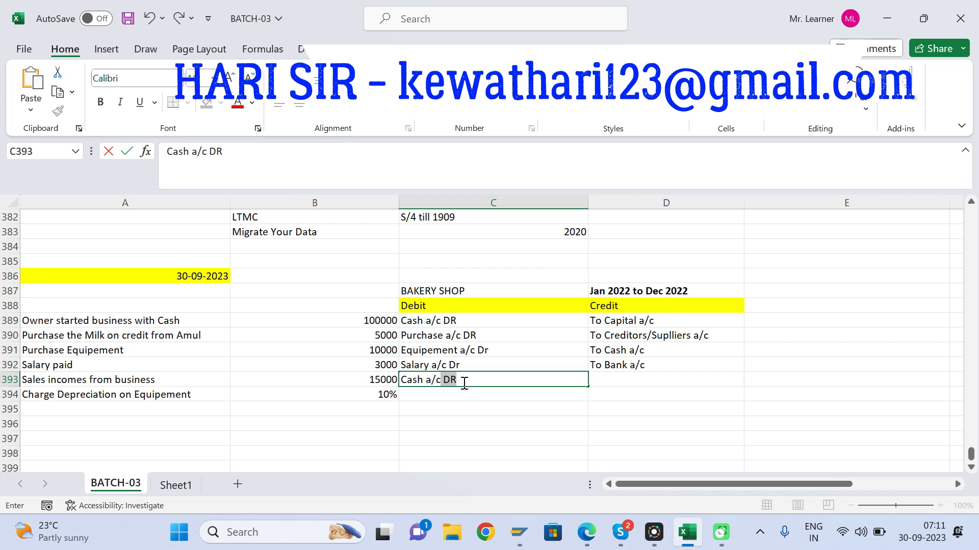
pyautogui.press('Tab')
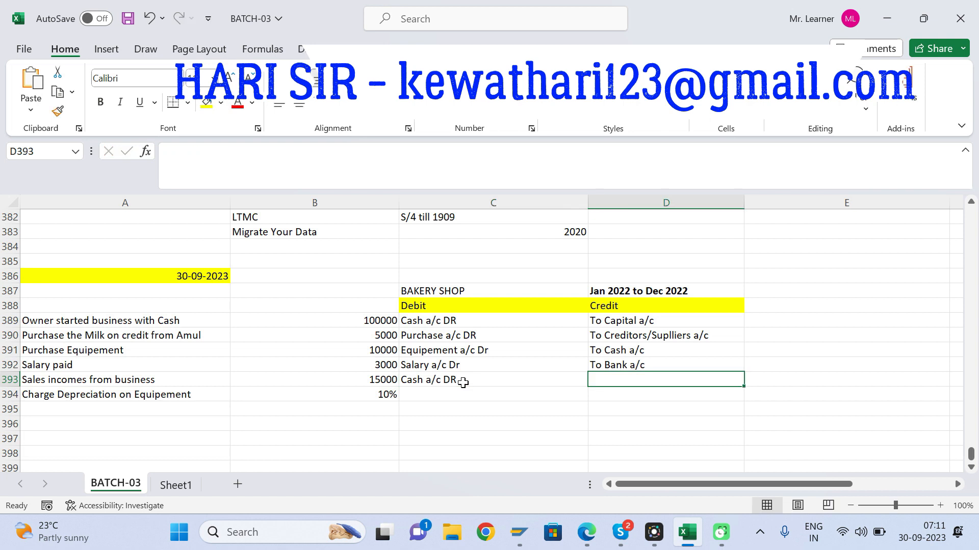
pyautogui.write('To Sales')
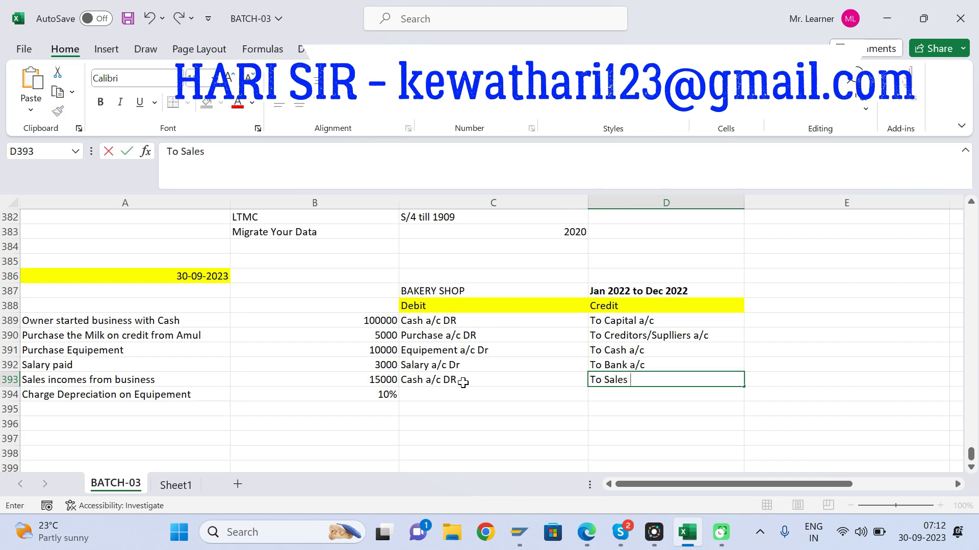
pyautogui.write(' a/c')
pyautogui.press('Return')
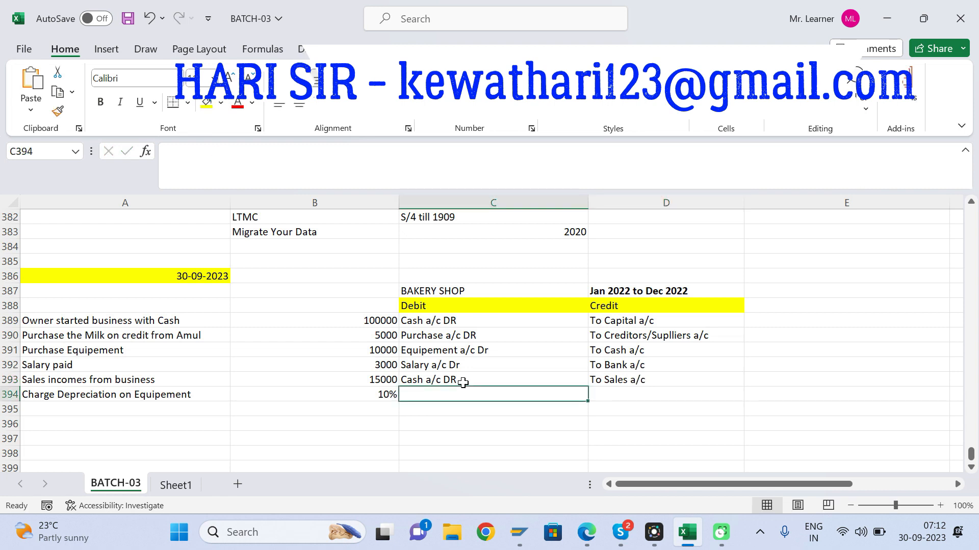
# Step: Enter "Depreciation a/c Dr 1000" in C394 as the debit side of the equipment depreciation
pyautogui.write('De')
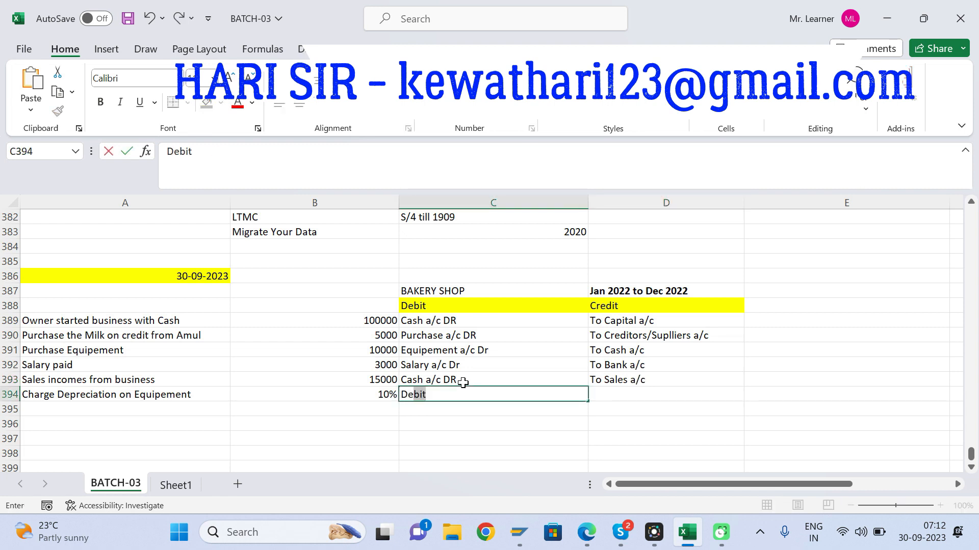
pyautogui.write('preciation')
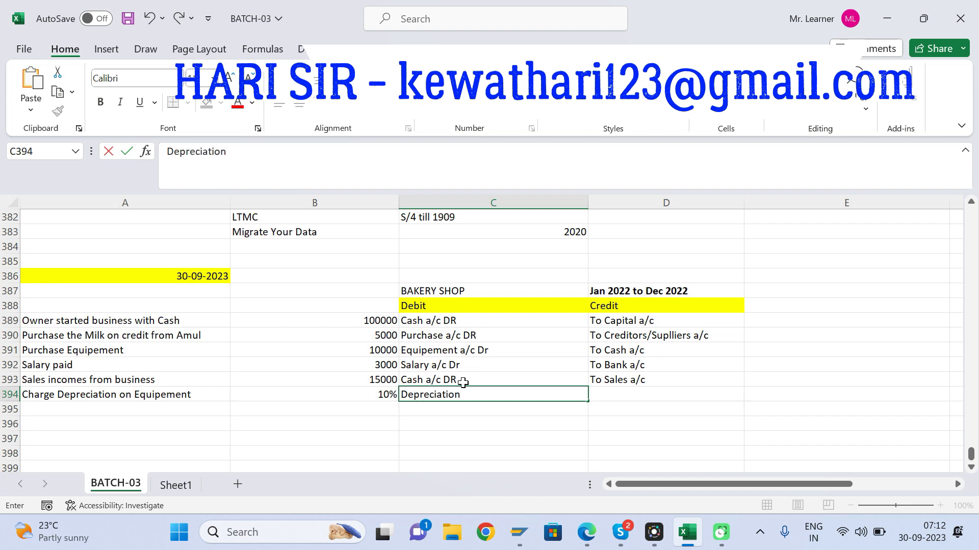
pyautogui.write(' a/c Dr')
pyautogui.write('1000')
pyautogui.press('Tab')
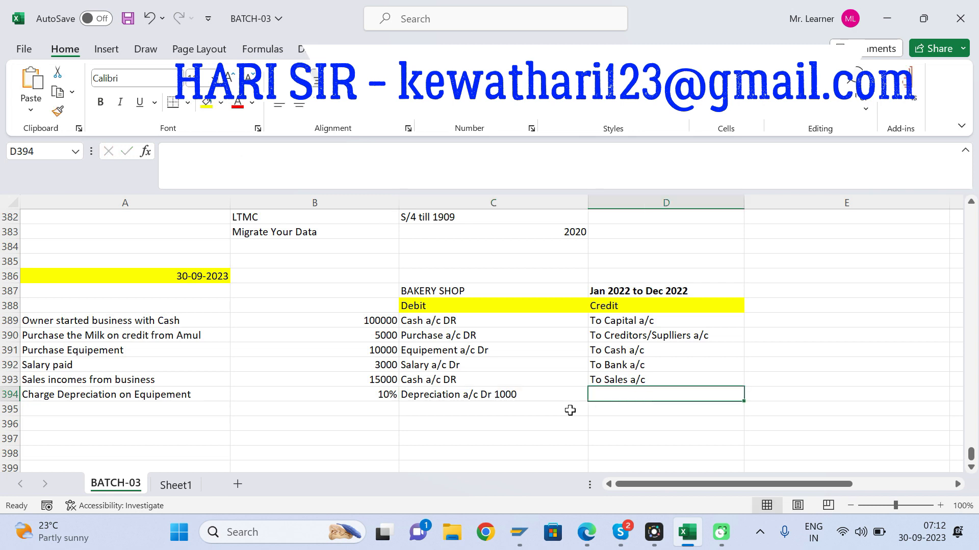
# Step: Remove the amount 1000 from the depreciation entry in C394, leaving "Depreciation a/c Dr"
pyautogui.click(479, 395)
pyautogui.click(292, 153)
pyautogui.press('BackSpace')
pyautogui.press('BackSpace')
pyautogui.press('BackSpace')
pyautogui.press('BackSpace')
pyautogui.press('BackSpace')
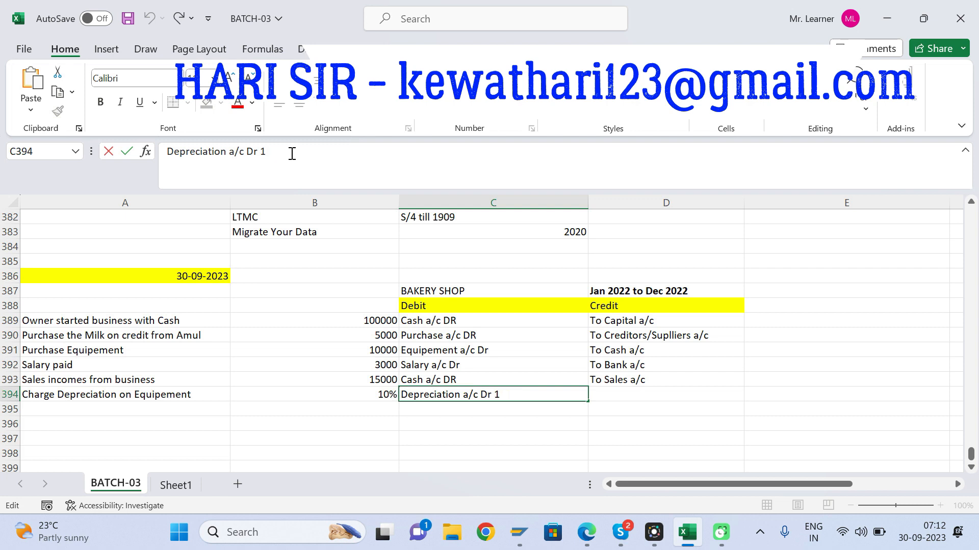
pyautogui.press('Return')
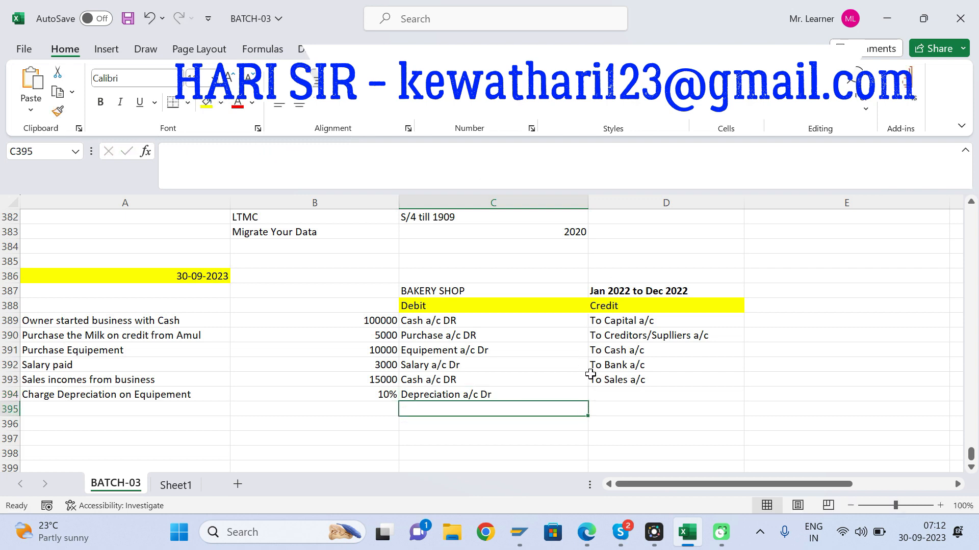
# Step: Enter "To Equipement a/c" in D394 as the credit side of the equipment depreciation
pyautogui.click(616, 400)
pyautogui.write('To')
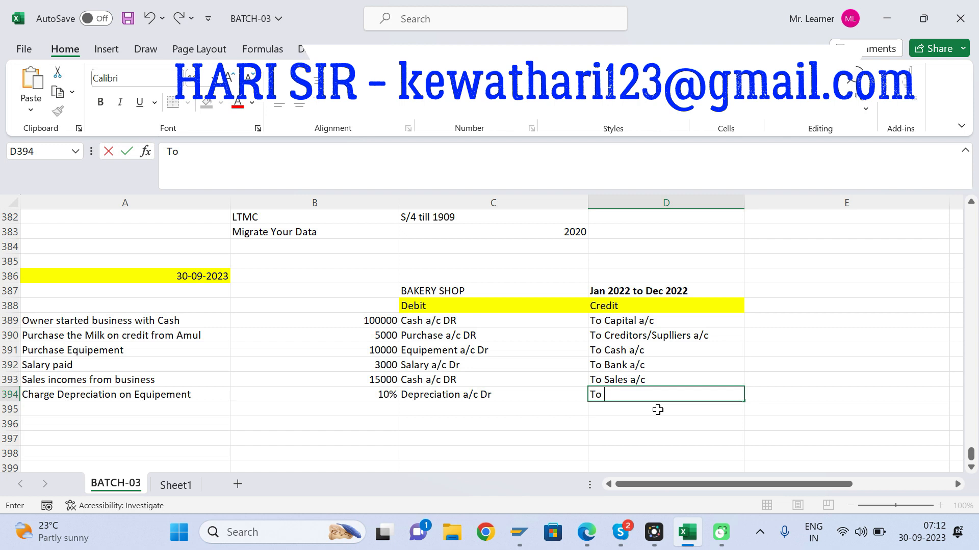
pyautogui.write('Equime')
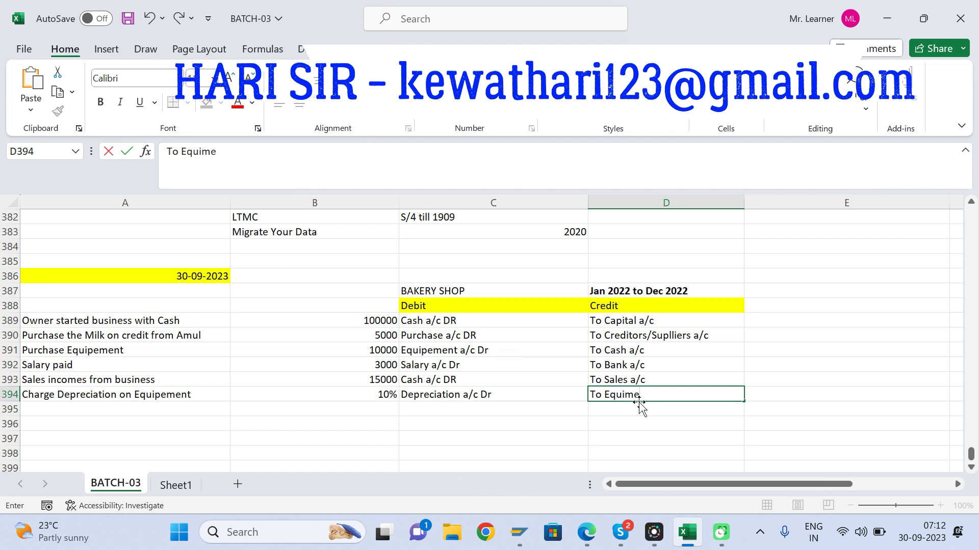
pyautogui.write('n')
pyautogui.press('BackSpace')
pyautogui.press('BackSpace')
pyautogui.press('BackSpace')
pyautogui.write('pement a/c')
pyautogui.press('Return')
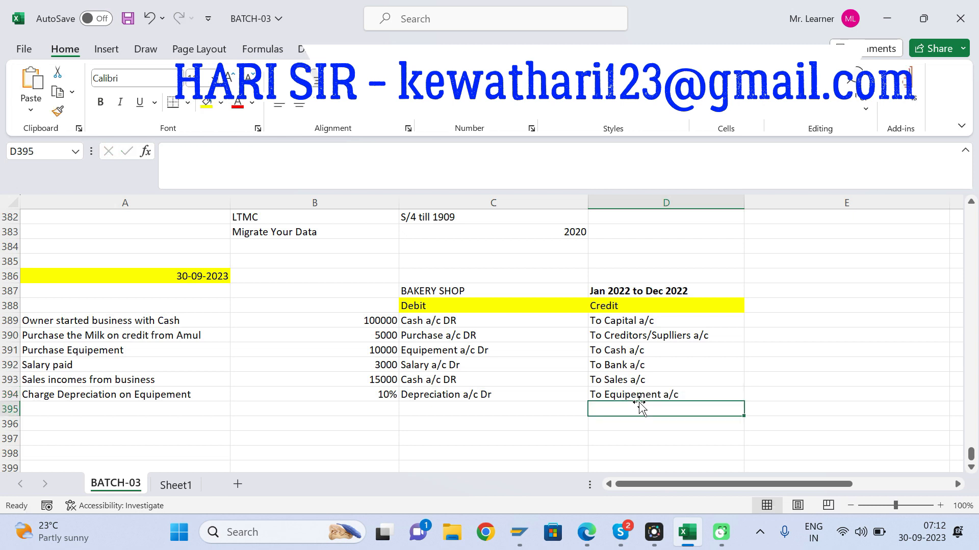
# Step: Review the bakery shop transaction descriptions in column A, from the milk purchase down to the equipment depreciation
pyautogui.press('Up')
pyautogui.press('Up')
pyautogui.press('Up')
pyautogui.press('Up')
pyautogui.press('Up')
pyautogui.press('Up')
pyautogui.press('Up')
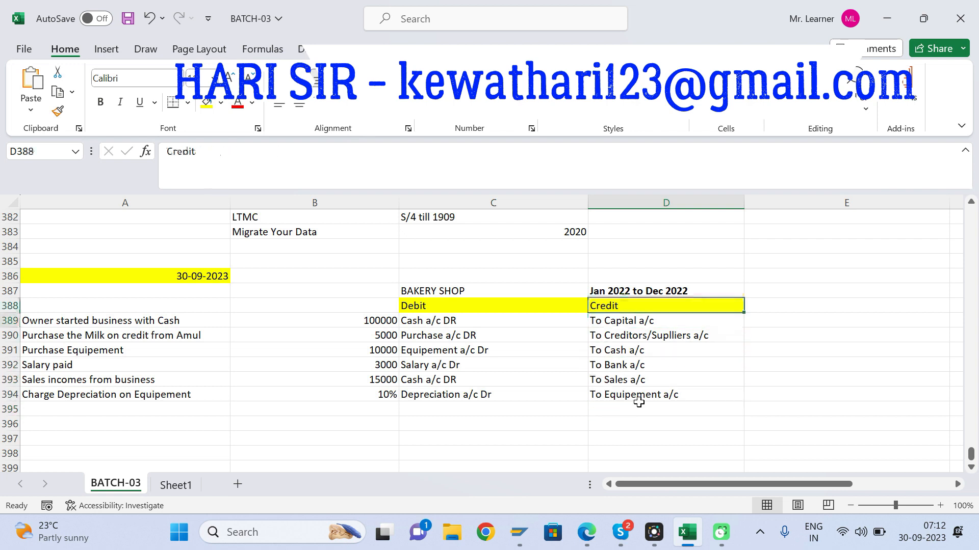
pyautogui.press('Left')
pyautogui.press('Down')
pyautogui.press('Down')
pyautogui.press('Down')
pyautogui.press('Left')
pyautogui.press('Left')
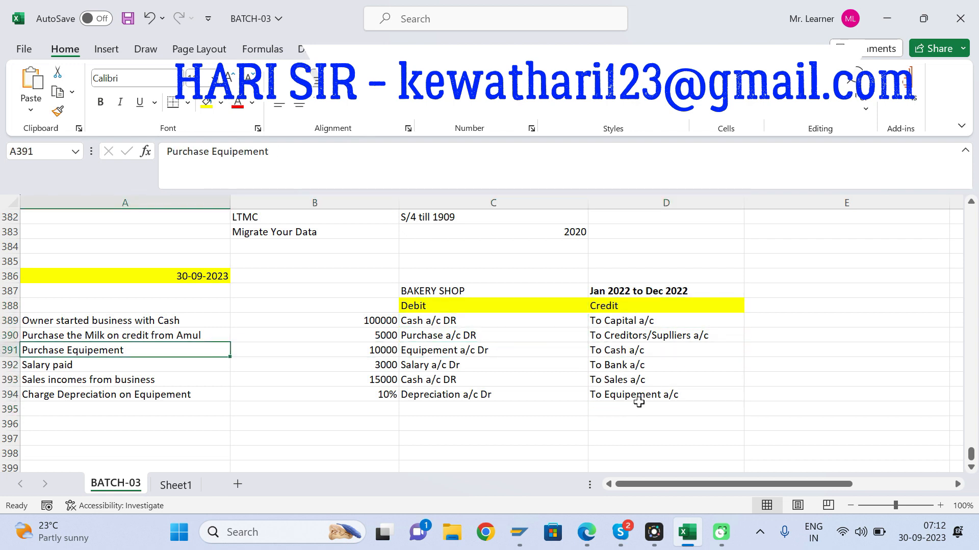
pyautogui.press('Up')
pyautogui.press('Up')
pyautogui.press('Down')
pyautogui.press('Down')
pyautogui.press('Down')
pyautogui.press('Down')
pyautogui.press('Down')
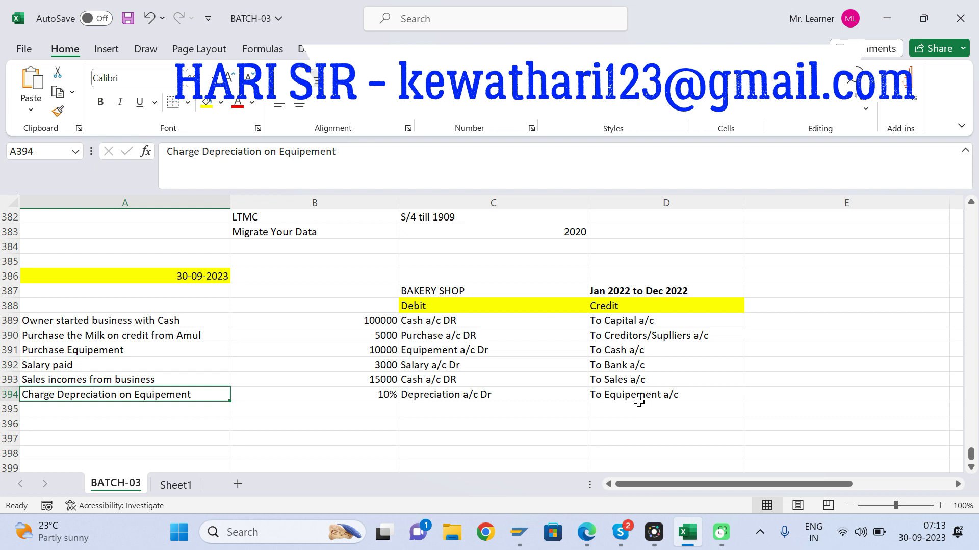
# Step: Review the debit and credit accounts recorded for the transactions in C389:D394
pyautogui.press('Right')
pyautogui.press('Right')
pyautogui.press('Right')
pyautogui.press('Up')
pyautogui.press('Up')
pyautogui.press('Up')
pyautogui.press('Up')
pyautogui.press('Up')
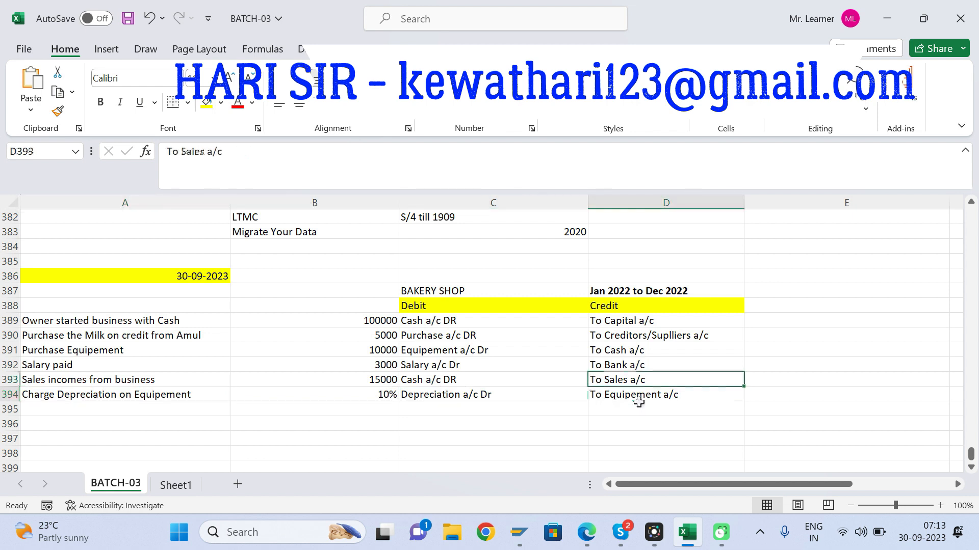
pyautogui.press('Left')
pyautogui.press('Down')
pyautogui.press('Up')
pyautogui.press('Down')
pyautogui.press('Down')
pyautogui.press('Down')
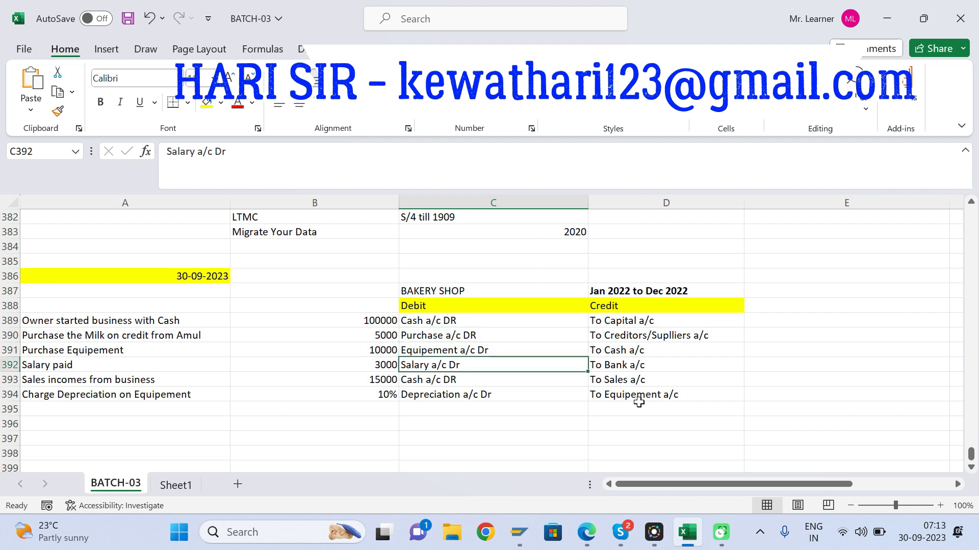
pyautogui.press('Up')
pyautogui.press('Up')
pyautogui.press('Up')
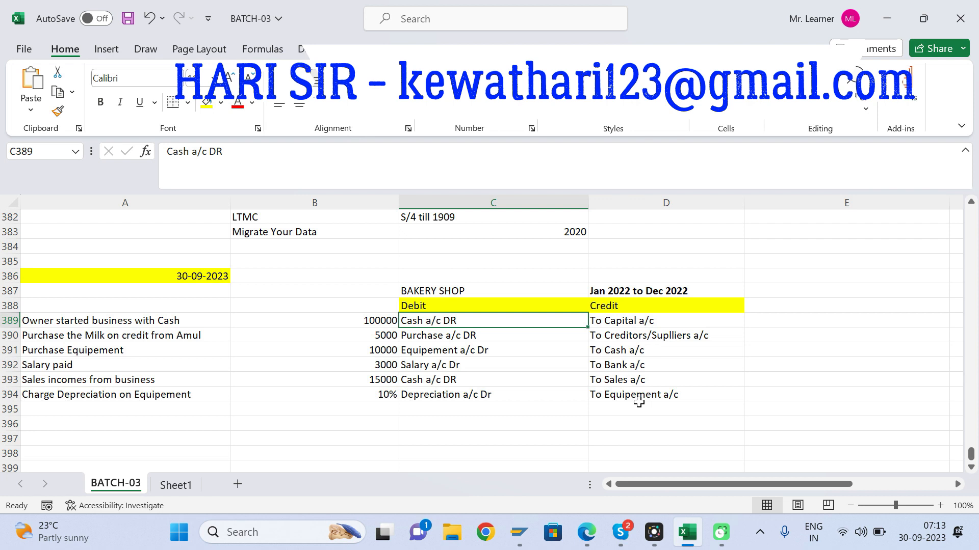
# Step: Examine the depreciation rate and its debit and credit accounts in row 394 against the equipment purchase amount in B391
pyautogui.click(489, 396)
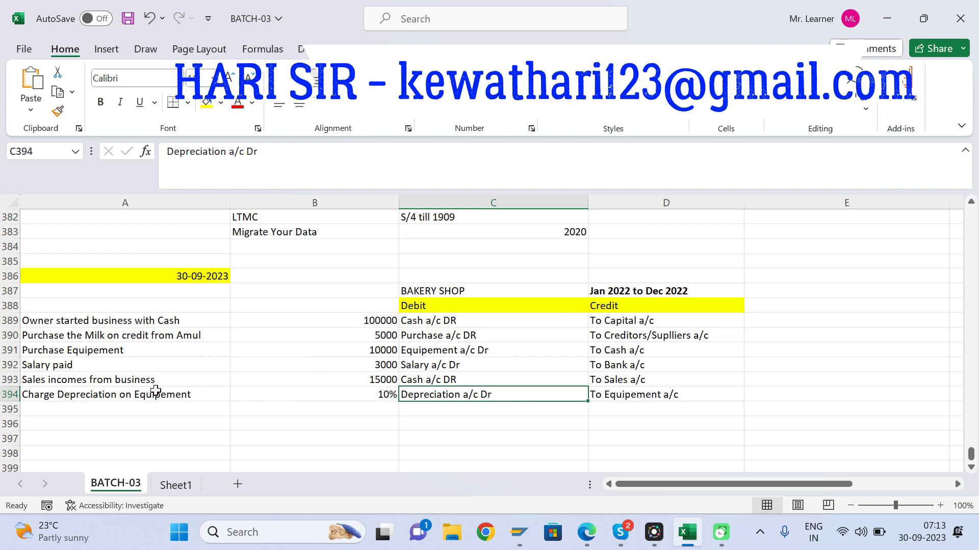
pyautogui.click(359, 350)
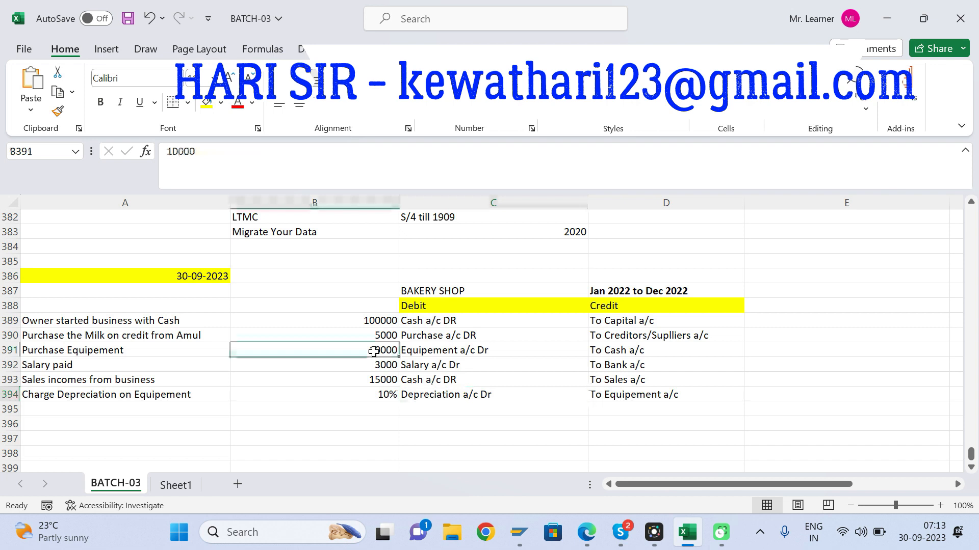
pyautogui.click(391, 397)
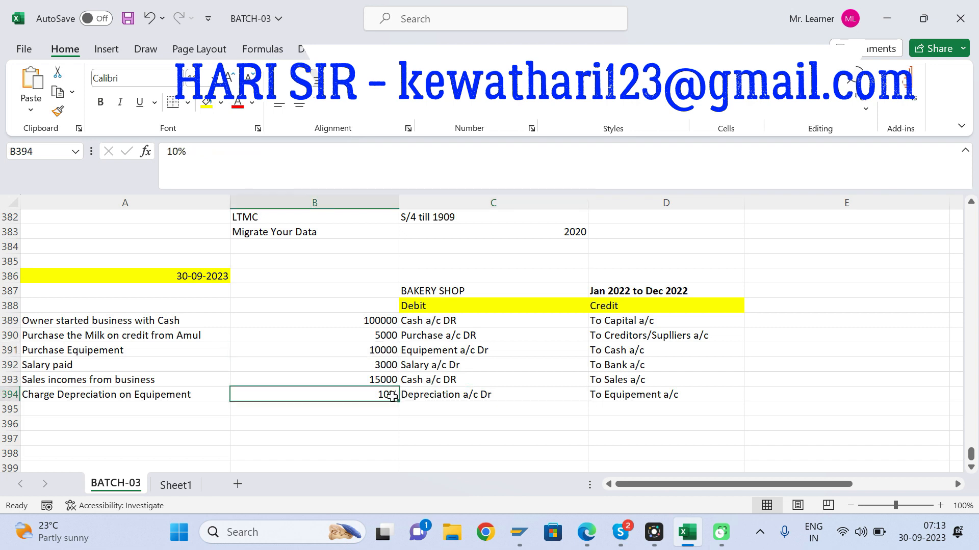
pyautogui.click(492, 396)
pyautogui.click(611, 397)
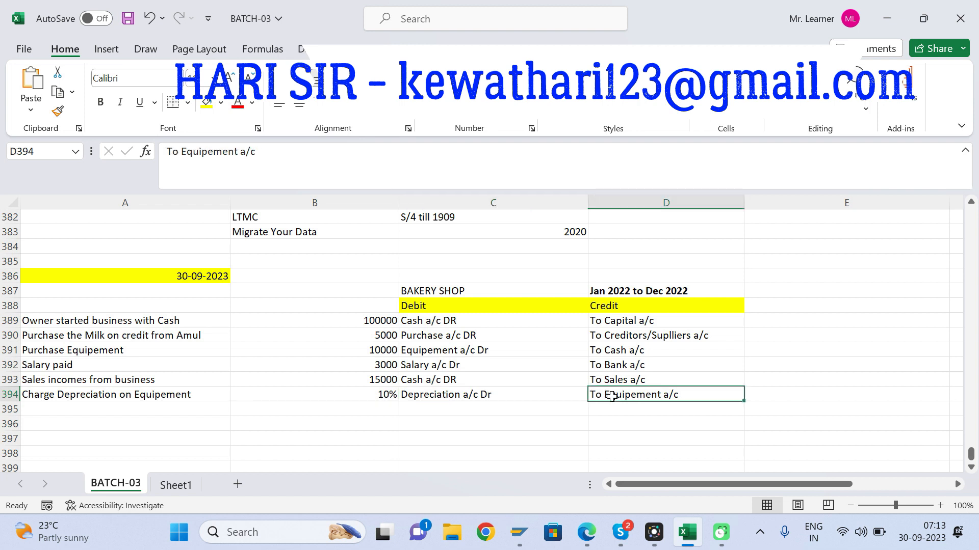
pyautogui.click(515, 392)
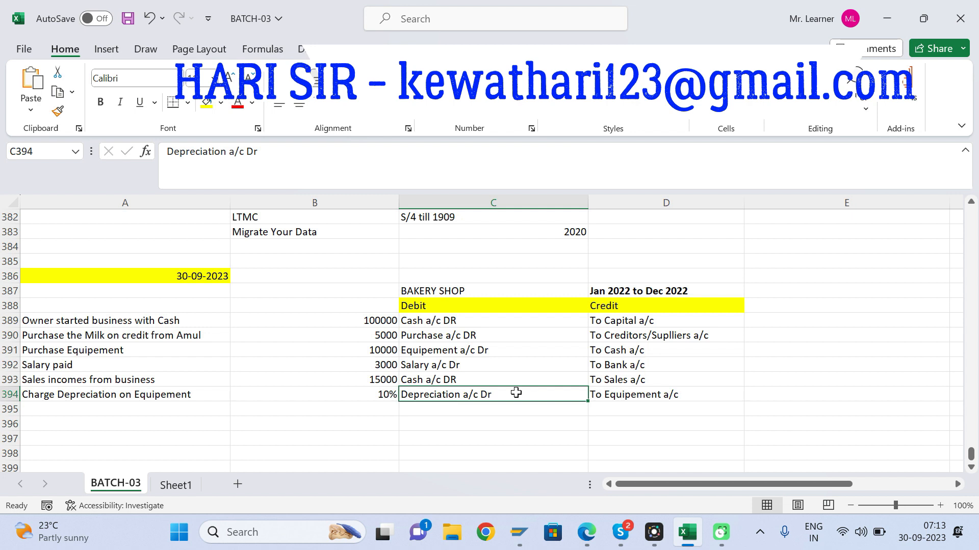
pyautogui.click(607, 393)
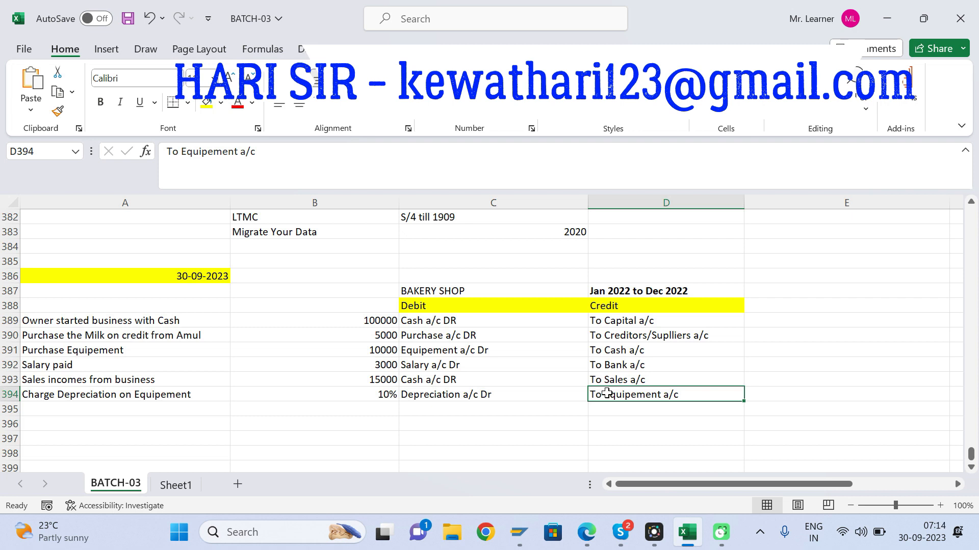
# Step: Examine the salary, sales cash and depreciation debit accounts in C392:C394
pyautogui.click(445, 367)
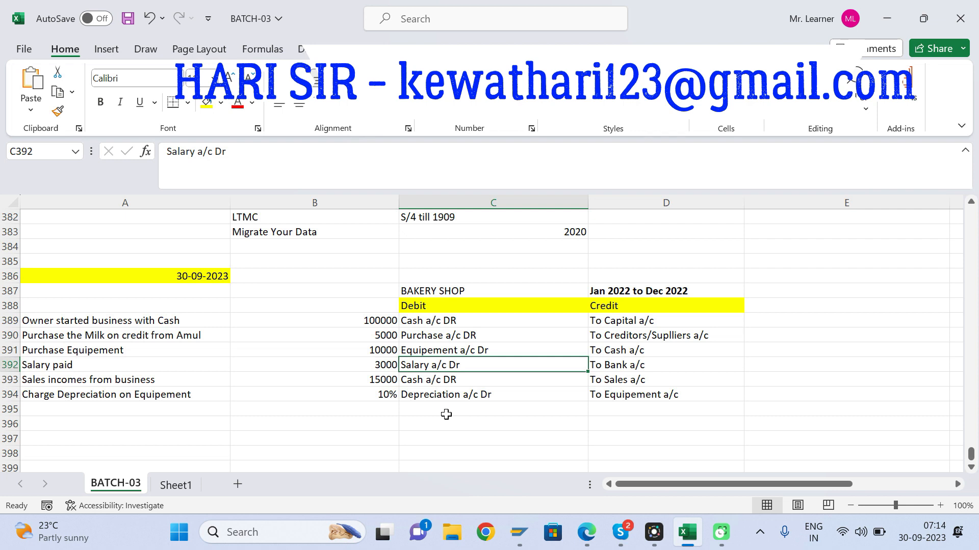
pyautogui.press('Down')
pyautogui.press('Down')
pyautogui.press('Down')
pyautogui.press('Down')
pyautogui.press('Down')
pyautogui.press('Down')
pyautogui.press('Down')
pyautogui.press('Down')
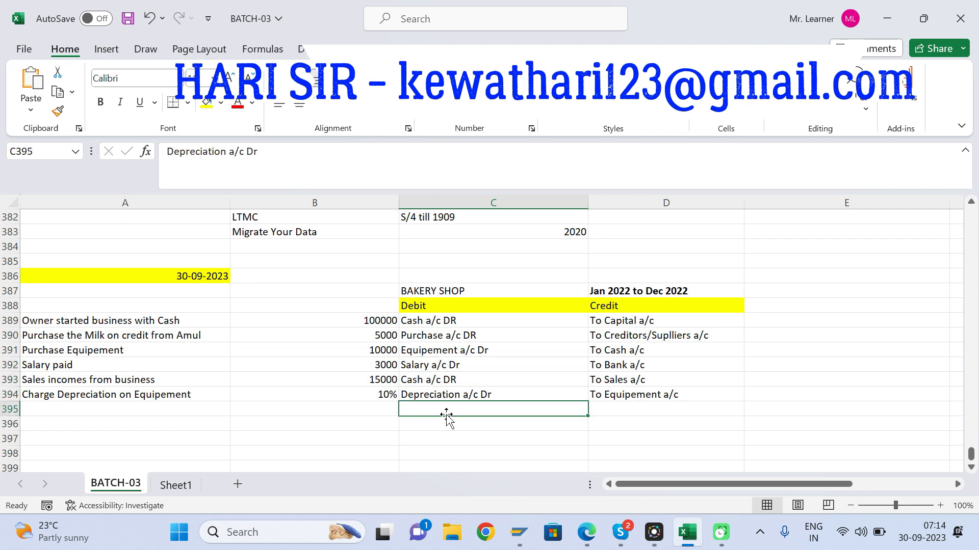
pyautogui.press('Up')
pyautogui.press('Up')
pyautogui.press('Up')
pyautogui.press('Up')
pyautogui.press('Up')
pyautogui.press('Up')
pyautogui.press('Down')
pyautogui.press('Down')
pyautogui.press('Down')
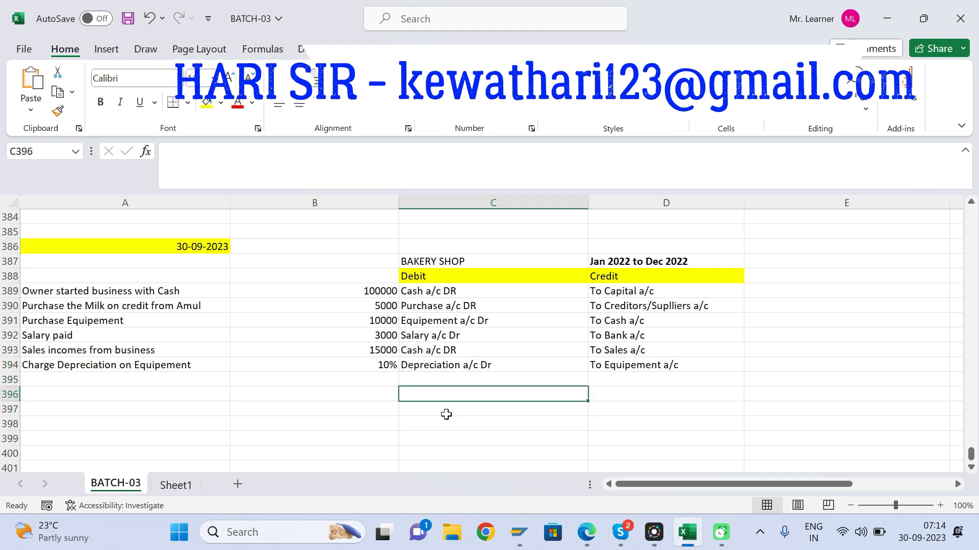
pyautogui.press('Left')
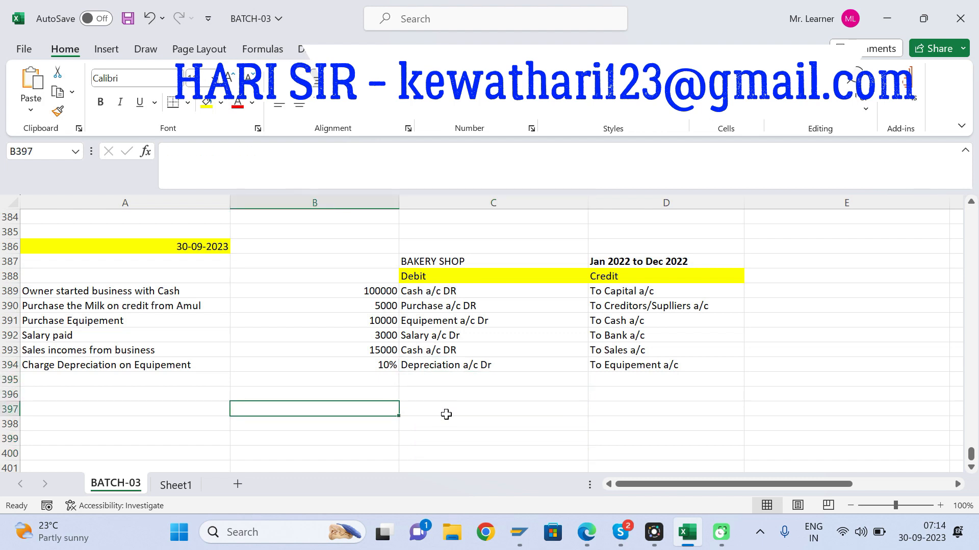
pyautogui.write('Profit and')
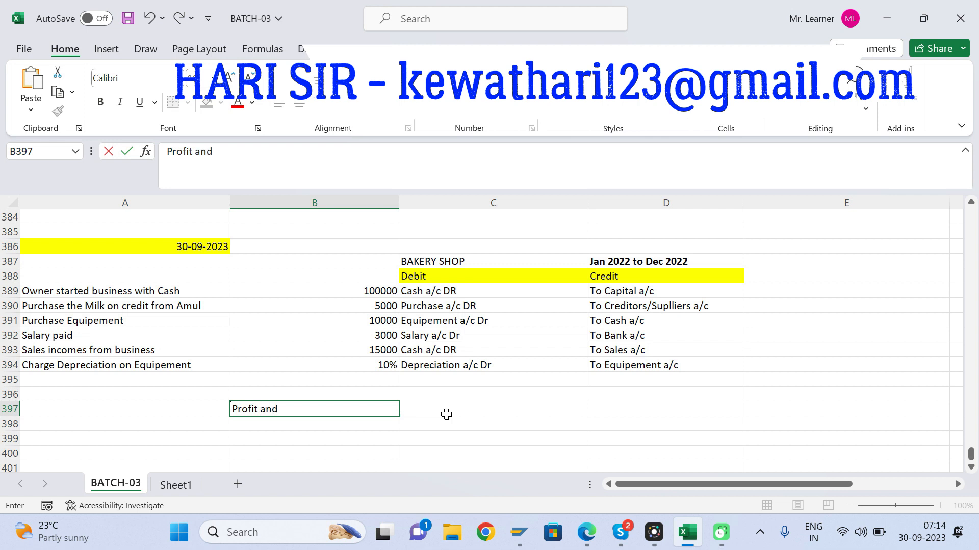
pyautogui.press('BackSpace')
pyautogui.press('BackSpace')
pyautogui.press('BackSpace')
pyautogui.press('BackSpace')
pyautogui.press('BackSpace')
pyautogui.press('BackSpace')
pyautogui.press('BackSpace')
pyautogui.press('BackSpace')
pyautogui.press('BackSpace')
pyautogui.press('BackSpace')
# Step: Examine the owner's opening cash entry in row 389, including its amount and its debit and credit accounts
pyautogui.click(459, 326)
pyautogui.press('Up')
pyautogui.press('Up')
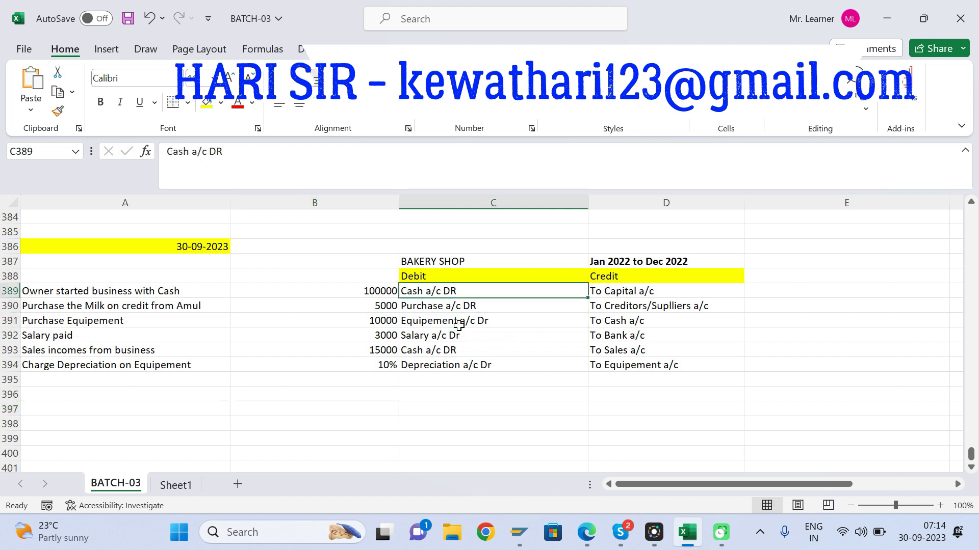
pyautogui.press('Right')
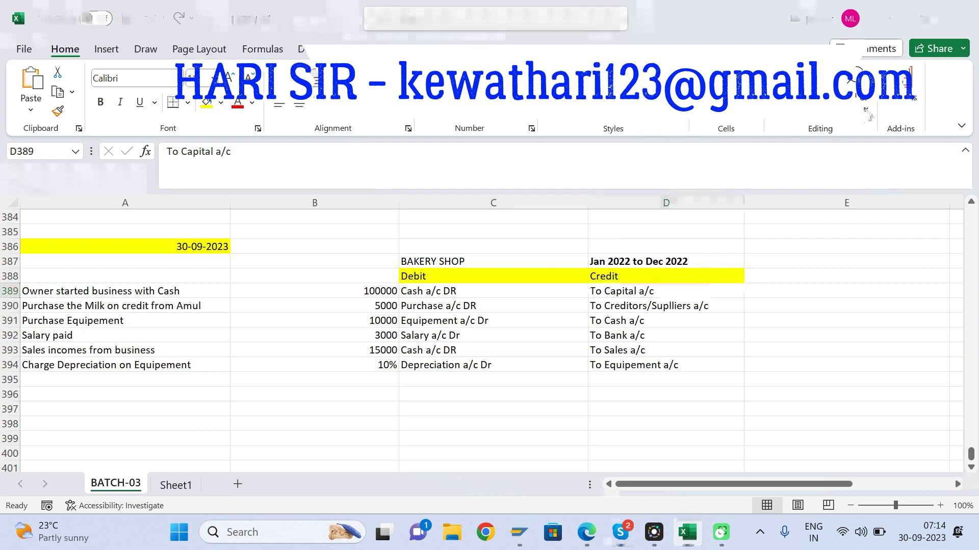
pyautogui.click(446, 377)
pyautogui.click(407, 398)
pyautogui.click(362, 390)
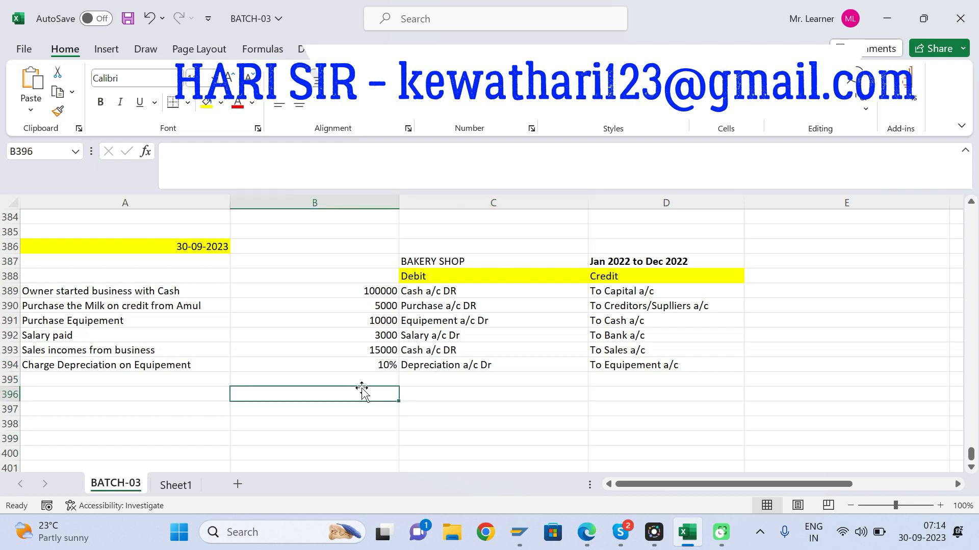
pyautogui.press('Up')
pyautogui.press('Up')
pyautogui.press('Up')
pyautogui.press('Up')
pyautogui.press('Up')
pyautogui.press('Up')
pyautogui.press('Up')
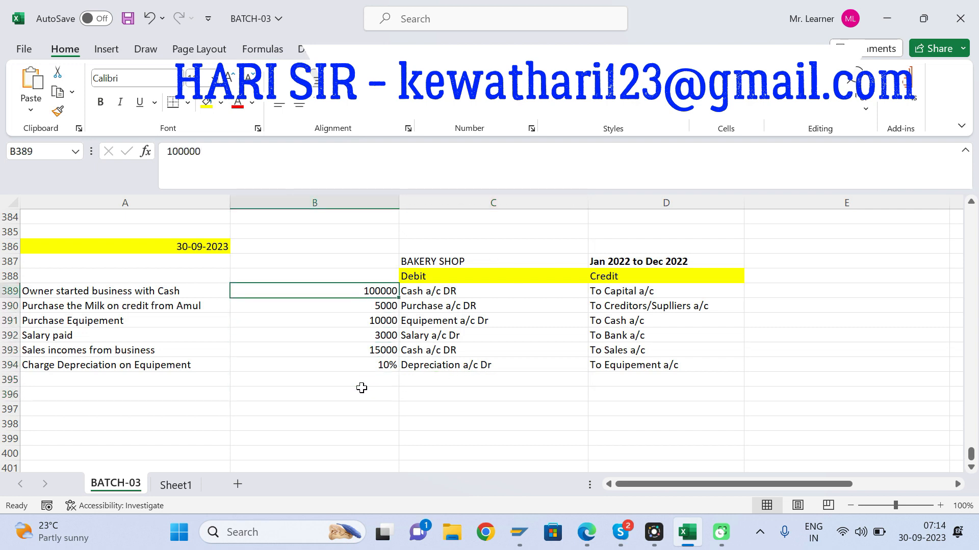
pyautogui.press('Right')
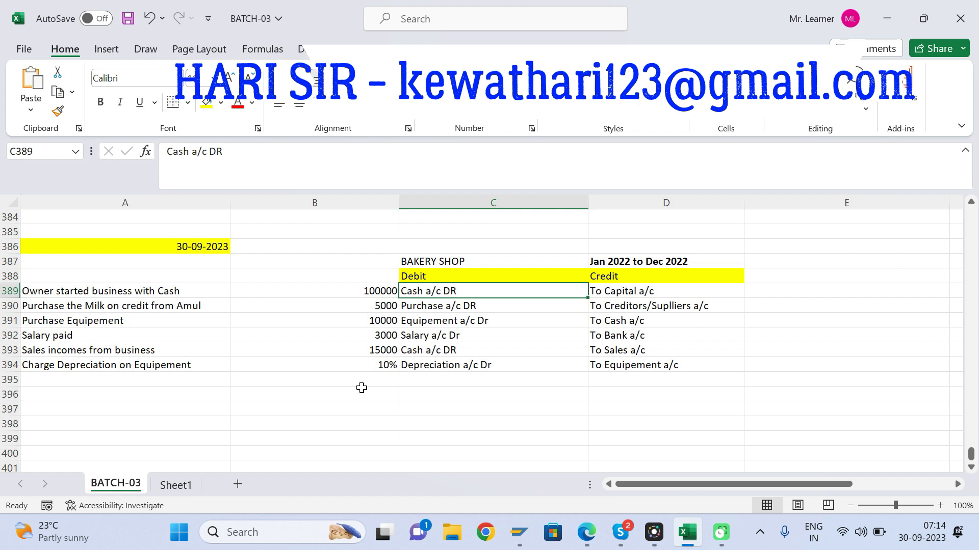
# Step: Trace the debit accounts in column C between the milk purchase and the depreciation entry
pyautogui.press('Down')
pyautogui.press('Down')
pyautogui.press('Down')
pyautogui.press('Down')
pyautogui.press('Down')
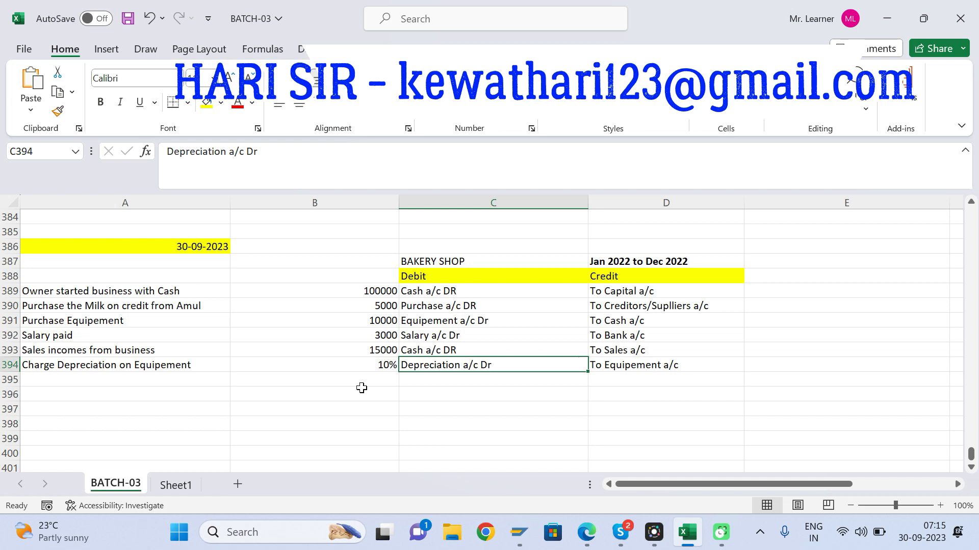
pyautogui.press('Up')
pyautogui.press('Up')
pyautogui.press('Up')
pyautogui.press('Up')
pyautogui.press('Up')
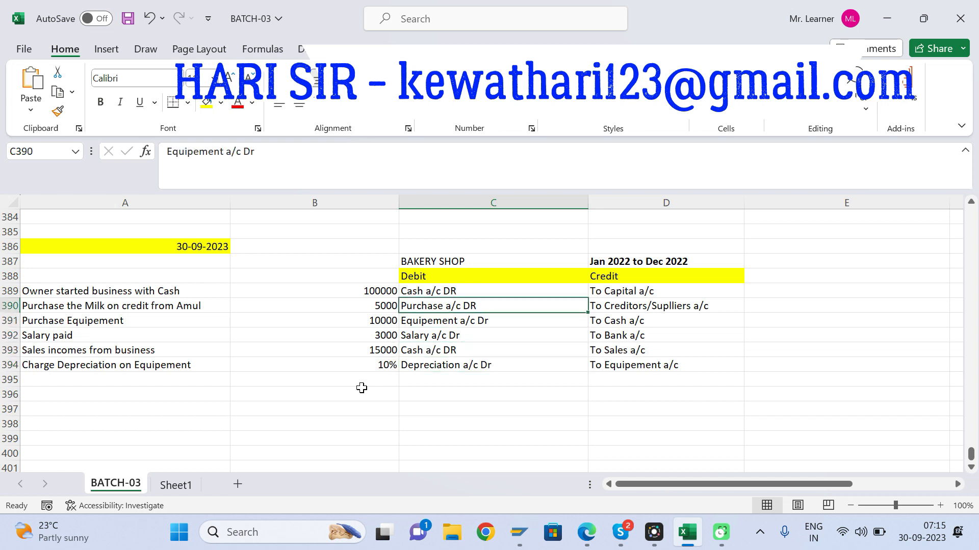
pyautogui.press('Down')
pyautogui.press('Down')
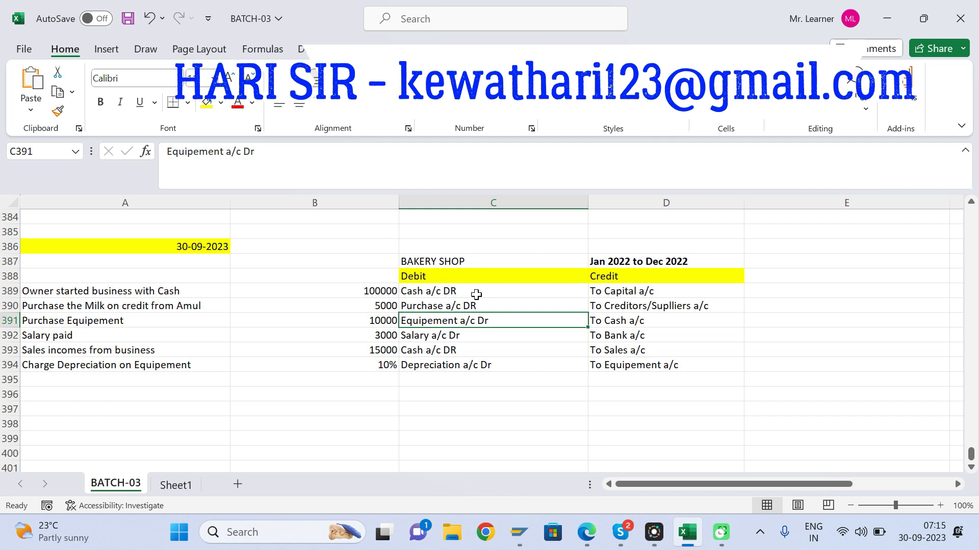
# Step: Compare the cash debit in C389 with the capital credit in D389 for the owner's start of business
pyautogui.click(437, 292)
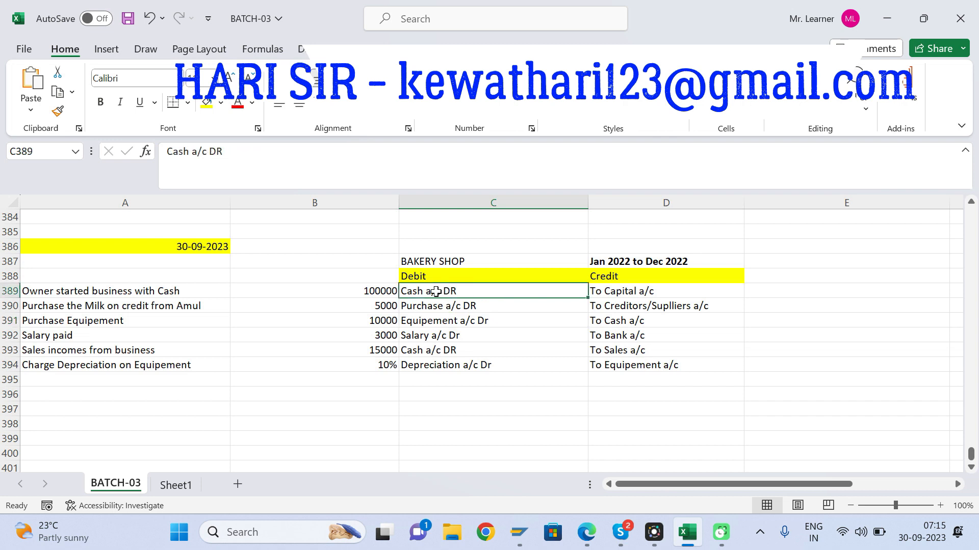
pyautogui.click(594, 290)
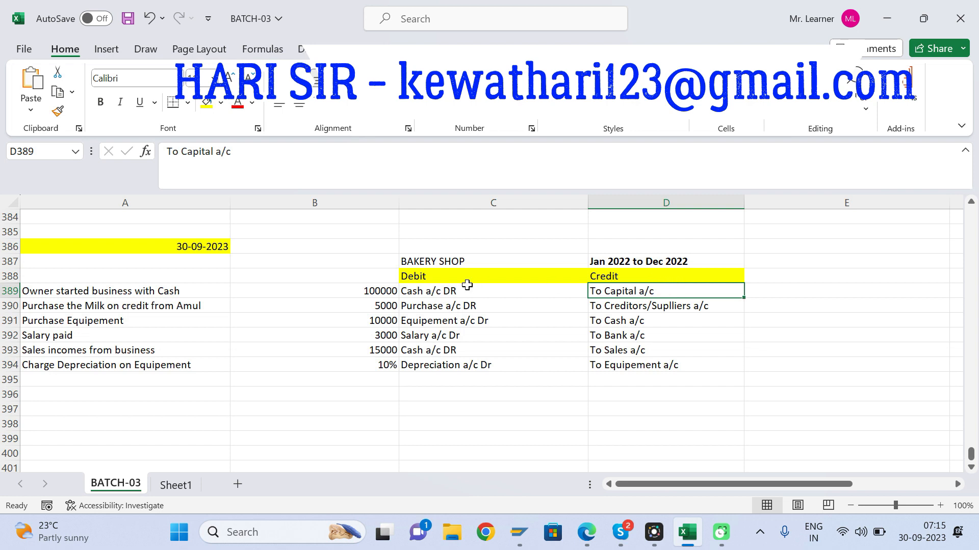
pyautogui.click(449, 290)
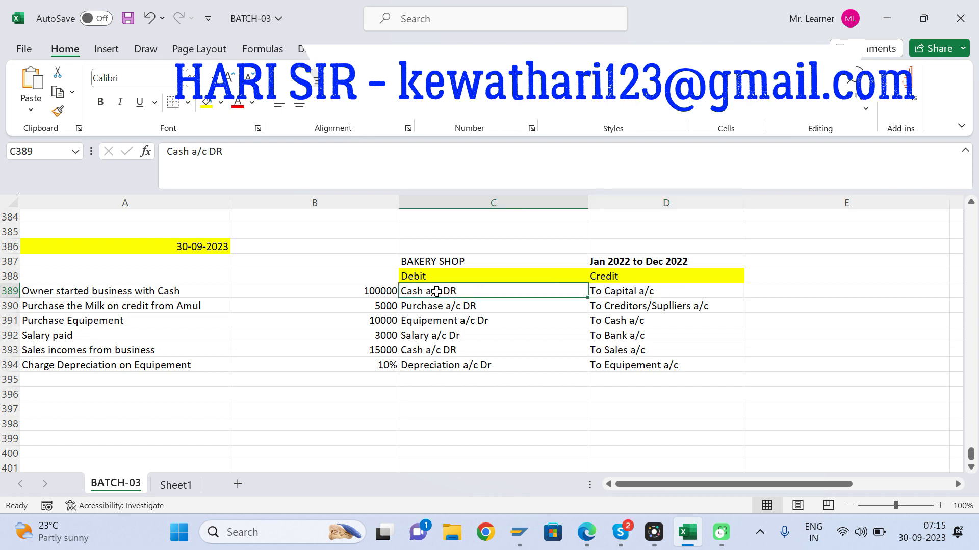
pyautogui.click(155, 292)
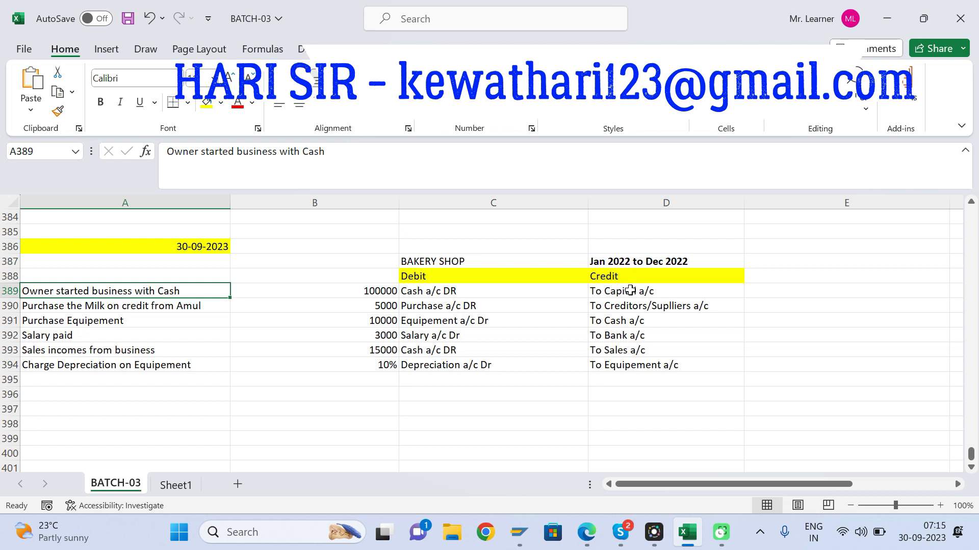
pyautogui.click(432, 287)
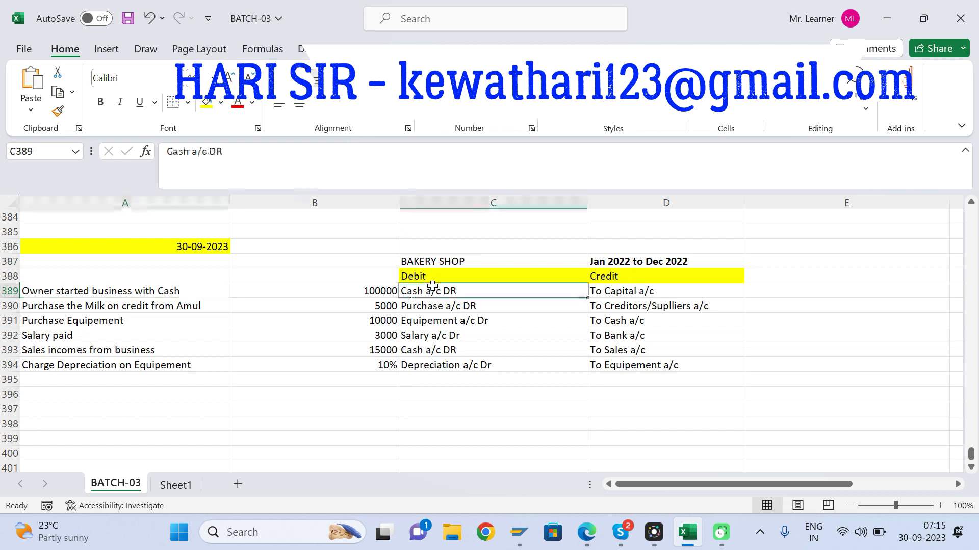
pyautogui.click(611, 291)
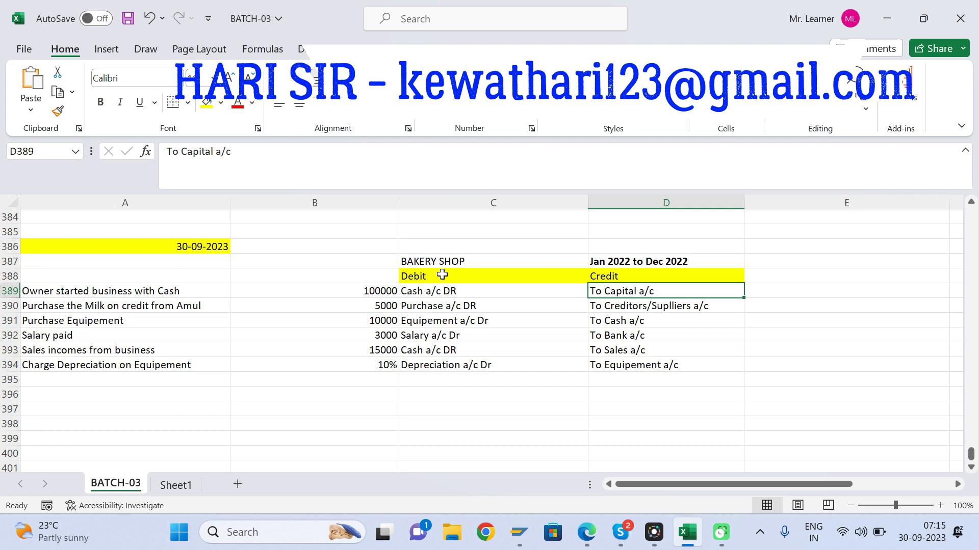
pyautogui.click(445, 348)
pyautogui.press('Down')
pyautogui.press('Down')
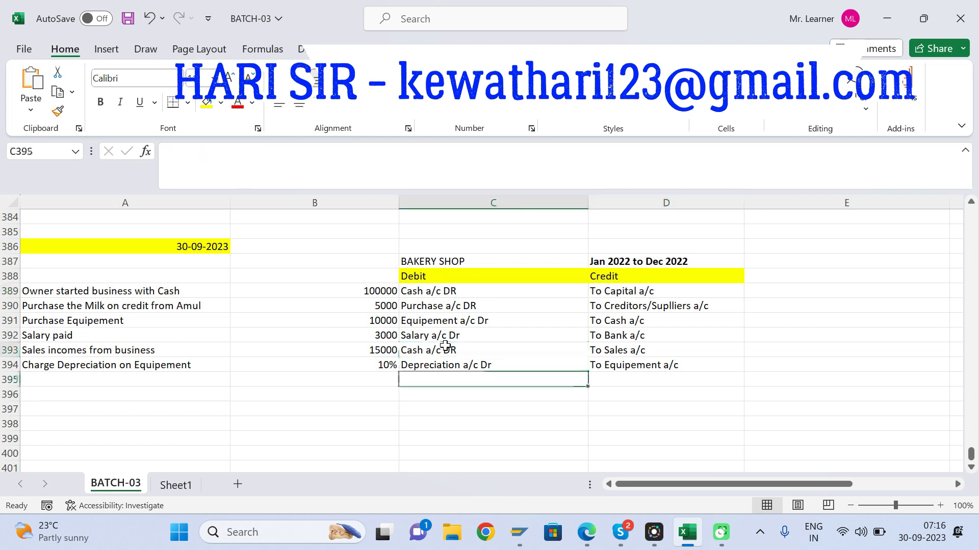
# Step: Review the debit accounts in column C from the milk purchase in row 390 to the depreciation entry in row 394
pyautogui.press('Up')
pyautogui.press('Up')
pyautogui.press('Up')
pyautogui.press('Up')
pyautogui.press('Up')
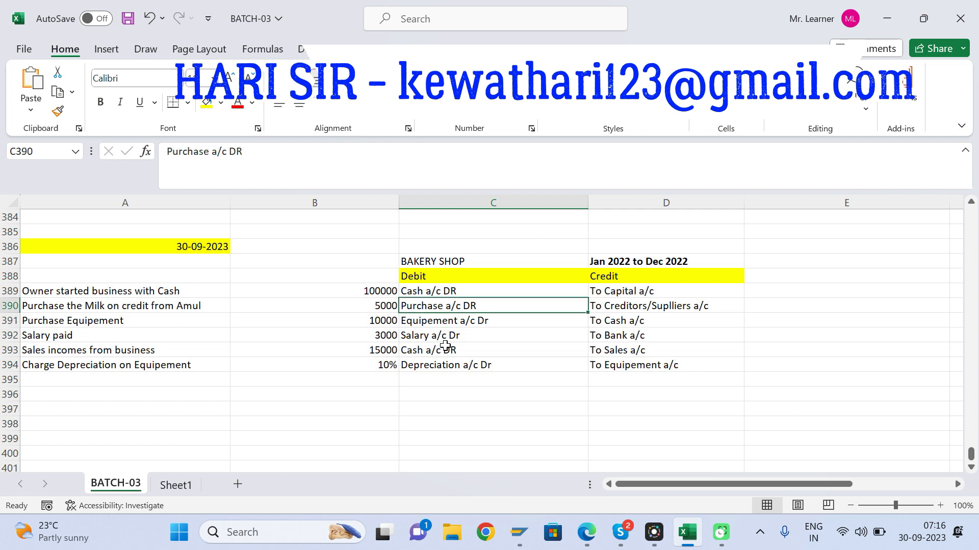
pyautogui.press('Down')
pyautogui.press('Down')
pyautogui.press('Down')
pyautogui.press('Down')
pyautogui.press('Down')
pyautogui.press('Down')
pyautogui.press('Down')
pyautogui.press('Down')
pyautogui.press('Down')
pyautogui.press('Down')
pyautogui.press('Down')
pyautogui.press('Down')
pyautogui.press('Down')
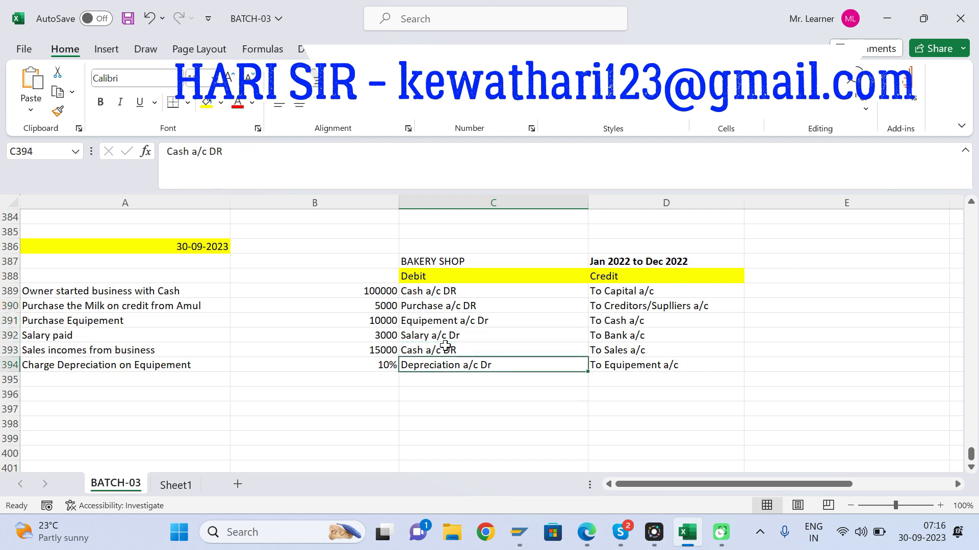
pyautogui.press('Up')
pyautogui.press('Up')
pyautogui.press('Up')
pyautogui.press('Up')
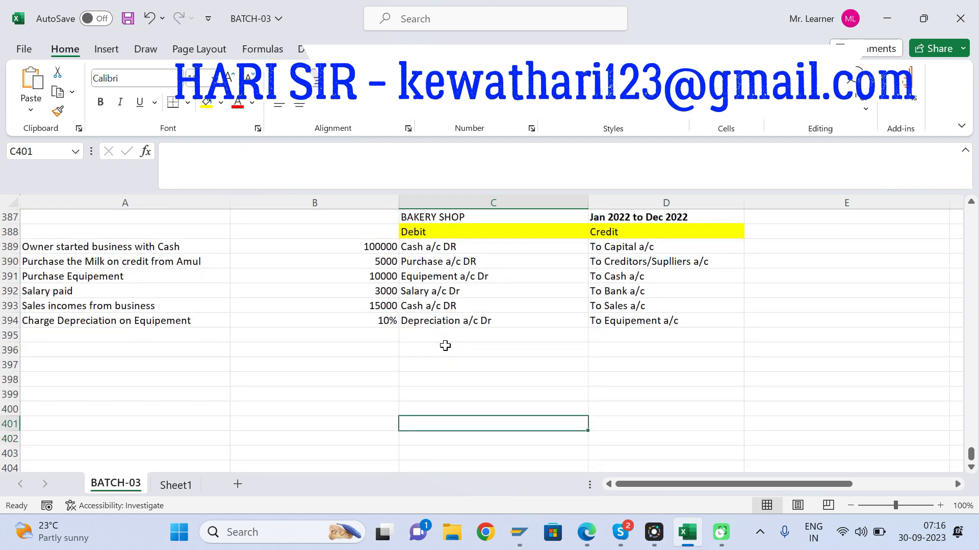
# Step: Enter the title "Profit and Loss Statement" in cell B398 below the bakery entries
pyautogui.press('Left')
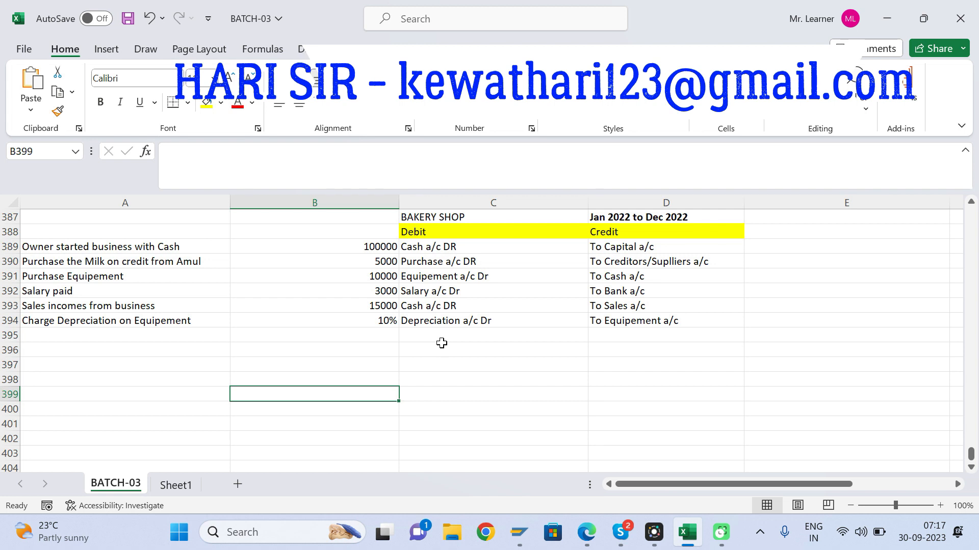
pyautogui.press('Left')
pyautogui.press('Right')
pyautogui.press('Down')
pyautogui.press('Down')
pyautogui.press('Down')
pyautogui.press('Down')
pyautogui.press('Down')
pyautogui.press('Down')
pyautogui.press('Down')
pyautogui.press('Up')
pyautogui.press('Up')
pyautogui.press('Up')
pyautogui.press('Up')
pyautogui.press('Up')
pyautogui.press('Up')
pyautogui.press('Up')
pyautogui.press('Up')
pyautogui.write('P')
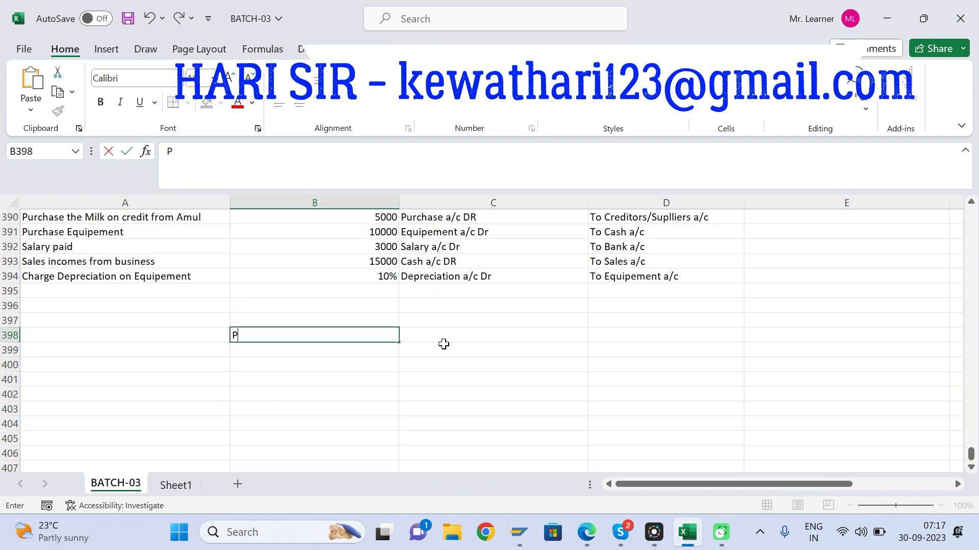
pyautogui.write('rofit and Loss Sa')
pyautogui.press('BackSpace')
pyautogui.press('BackSpace')
pyautogui.write('te')
pyautogui.press('BackSpace')
pyautogui.write('atement')
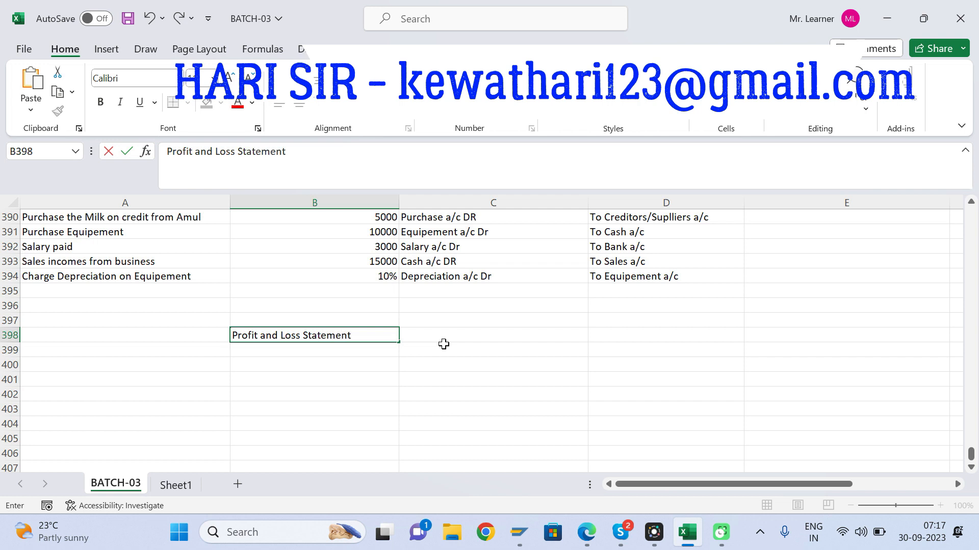
pyautogui.press('Return')
pyautogui.write('For')
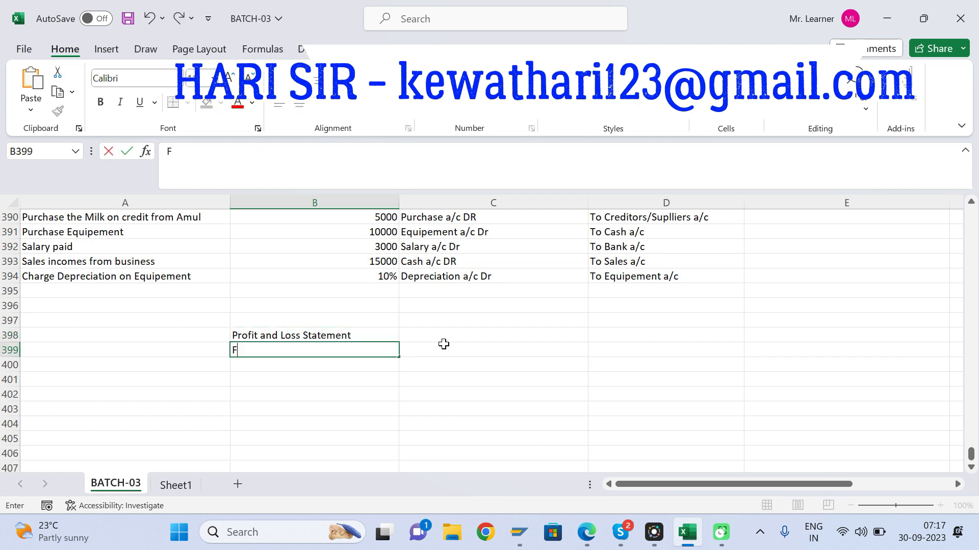
pyautogui.press('BackSpace')
pyautogui.press('BackSpace')
pyautogui.press('BackSpace')
pyautogui.press('Escape')
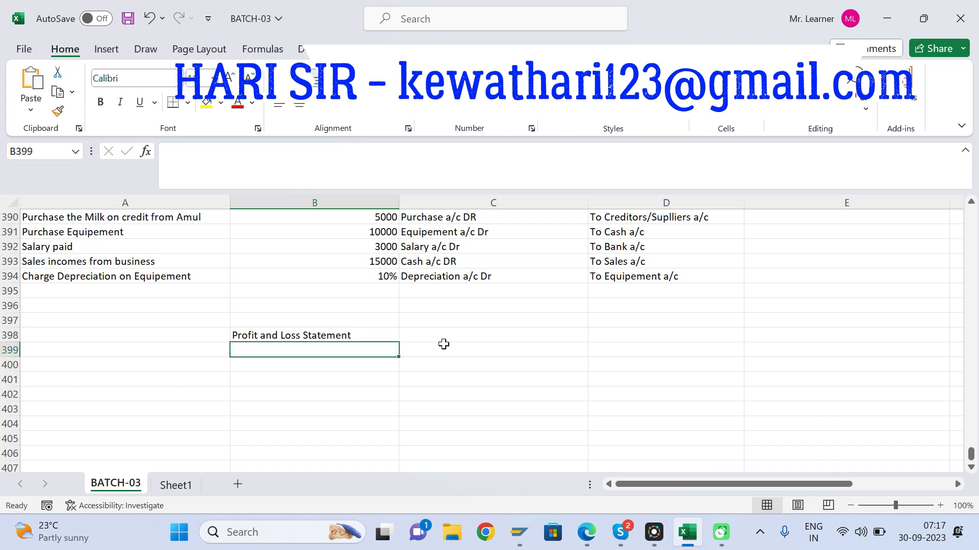
# Step: Add RAJ to the shop heading in C387 so it reads "RAJ BAKERY SHOP"
pyautogui.press('Up')
pyautogui.press('Up')
pyautogui.press('Up')
pyautogui.press('Up')
pyautogui.press('Up')
pyautogui.press('Up')
pyautogui.press('Up')
pyautogui.press('Up')
pyautogui.press('Up')
pyautogui.press('Up')
pyautogui.press('Up')
pyautogui.press('Up')
pyautogui.press('Up')
pyautogui.press('Up')
pyautogui.press('Up')
pyautogui.press('Up')
pyautogui.press('Up')
pyautogui.press('Up')
pyautogui.press('Right')
pyautogui.press('Down')
pyautogui.press('Down')
pyautogui.press('Down')
pyautogui.press('Down')
pyautogui.press('Down')
pyautogui.press('Down')
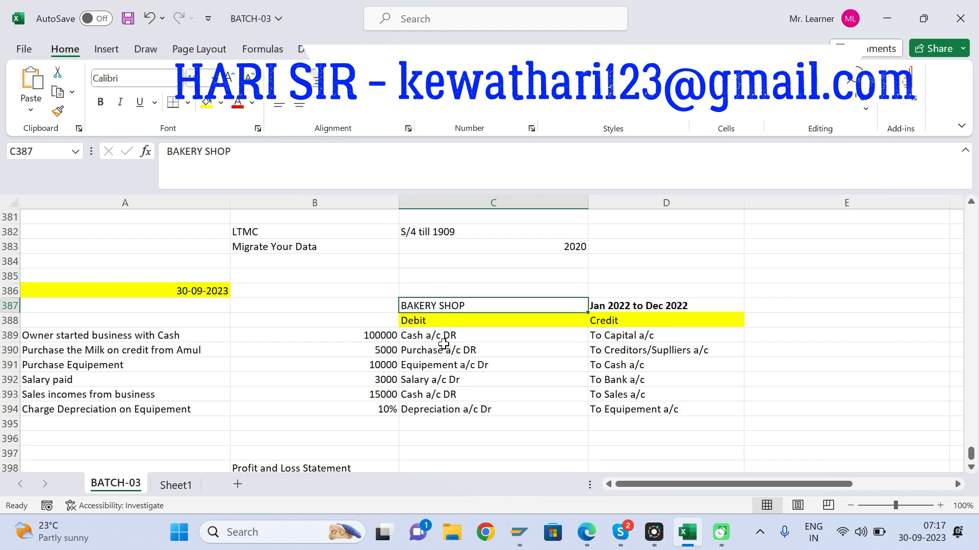
pyautogui.click(170, 157)
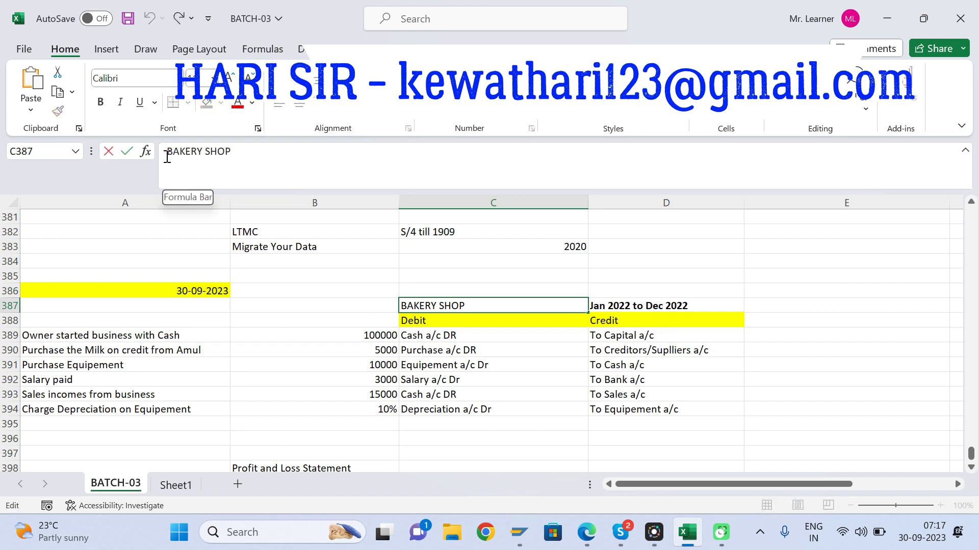
pyautogui.write('AR')
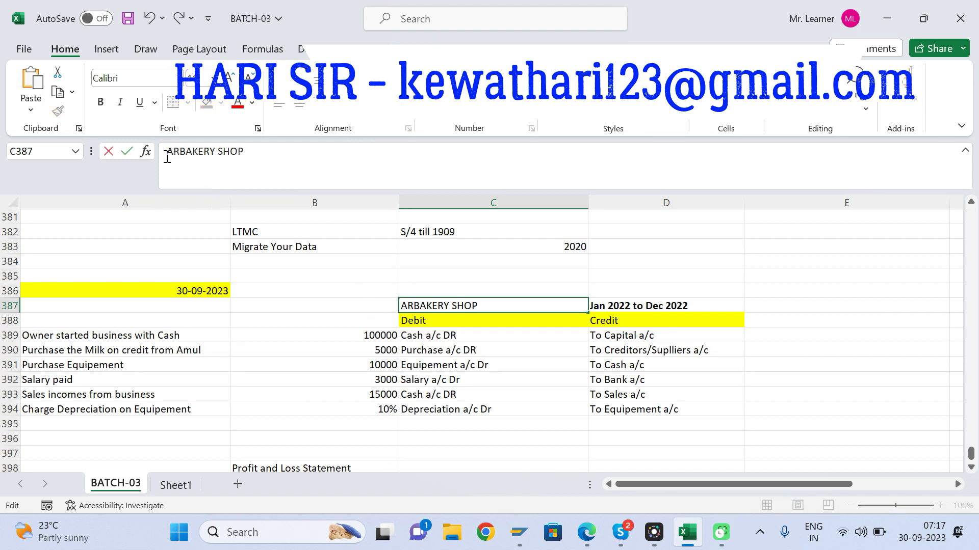
pyautogui.press('BackSpace')
pyautogui.press('BackSpace')
pyautogui.write('RAJ')
pyautogui.press('Return')
pyautogui.press('Return')
pyautogui.press('Return')
pyautogui.press('Return')
pyautogui.press('Return')
pyautogui.press('Return')
pyautogui.press('Return')
pyautogui.press('Return')
pyautogui.press('Return')
pyautogui.press('Return')
pyautogui.press('Return')
pyautogui.press('Return')
pyautogui.press('Return')
pyautogui.press('Return')
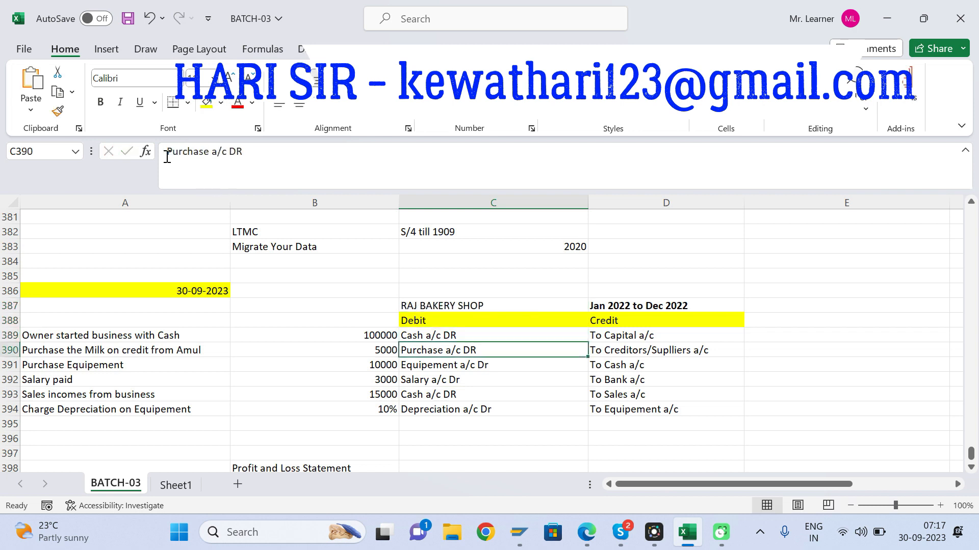
# Step: Enter the shop name "RAJ BAKERY SHOP" in B399 under the Profit and Loss Statement title
pyautogui.press('Left')
pyautogui.press('Left')
pyautogui.press('Up')
pyautogui.press('Up')
pyautogui.press('Right')
pyautogui.write('RAJ BAKERY SHOP')
pyautogui.press('Return')
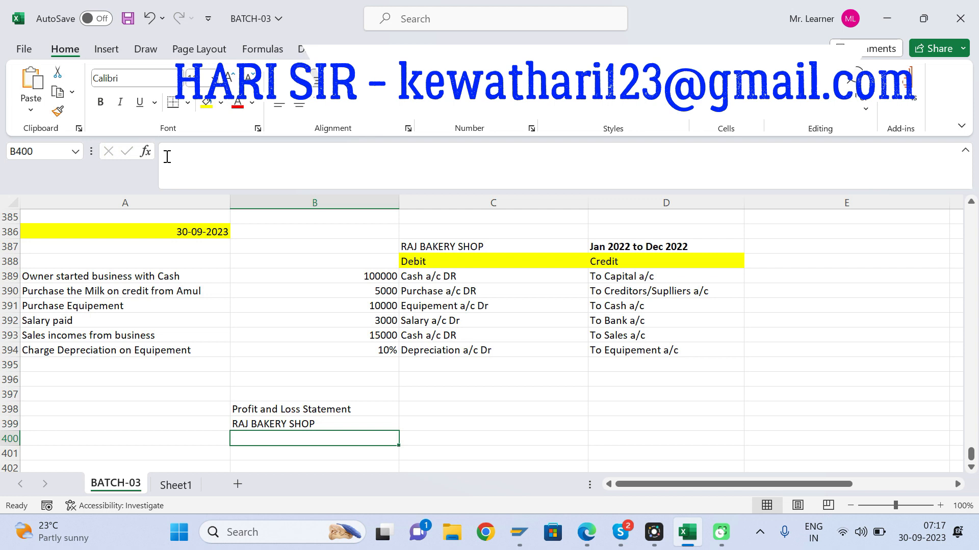
# Step: Enter "For the Year" in B400 under the shop name
pyautogui.write('For the ')
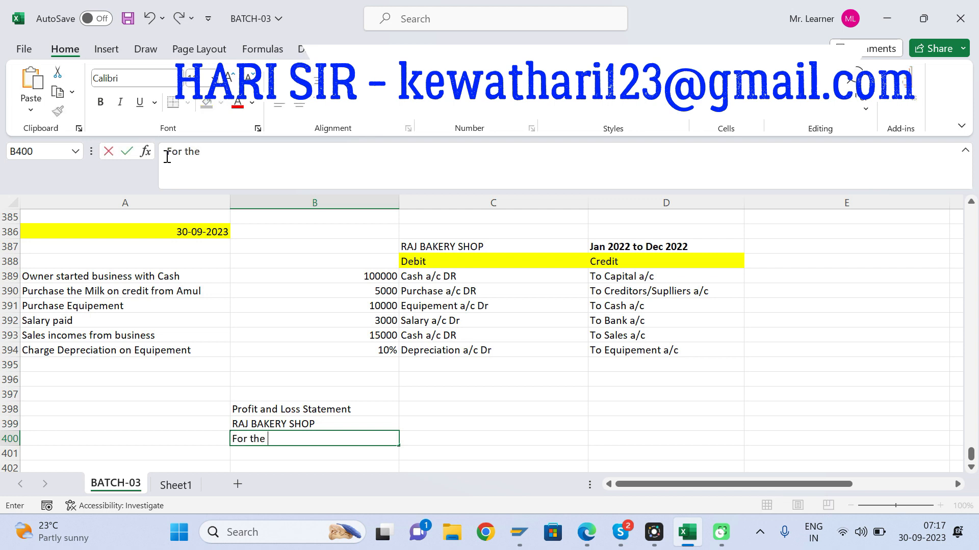
pyautogui.write('Peri')
pyautogui.press('BackSpace')
pyautogui.press('BackSpace')
pyautogui.press('BackSpace')
pyautogui.press('BackSpace')
pyautogui.write('Year')
pyautogui.click(614, 245)
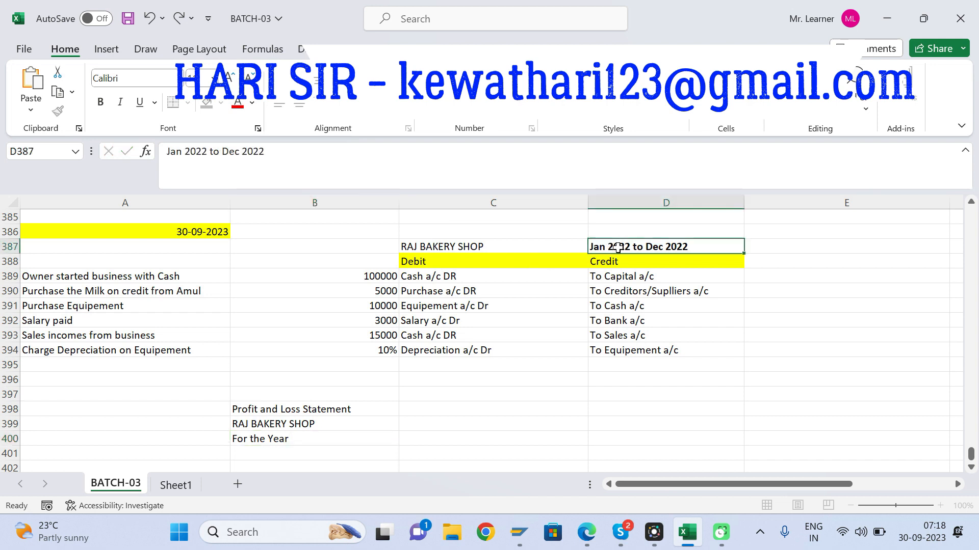
# Step: Add 2022 to the "For the Year" line in B400 and make the cell bold
pyautogui.click(477, 245)
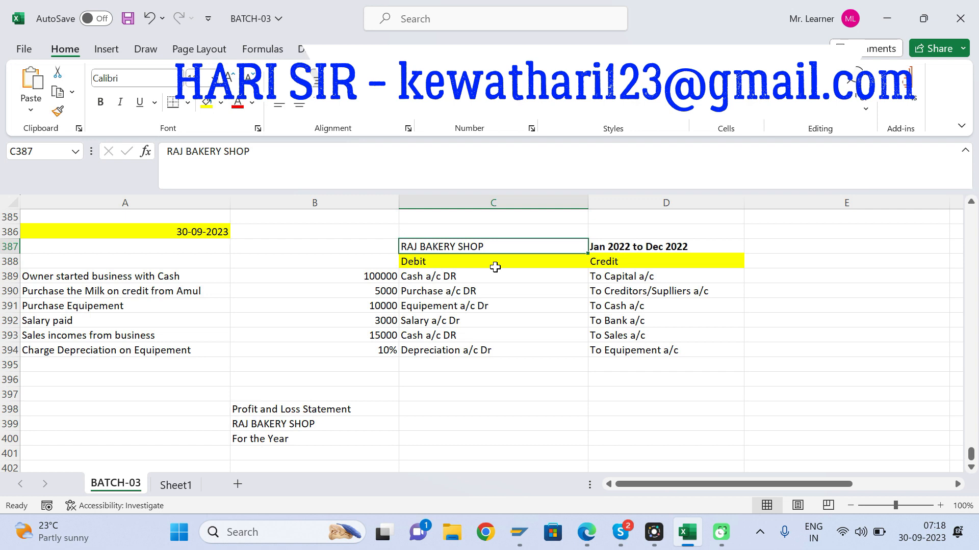
pyautogui.click(610, 248)
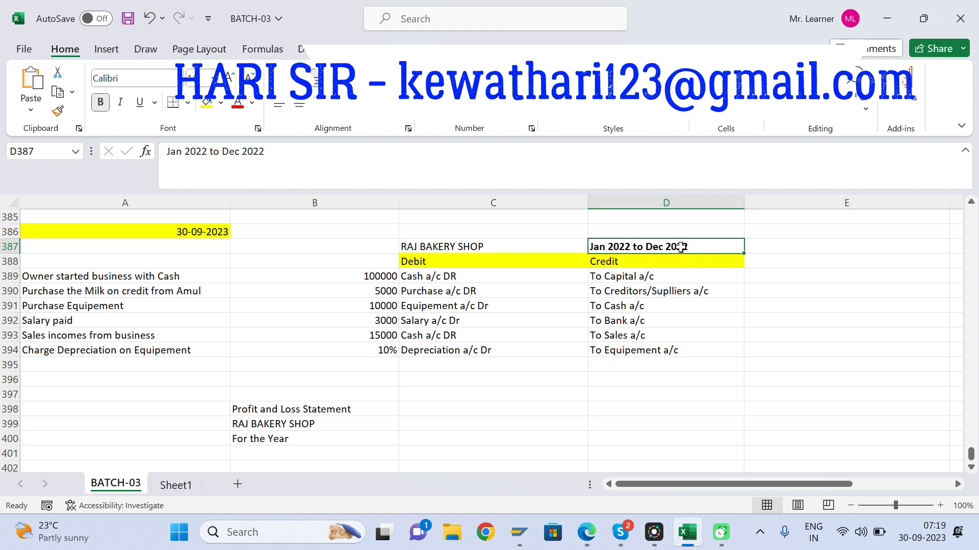
pyautogui.click(279, 407)
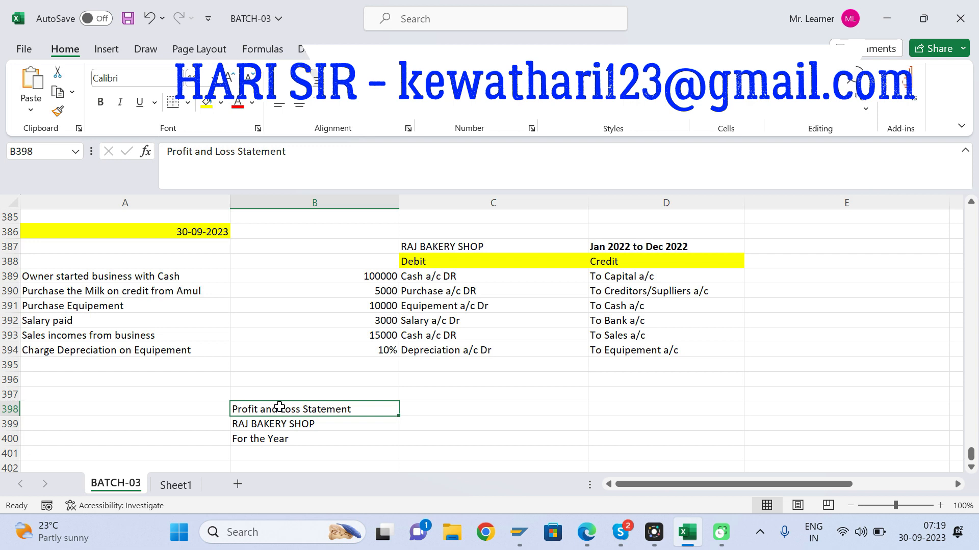
pyautogui.click(268, 440)
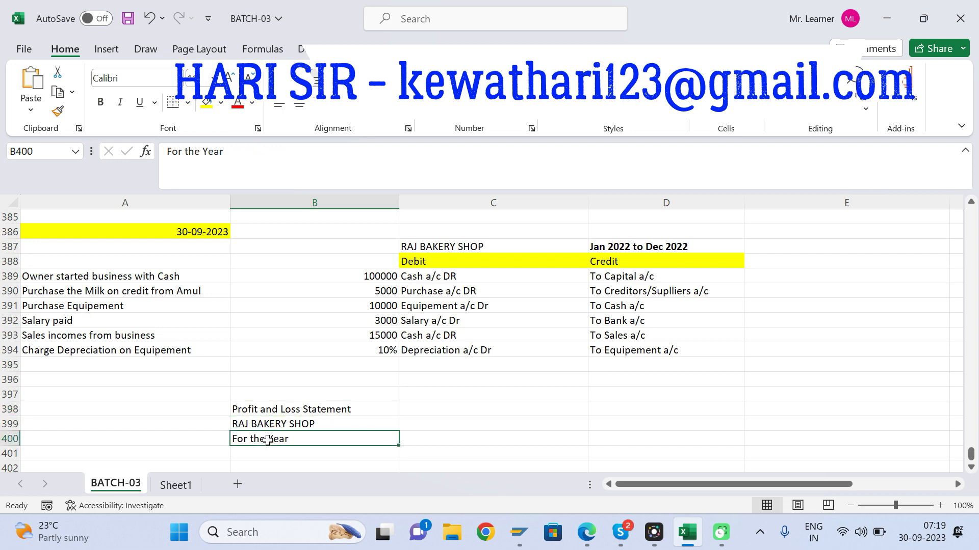
pyautogui.click(254, 158)
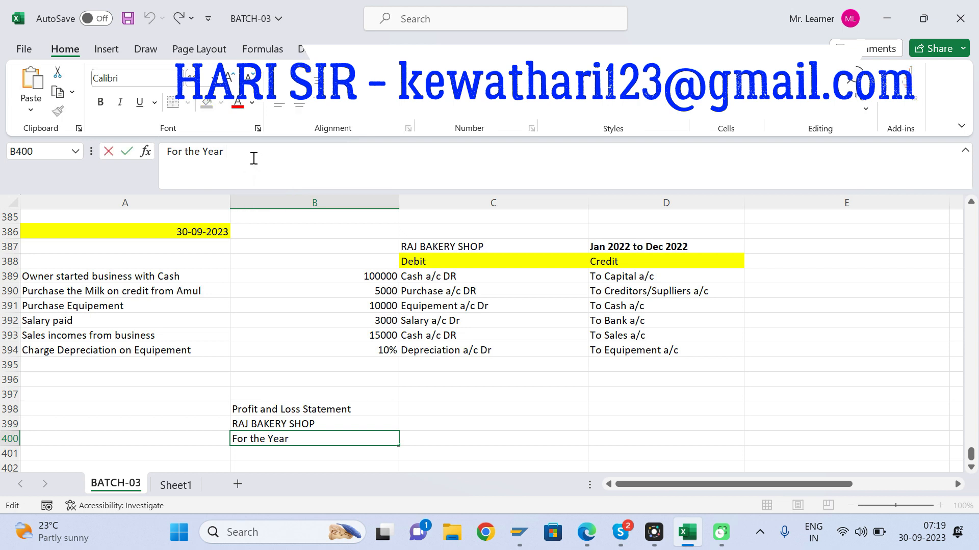
pyautogui.write('2022')
pyautogui.press('Return')
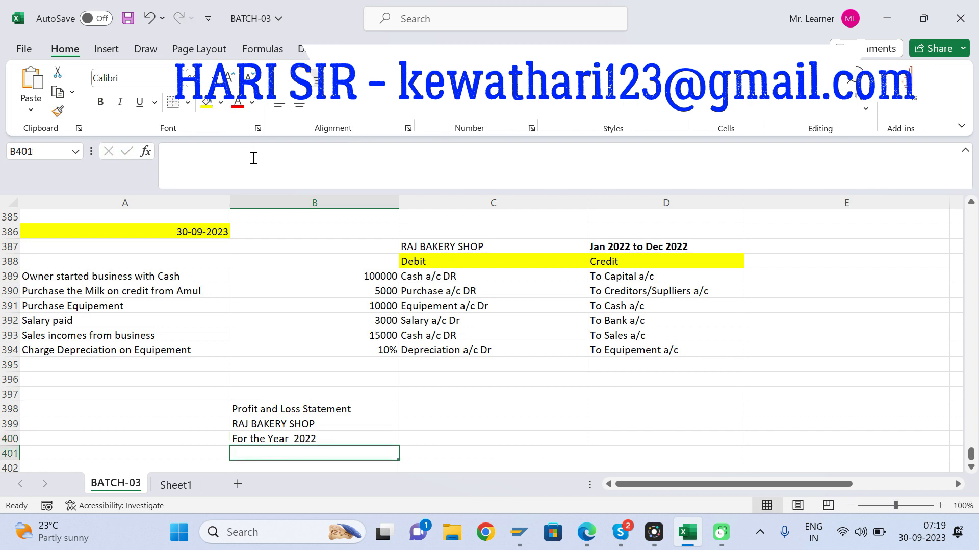
pyautogui.press('Up')
pyautogui.hotkey('ctrl', 'b')
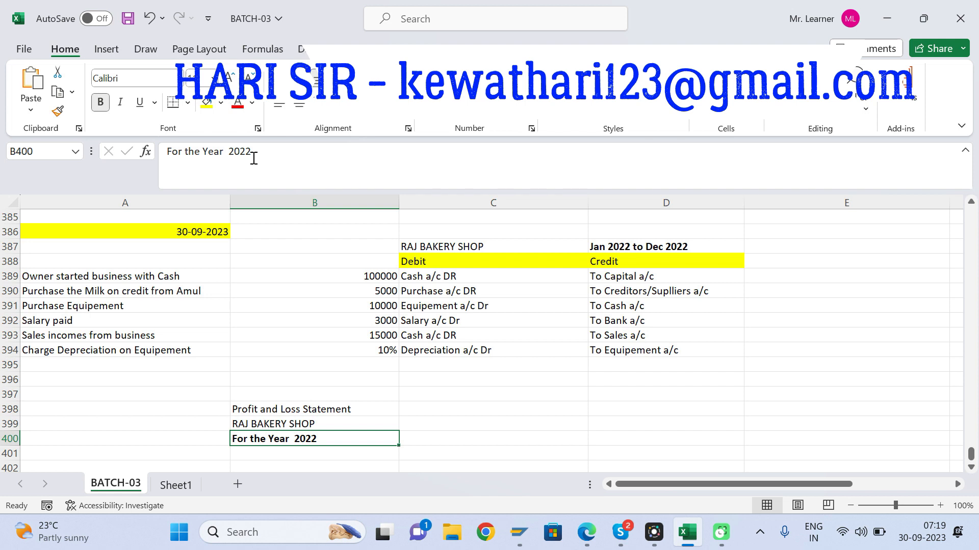
# Step: Enter "Exepnses" as the column heading in A401
pyautogui.press('Down')
pyautogui.press('Down')
pyautogui.press('Up')
pyautogui.press('Up')
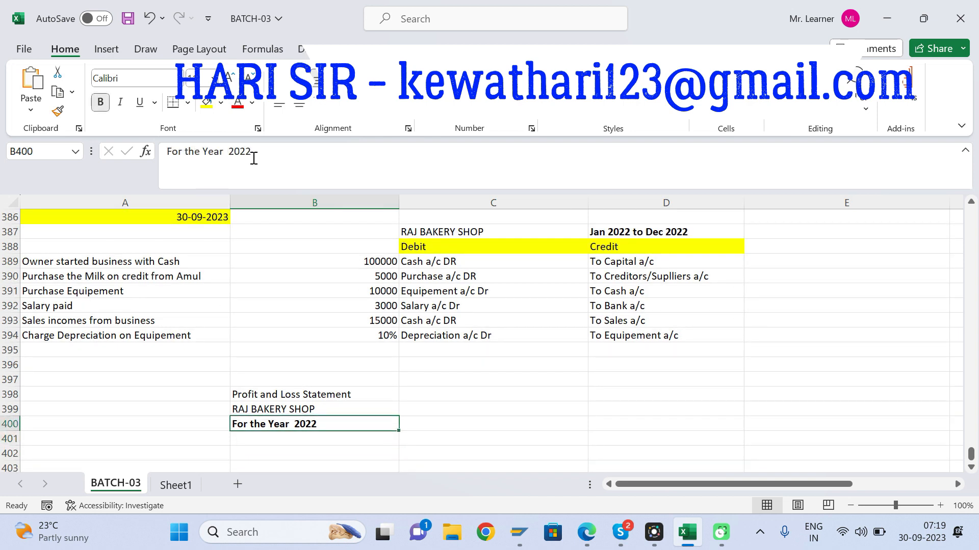
pyautogui.press('Down')
pyautogui.press('Down')
pyautogui.press('Down')
pyautogui.press('Up')
pyautogui.press('Up')
pyautogui.press('Left')
pyautogui.write('Par')
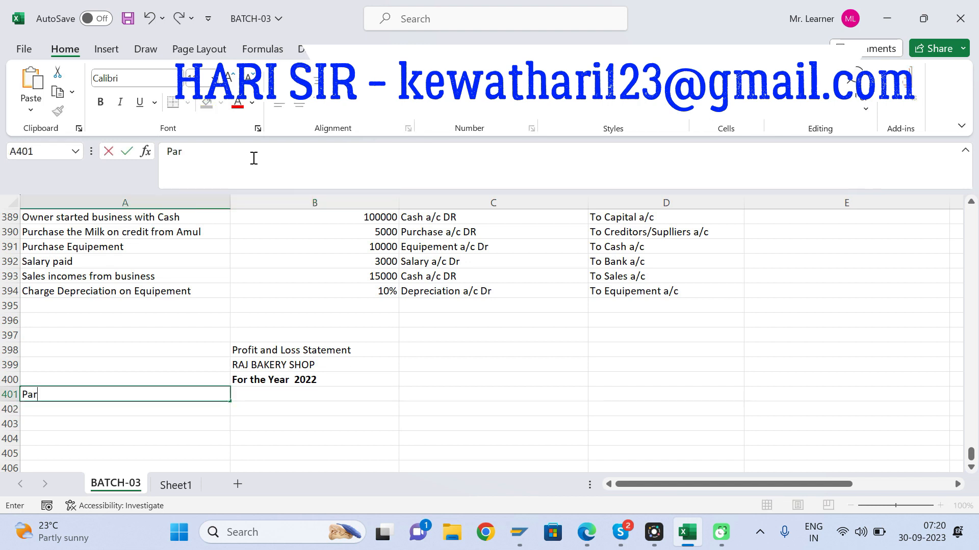
pyautogui.write('t')
pyautogui.press('BackSpace')
pyautogui.press('BackSpace')
pyautogui.press('BackSpace')
pyautogui.press('BackSpace')
pyautogui.write('Exepnses')
pyautogui.press('Right')
pyautogui.press('Right')
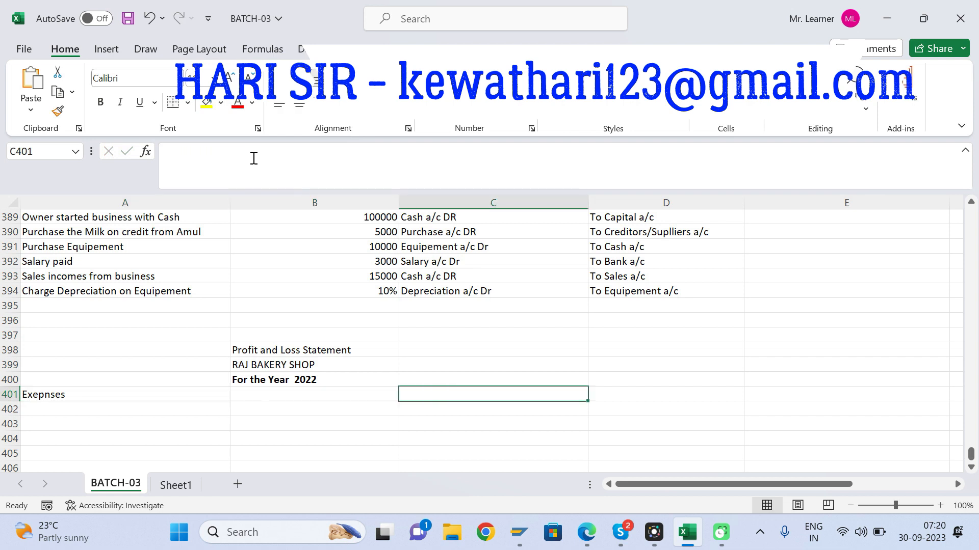
# Step: Enter the column heading "Amount" in B401
pyautogui.press('Left')
pyautogui.write('AMount')
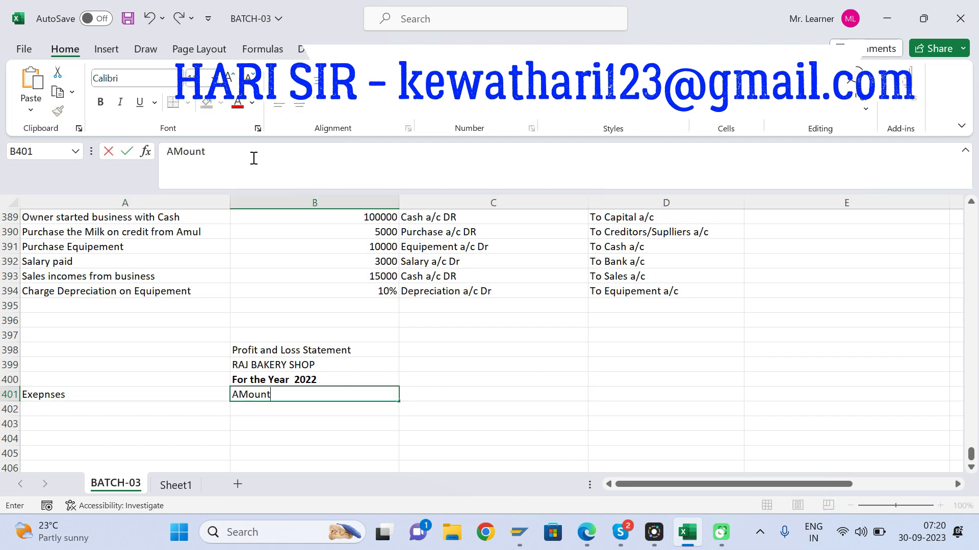
pyautogui.press('Right')
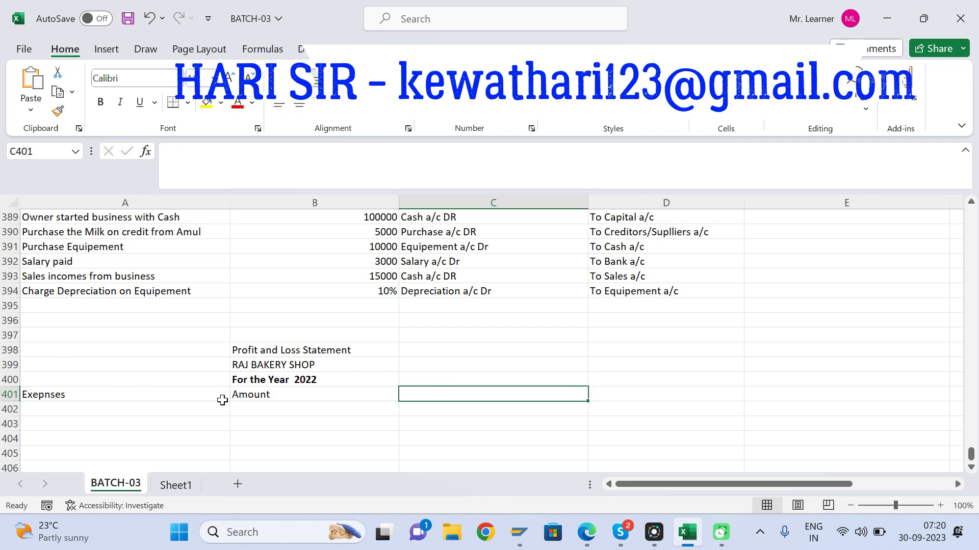
# Step: Replace the heading in A401 with "Particular"
pyautogui.click(57, 398)
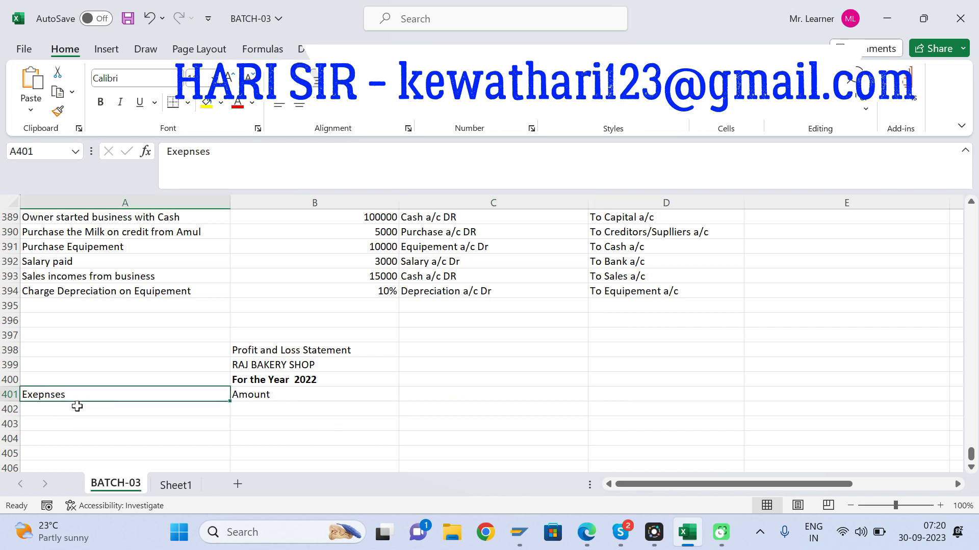
pyautogui.doubleClick(74, 397)
pyautogui.press('BackSpace')
pyautogui.press('BackSpace')
pyautogui.press('BackSpace')
pyautogui.press('BackSpace')
pyautogui.press('BackSpace')
pyautogui.press('BackSpace')
pyautogui.press('BackSpace')
pyautogui.press('BackSpace')
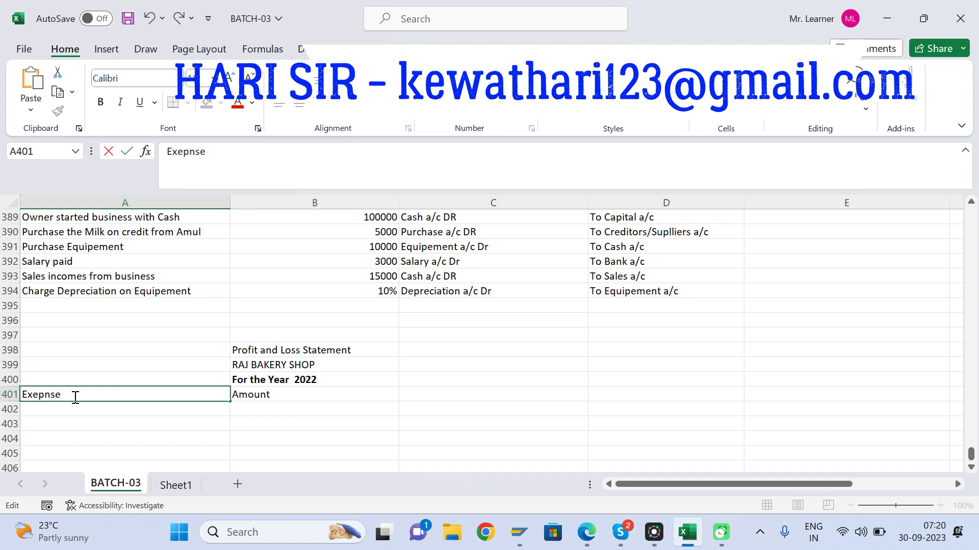
pyautogui.write('Particular')
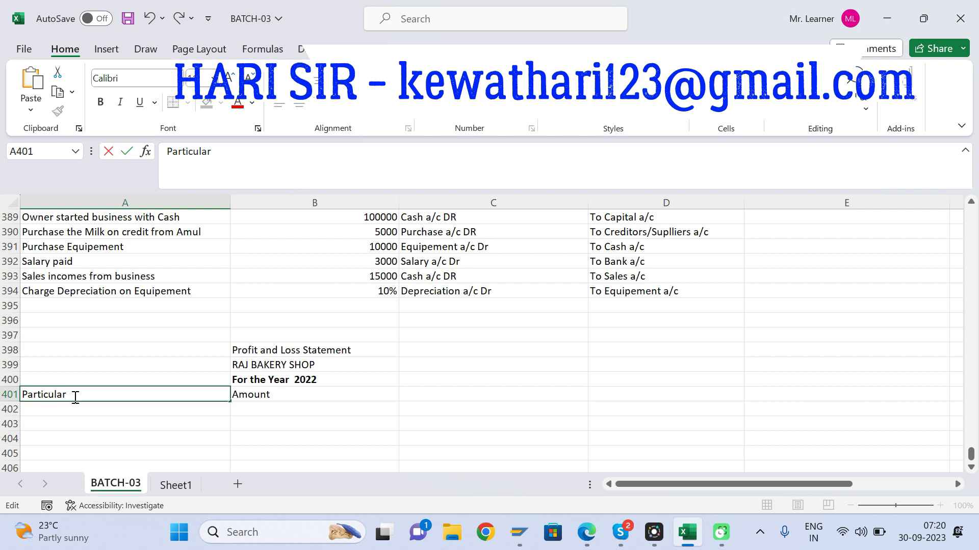
# Step: Enter the debit side label "Dr - All the Expenses" in A400 above the Particular heading
pyautogui.click(56, 380)
pyautogui.write('Dr - All the Expenses')
pyautogui.press('Tab')
pyautogui.press('Tab')
# Step: Enter the credit side column headings "Particular" in C401 and "Amount" in D401
pyautogui.press('Down')
pyautogui.write('Pa')
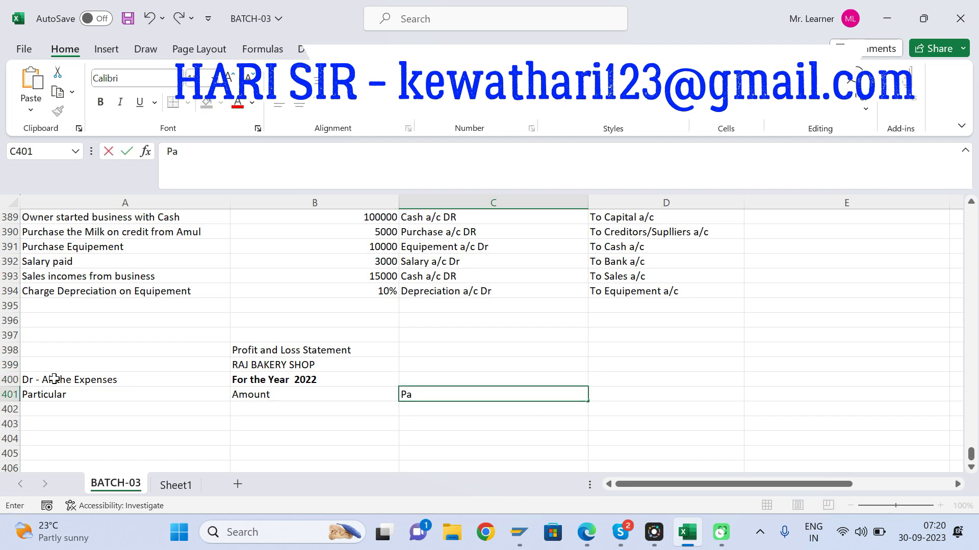
pyautogui.write('rticular')
pyautogui.press('Tab')
pyautogui.write('Amount')
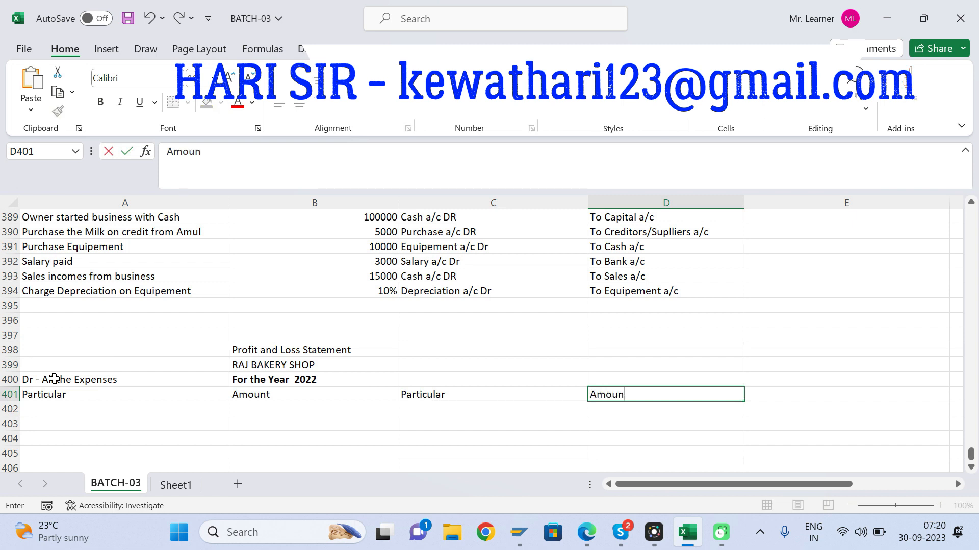
pyautogui.press('Return')
# Step: Enter the credit side label "Cr - All the Revenue" in C400 above the second Particular heading
pyautogui.press('Up')
pyautogui.press('Up')
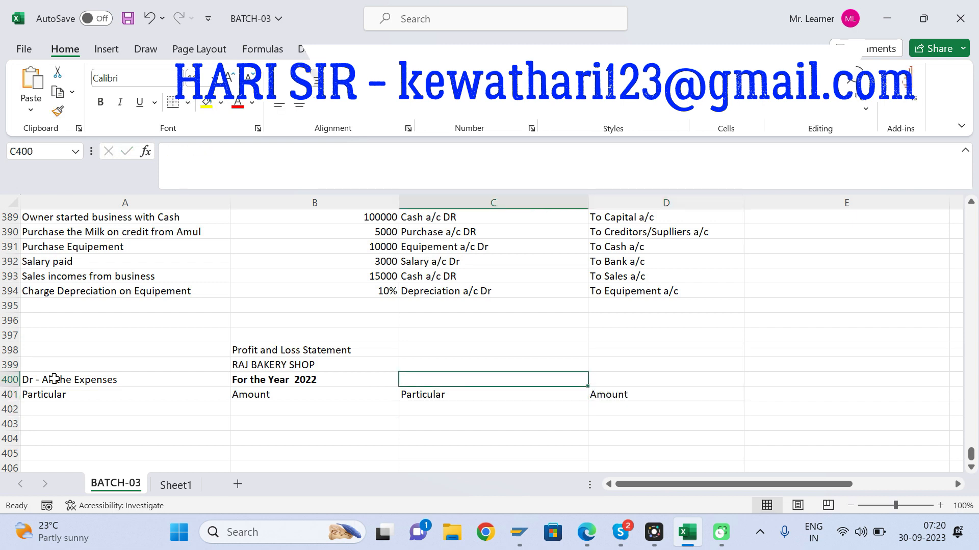
pyautogui.write('Cr - A')
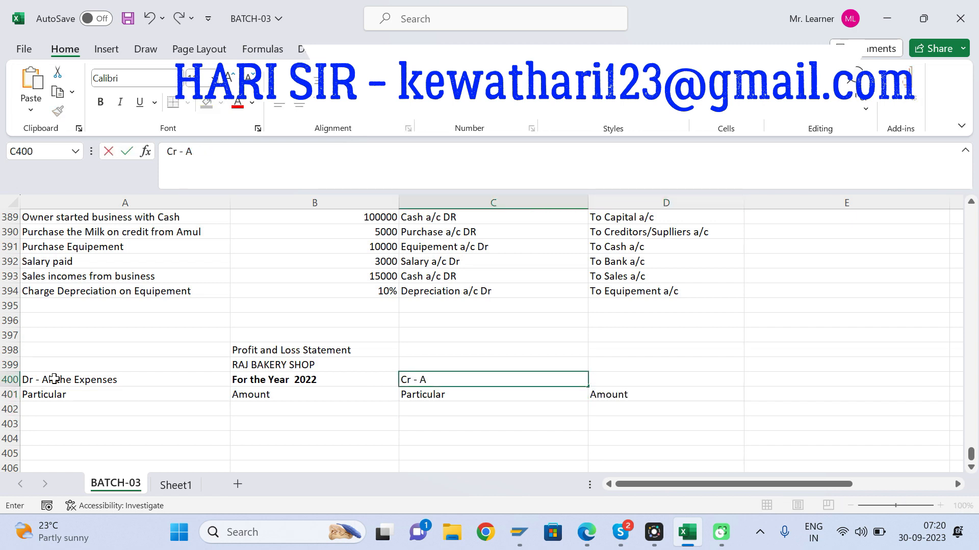
pyautogui.write('ll the Revenue')
pyautogui.hotkey('ctrl', 'Return')
pyautogui.press('Down')
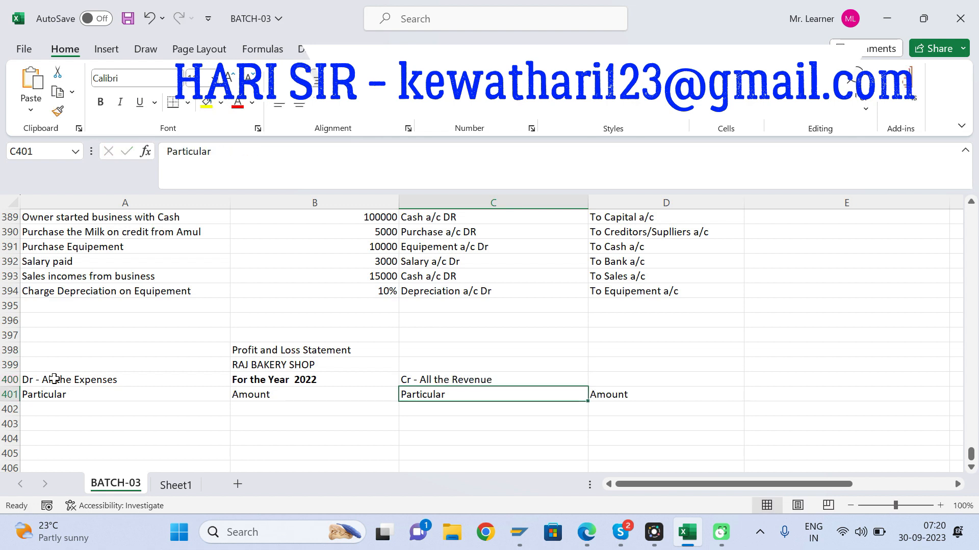
# Step: Apply all borders to the Profit and Loss table range A401:D407
pyautogui.press('Left')
pyautogui.press('Left')
pyautogui.hotkey('shift', 'Right')
pyautogui.hotkey('shift', 'Right')
pyautogui.hotkey('shift', 'Right')
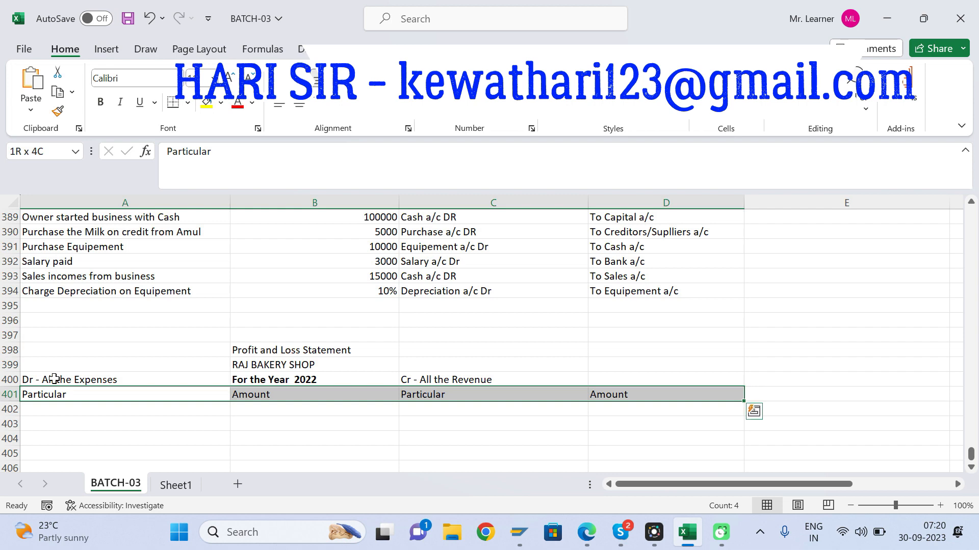
pyautogui.hotkey('shift', 'Down')
pyautogui.hotkey('shift', 'Down')
pyautogui.hotkey('shift', 'Down')
pyautogui.hotkey('shift', 'Down')
pyautogui.hotkey('shift', 'Down')
pyautogui.hotkey('shift', 'Down')
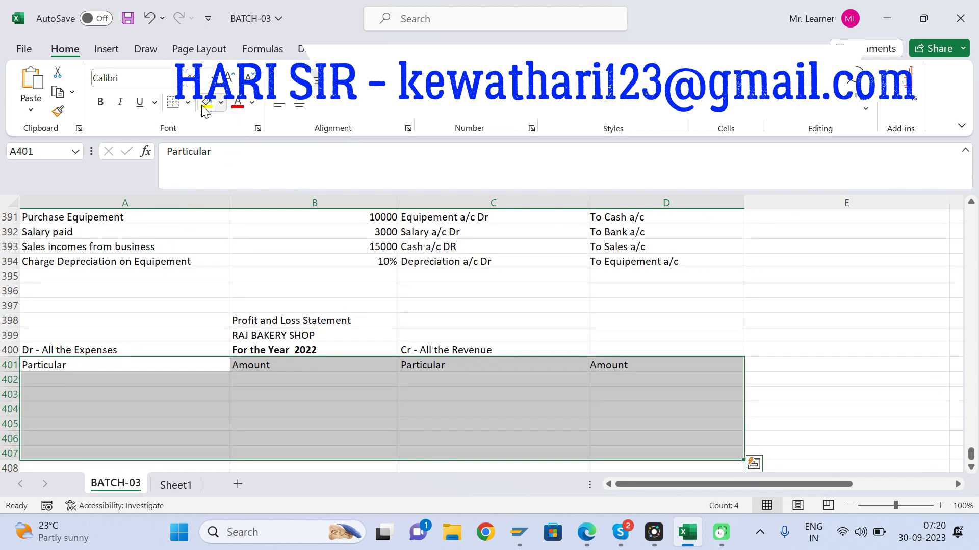
pyautogui.click(188, 102)
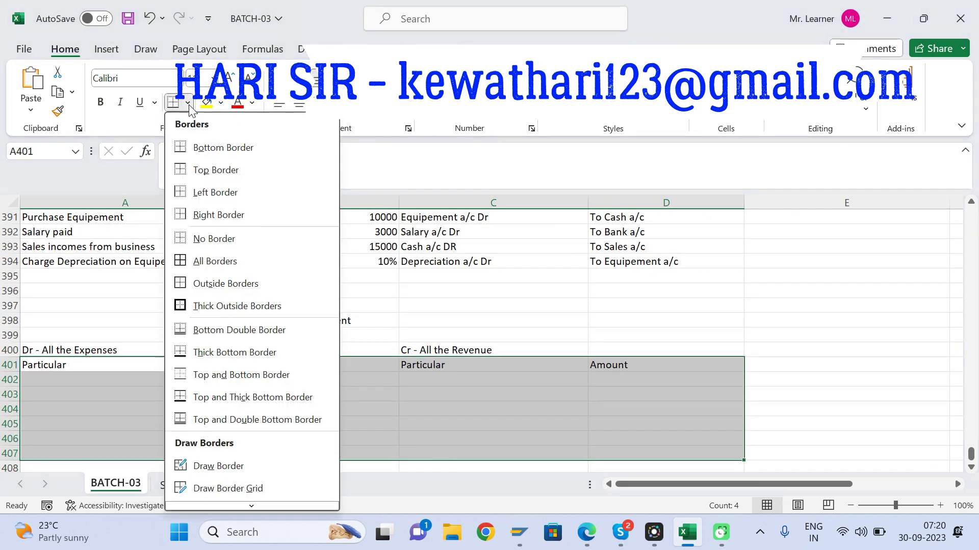
pyautogui.click(201, 262)
# Step: Give the header row A401:D401 a thick outside border and a yellow fill
pyautogui.click(68, 367)
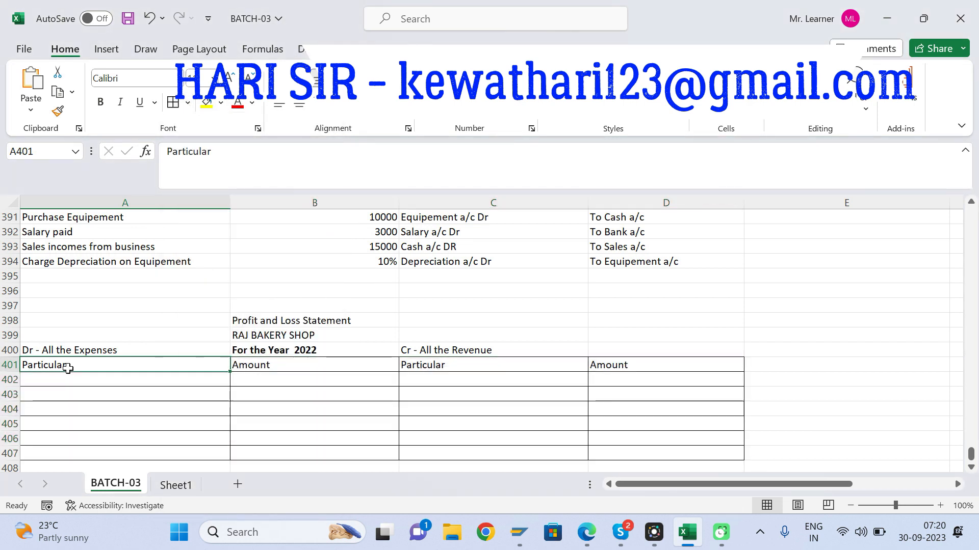
pyautogui.hotkey('shift', 'Right')
pyautogui.hotkey('shift', 'Right')
pyautogui.hotkey('shift', 'Right')
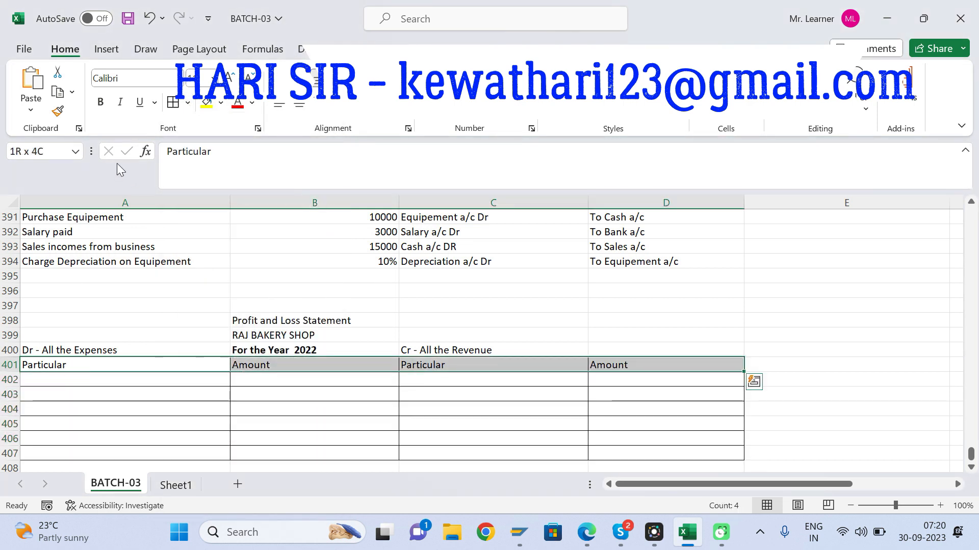
pyautogui.click(188, 102)
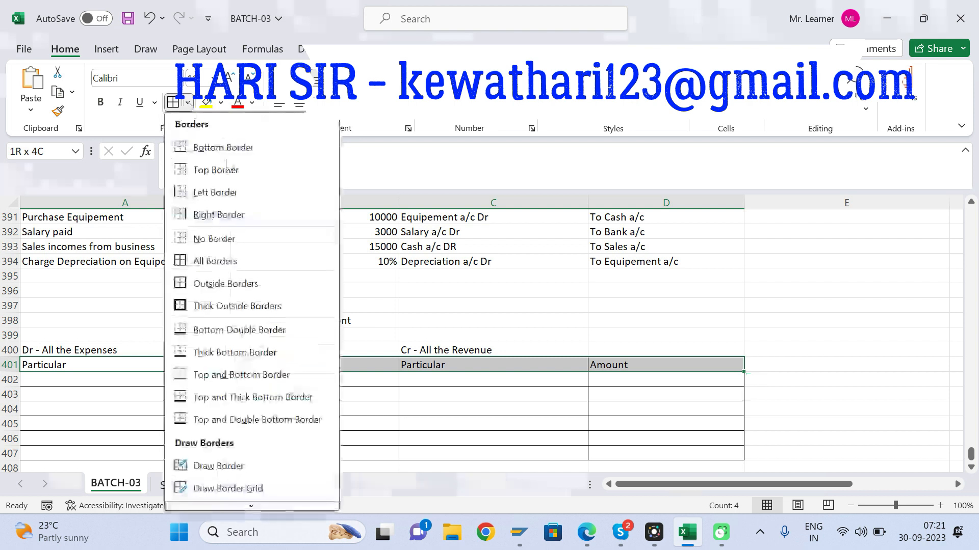
pyautogui.click(209, 305)
pyautogui.click(208, 107)
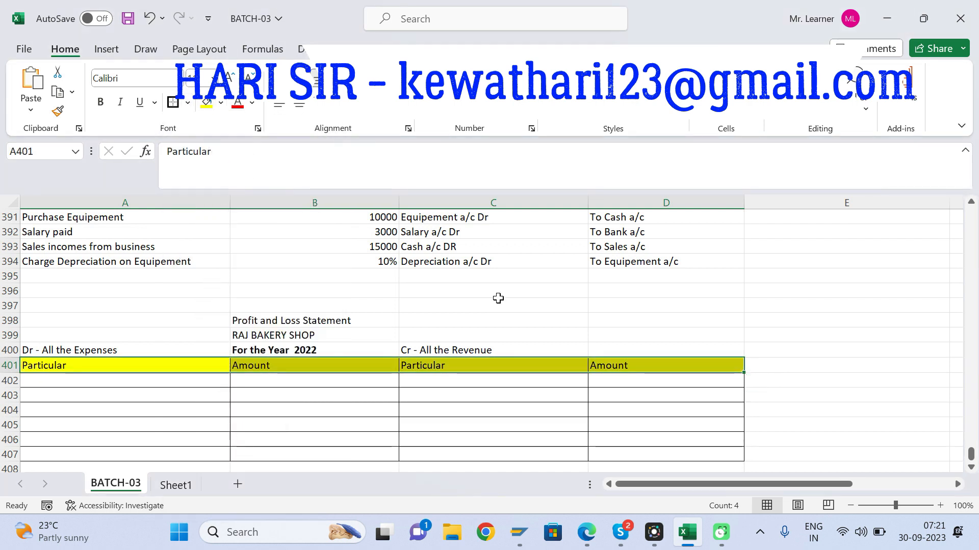
# Step: Review the debit and credit entries in rows 389 to 394 above the Profit and Loss Statement
pyautogui.click(335, 391)
pyautogui.press('Up')
pyautogui.press('Up')
pyautogui.press('Up')
pyautogui.press('Up')
pyautogui.press('Up')
pyautogui.press('Up')
pyautogui.press('Up')
pyautogui.press('Up')
pyautogui.press('Up')
pyautogui.press('Up')
pyautogui.press('Up')
pyautogui.press('Up')
pyautogui.press('Up')
pyautogui.press('Up')
pyautogui.press('Up')
pyautogui.press('Up')
pyautogui.press('Up')
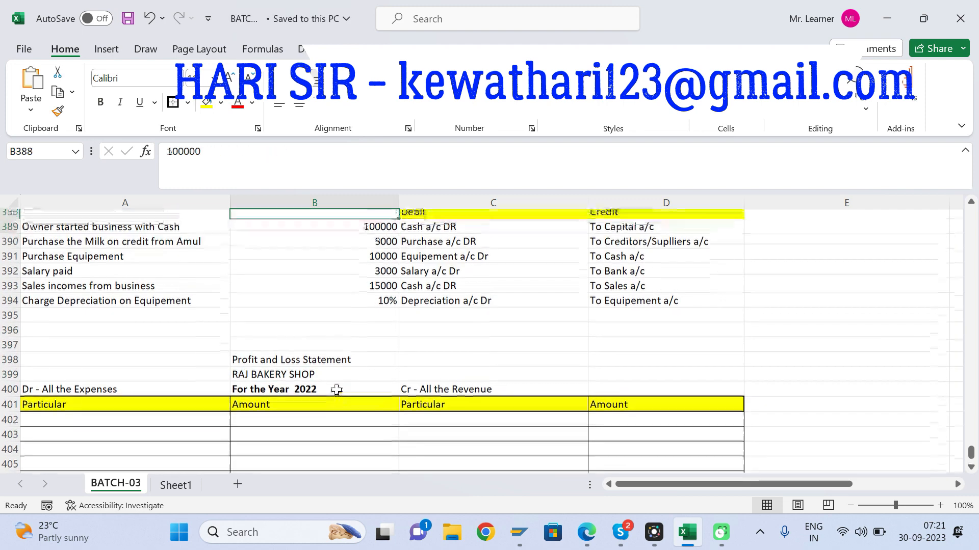
pyautogui.click(457, 270)
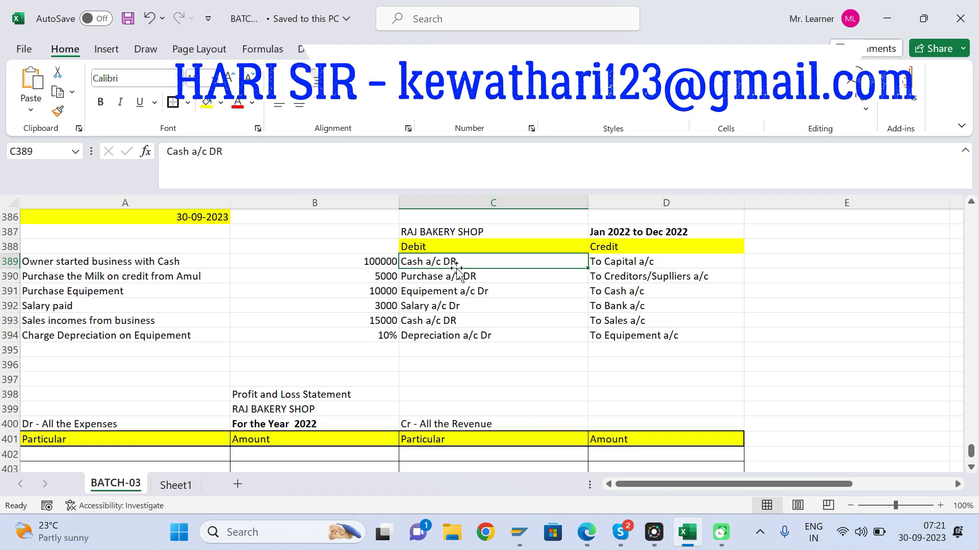
# Step: Look over the expense and revenue sides of the Profit and Loss table and the empty rows below it
pyautogui.press('Down')
pyautogui.press('Down')
pyautogui.press('Down')
pyautogui.press('Down')
pyautogui.press('Down')
pyautogui.press('Down')
pyautogui.press('Down')
pyautogui.press('Down')
pyautogui.press('Down')
pyautogui.press('Down')
pyautogui.press('Down')
pyautogui.press('Down')
pyautogui.press('Down')
pyautogui.press('Down')
pyautogui.press('Down')
pyautogui.press('Down')
pyautogui.press('Down')
pyautogui.press('Down')
pyautogui.press('Down')
pyautogui.press('Down')
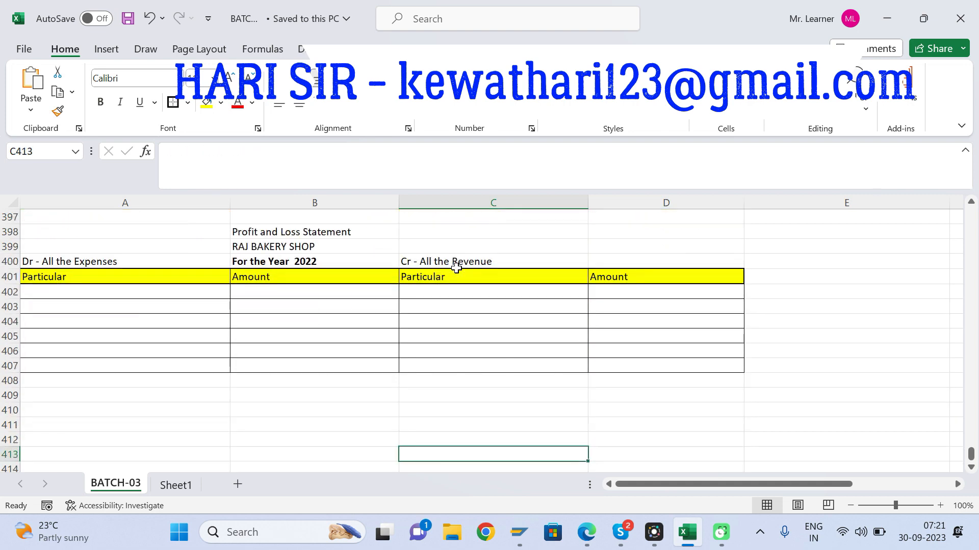
pyautogui.press('Up')
pyautogui.press('Up')
pyautogui.press('Up')
pyautogui.press('Up')
pyautogui.press('Up')
pyautogui.press('Up')
pyautogui.press('Up')
pyautogui.press('Up')
pyautogui.press('Up')
pyautogui.press('Up')
pyautogui.press('Up')
pyautogui.press('Up')
pyautogui.press('Up')
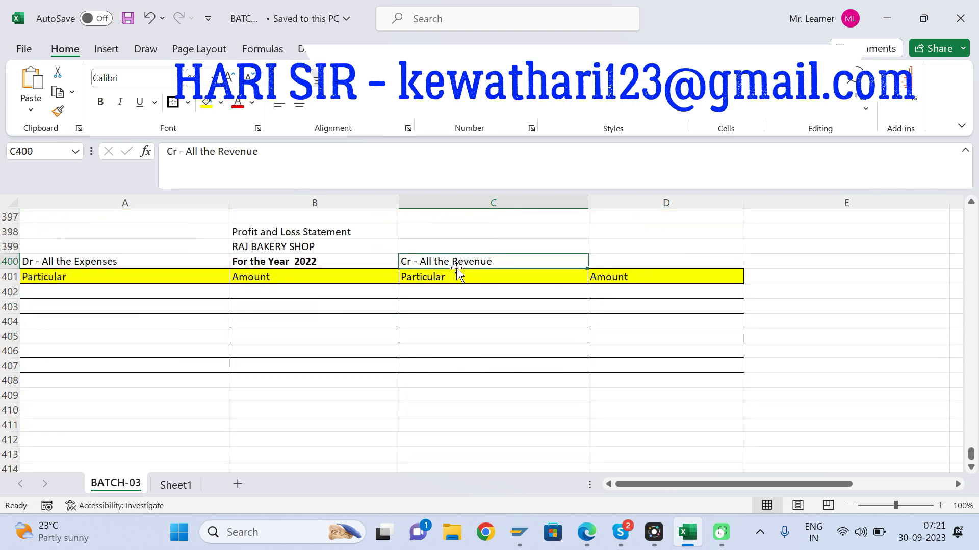
pyautogui.press('Right')
pyautogui.press('Right')
pyautogui.press('Right')
pyautogui.press('Right')
pyautogui.press('Left')
pyautogui.press('Left')
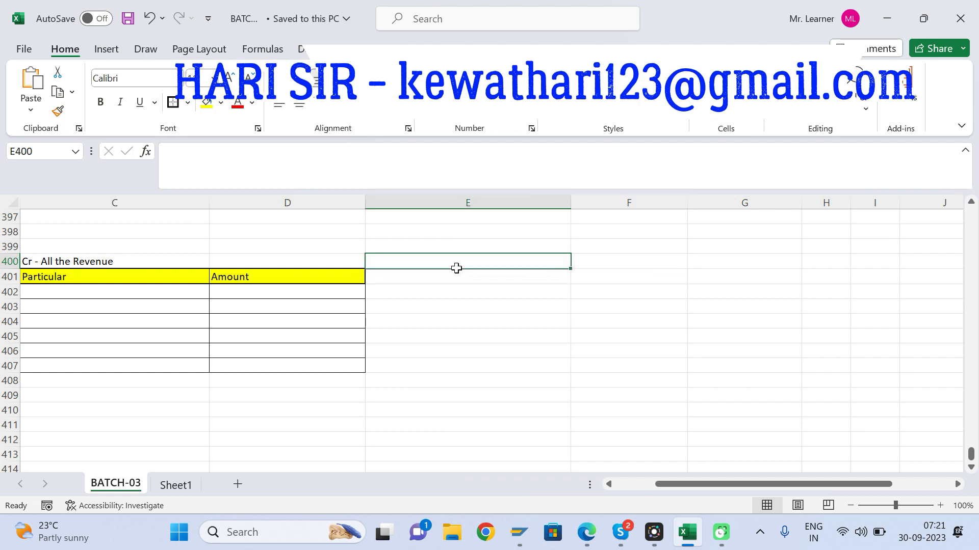
pyautogui.press('Left')
pyautogui.press('Left')
pyautogui.press('Left')
pyautogui.press('Left')
pyautogui.press('Down')
pyautogui.press('Down')
pyautogui.press('Down')
pyautogui.press('Down')
pyautogui.press('Down')
pyautogui.press('Down')
pyautogui.press('Down')
pyautogui.press('Down')
pyautogui.press('Down')
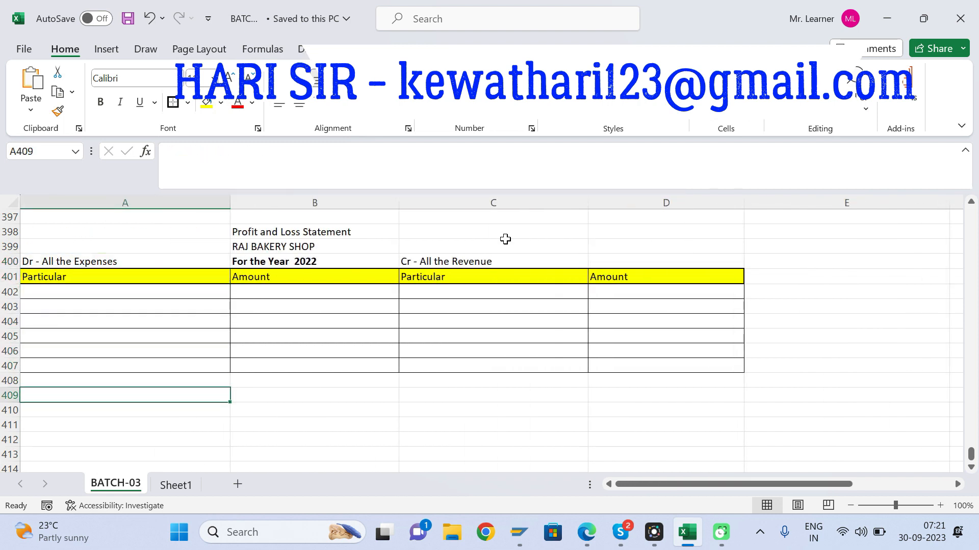
# Step: Enter the title "Balancesheet" in B409 and copy the RAJ BAKERY SHOP name from B399 into B410
pyautogui.click(294, 395)
pyautogui.write('Balancesheet')
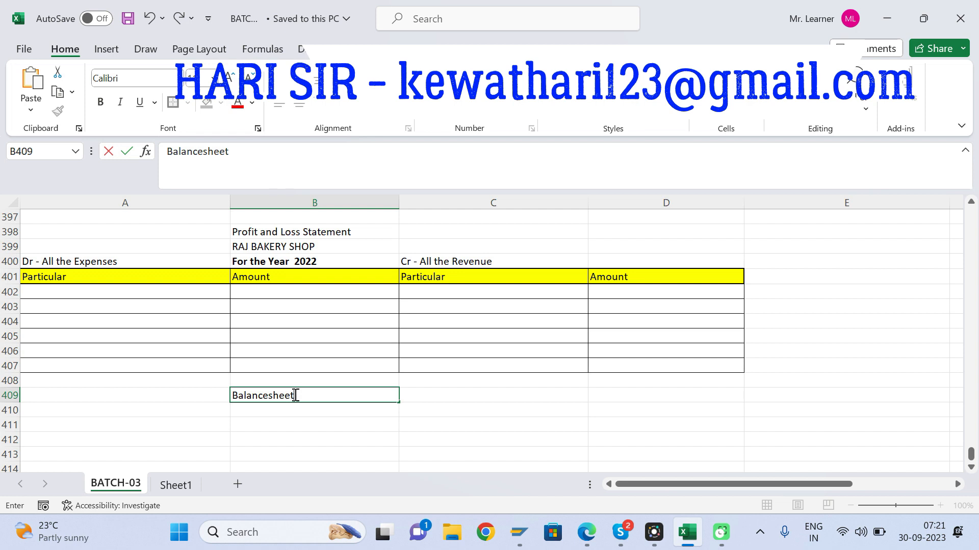
pyautogui.press('Return')
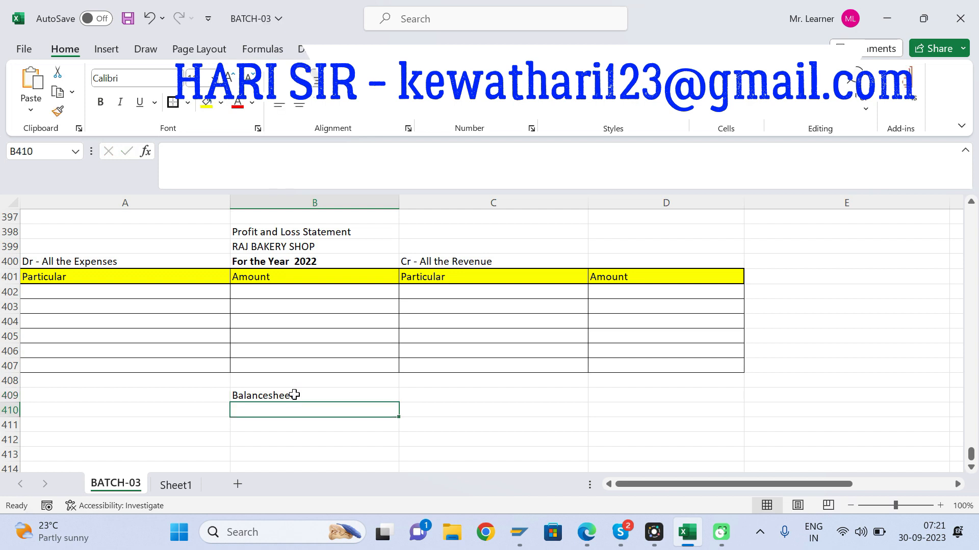
pyautogui.click(291, 248)
pyautogui.hotkey('ctrl', 'c')
pyautogui.click(280, 408)
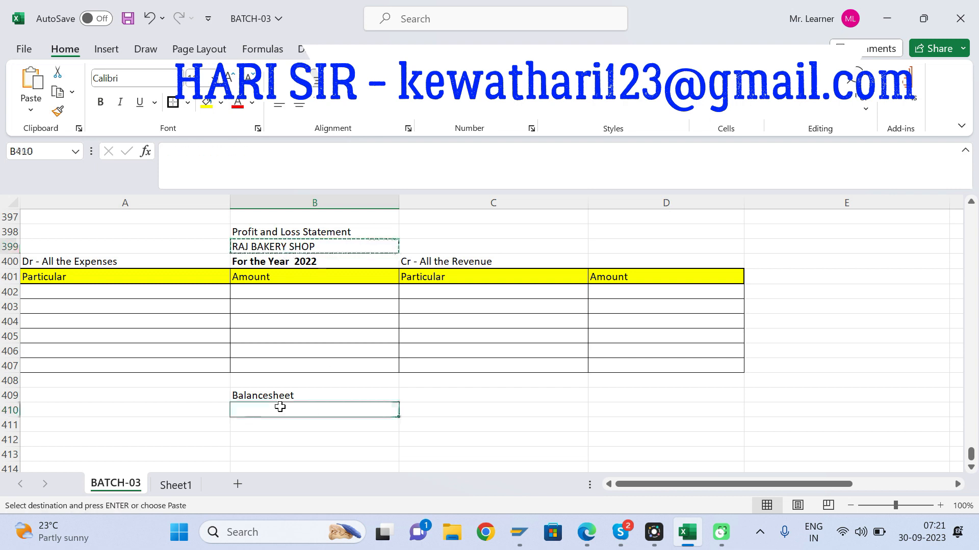
pyautogui.hotkey('ctrl', 'v')
pyautogui.press('Escape')
# Step: Enter the date line "As on 31 Dec 2022" in B411 and make it bold
pyautogui.click(265, 428)
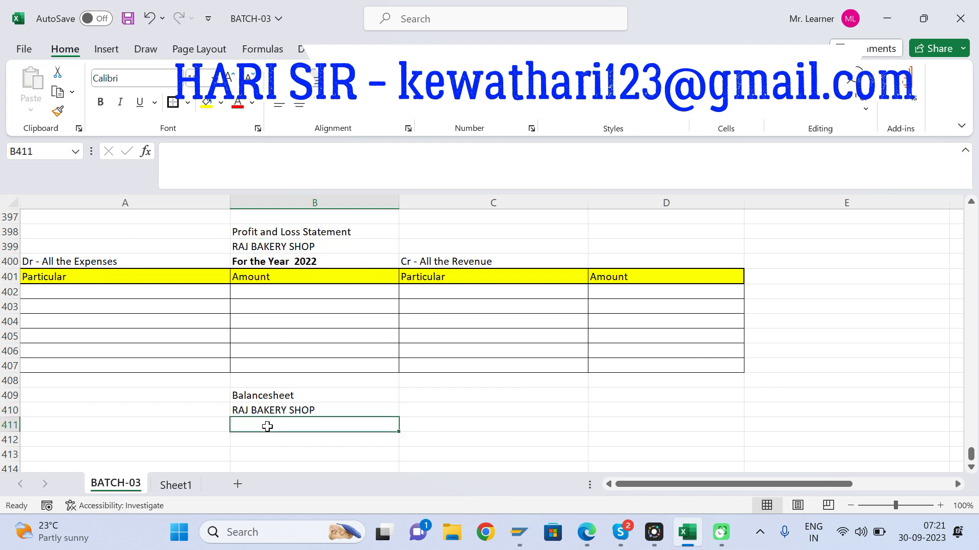
pyautogui.write('As on')
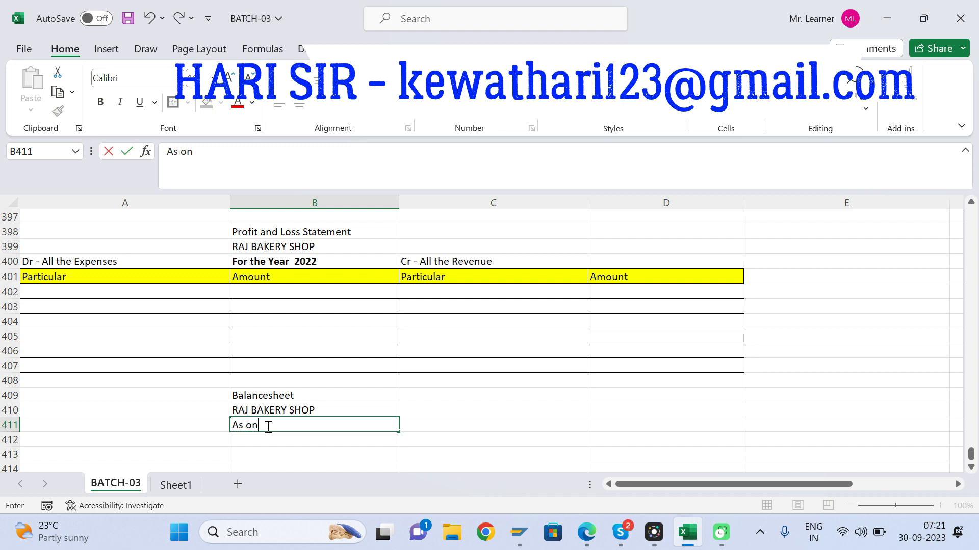
pyautogui.write('31 Dec 2022')
pyautogui.press('Return')
pyautogui.click(267, 426)
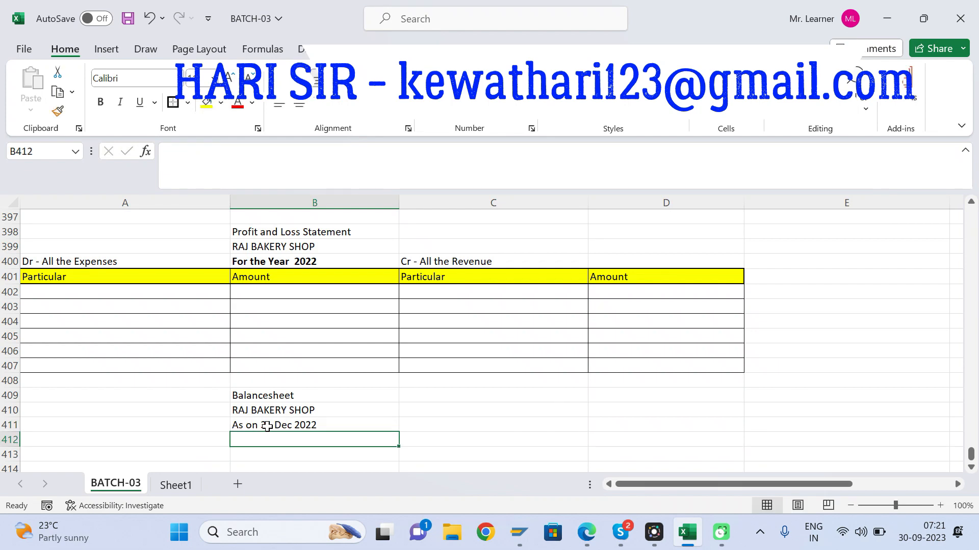
pyautogui.hotkey('ctrl', 'b')
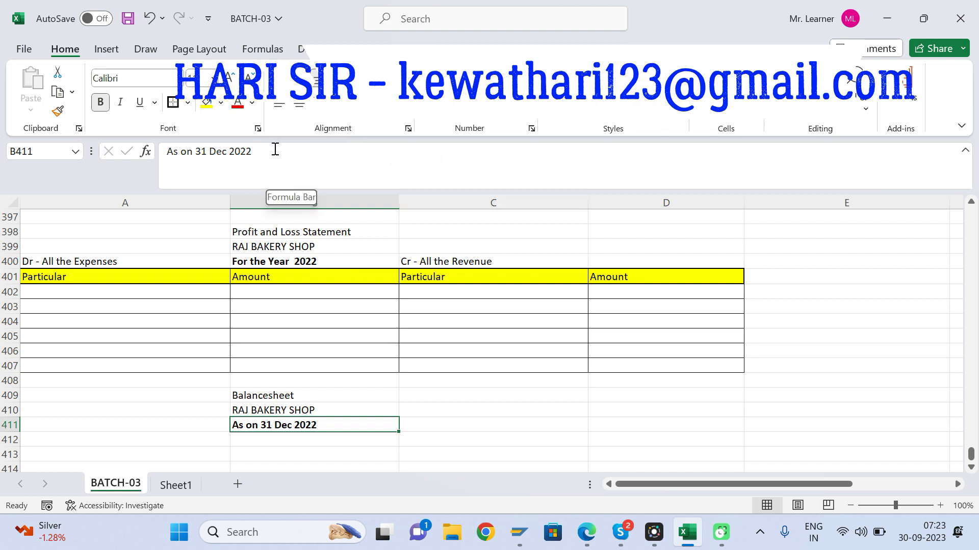
pyautogui.moveTo(275, 149); pyautogui.dragTo(125, 152)
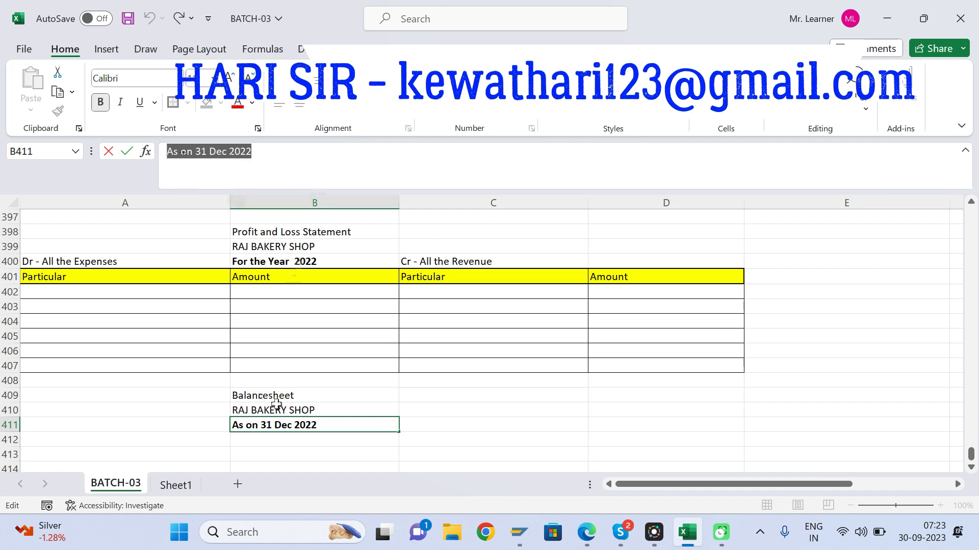
# Step: Enter the balance sheet column headings "Liabilities" in A412 and "Amount" in B412
pyautogui.click(184, 428)
pyautogui.press('Down')
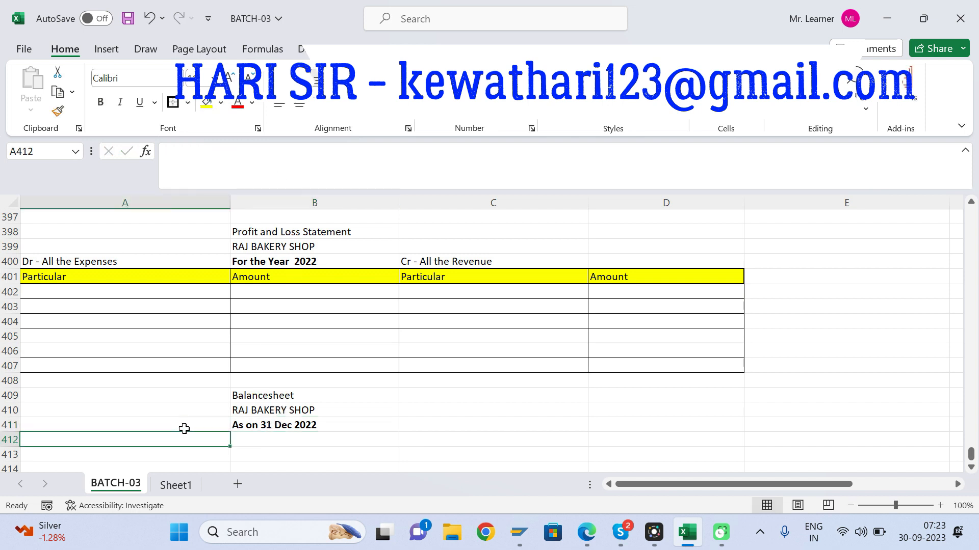
pyautogui.write('Li')
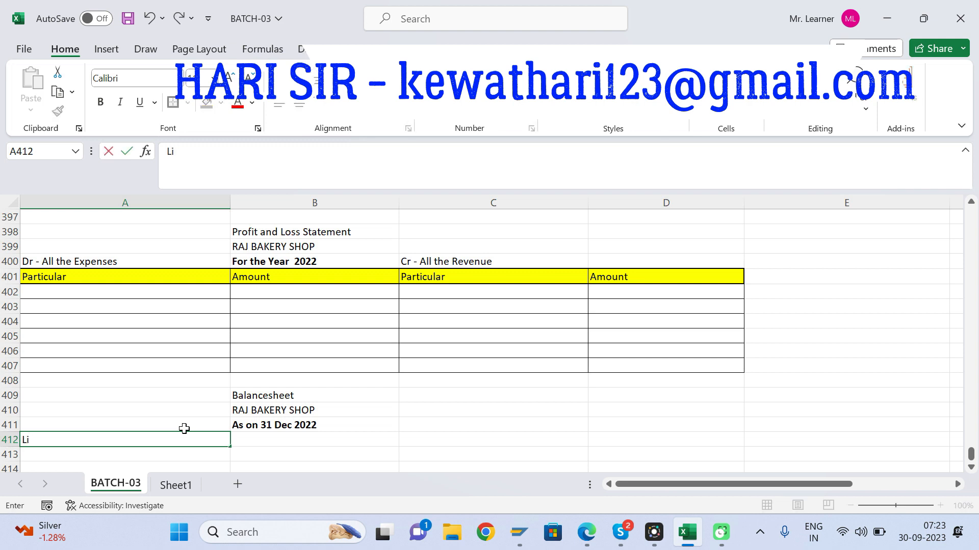
pyautogui.write('abilities')
pyautogui.press('Tab')
pyautogui.write('Amount')
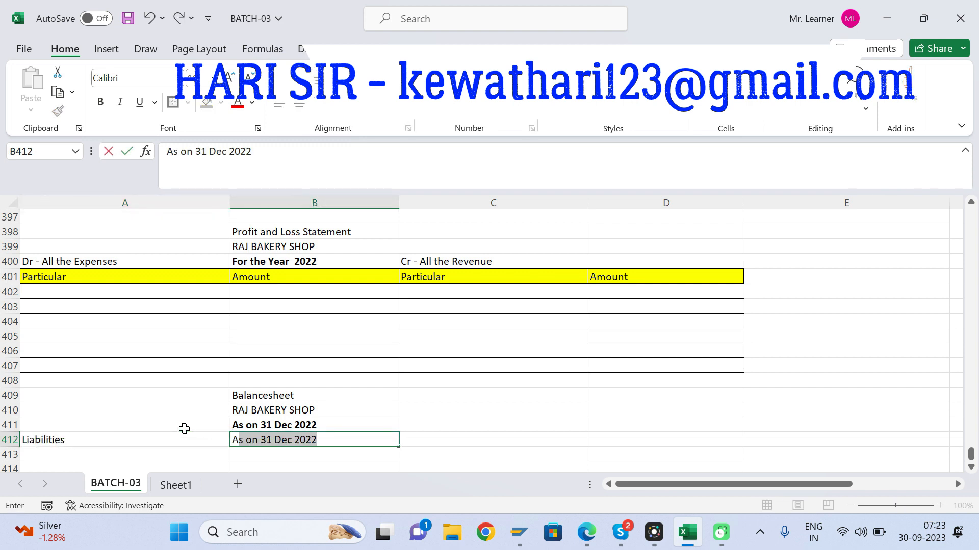
pyautogui.press('Tab')
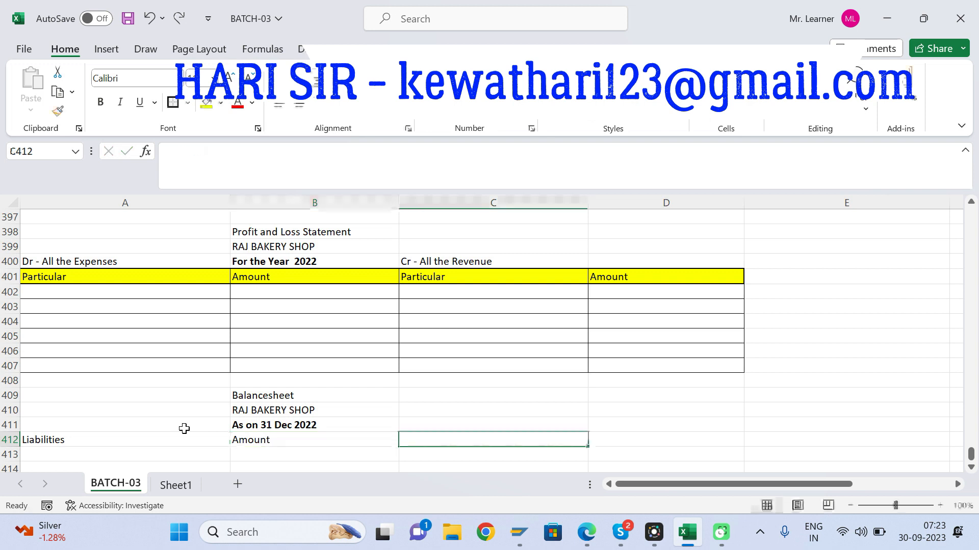
# Step: Extend the heading in A412 to read "Liabilities and Equity"
pyautogui.click(184, 431)
pyautogui.click(232, 166)
pyautogui.write('and Equ')
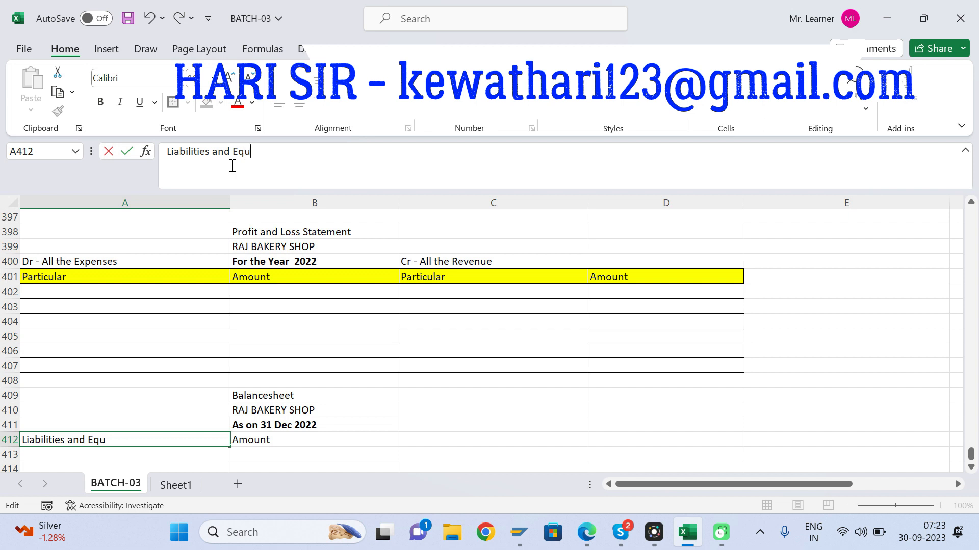
pyautogui.write('ity')
pyautogui.press('Tab')
pyautogui.press('Tab')
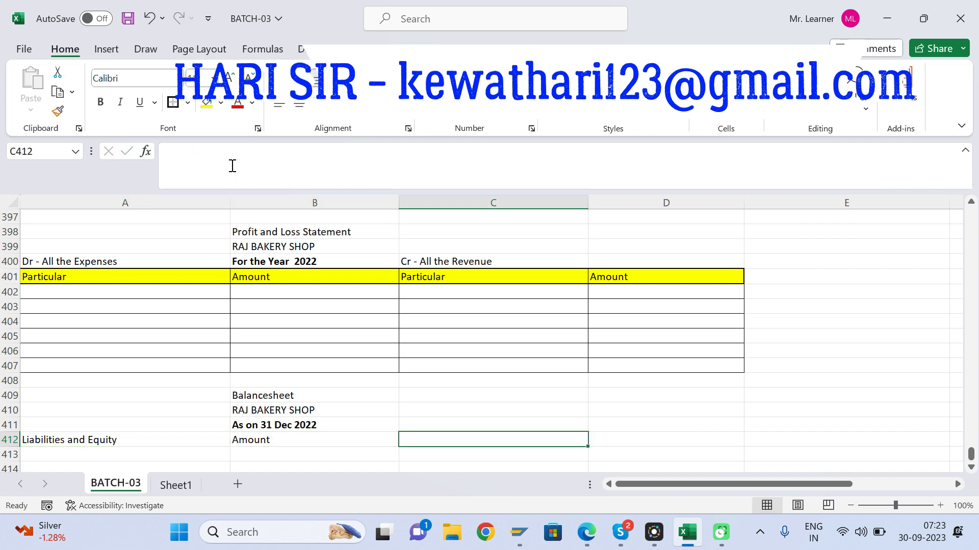
# Step: Enter the column headings "Asset" in C412 and "Amount" in D412
pyautogui.write('Asset')
pyautogui.press('Tab')
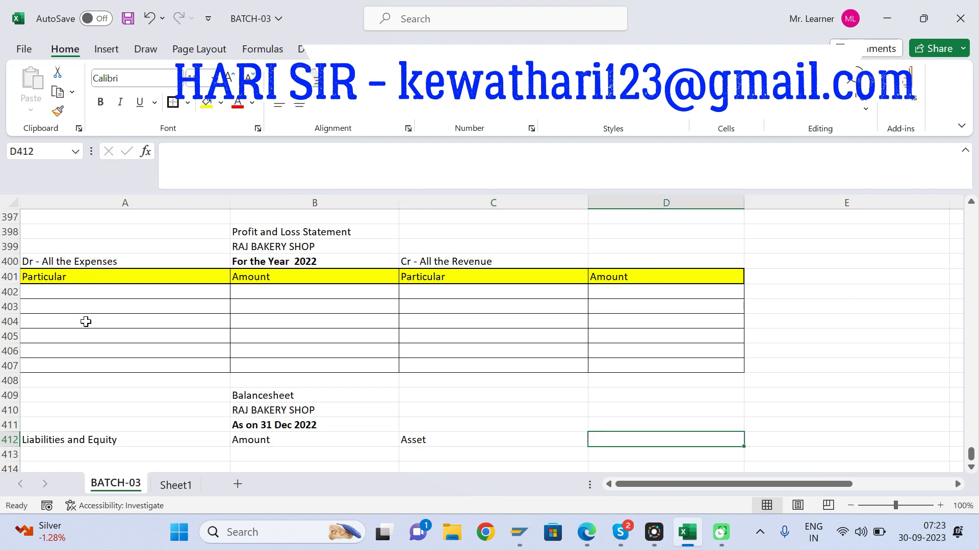
pyautogui.click(77, 439)
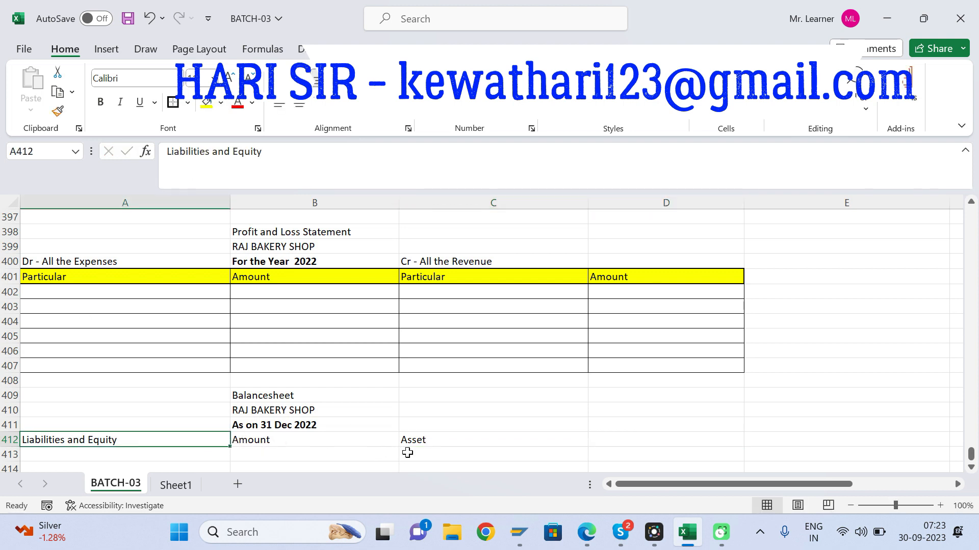
pyautogui.click(433, 446)
pyautogui.click(647, 440)
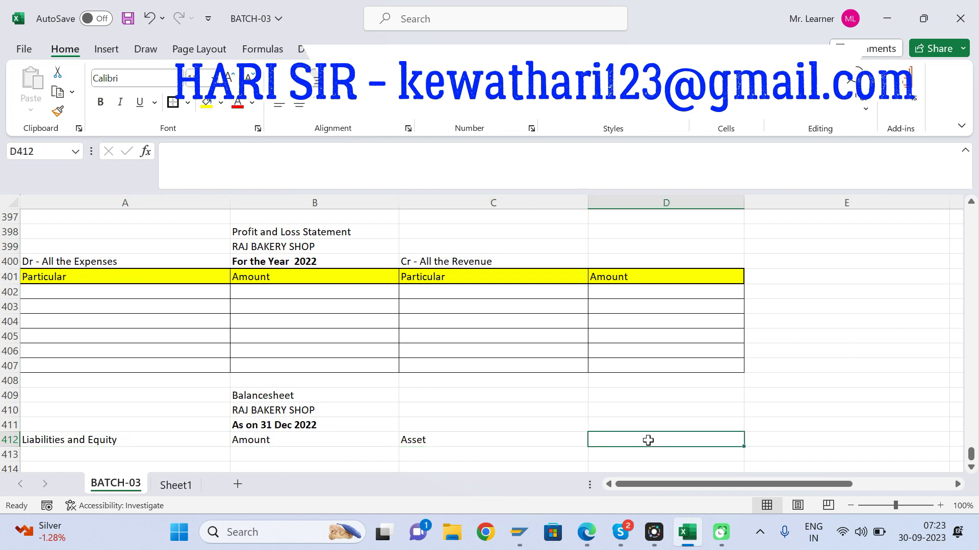
pyautogui.write('Amount')
pyautogui.press('Return')
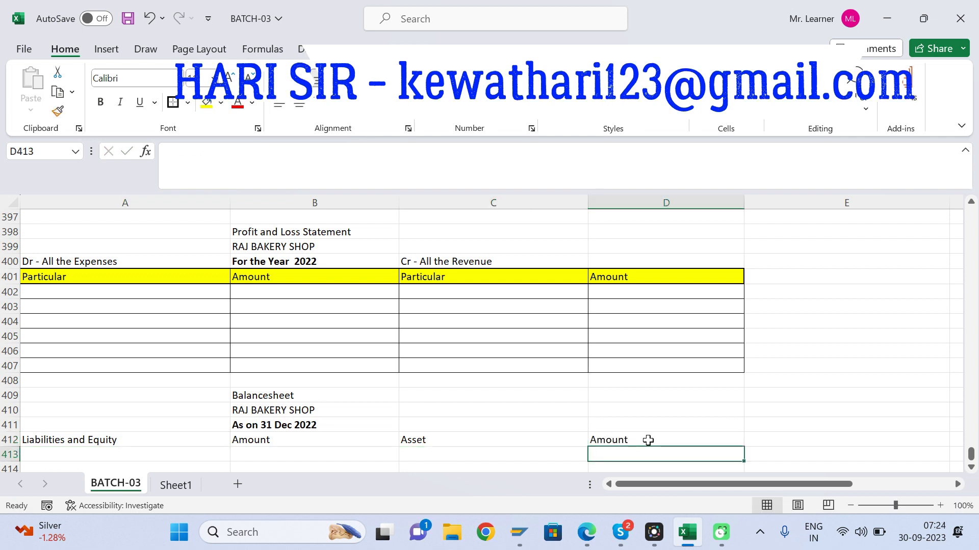
# Step: Apply all borders to the balance sheet table range A412:D416
pyautogui.press('Left')
pyautogui.press('Left')
pyautogui.press('Up')
pyautogui.press('Left')
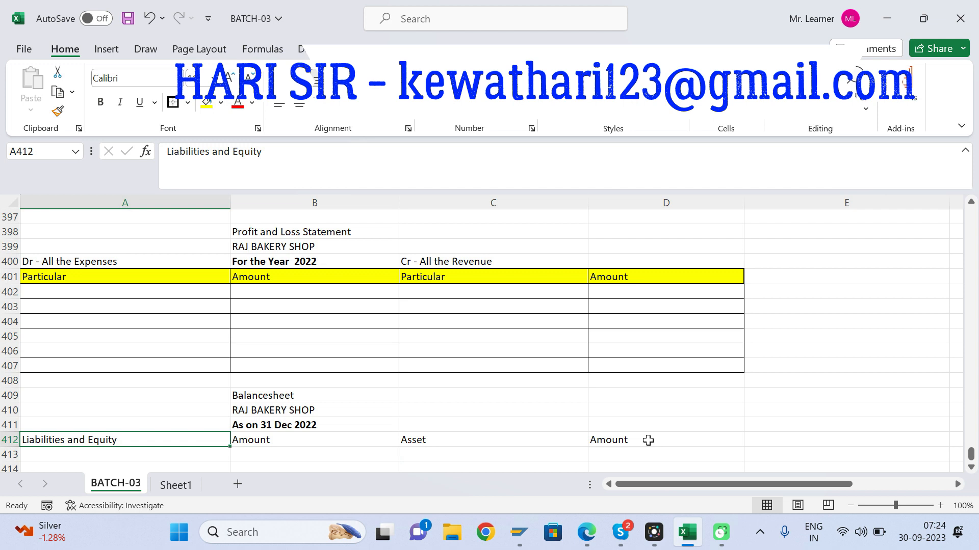
pyautogui.hotkey('shift', 'Right')
pyautogui.hotkey('shift', 'Right')
pyautogui.hotkey('shift', 'Right')
pyautogui.hotkey('shift', 'Down')
pyautogui.hotkey('shift', 'Down')
pyautogui.hotkey('shift', 'Down')
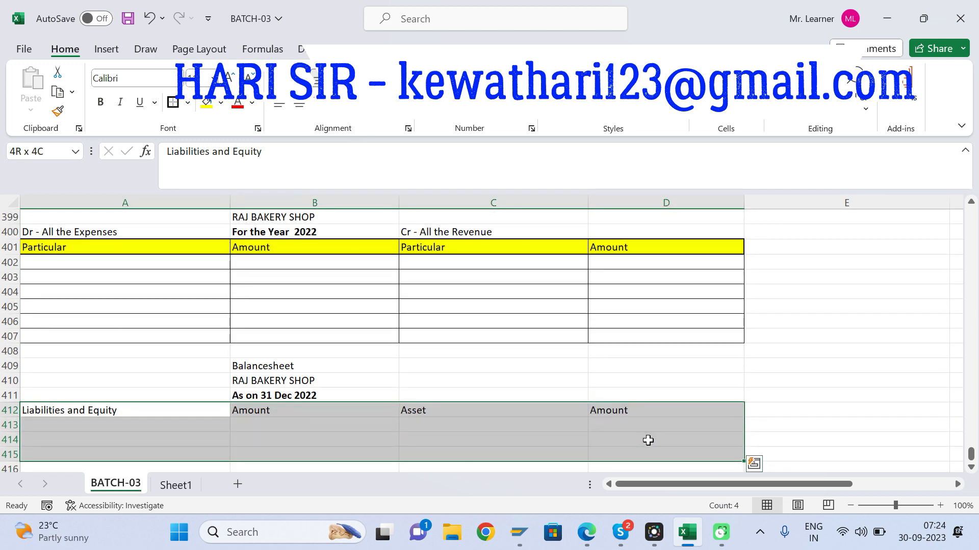
pyautogui.hotkey('shift', 'Down')
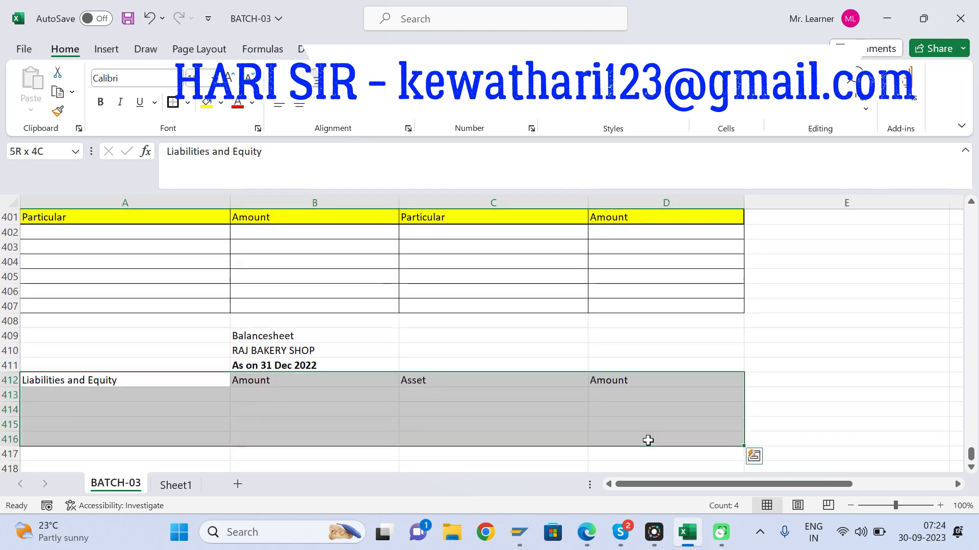
pyautogui.click(188, 103)
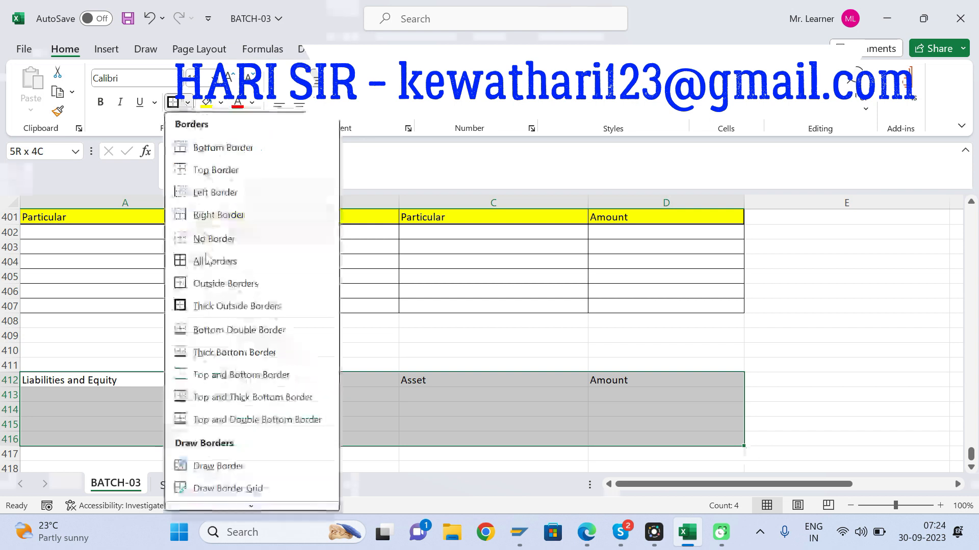
pyautogui.click(203, 260)
# Step: Format the balance sheet header row A412:D412 with thick outside borders and a yellow fill, and save the workbook
pyautogui.click(113, 382)
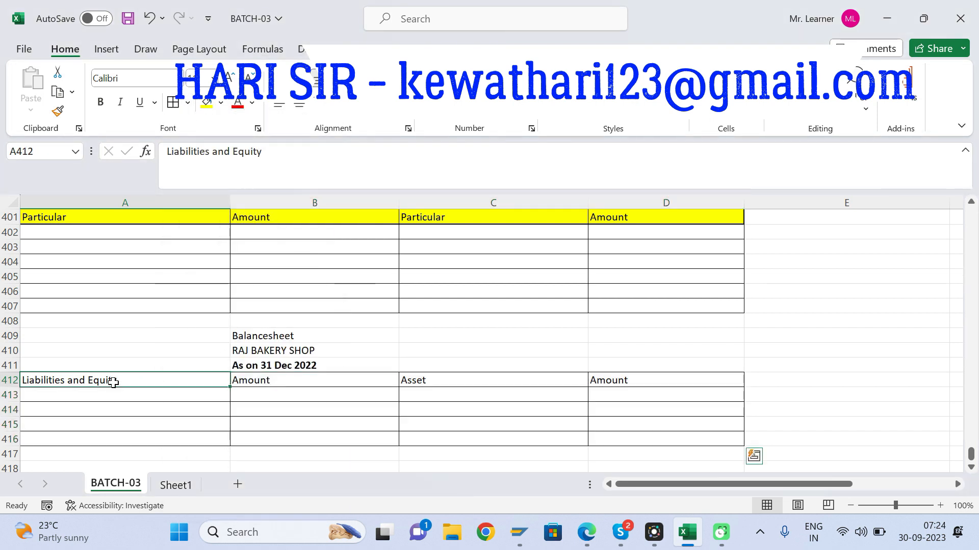
pyautogui.hotkey('shift', 'Right')
pyautogui.hotkey('shift', 'Right')
pyautogui.hotkey('shift', 'Right')
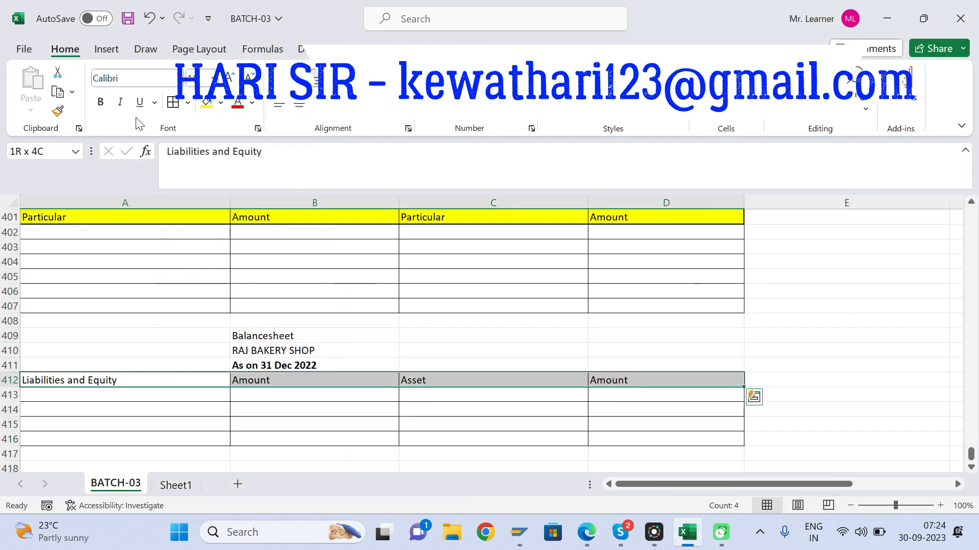
pyautogui.click(188, 103)
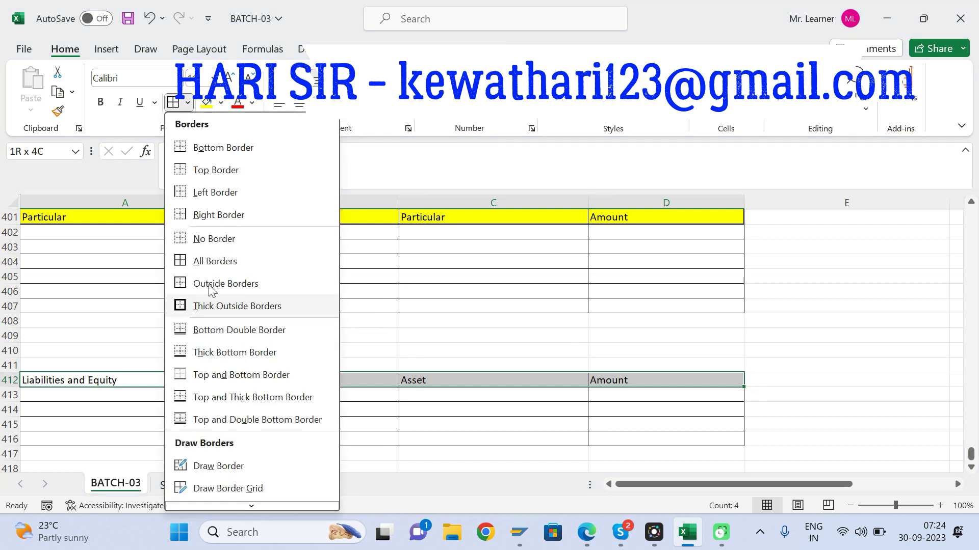
pyautogui.click(200, 306)
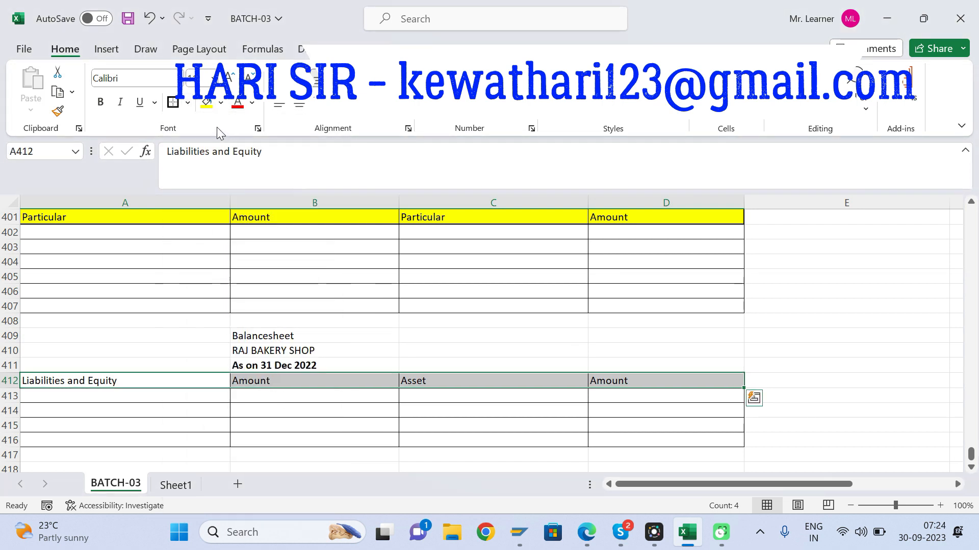
pyautogui.click(206, 102)
pyautogui.click(361, 321)
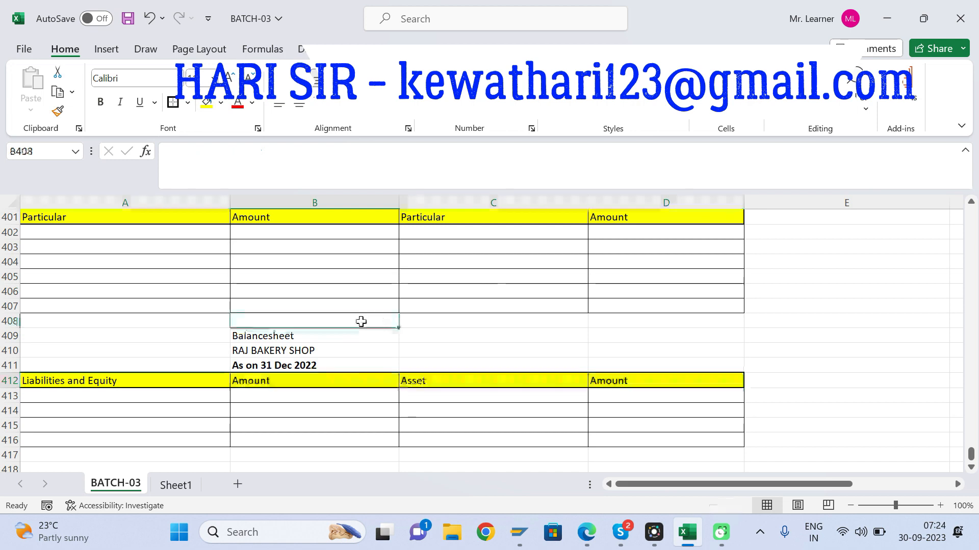
pyautogui.hotkey('ctrl', 's')
# Step: Enter "Cash" as the first asset in C413 of the balance sheet, based on the debit entry in C389
pyautogui.press('Up')
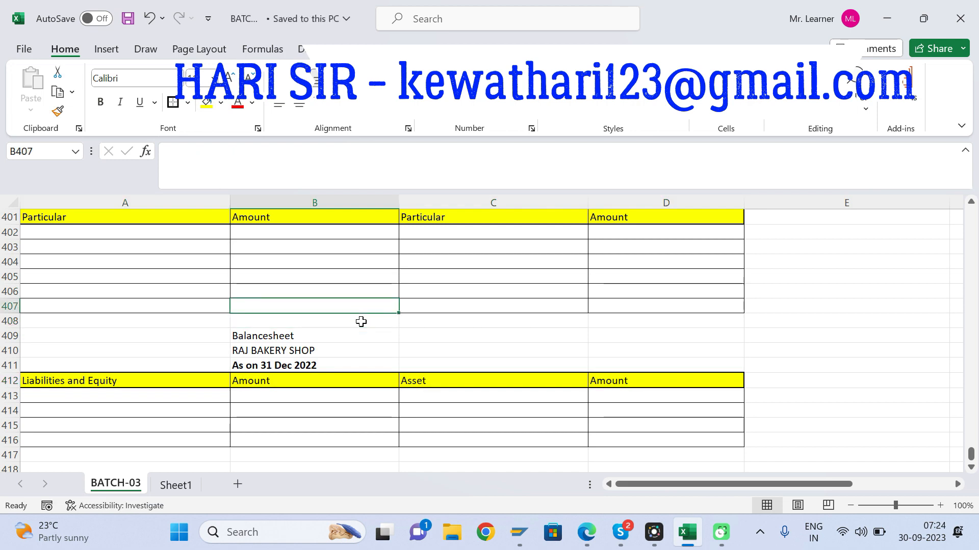
pyautogui.press('Up')
pyautogui.press('Up')
pyautogui.press('Up')
pyautogui.press('Up')
pyautogui.press('Up')
pyautogui.press('Up')
pyautogui.press('Up')
pyautogui.press('Up')
pyautogui.press('Up')
pyautogui.press('Up')
pyautogui.press('Up')
pyautogui.press('Up')
pyautogui.press('Up')
pyautogui.press('Up')
pyautogui.press('Up')
pyautogui.press('Up')
pyautogui.press('Up')
pyautogui.press('Up')
pyautogui.press('Up')
pyautogui.press('Up')
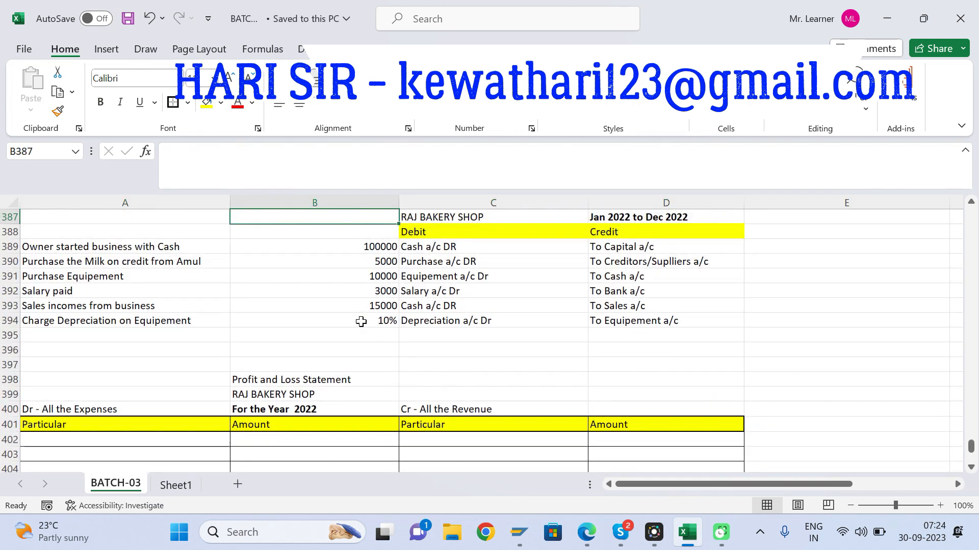
pyautogui.click(436, 244)
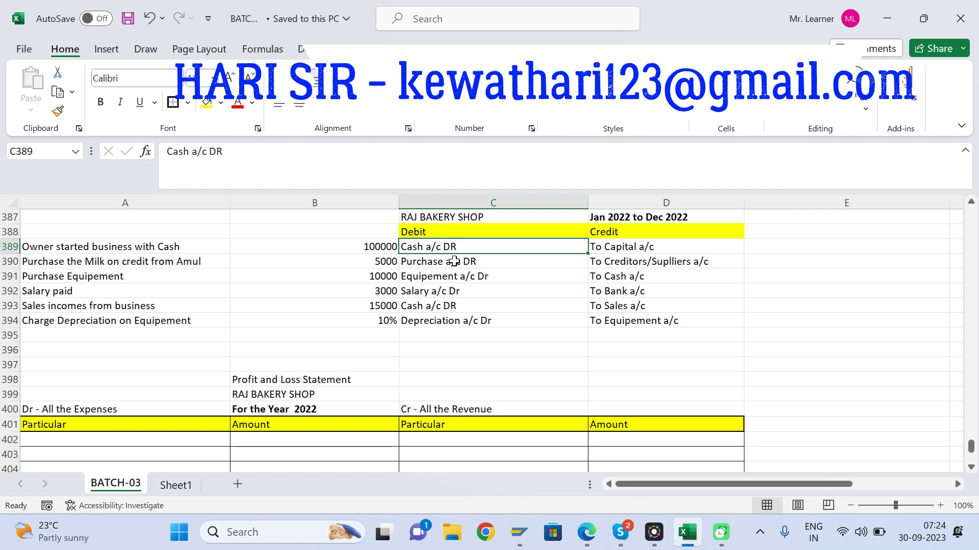
pyautogui.click(448, 443)
pyautogui.press('Return')
pyautogui.press('Down')
pyautogui.press('Down')
pyautogui.press('Down')
pyautogui.press('Down')
pyautogui.press('Down')
pyautogui.press('Down')
pyautogui.press('Down')
pyautogui.press('Down')
pyautogui.press('Down')
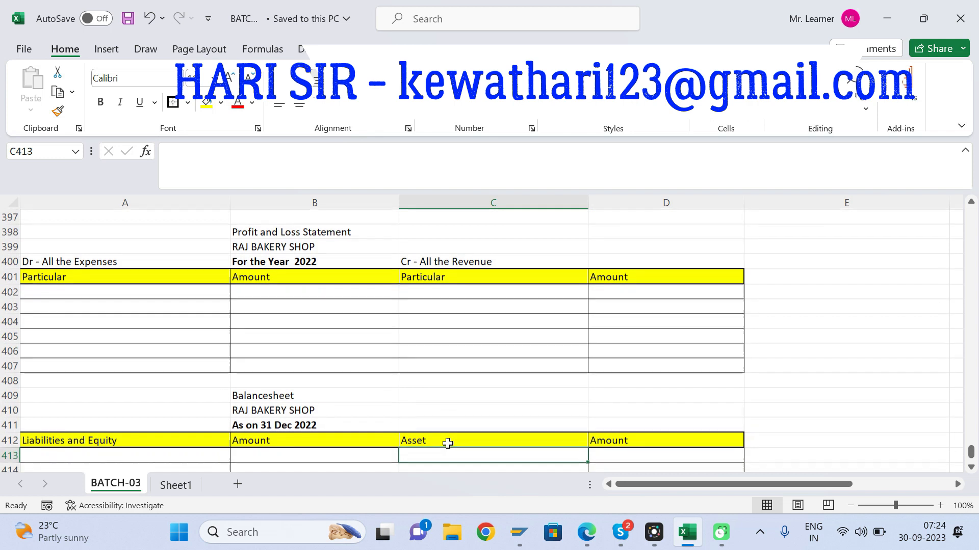
pyautogui.press('Down')
pyautogui.write('Cash')
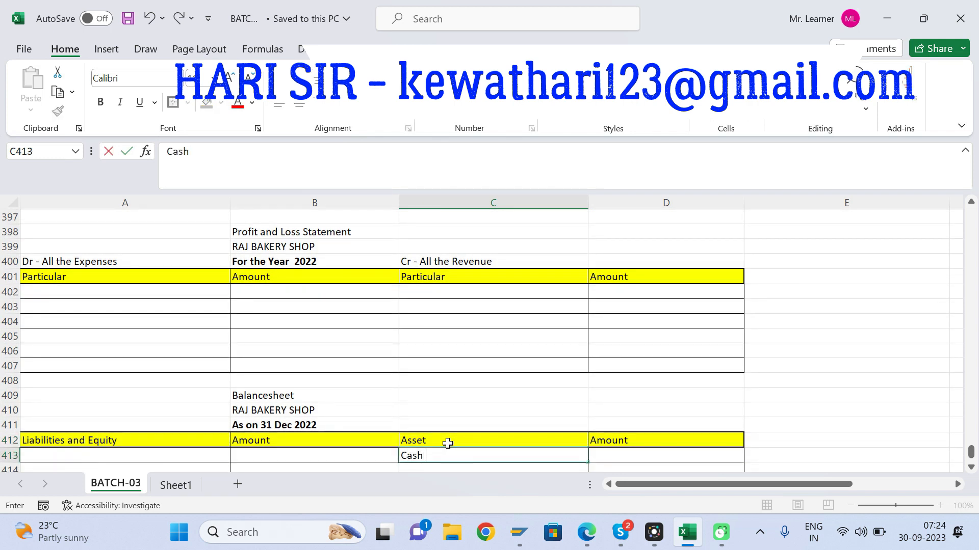
pyautogui.press('Tab')
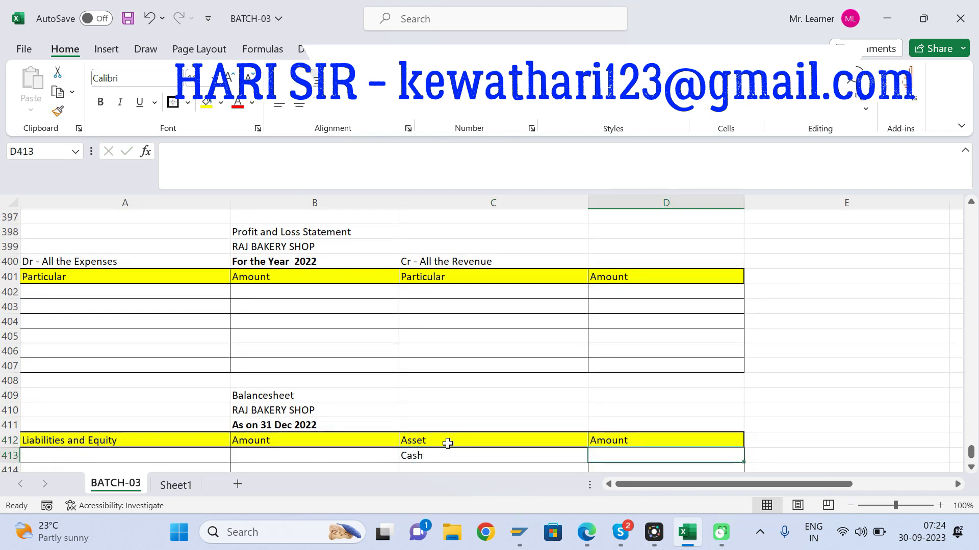
# Step: Check the journal entry in row 389 for the amount of cash the owner started the business with
pyautogui.click(503, 378)
pyautogui.press('Up')
pyautogui.press('Up')
pyautogui.press('Up')
pyautogui.press('Up')
pyautogui.press('Up')
pyautogui.press('Up')
pyautogui.press('Up')
pyautogui.press('Up')
pyautogui.press('Up')
pyautogui.press('Up')
pyautogui.press('Up')
pyautogui.press('Up')
pyautogui.press('Up')
pyautogui.press('Up')
pyautogui.press('Up')
pyautogui.press('Up')
pyautogui.press('Up')
pyautogui.press('Up')
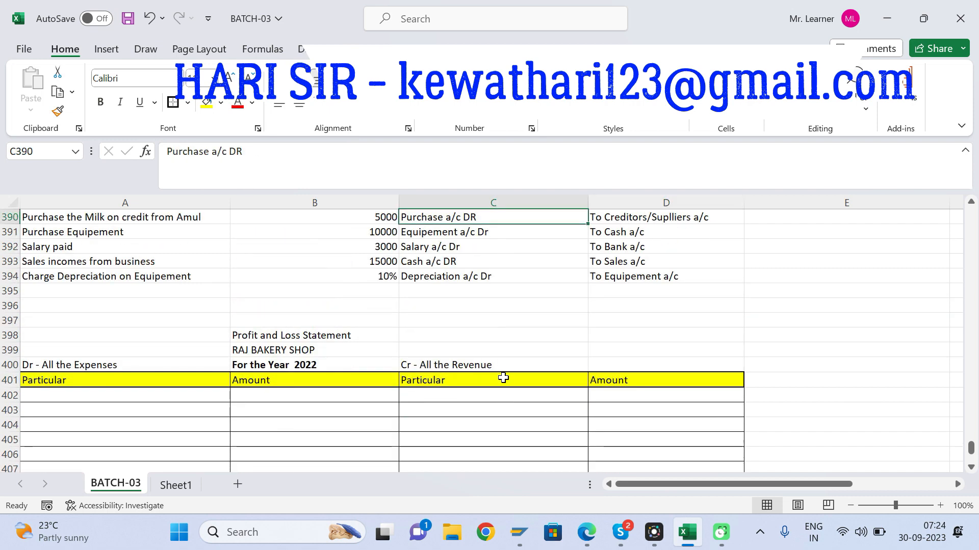
pyautogui.press('Up')
pyautogui.press('Up')
pyautogui.press('Up')
pyautogui.press('Down')
pyautogui.press('Left')
pyautogui.press('Down')
pyautogui.press('Right')
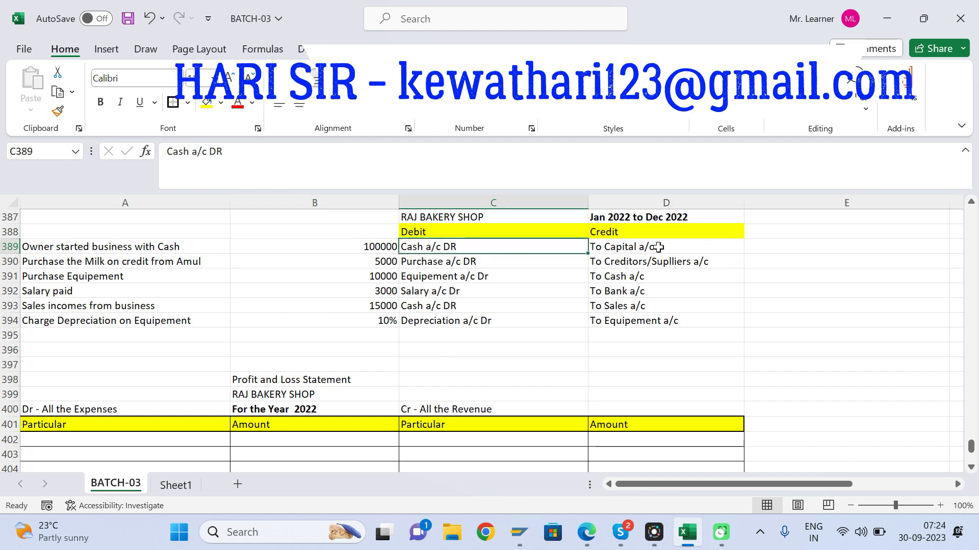
# Step: Enter 100000 in D413 as the Cash amount on the balance sheet's asset side
pyautogui.click(464, 442)
pyautogui.press('Down')
pyautogui.press('Down')
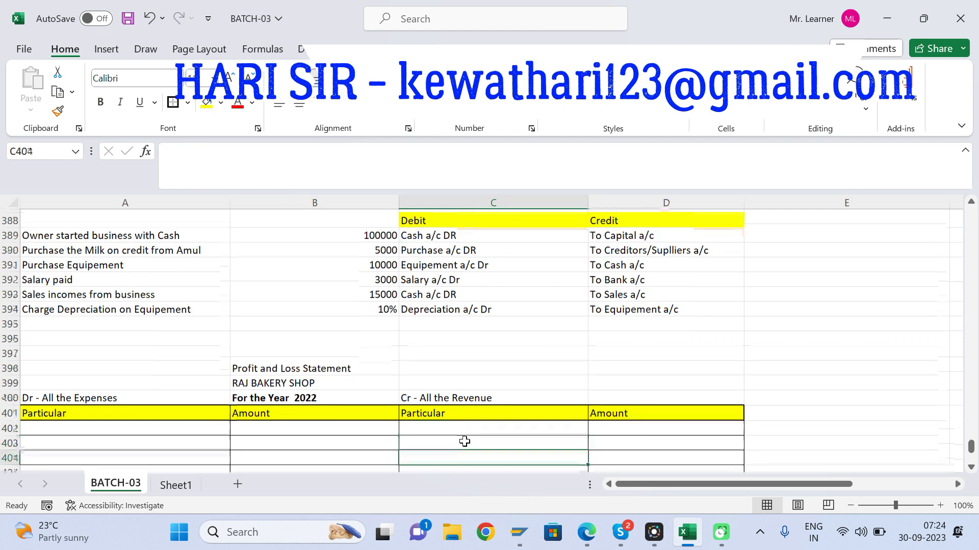
pyautogui.scroll(-4, 464, 442)
pyautogui.click(610, 423)
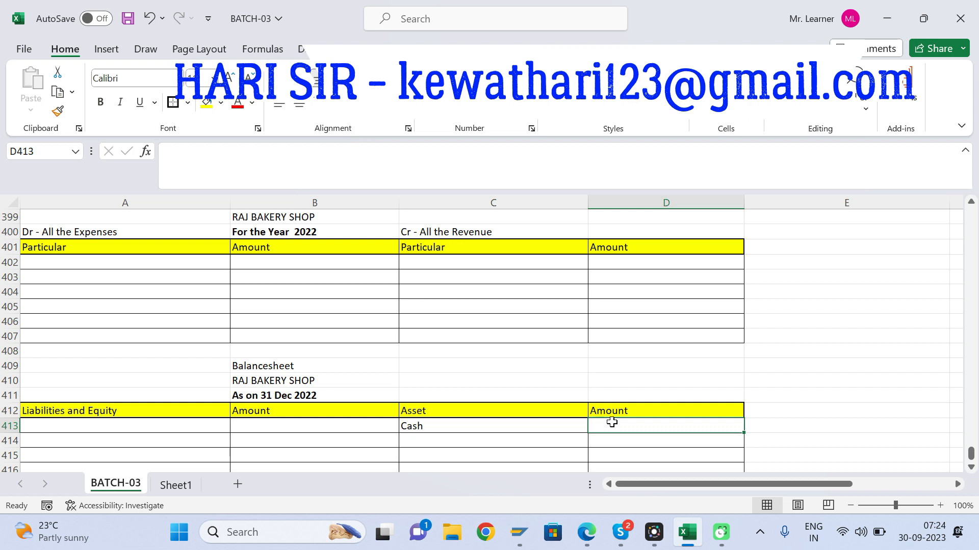
pyautogui.write('100000')
pyautogui.press('Return')
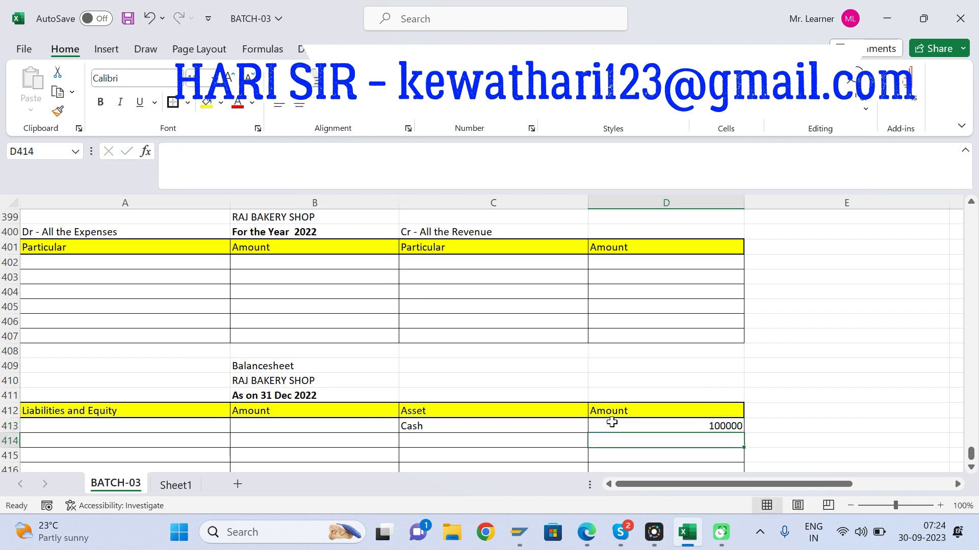
# Step: Enter "Capital" in A413 with the amount 100000 in B413 under Liabilities and Equity
pyautogui.click(179, 423)
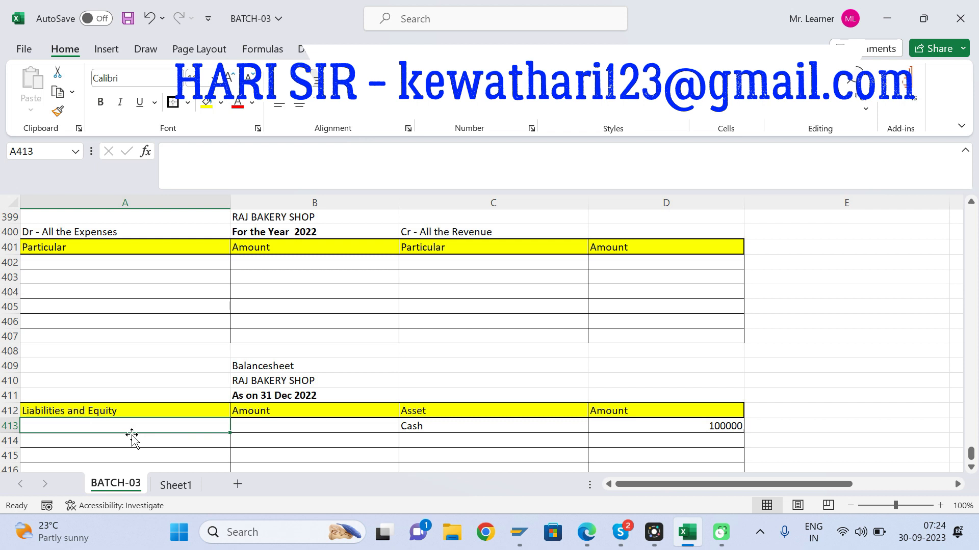
pyautogui.write('Capital')
pyautogui.press('Tab')
pyautogui.write('100000')
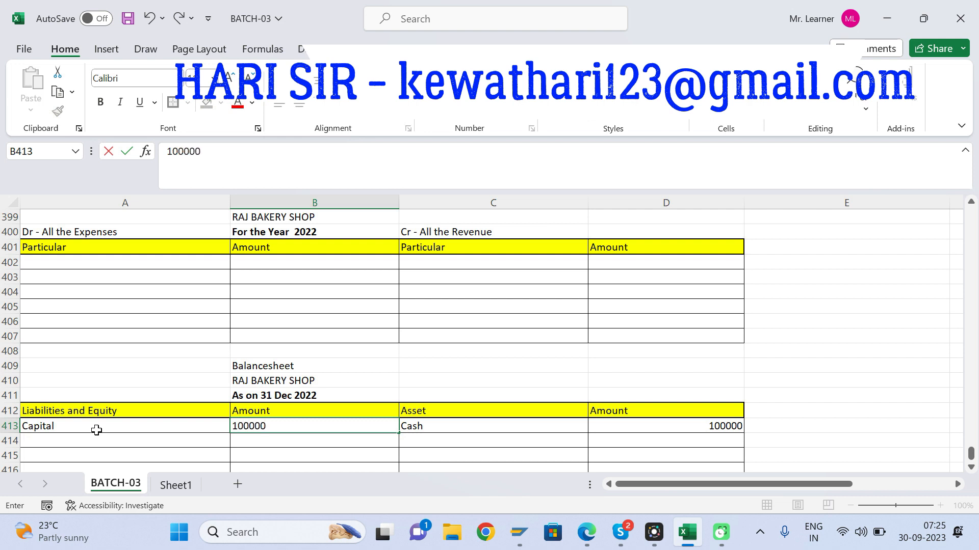
pyautogui.press('Return')
# Step: Review the Capital and Cash entries in balance sheet row 413 and compare them with the journal entry in row 389
pyautogui.click(431, 440)
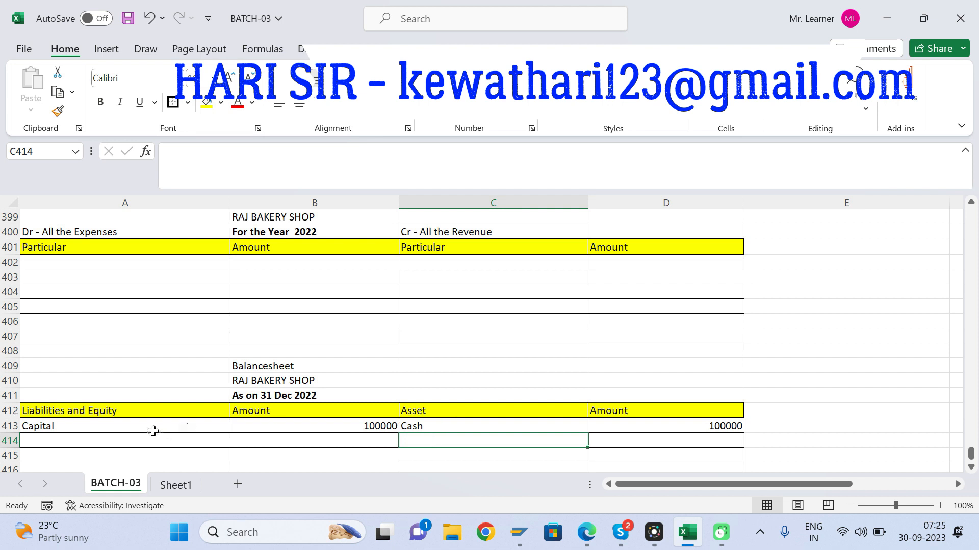
pyautogui.click(432, 423)
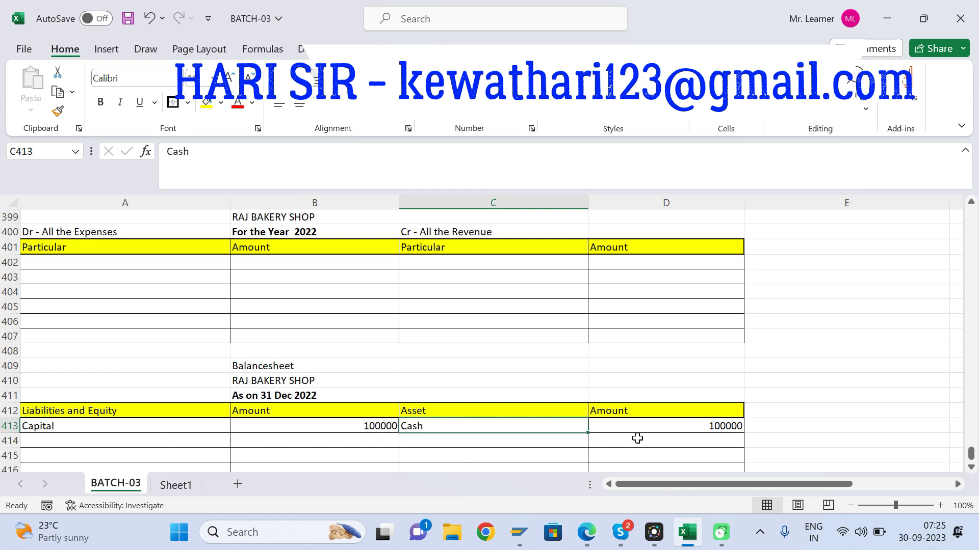
pyautogui.click(670, 427)
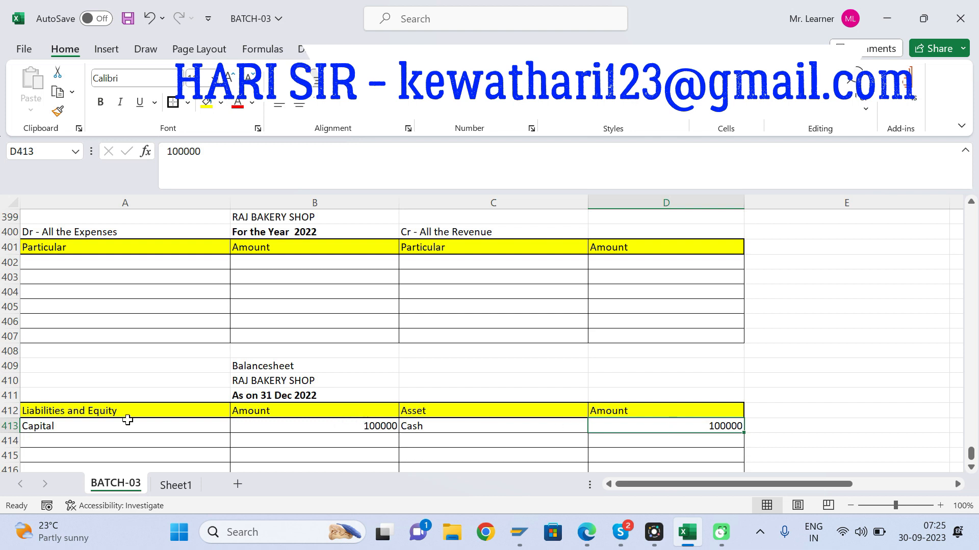
pyautogui.click(59, 423)
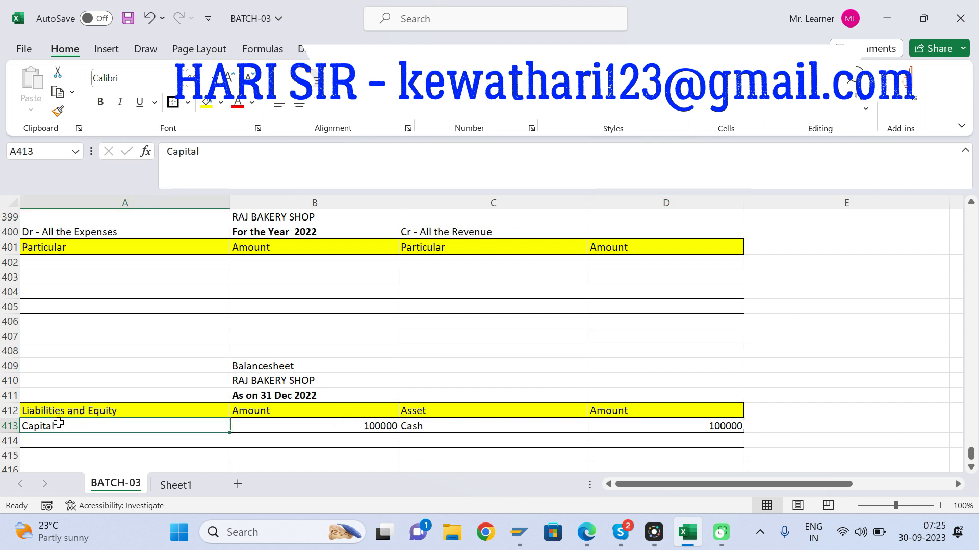
pyautogui.click(381, 427)
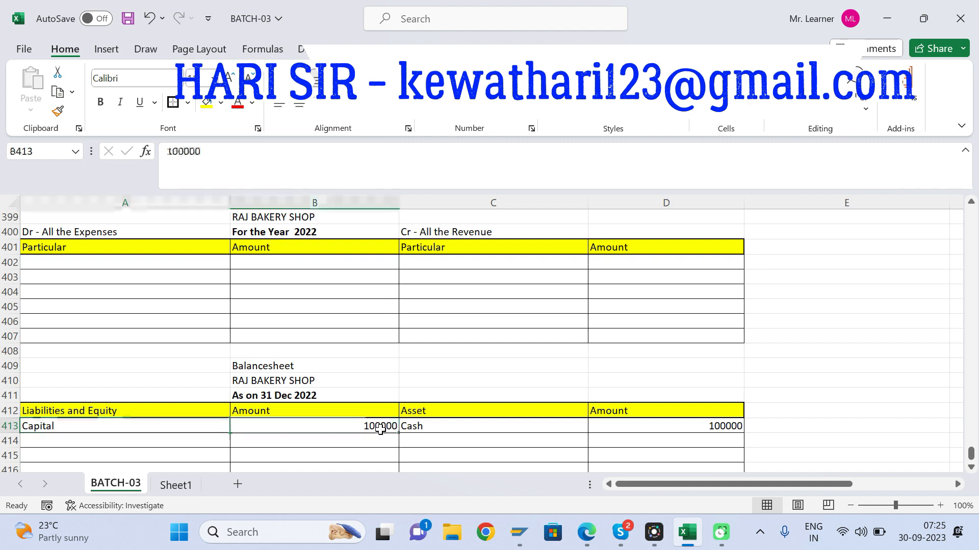
pyautogui.click(440, 434)
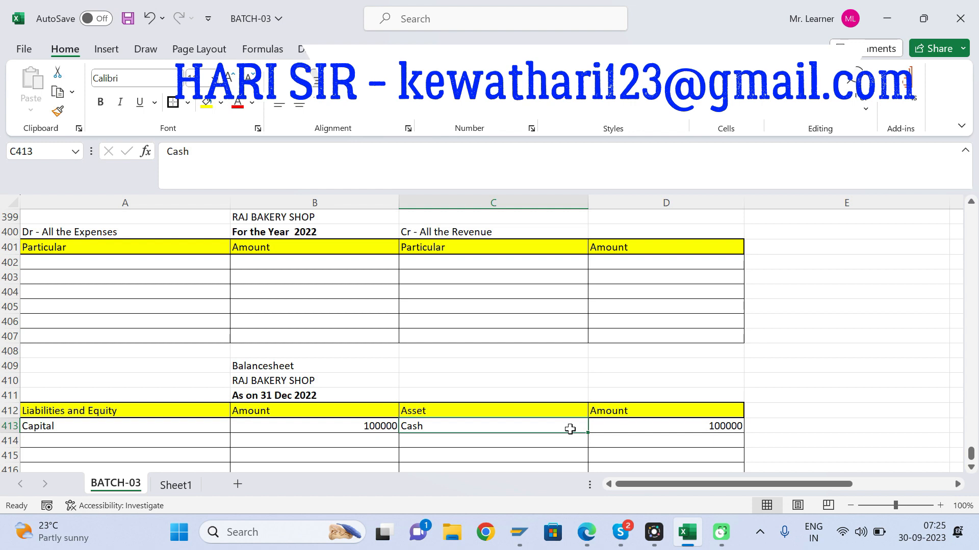
pyautogui.press('Up')
pyautogui.press('Up')
pyautogui.press('Up')
pyautogui.press('Up')
pyautogui.press('Up')
pyautogui.press('Up')
pyautogui.press('Up')
pyautogui.press('Up')
pyautogui.press('Up')
pyautogui.press('Up')
pyautogui.press('Up')
pyautogui.press('Up')
pyautogui.press('Up')
pyautogui.press('Up')
pyautogui.press('Up')
pyautogui.press('Up')
pyautogui.press('Up')
pyautogui.press('Up')
pyautogui.press('Up')
pyautogui.press('Up')
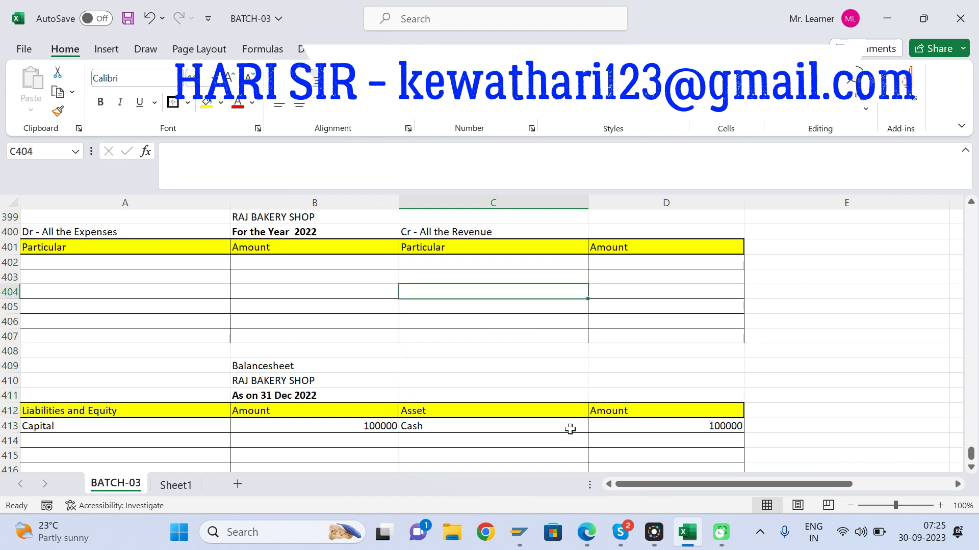
pyautogui.press('Down')
pyautogui.press('Down')
pyautogui.press('Down')
pyautogui.press('Down')
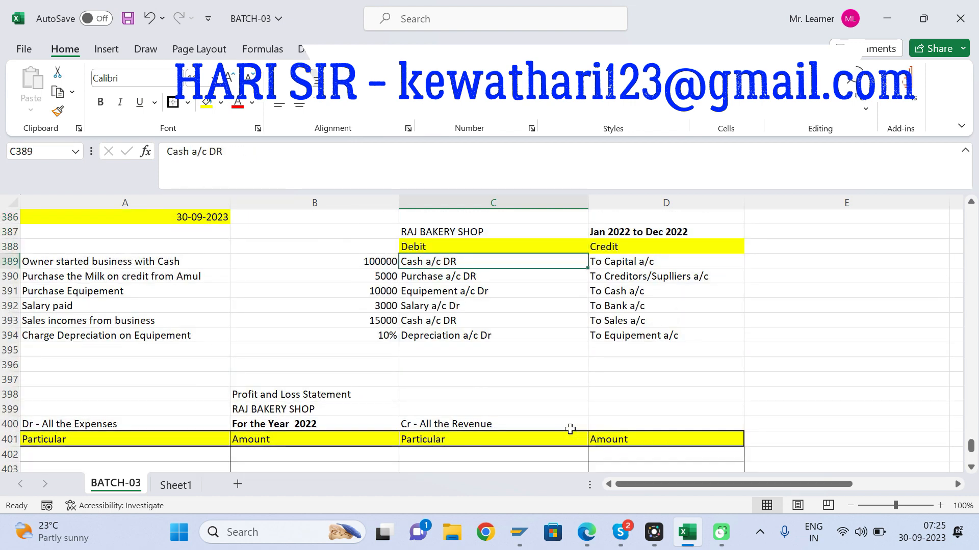
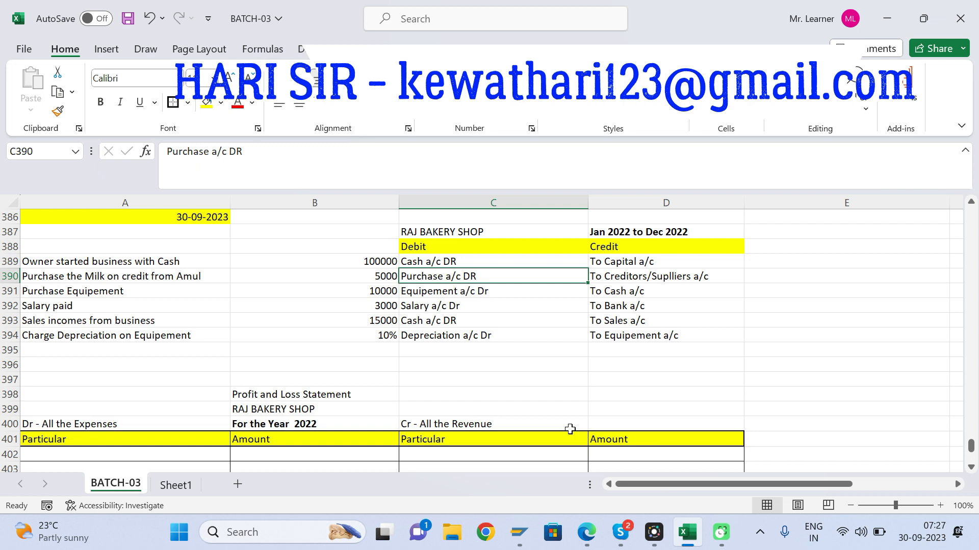
# Step: Record the milk purchase as an expense in the Profit and Loss Statement: "Purchase" in A402 with the amount 5000 in B402
pyautogui.press('Down')
pyautogui.press('Down')
pyautogui.press('Down')
pyautogui.press('Down')
pyautogui.press('Down')
pyautogui.press('Down')
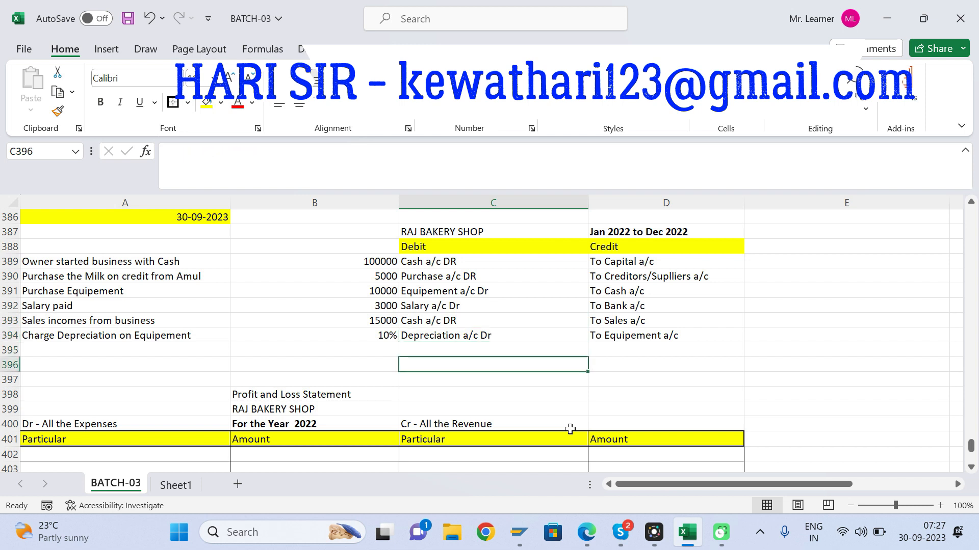
pyautogui.click(459, 280)
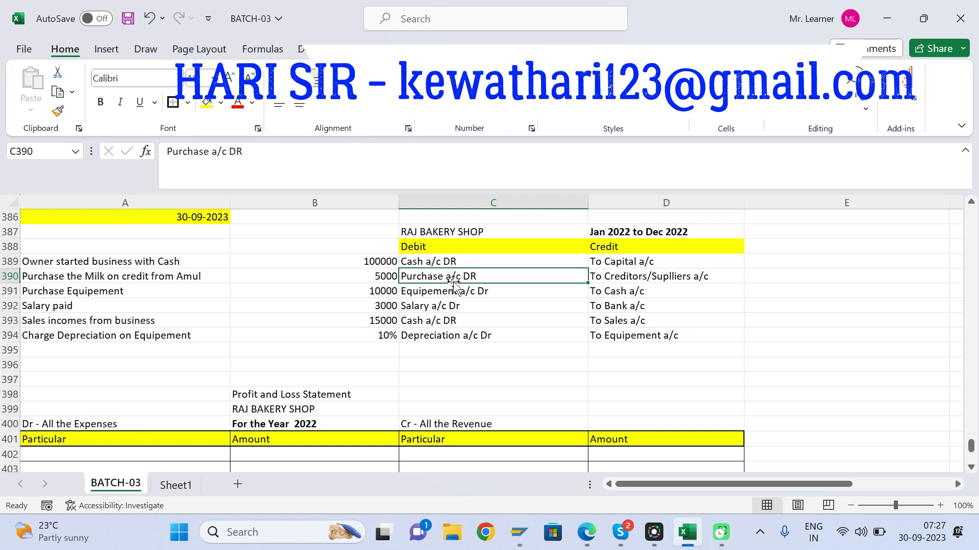
pyautogui.click(89, 455)
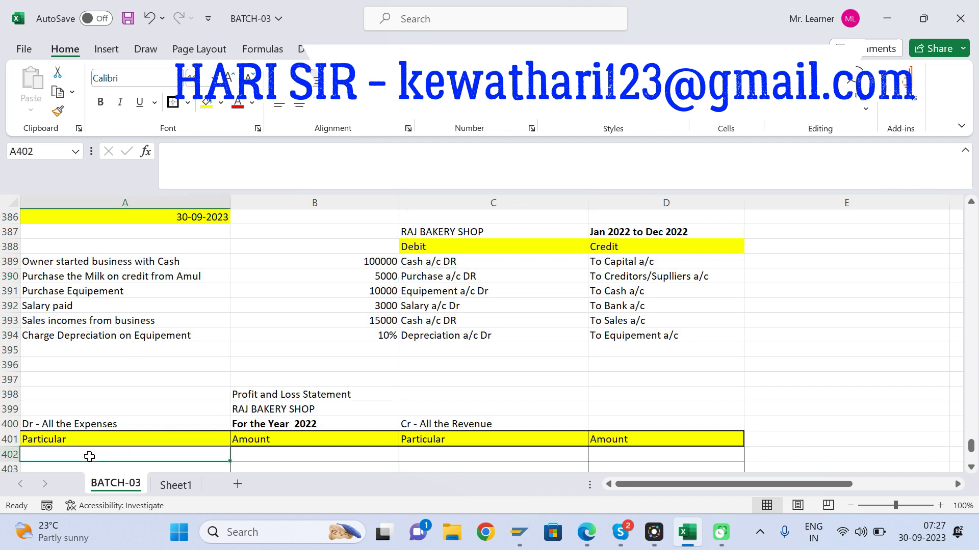
pyautogui.click(460, 284)
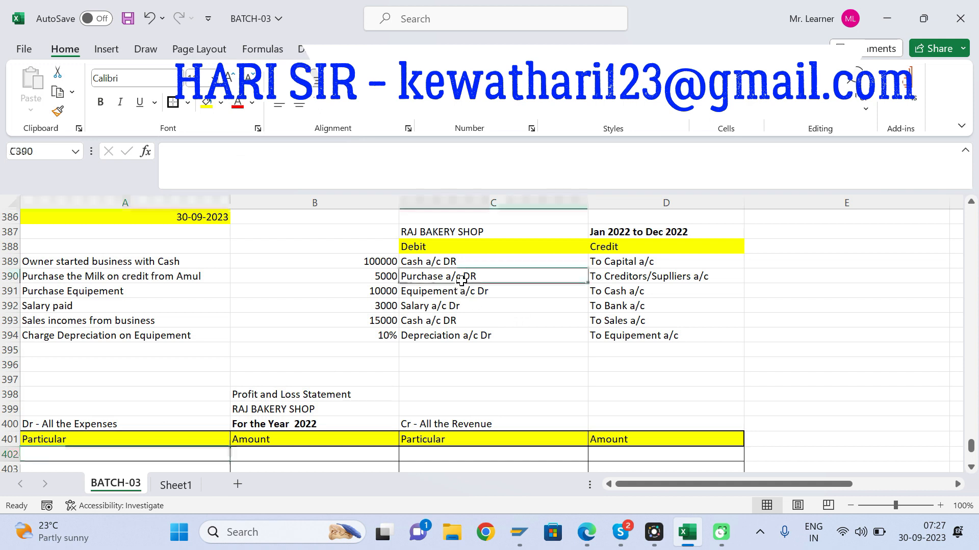
pyautogui.click(48, 455)
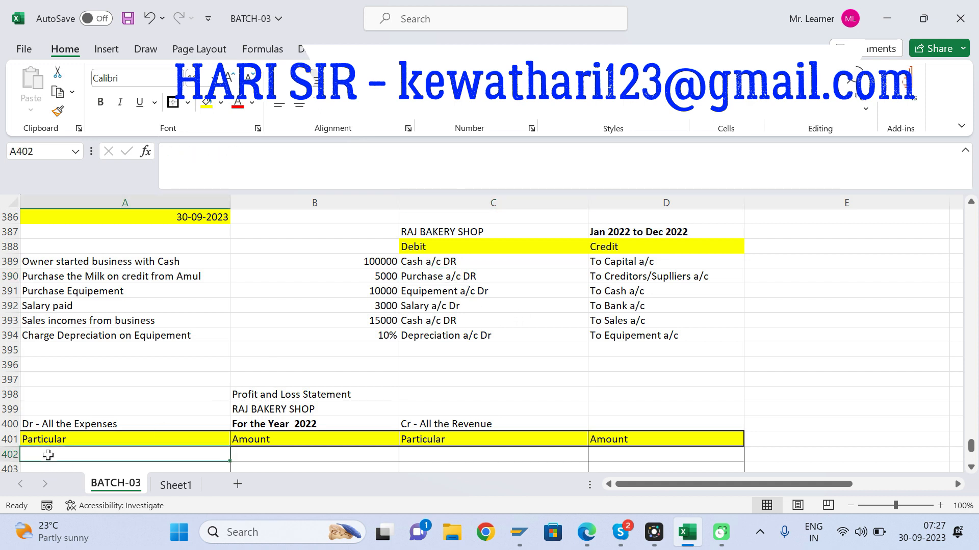
pyautogui.write('Purchas')
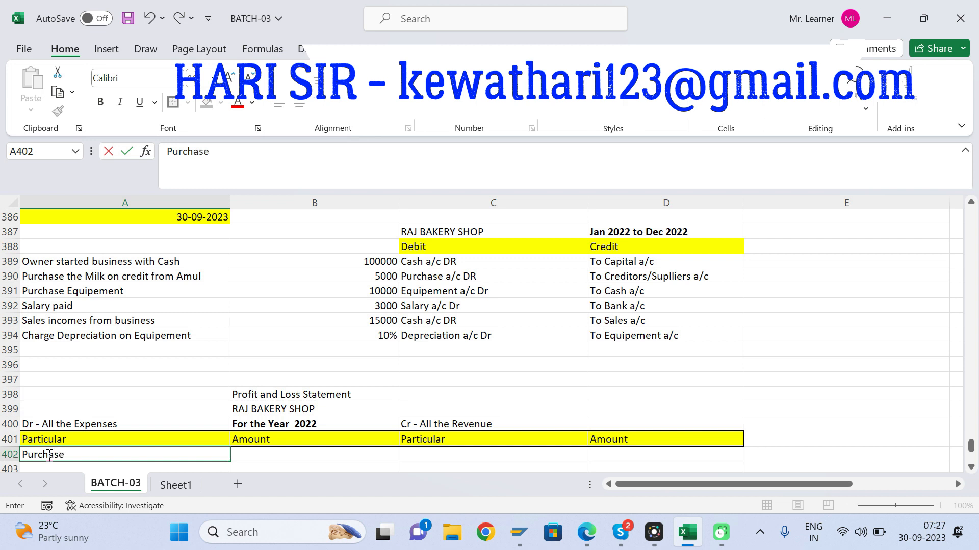
pyautogui.write('e')
pyautogui.press('Tab')
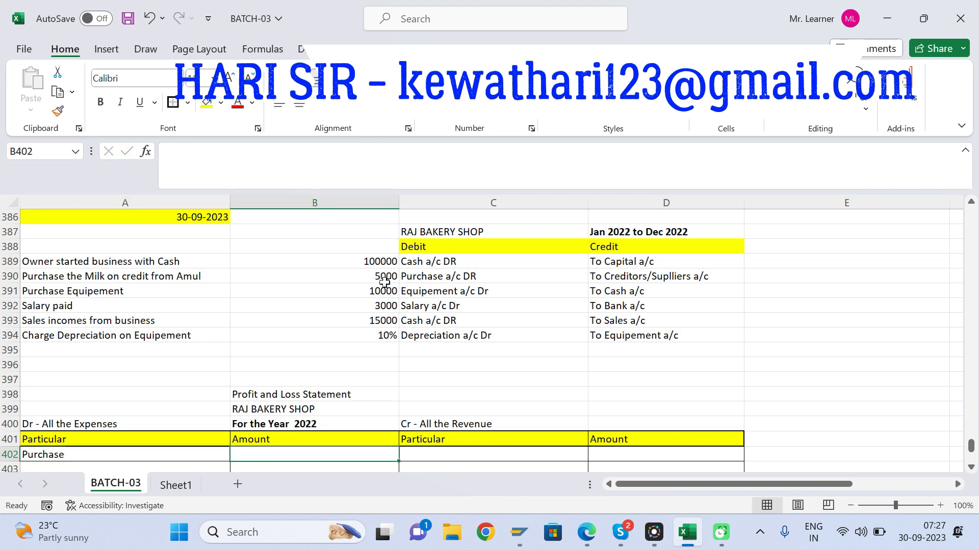
pyautogui.write('5000')
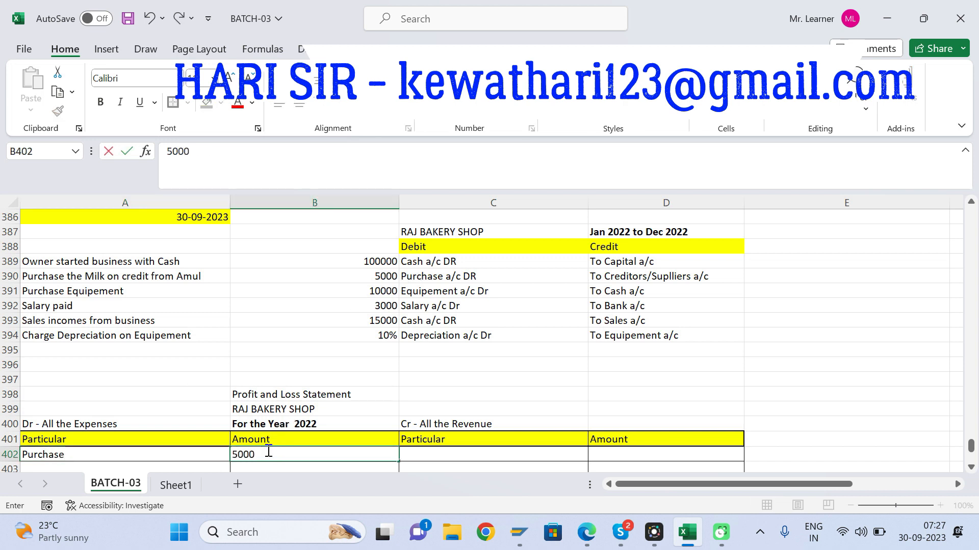
pyautogui.press('Return')
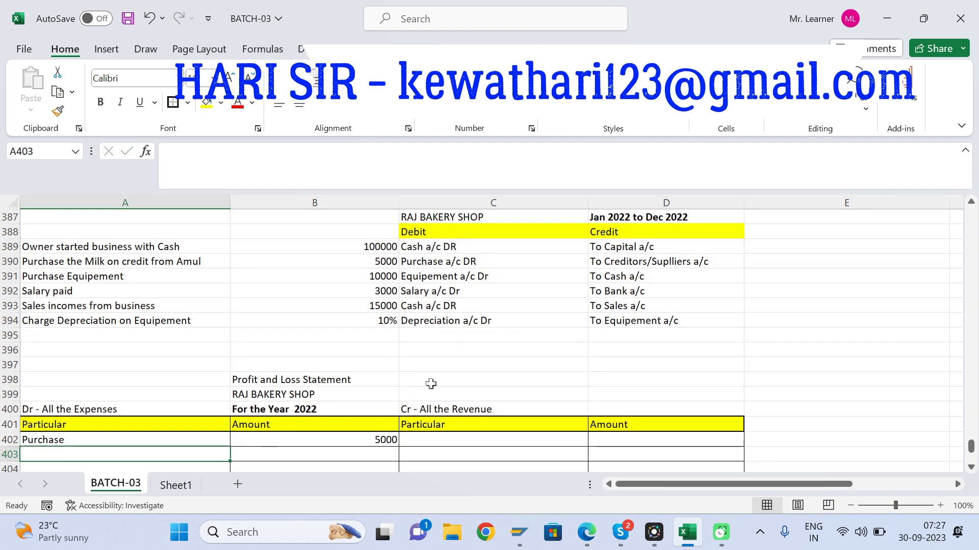
# Step: Post the credit side of the milk purchase to the balance sheet's liabilities: "Suppliers" in A414 with 5000 in B414
pyautogui.click(625, 263)
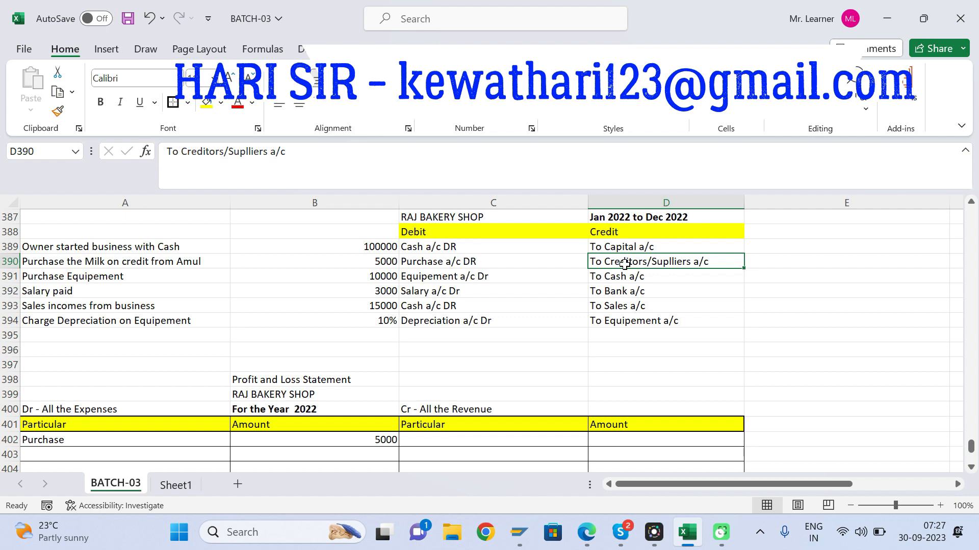
pyautogui.click(347, 437)
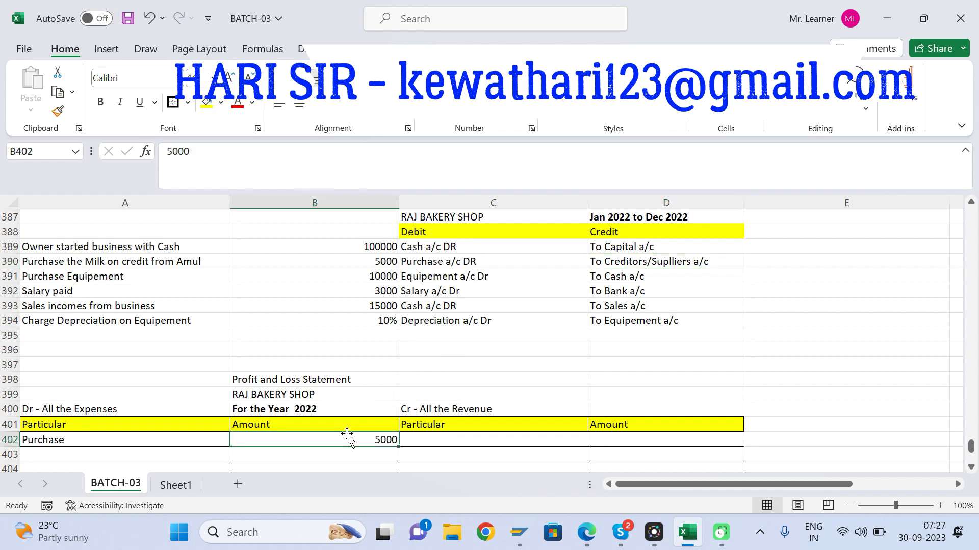
pyautogui.press('Down')
pyautogui.press('Down')
pyautogui.press('Down')
pyautogui.press('Down')
pyautogui.press('Down')
pyautogui.press('Down')
pyautogui.press('Down')
pyautogui.press('Down')
pyautogui.press('Down')
pyautogui.press('Down')
pyautogui.press('Down')
pyautogui.press('Down')
pyautogui.press('Down')
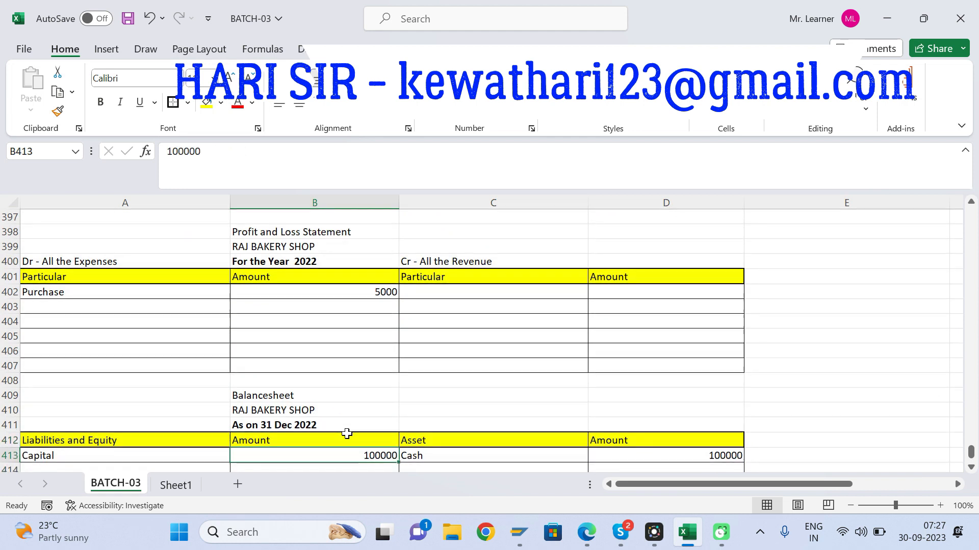
pyautogui.click(107, 441)
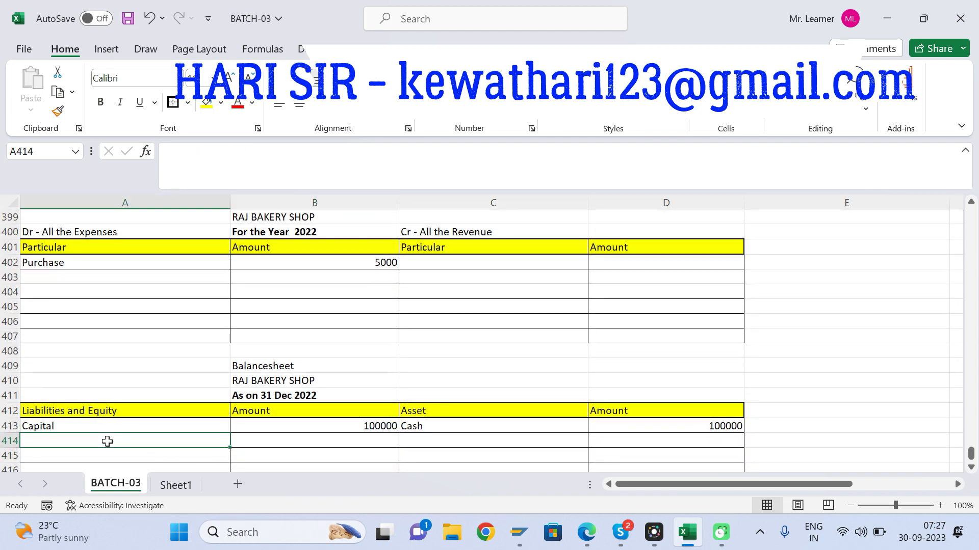
pyautogui.write('Suppliers')
pyautogui.press('Tab')
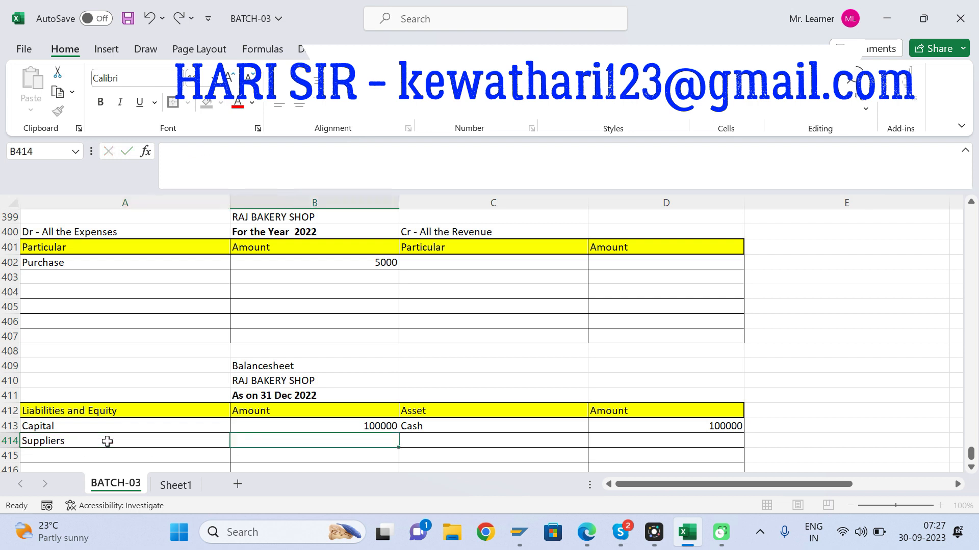
pyautogui.write('5000')
pyautogui.press('Return')
# Step: Check the equipment purchase entry in journal row 391 and enter "Equipement" in C414 on the balance sheet's asset side
pyautogui.press('Up')
pyautogui.press('Up')
pyautogui.press('Up')
pyautogui.press('Up')
pyautogui.press('Up')
pyautogui.press('Up')
pyautogui.press('Up')
pyautogui.press('Up')
pyautogui.press('Up')
pyautogui.press('Up')
pyautogui.press('Up')
pyautogui.press('Up')
pyautogui.press('Up')
pyautogui.press('Up')
pyautogui.press('Up')
pyautogui.press('Up')
pyautogui.press('Up')
pyautogui.press('Up')
pyautogui.press('Up')
pyautogui.press('Up')
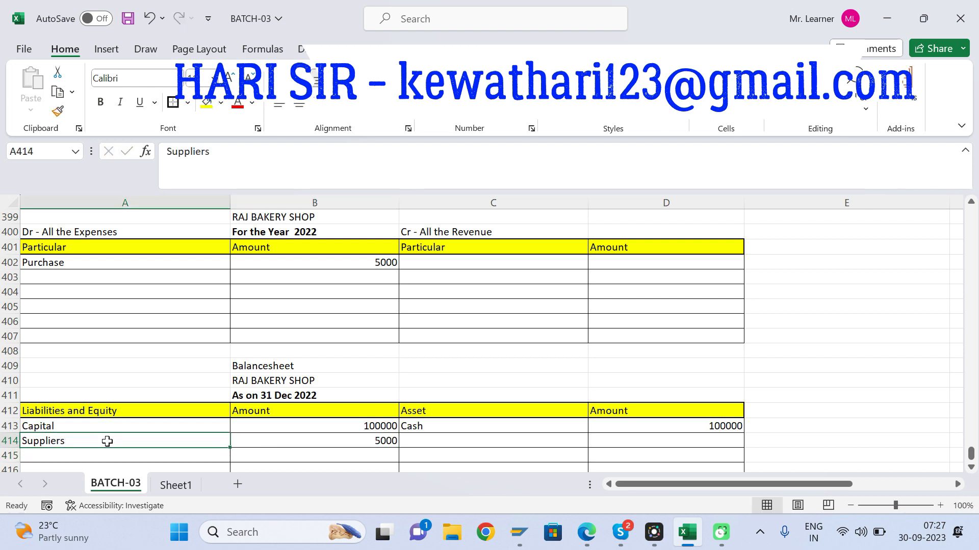
pyautogui.press('Up')
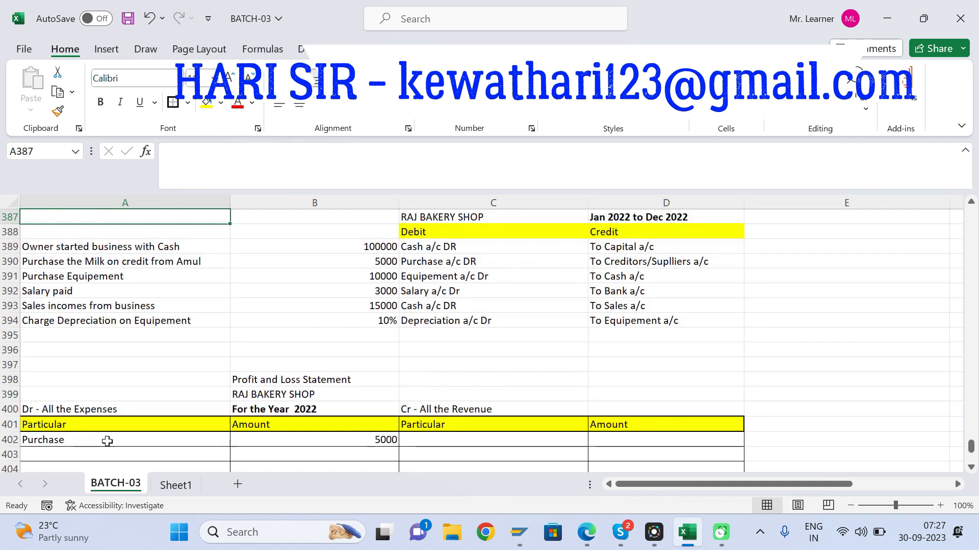
pyautogui.click(481, 281)
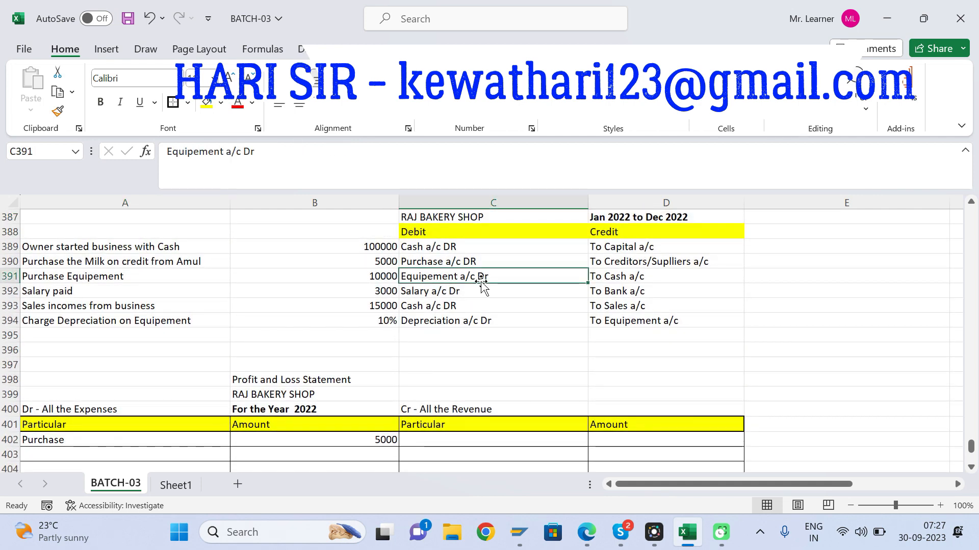
pyautogui.click(631, 277)
pyautogui.click(461, 280)
pyautogui.press('Down')
pyautogui.press('Down')
pyautogui.press('Down')
pyautogui.press('Down')
pyautogui.press('Down')
pyautogui.press('Down')
pyautogui.press('Down')
pyautogui.press('Down')
pyautogui.press('Down')
pyautogui.press('Down')
pyautogui.press('Down')
pyautogui.press('Down')
pyautogui.press('Down')
pyautogui.press('Down')
pyautogui.press('Down')
pyautogui.press('Down')
pyautogui.press('Down')
pyautogui.press('Down')
pyautogui.press('Down')
pyautogui.press('Down')
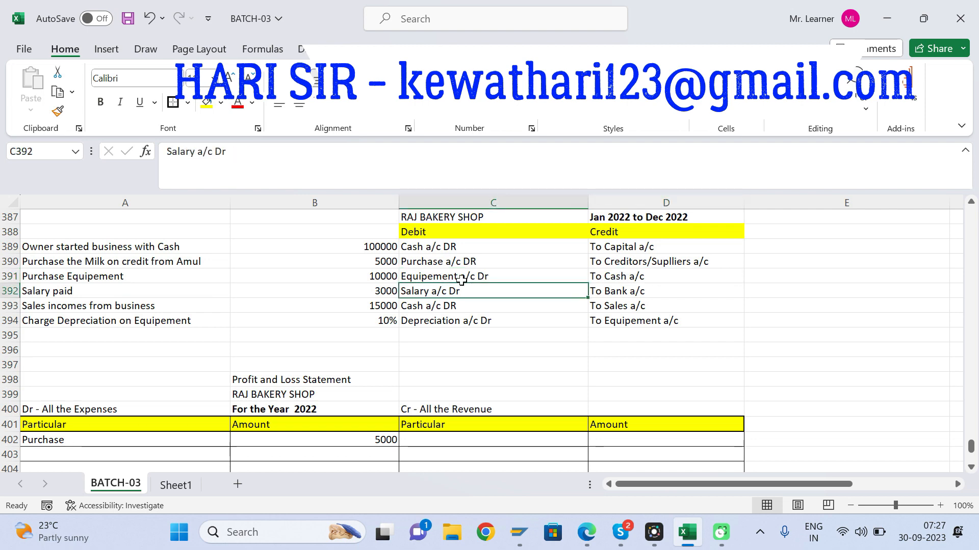
pyautogui.press('Down')
pyautogui.press('Down')
pyautogui.press('Down')
pyautogui.press('Down')
pyautogui.press('Up')
pyautogui.press('Up')
pyautogui.press('Up')
pyautogui.write('E')
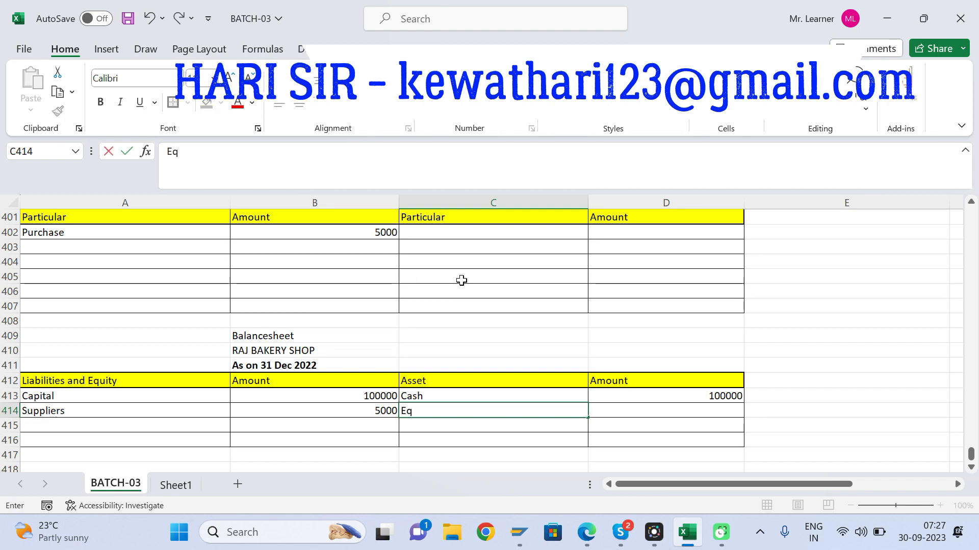
pyautogui.write('quipeme')
pyautogui.press('Tab')
# Step: Look up the equipment purchase amount in the journal and enter 10000 in D414 beside Equipement
pyautogui.press('Up')
pyautogui.hotkey('shift', 'Up')
pyautogui.press('Up')
pyautogui.press('Up')
pyautogui.press('Up')
pyautogui.press('Up')
pyautogui.press('Up')
pyautogui.press('Up')
pyautogui.press('Up')
pyautogui.press('Up')
pyautogui.press('Up')
pyautogui.press('Up')
pyautogui.press('Up')
pyautogui.press('Up')
pyautogui.press('Up')
pyautogui.press('Up')
pyautogui.press('Up')
pyautogui.press('Up')
pyautogui.press('Up')
pyautogui.press('Up')
pyautogui.press('Up')
pyautogui.press('Up')
pyautogui.press('Down')
pyautogui.press('Down')
pyautogui.press('Down')
pyautogui.press('Up')
pyautogui.press('Left')
pyautogui.press('Left')
pyautogui.press('Up')
pyautogui.press('Down')
pyautogui.press('Down')
pyautogui.press('Down')
pyautogui.press('Down')
pyautogui.press('Down')
pyautogui.press('Down')
pyautogui.press('Down')
pyautogui.press('Down')
pyautogui.press('Down')
pyautogui.press('Down')
pyautogui.press('Down')
pyautogui.press('Down')
pyautogui.press('Down')
pyautogui.press('Down')
pyautogui.press('Down')
pyautogui.press('Down')
pyautogui.press('Down')
pyautogui.press('Down')
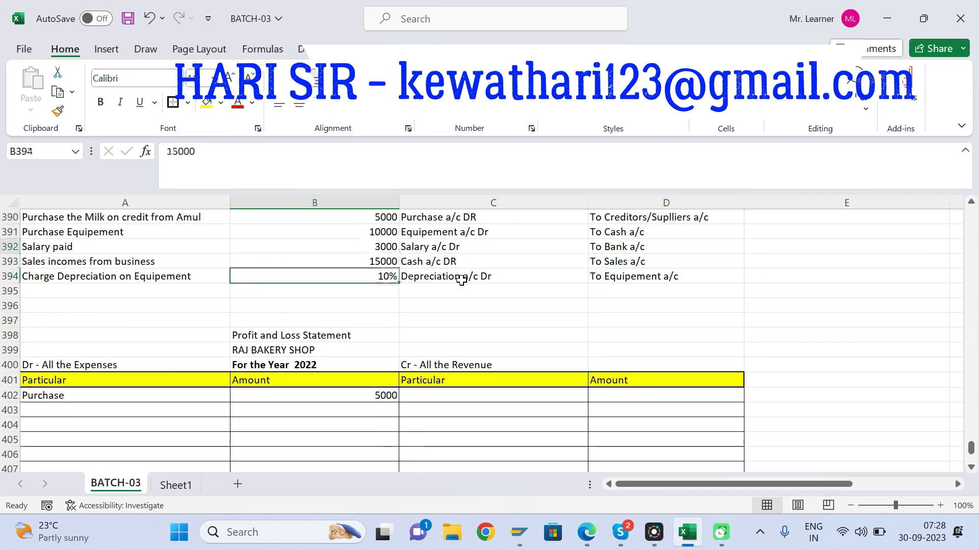
pyautogui.press('Down')
pyautogui.press('Down')
pyautogui.press('Down')
pyautogui.press('Down')
pyautogui.press('Down')
pyautogui.press('Down')
pyautogui.press('Right')
pyautogui.press('Right')
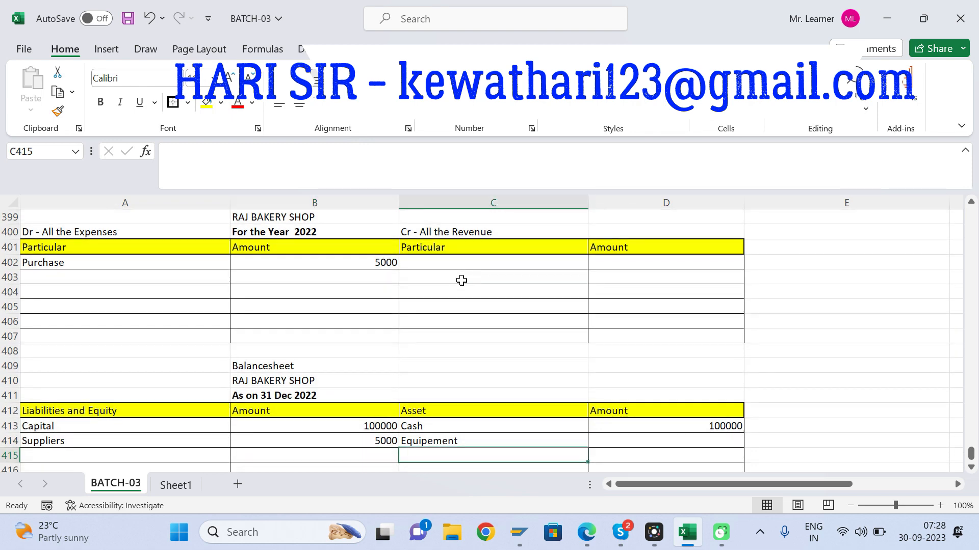
pyautogui.press('Up')
pyautogui.press('Up')
pyautogui.press('Down')
pyautogui.write('1')
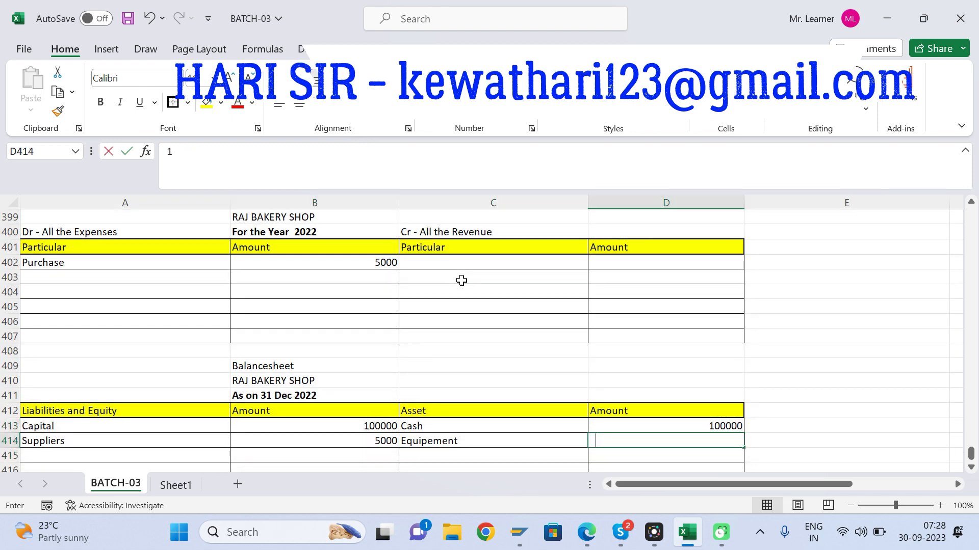
pyautogui.write('0000')
pyautogui.press('Return')
pyautogui.press('Up')
pyautogui.press('Up')
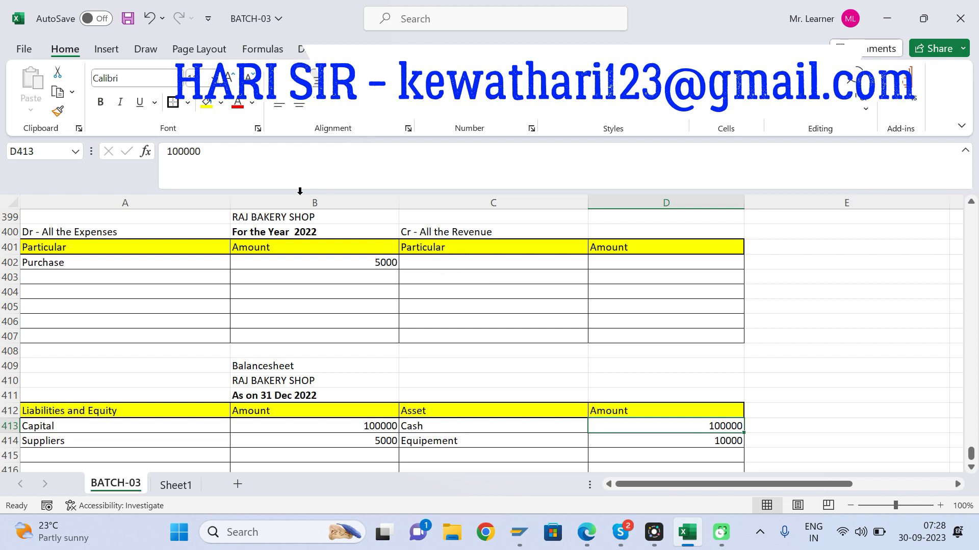
pyautogui.click(239, 166)
pyautogui.write('-10000')
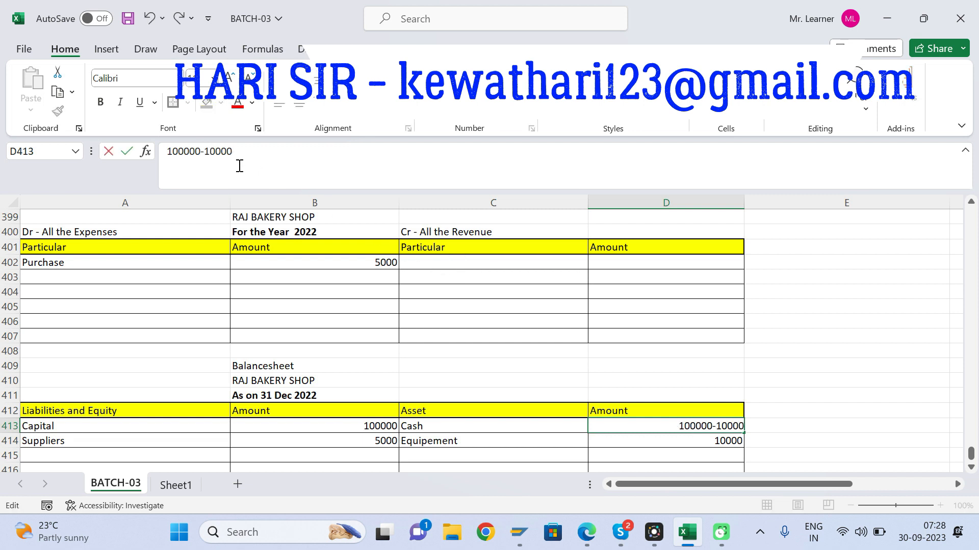
pyautogui.press('Return')
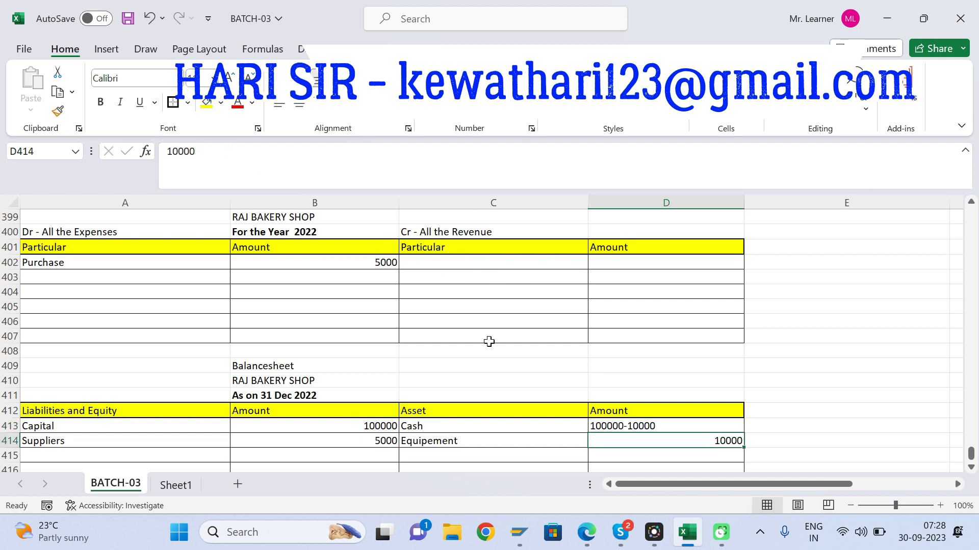
pyautogui.click(607, 425)
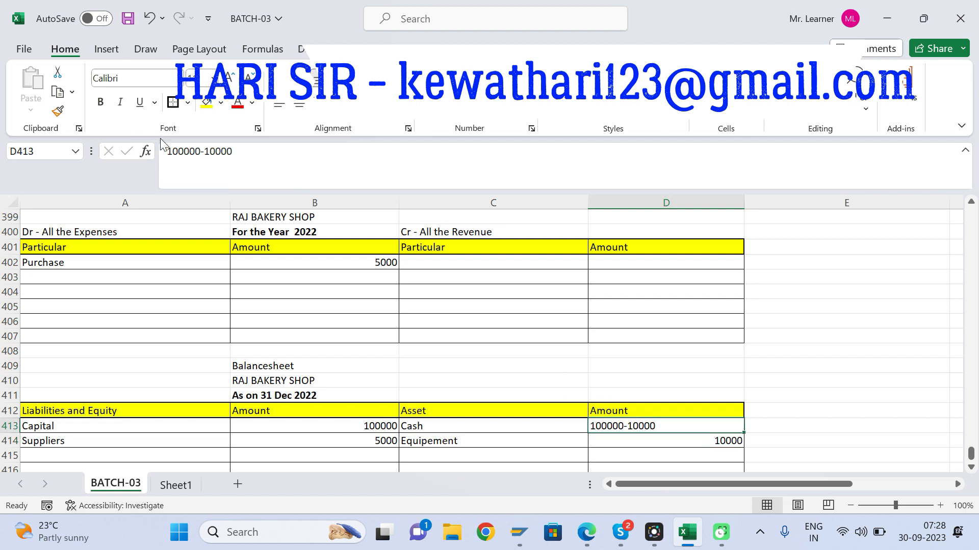
pyautogui.click(170, 157)
pyautogui.write('=')
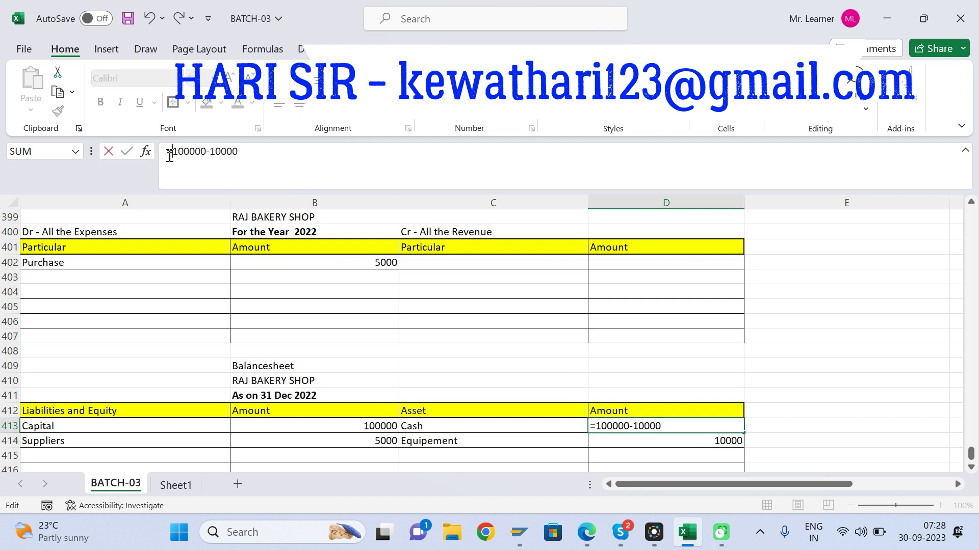
pyautogui.press('Return')
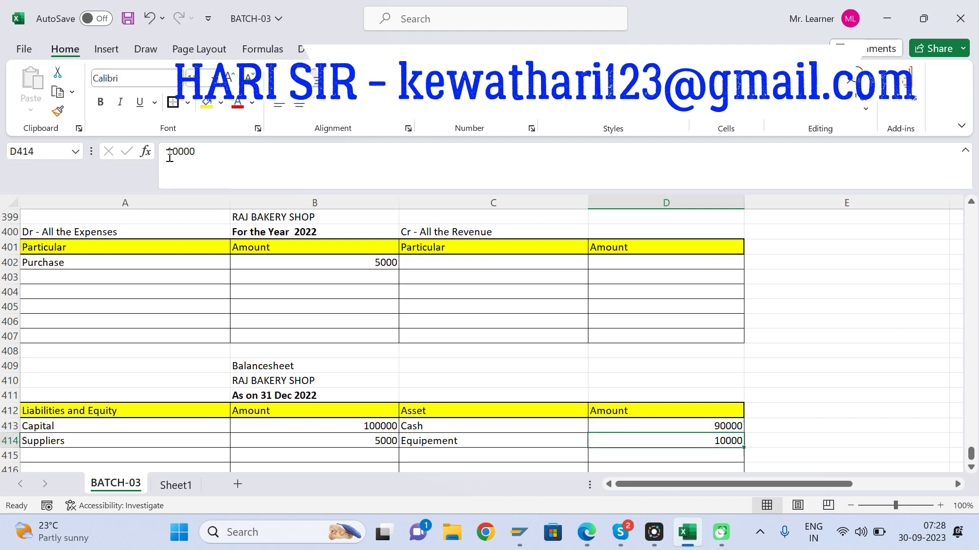
# Step: Record the salary paid as an expense in the Profit and Loss Statement: "Salary" in A403 with 3000 in B403
pyautogui.click(475, 363)
pyautogui.press('Up')
pyautogui.press('Up')
pyautogui.press('Up')
pyautogui.press('Up')
pyautogui.press('Up')
pyautogui.press('Up')
pyautogui.press('Up')
pyautogui.press('Up')
pyautogui.press('Up')
pyautogui.press('Up')
pyautogui.press('Up')
pyautogui.press('Up')
pyautogui.press('Up')
pyautogui.press('Up')
pyautogui.press('Up')
pyautogui.press('Up')
pyautogui.press('Up')
pyautogui.press('Up')
pyautogui.press('Up')
pyautogui.press('Up')
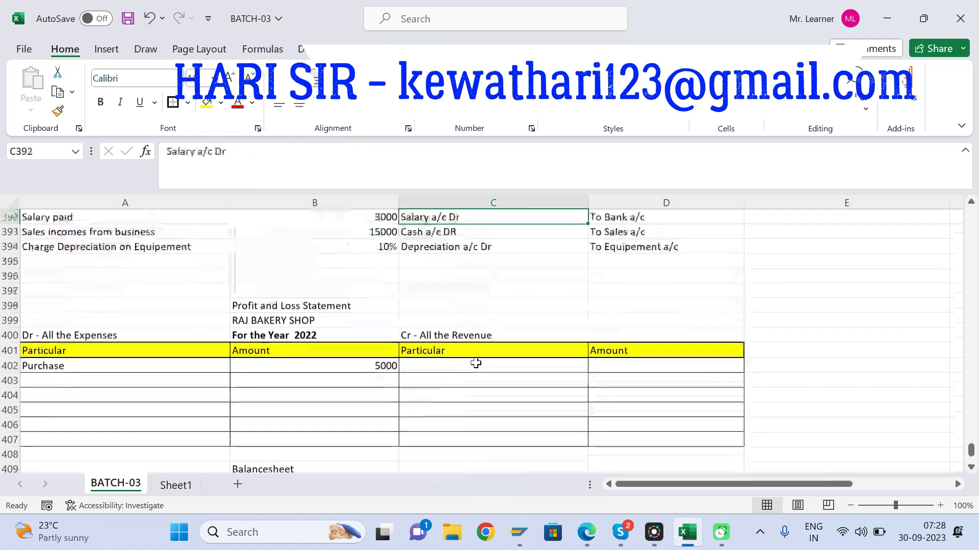
pyautogui.press('Down')
pyautogui.press('Down')
pyautogui.press('Down')
pyautogui.press('Down')
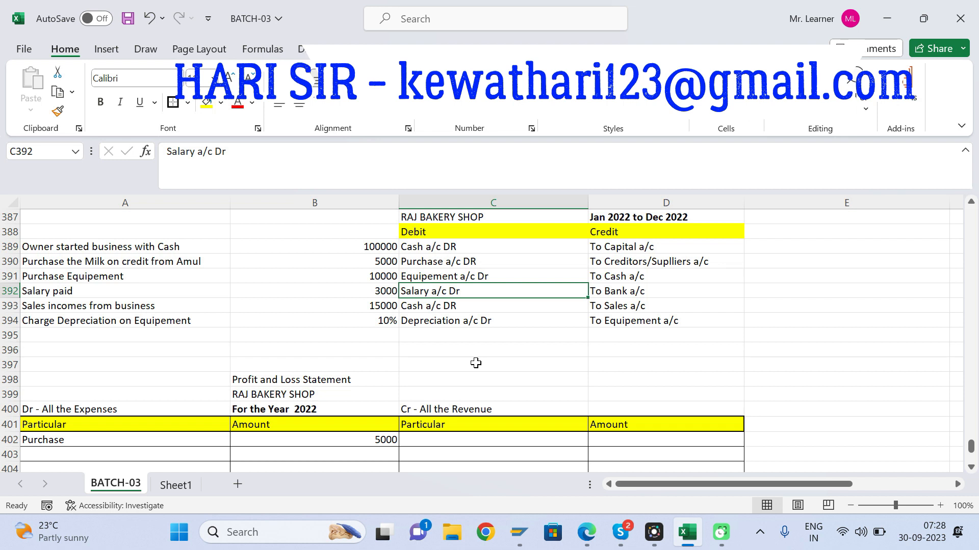
pyautogui.press('Down')
pyautogui.press('Down')
pyautogui.press('Down')
pyautogui.press('Down')
pyautogui.press('Down')
pyautogui.press('Down')
pyautogui.press('Down')
pyautogui.press('Down')
pyautogui.press('Down')
pyautogui.press('Down')
pyautogui.press('Down')
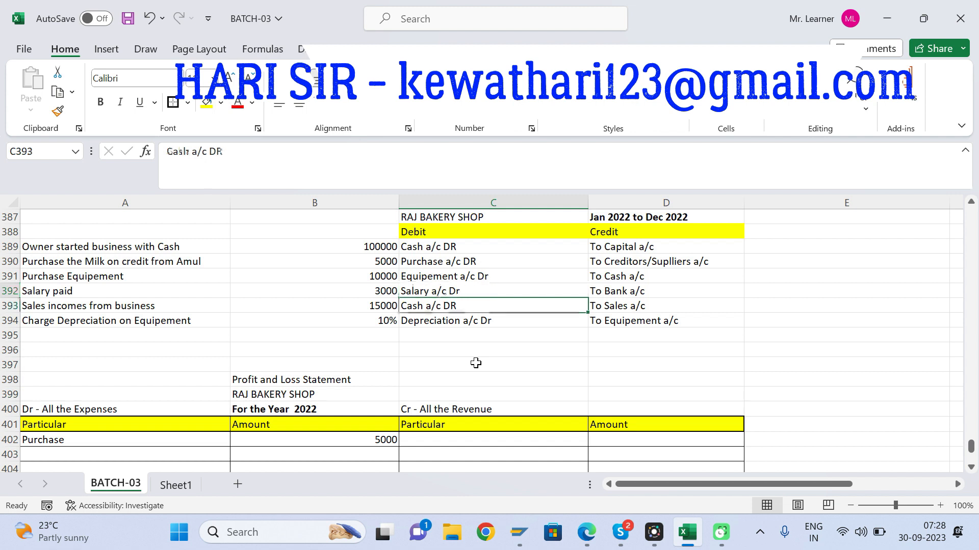
pyautogui.press('Left')
pyautogui.press('Left')
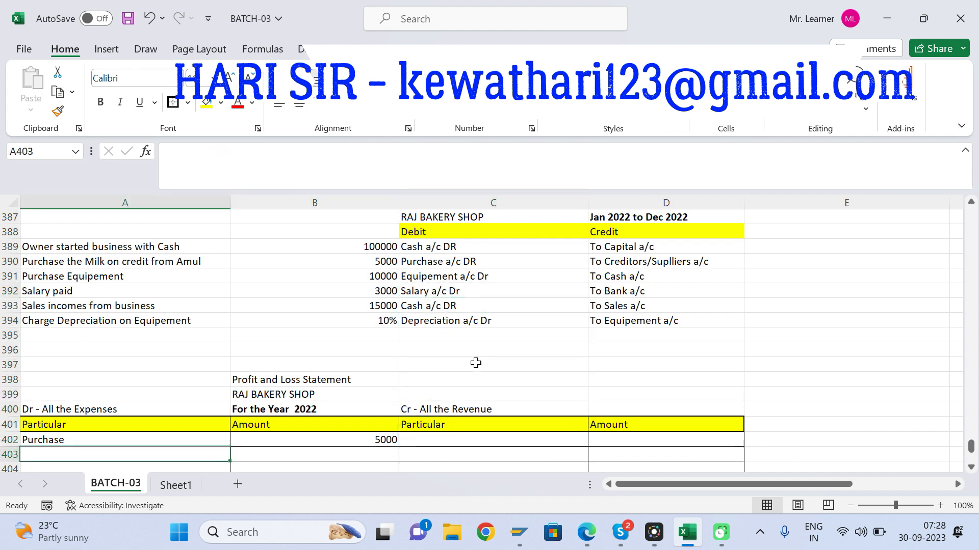
pyautogui.write('Salary')
pyautogui.press('Tab')
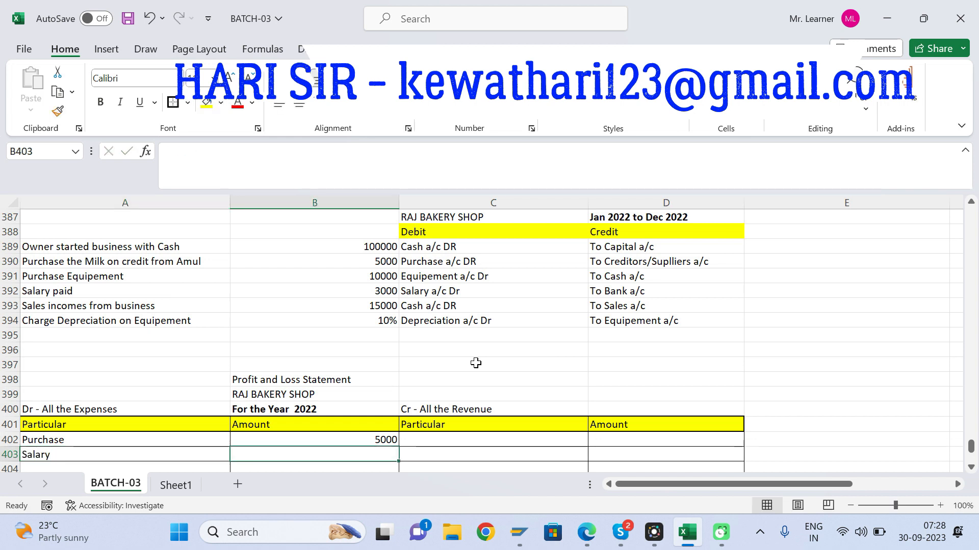
pyautogui.write('3000')
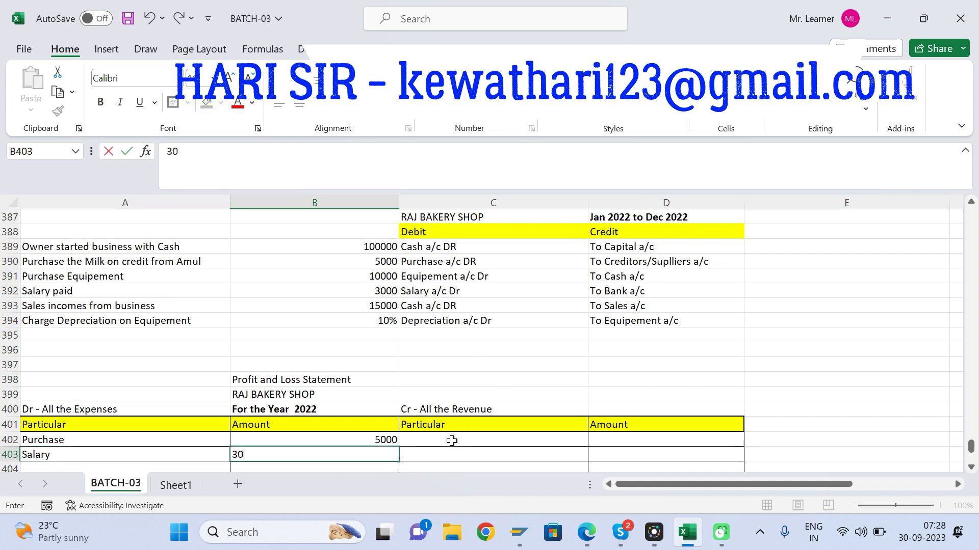
pyautogui.press('Return')
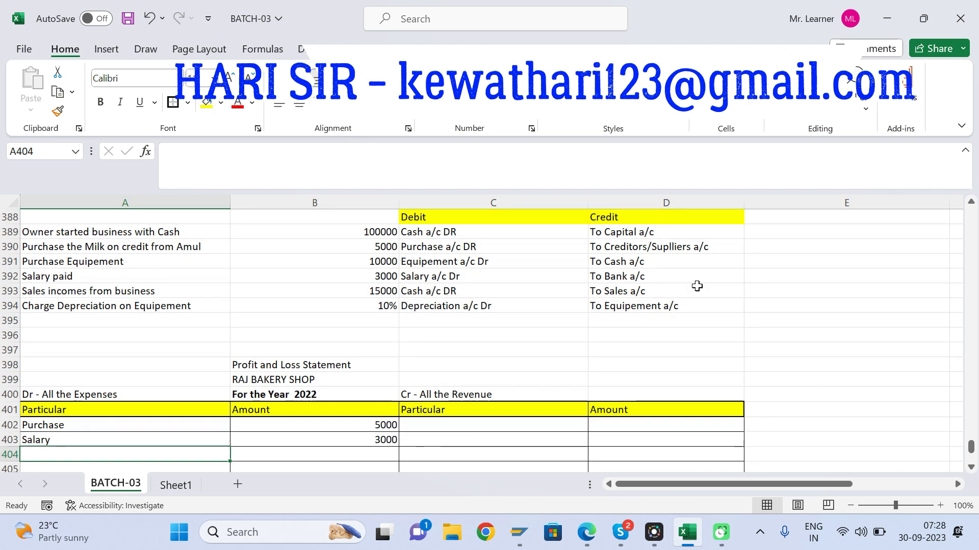
# Step: Check the salary payment's credit account in journal row 392 and enter "Bank" in C415 on the balance sheet's asset side
pyautogui.click(645, 274)
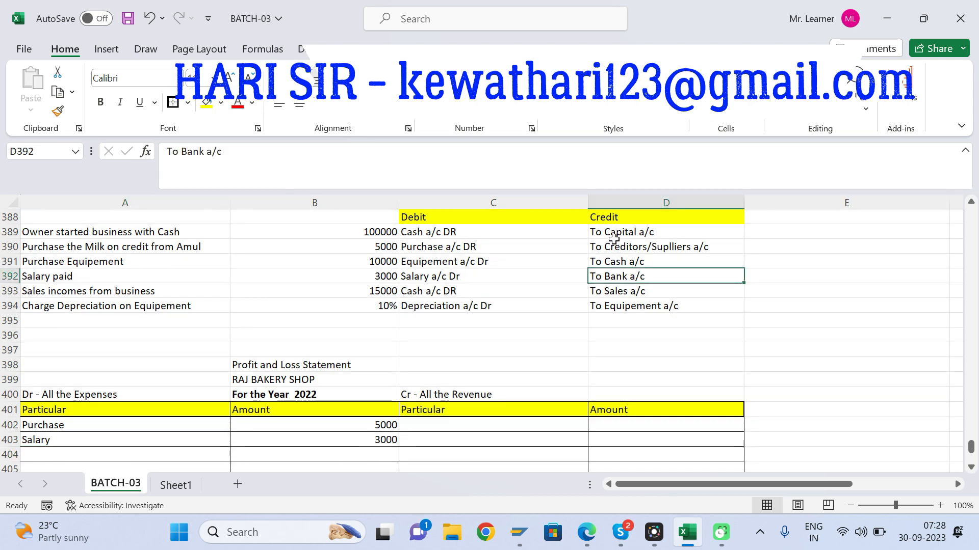
pyautogui.click(582, 350)
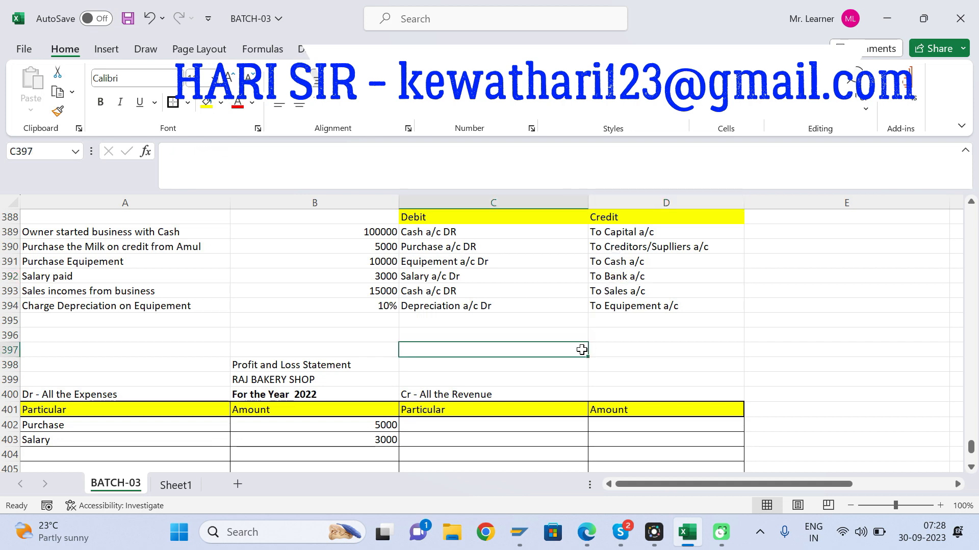
pyautogui.press('Up')
pyautogui.press('Up')
pyautogui.press('Up')
pyautogui.press('Up')
pyautogui.press('Up')
pyautogui.press('Right')
pyautogui.press('Down')
pyautogui.press('Down')
pyautogui.press('Down')
pyautogui.press('Down')
pyautogui.press('Down')
pyautogui.press('Down')
pyautogui.press('Down')
pyautogui.press('Down')
pyautogui.press('Down')
pyautogui.press('Down')
pyautogui.press('Down')
pyautogui.press('Down')
pyautogui.press('Down')
pyautogui.press('Down')
pyautogui.press('Down')
pyautogui.press('Down')
pyautogui.press('Down')
pyautogui.press('Down')
pyautogui.press('Down')
pyautogui.press('Down')
pyautogui.press('Down')
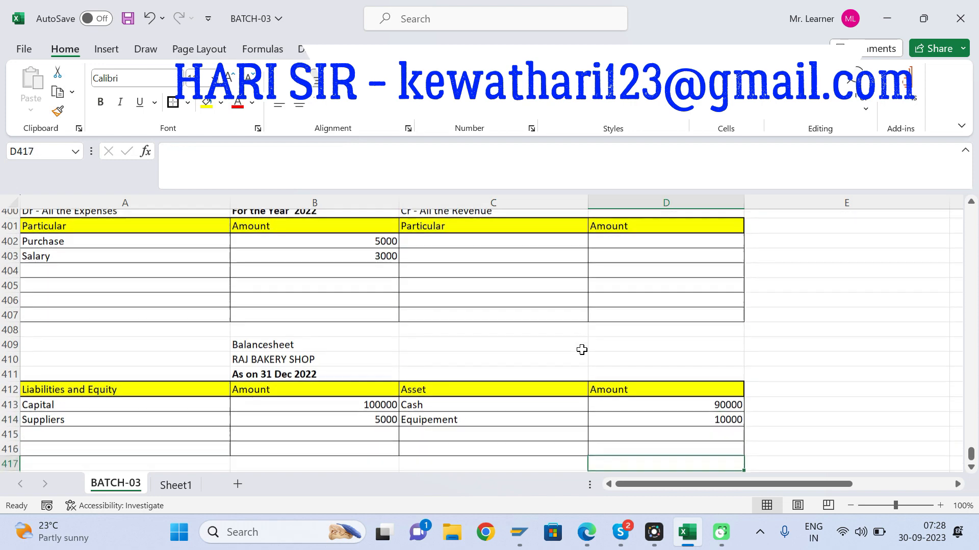
pyautogui.click(437, 410)
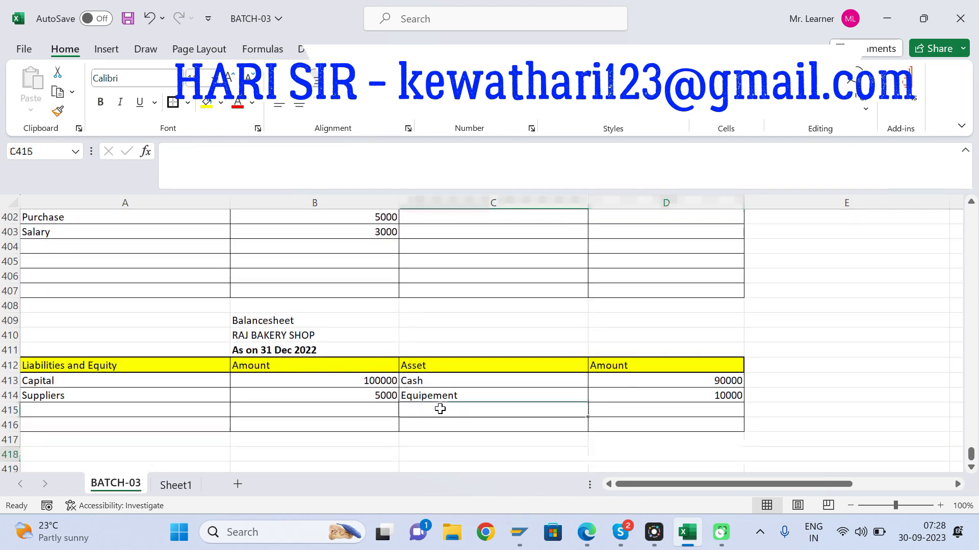
pyautogui.write('Bank')
pyautogui.press('Tab')
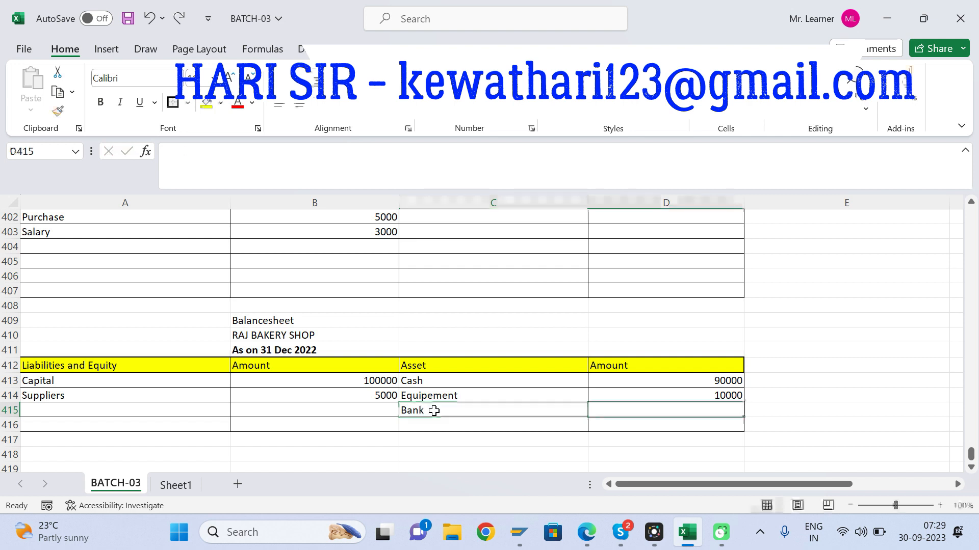
# Step: Record the salary paid from the bank by entering -3000 in D415 beside Bank
pyautogui.write('-3000')
pyautogui.press('Return')
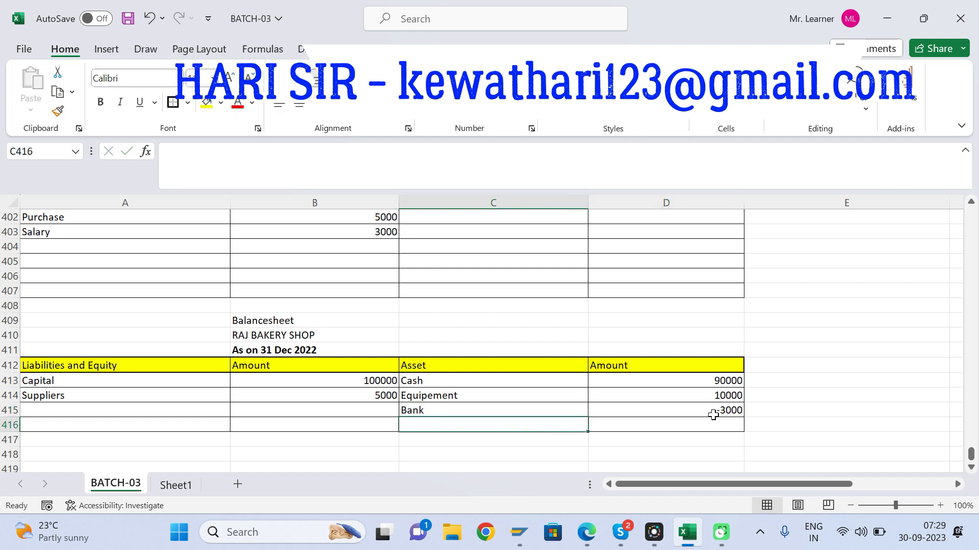
pyautogui.click(726, 409)
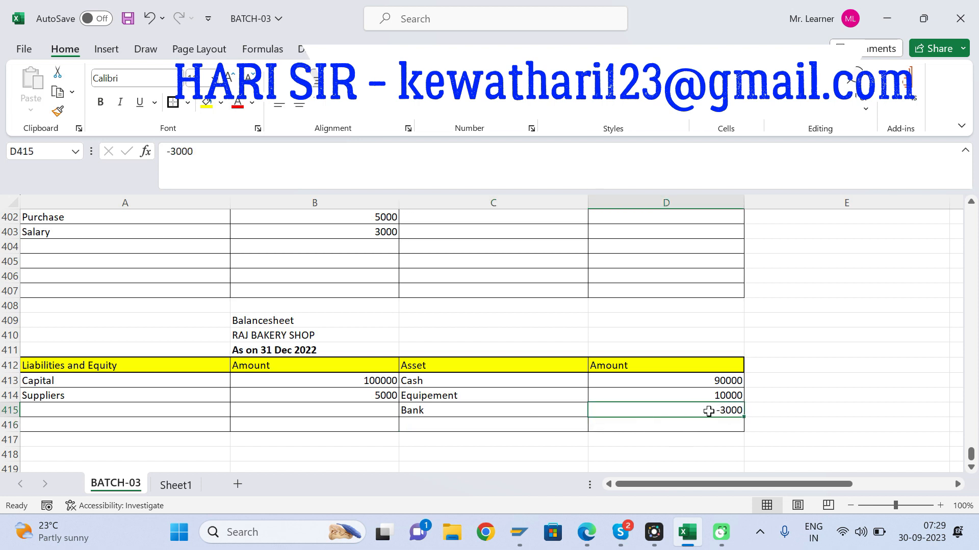
# Step: Look up the debit account and amount of the sales income entry in journal row 393
pyautogui.click(69, 408)
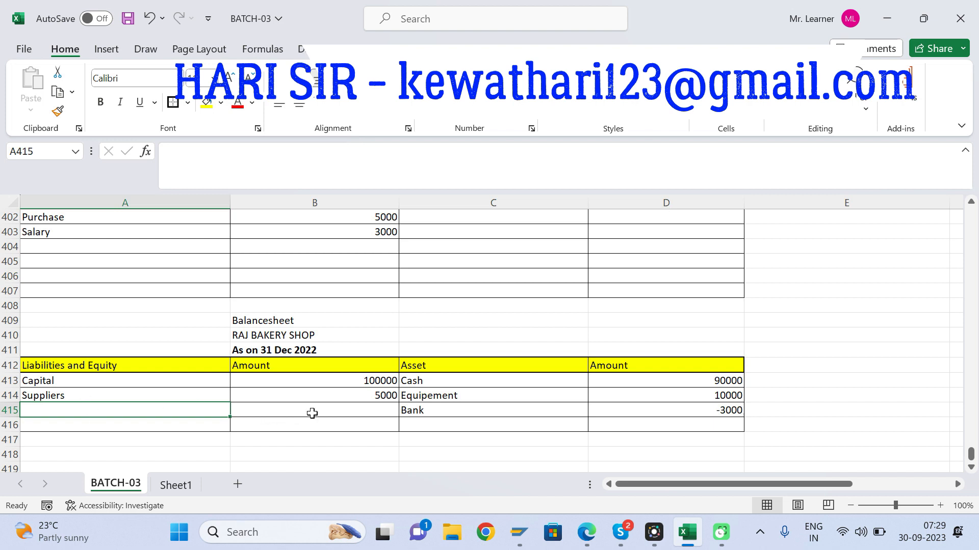
pyautogui.press('Up')
pyautogui.press('Up')
pyautogui.press('Up')
pyautogui.press('Up')
pyautogui.press('Up')
pyautogui.press('Up')
pyautogui.press('Up')
pyautogui.press('Up')
pyautogui.press('Up')
pyautogui.press('Up')
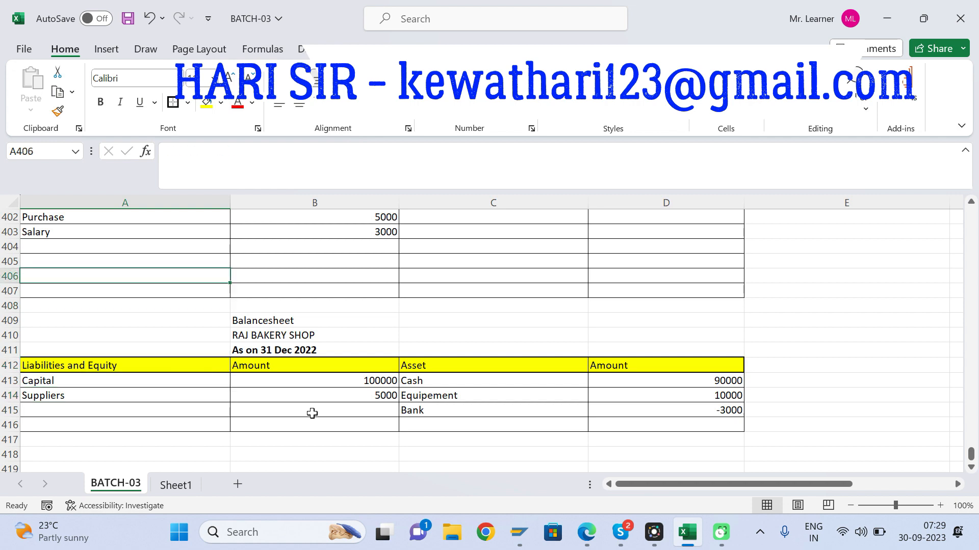
pyautogui.press('Up')
pyautogui.press('Up')
pyautogui.press('Up')
pyautogui.press('Up')
pyautogui.press('Up')
pyautogui.press('Up')
pyautogui.press('Up')
pyautogui.press('Up')
pyautogui.press('Up')
pyautogui.press('Up')
pyautogui.press('Up')
pyautogui.press('Up')
pyautogui.press('Up')
pyautogui.press('Up')
pyautogui.press('Up')
pyautogui.press('Up')
pyautogui.press('Up')
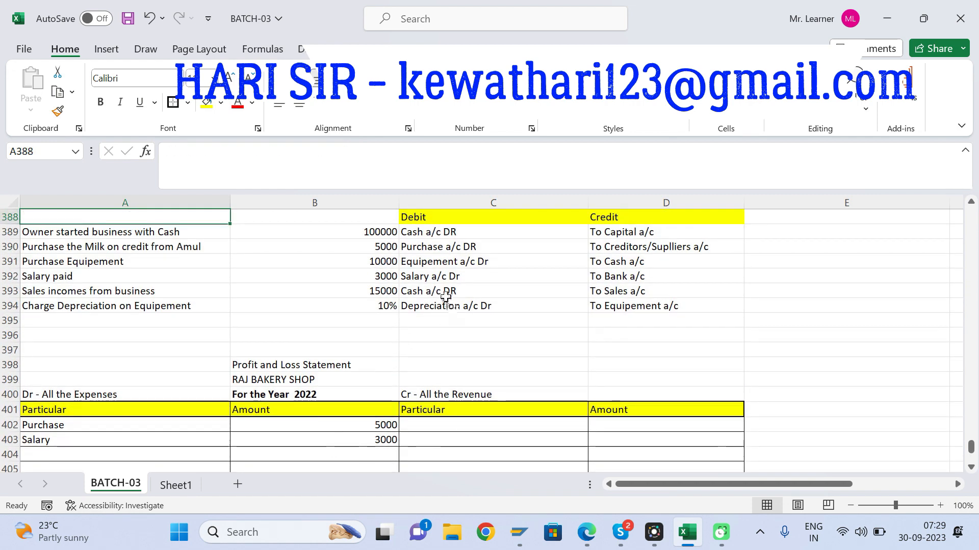
pyautogui.click(446, 293)
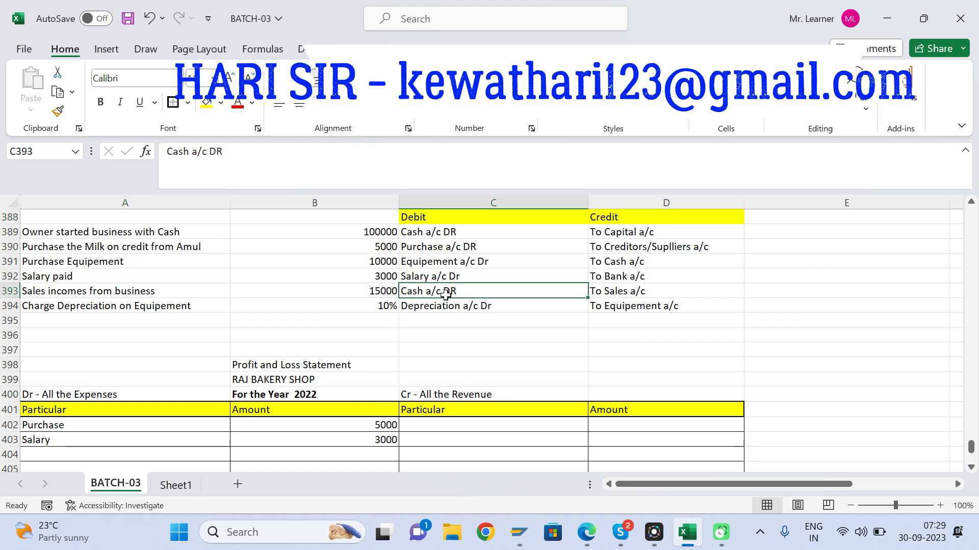
pyautogui.click(424, 424)
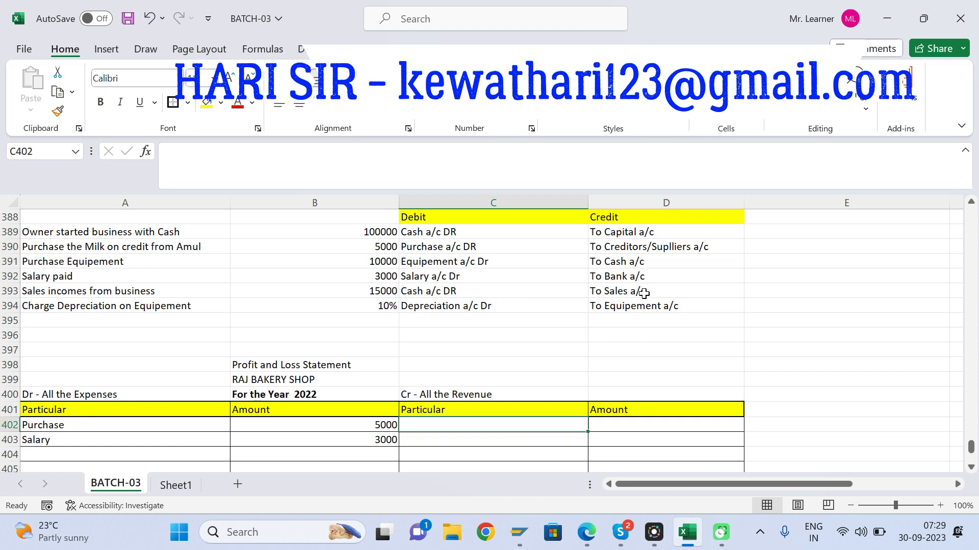
pyautogui.click(427, 294)
pyautogui.click(371, 294)
pyautogui.press('Down')
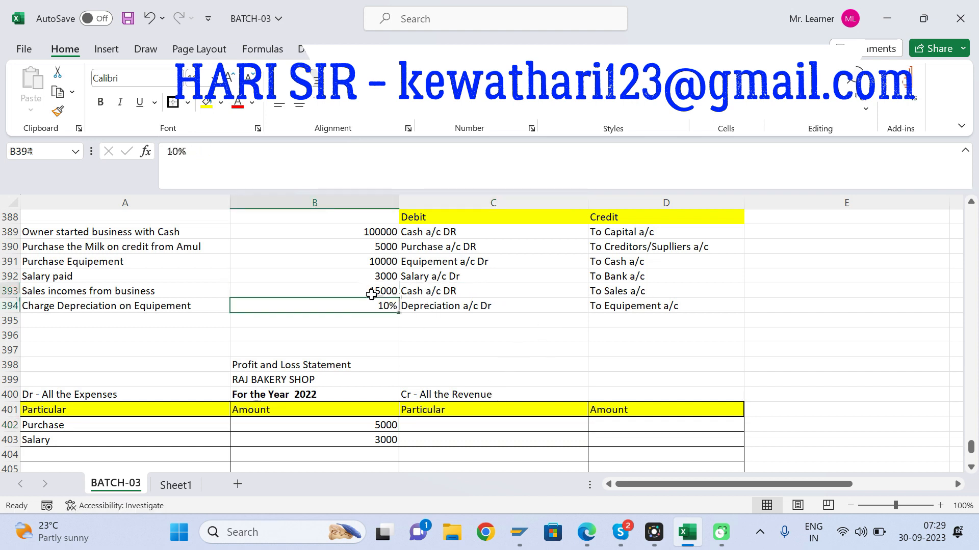
pyautogui.press('Down')
pyautogui.press('Down')
pyautogui.press('Down')
pyautogui.press('Down')
pyautogui.press('Down')
pyautogui.press('Down')
pyautogui.press('Down')
pyautogui.press('Down')
pyautogui.press('Down')
pyautogui.press('Down')
pyautogui.press('Down')
pyautogui.press('Down')
pyautogui.press('Down')
pyautogui.press('Down')
pyautogui.press('Down')
pyautogui.press('Down')
pyautogui.press('Down')
pyautogui.press('Down')
pyautogui.press('Down')
pyautogui.press('Down')
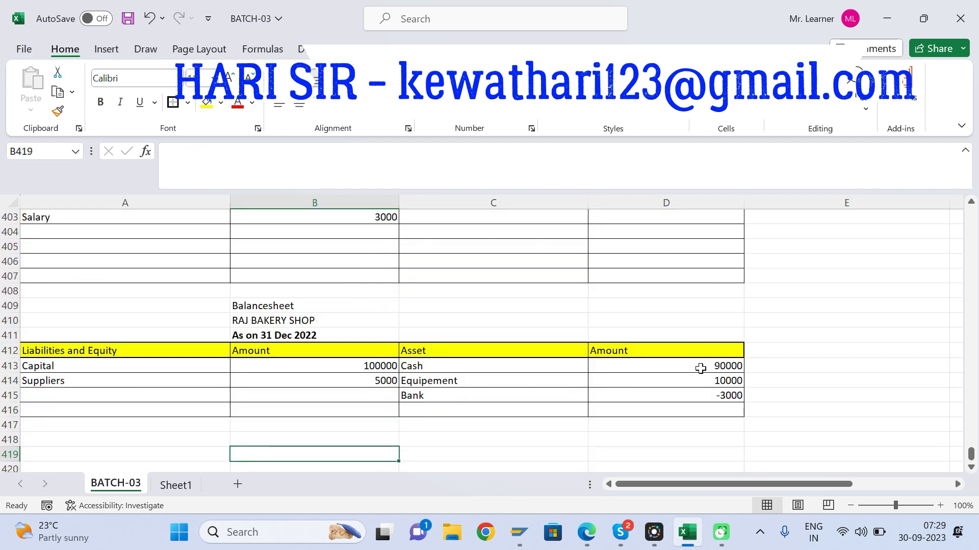
pyautogui.click(701, 368)
pyautogui.click(267, 148)
pyautogui.write('+15000')
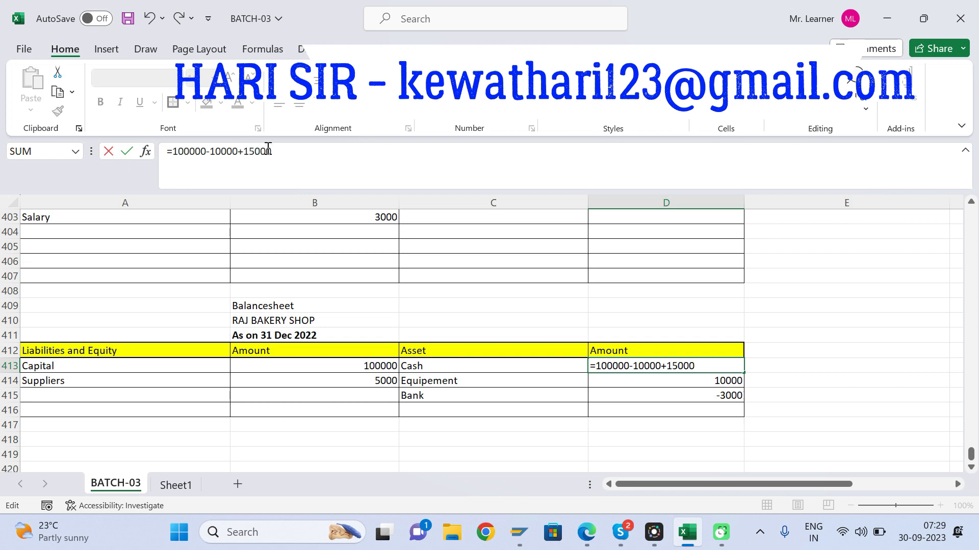
pyautogui.press('Return')
# Step: Record the sales as revenue in the Profit and Loss Statement: "Sales" in C402 with 15000 in D402
pyautogui.press('Up')
pyautogui.press('Up')
pyautogui.press('Up')
pyautogui.press('Up')
pyautogui.press('Up')
pyautogui.press('Up')
pyautogui.press('Up')
pyautogui.press('Up')
pyautogui.press('Up')
pyautogui.press('Up')
pyautogui.press('Up')
pyautogui.press('Up')
pyautogui.press('Up')
pyautogui.press('Up')
pyautogui.press('Up')
pyautogui.press('Up')
pyautogui.press('Up')
pyautogui.press('Up')
pyautogui.press('Up')
pyautogui.press('Up')
pyautogui.press('Up')
pyautogui.press('Up')
pyautogui.press('Up')
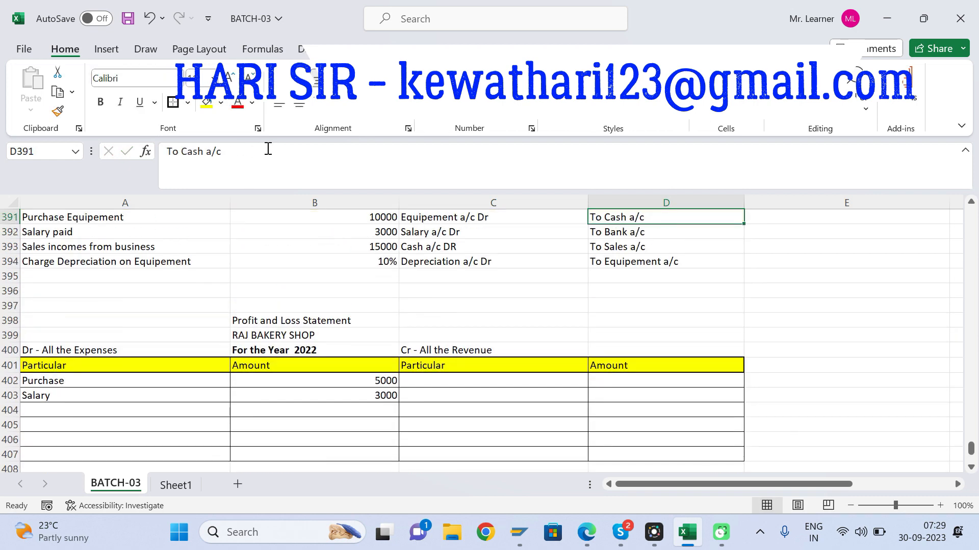
pyautogui.click(426, 382)
pyautogui.write('Sal')
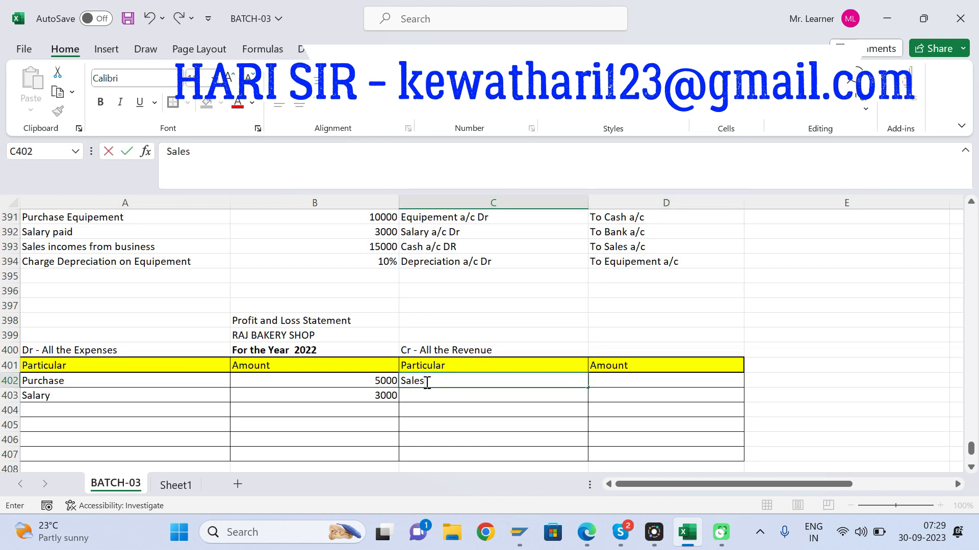
pyautogui.write('es')
pyautogui.press('Tab')
pyautogui.write('15000')
pyautogui.press('Return')
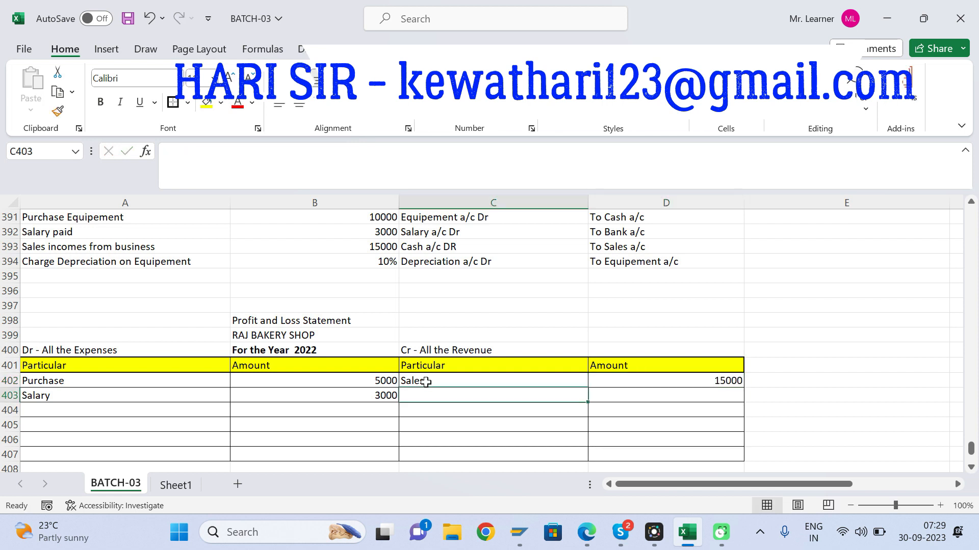
# Step: Check the depreciation entry and equipment cost in the journal, and record the expense: "Depreciation" in A404 with 1000 in B404
pyautogui.click(433, 261)
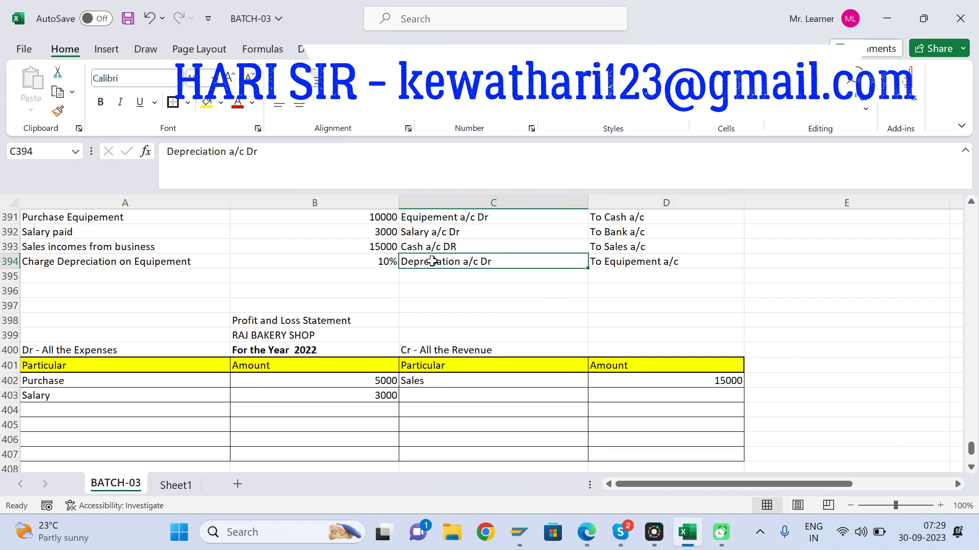
pyautogui.click(383, 217)
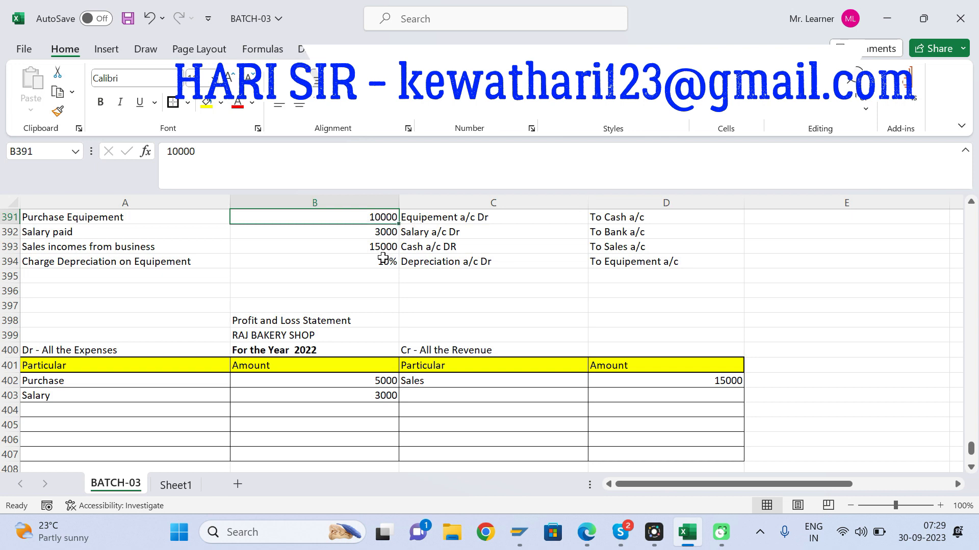
pyautogui.click(451, 265)
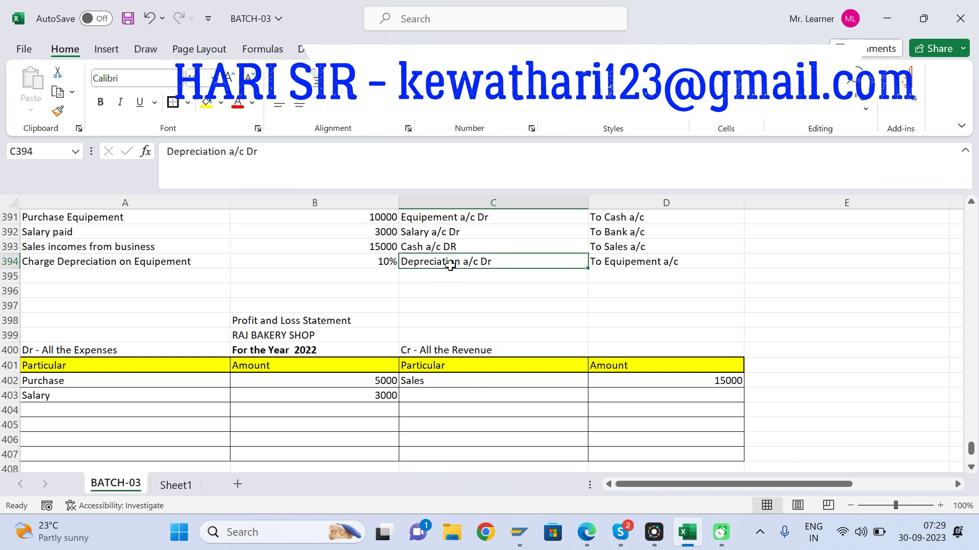
pyautogui.click(45, 411)
pyautogui.write('Deprec')
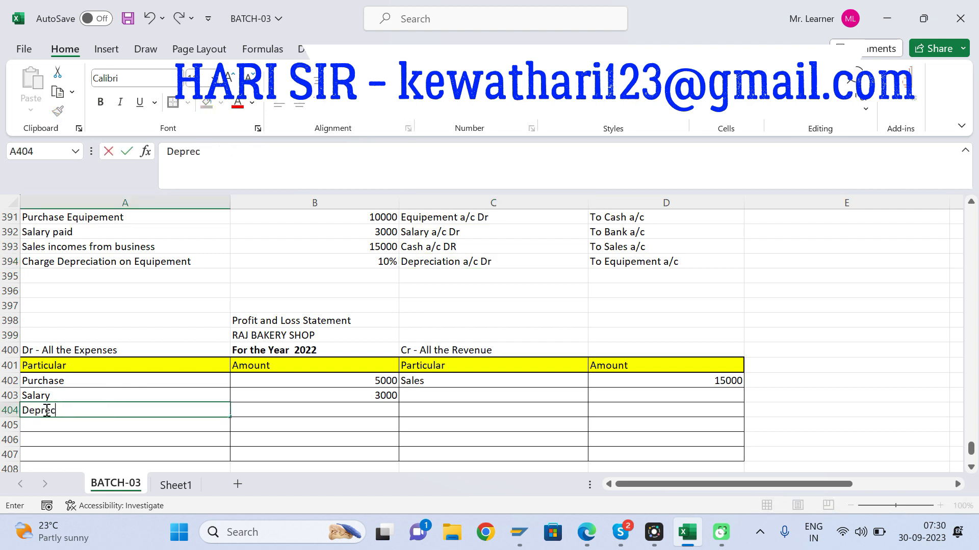
pyautogui.write('iation')
pyautogui.press('Tab')
pyautogui.write('1000')
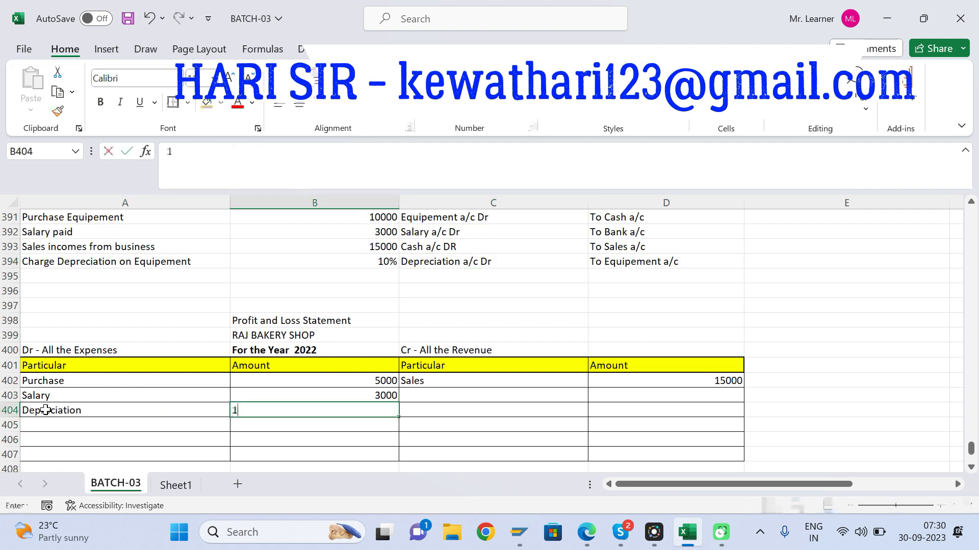
pyautogui.press('Return')
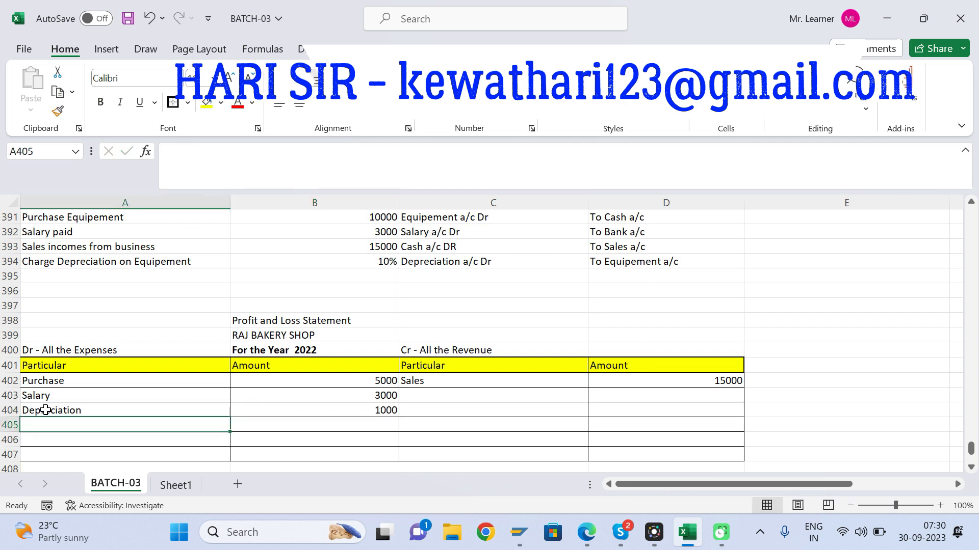
# Step: Check the depreciation's credit account in D394 and deduct the depreciation from Equipement by setting D414 to the formula =10000-1000
pyautogui.click(630, 262)
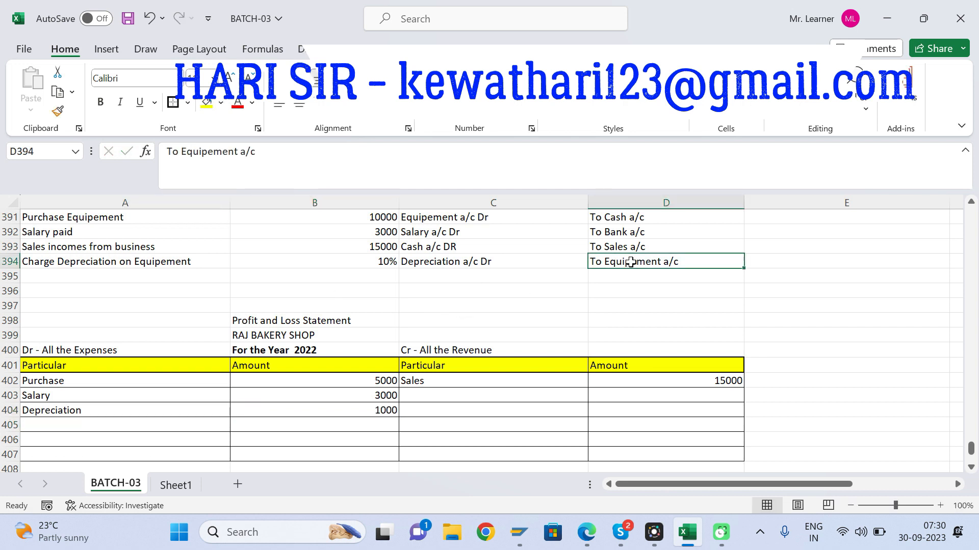
pyautogui.click(591, 406)
pyautogui.press('Return')
pyautogui.press('Down')
pyautogui.press('Down')
pyautogui.press('Down')
pyautogui.press('Down')
pyautogui.press('Down')
pyautogui.press('Down')
pyautogui.press('Down')
pyautogui.press('Down')
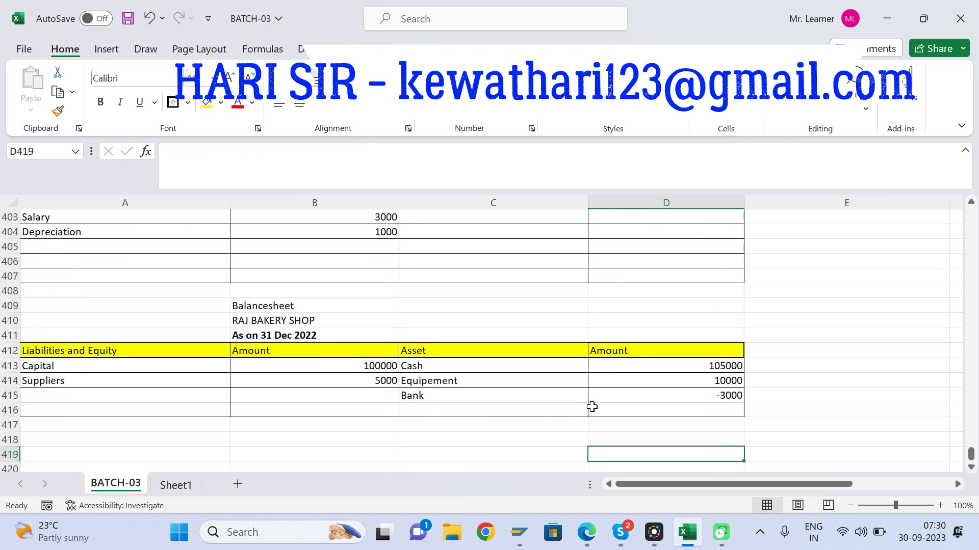
pyautogui.click(710, 380)
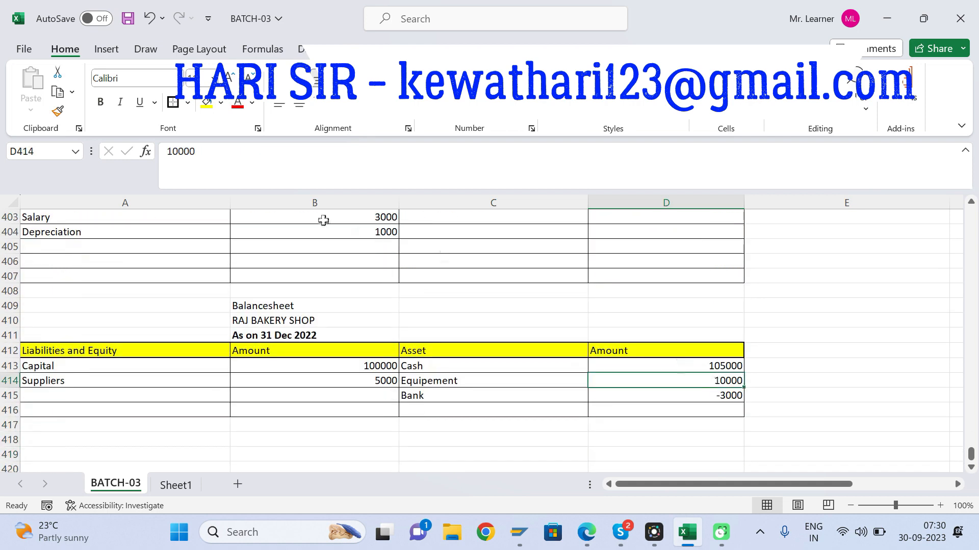
pyautogui.click(243, 152)
pyautogui.write('-1000')
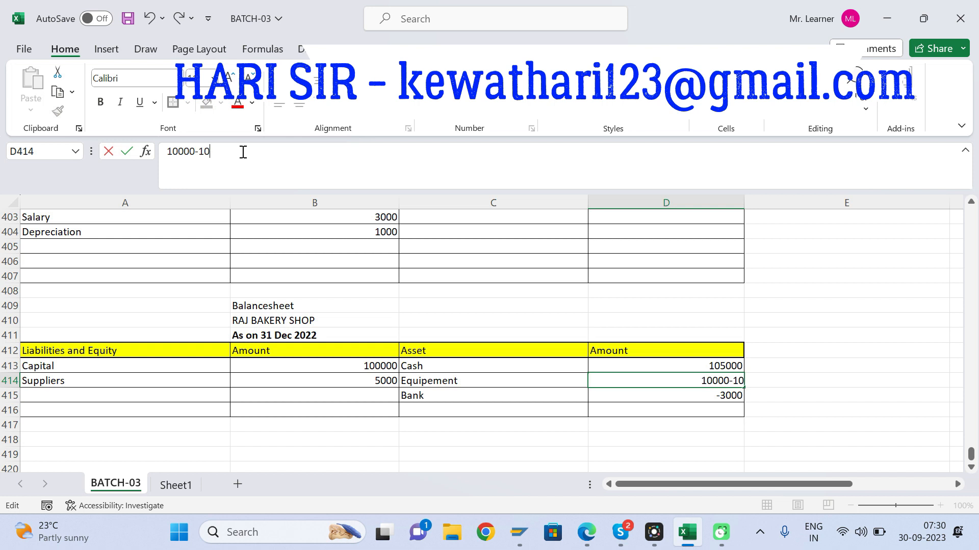
pyautogui.click(168, 152)
pyautogui.write('=')
pyautogui.press('Return')
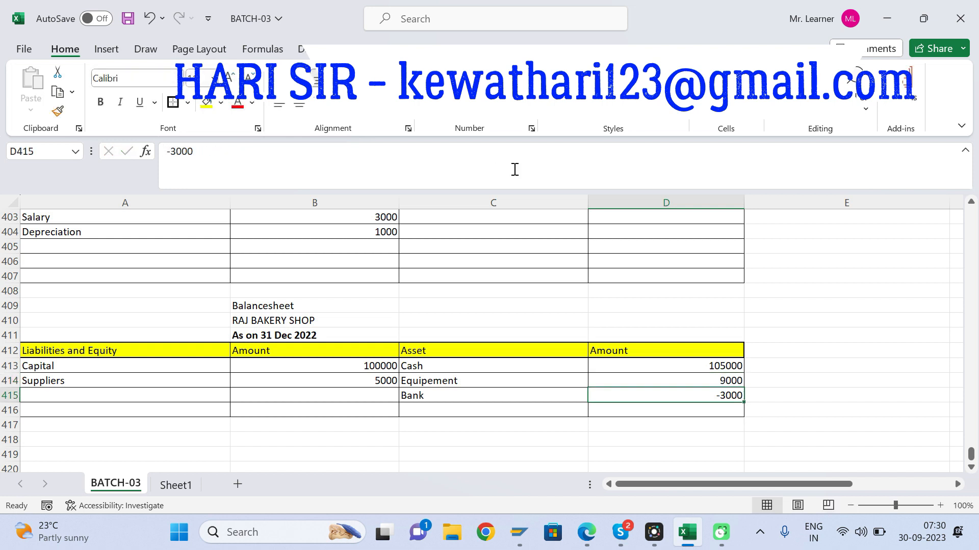
# Step: Review the posted statements and the RAJ BAKERY SHOP journal entries for Jan 2022 to Dec 2022, including the heading in C387
pyautogui.press('Up')
pyautogui.press('Up')
pyautogui.press('Up')
pyautogui.press('Up')
pyautogui.press('Up')
pyautogui.press('Up')
pyautogui.press('Up')
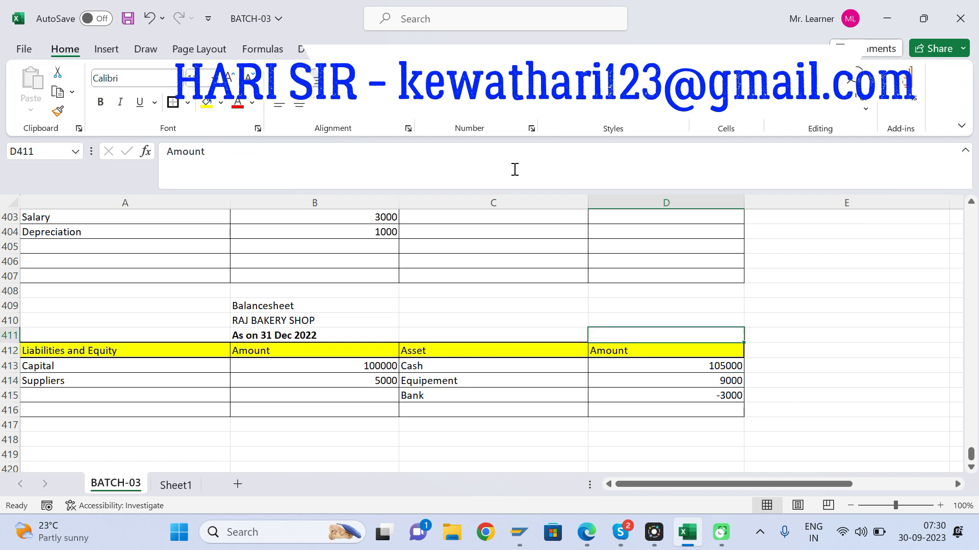
pyautogui.press('Up')
pyautogui.press('Up')
pyautogui.press('Up')
pyautogui.press('Up')
pyautogui.press('Up')
pyautogui.press('Up')
pyautogui.press('Up')
pyautogui.press('Up')
pyautogui.press('Up')
pyautogui.press('Up')
pyautogui.press('Up')
pyautogui.press('Up')
pyautogui.press('Up')
pyautogui.press('Up')
pyautogui.press('Up')
pyautogui.press('Up')
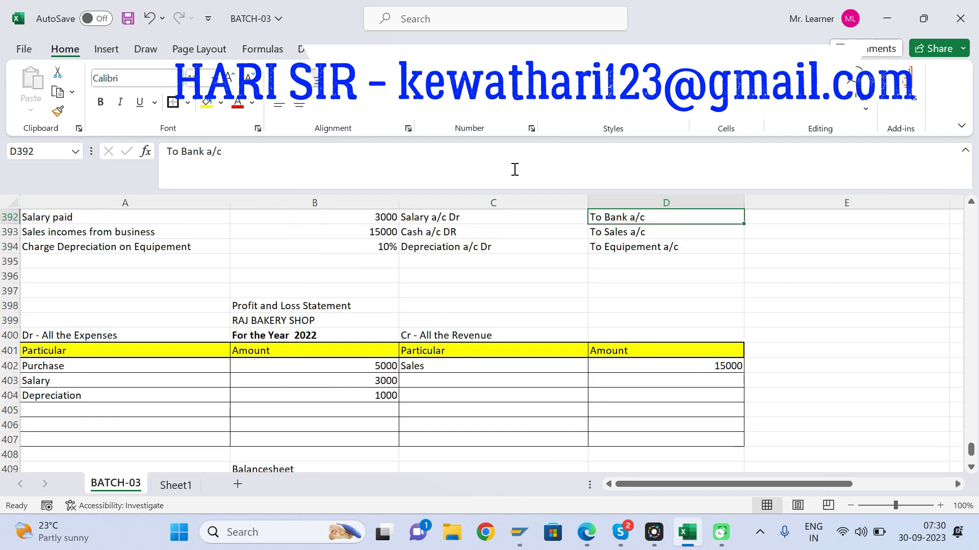
pyautogui.press('Up')
pyautogui.press('Up')
pyautogui.press('Up')
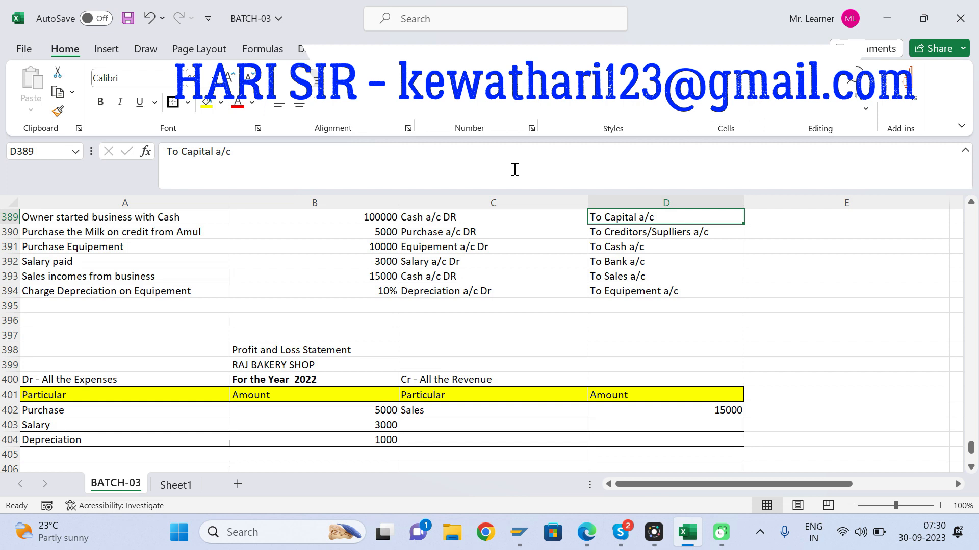
pyautogui.press('Up')
pyautogui.press('Down')
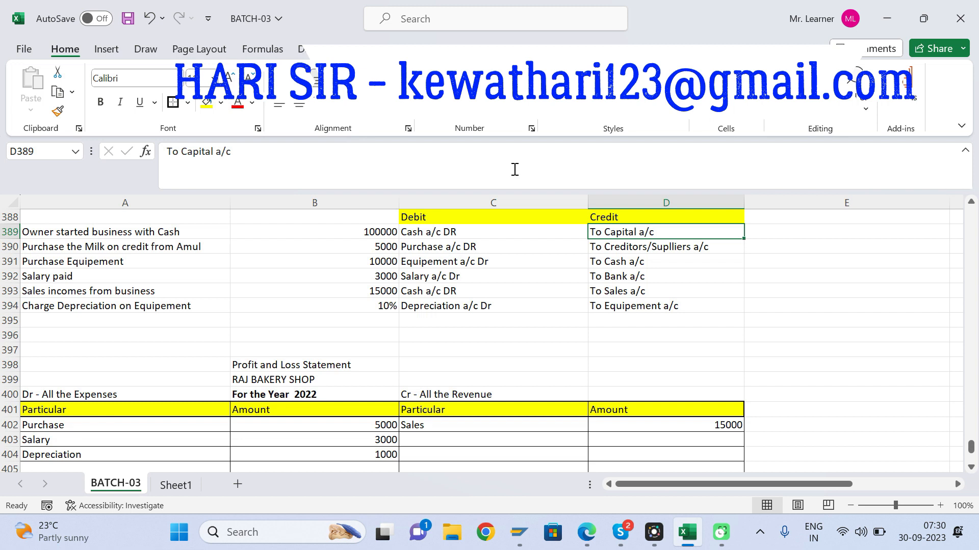
pyautogui.press('Up')
pyautogui.press('Up')
pyautogui.press('Up')
pyautogui.press('Up')
pyautogui.press('Up')
pyautogui.press('Up')
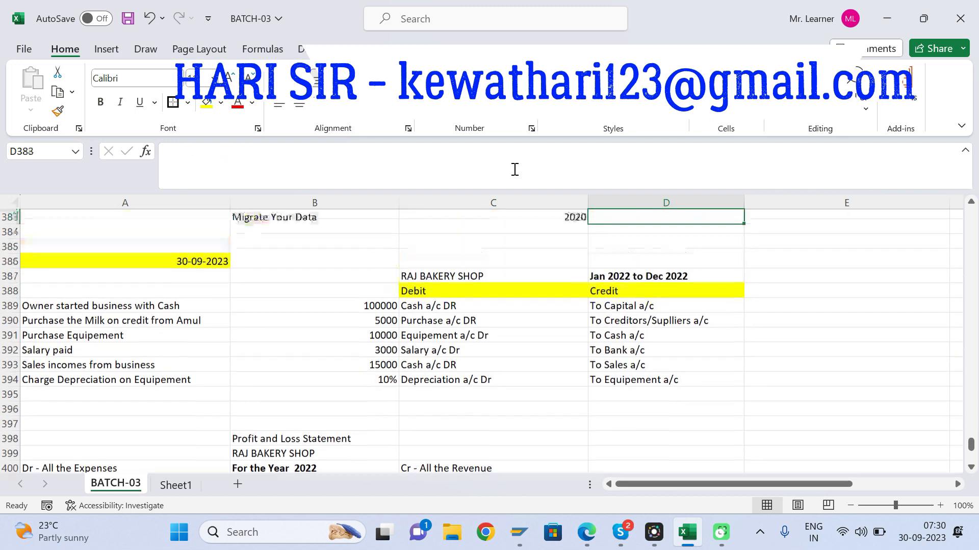
pyautogui.click(442, 274)
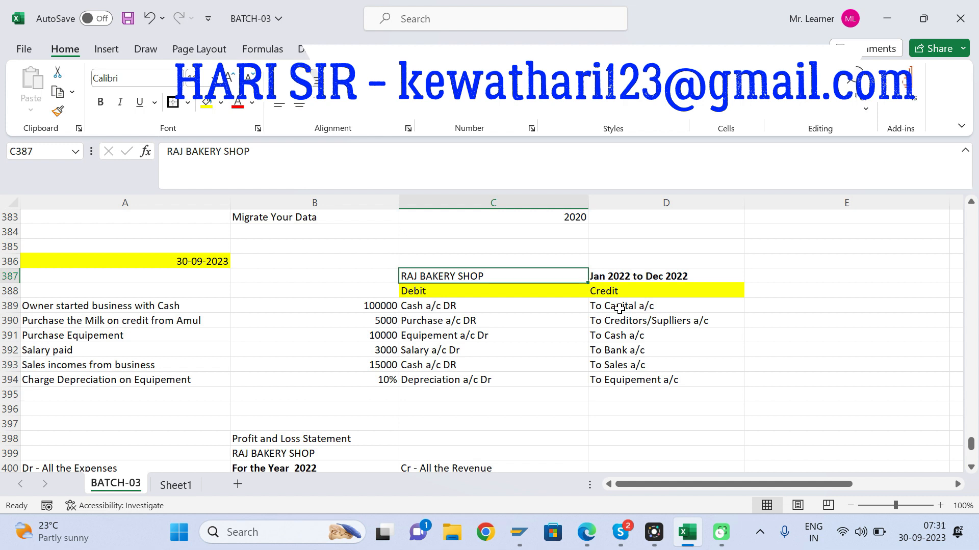
# Step: Review the debit entries of the RAJ BAKERY SHOP journal, continuing down to the Profit and Loss Statement and Balance Sheet
pyautogui.press('Left')
pyautogui.press('Right')
pyautogui.press('Down')
pyautogui.press('Down')
pyautogui.press('Down')
pyautogui.press('Down')
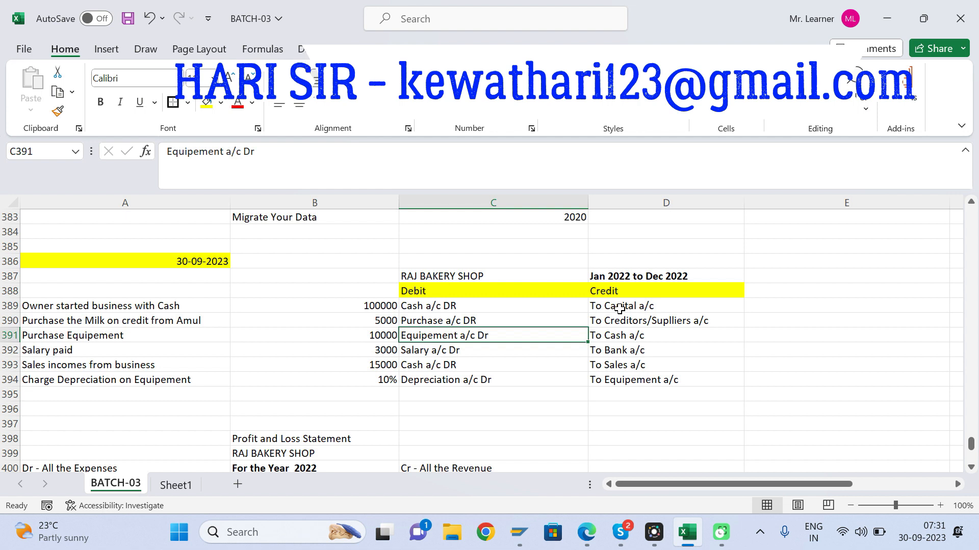
pyautogui.press('Down')
pyautogui.press('Down')
pyautogui.press('Down')
pyautogui.press('Down')
pyautogui.press('Down')
pyautogui.press('Down')
pyautogui.press('Down')
pyautogui.press('Down')
pyautogui.press('Down')
pyautogui.press('Down')
pyautogui.press('Down')
pyautogui.press('Down')
pyautogui.press('Down')
pyautogui.press('Down')
pyautogui.press('Down')
pyautogui.press('Down')
pyautogui.press('Down')
pyautogui.press('Down')
pyautogui.press('Down')
pyautogui.press('Down')
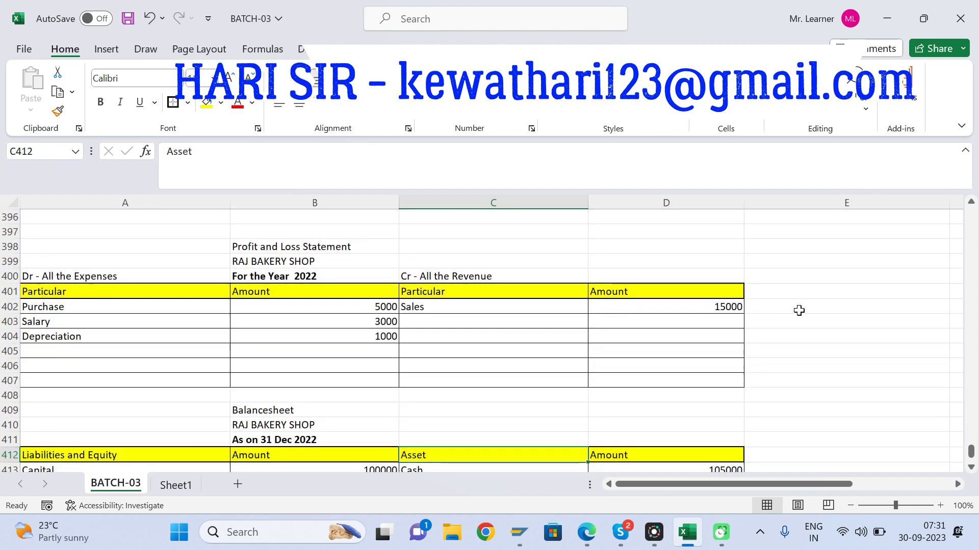
# Step: Add the revenue total to the Profit and Loss Statement: "Total" in C407 with 15000 in D407
pyautogui.click(65, 349)
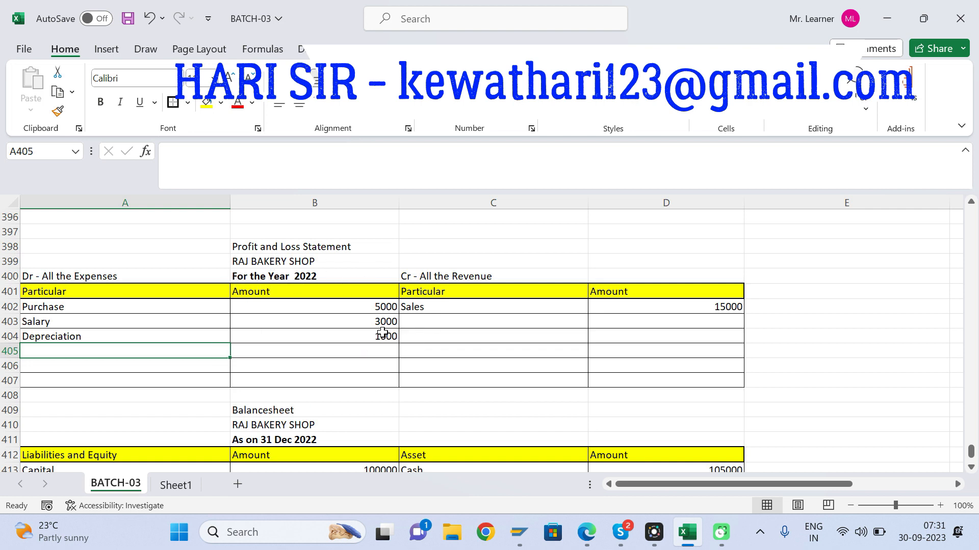
pyautogui.click(701, 303)
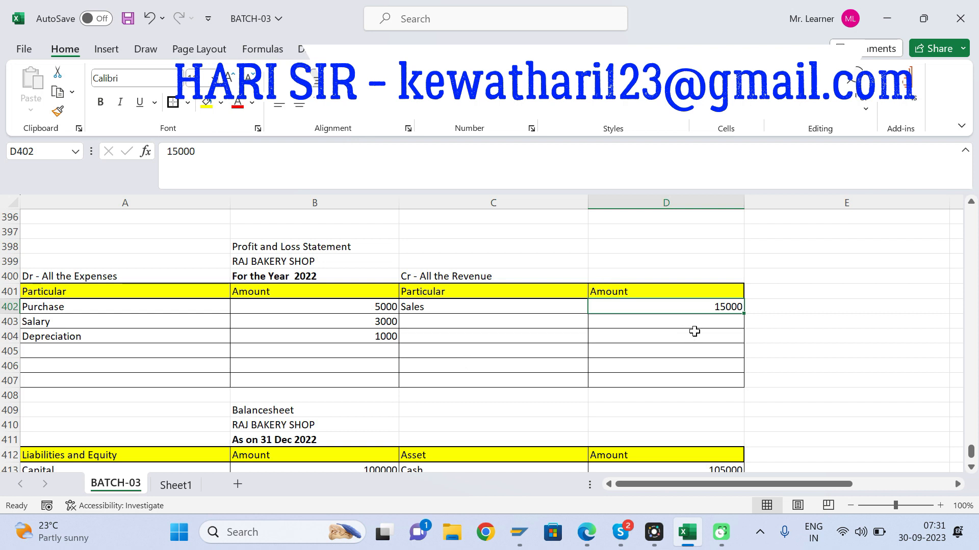
pyautogui.click(463, 383)
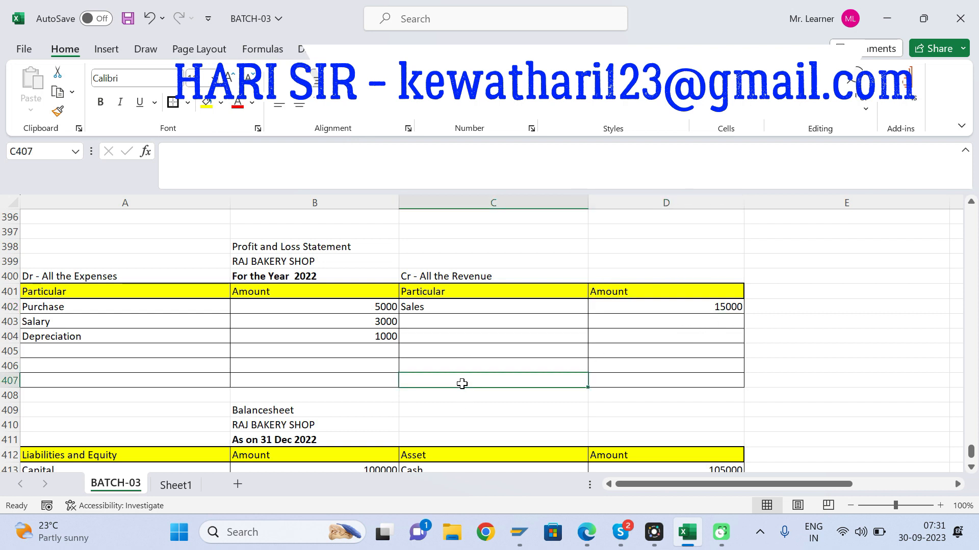
pyautogui.write('Total')
pyautogui.press('Tab')
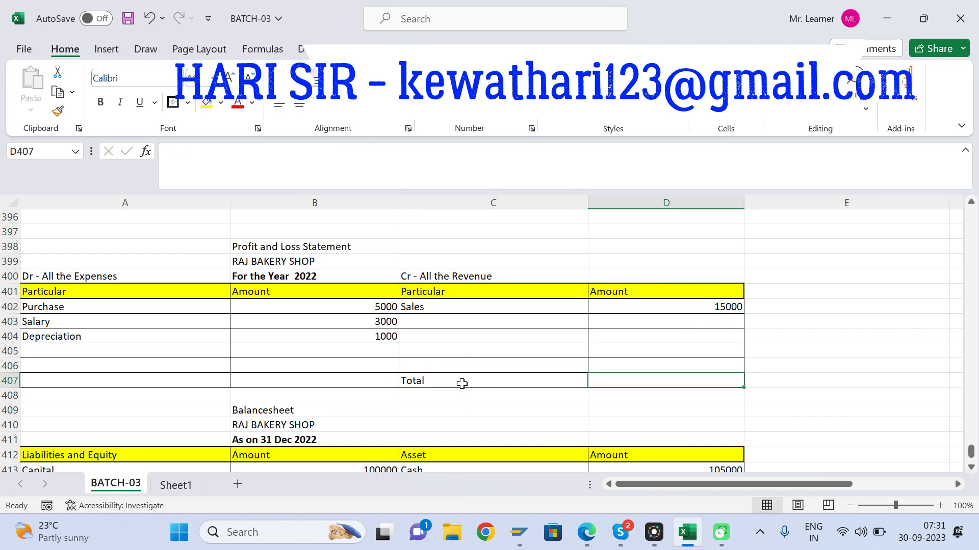
pyautogui.write('15000')
pyautogui.press('Return')
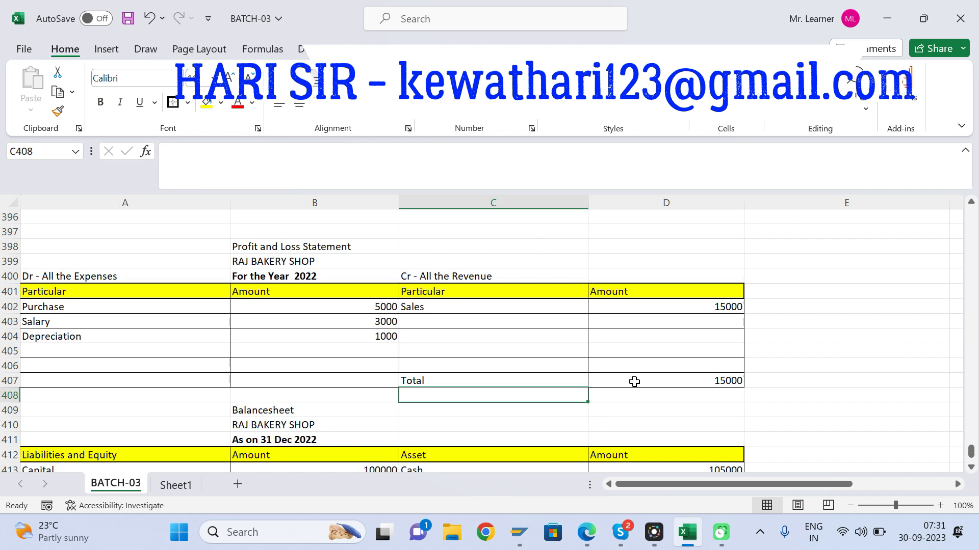
# Step: Switch to the Skype call window to check the meeting, and return to the BATCH-03 workbook in Excel
pyautogui.moveTo(627, 530)
pyautogui.click(621, 459)
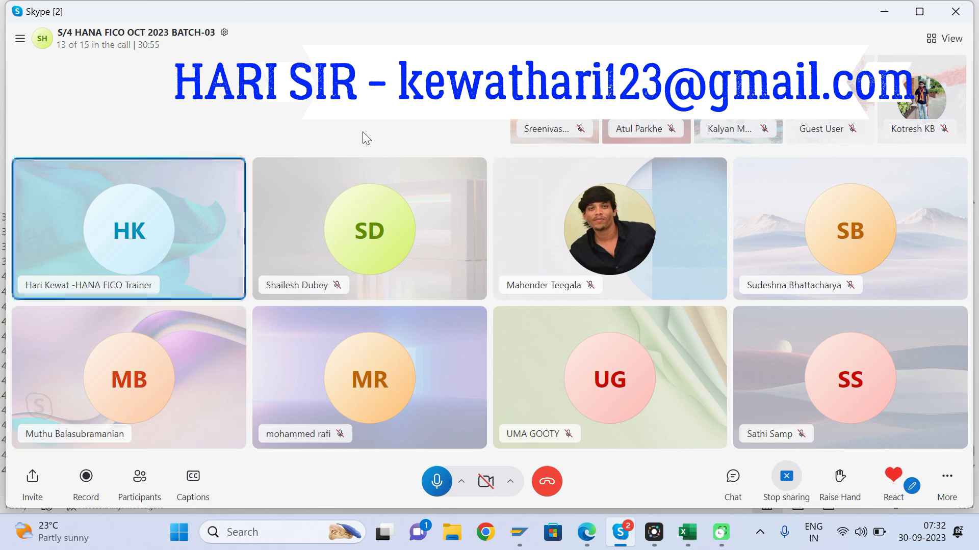
pyautogui.hotkey('alt', 'Tab')
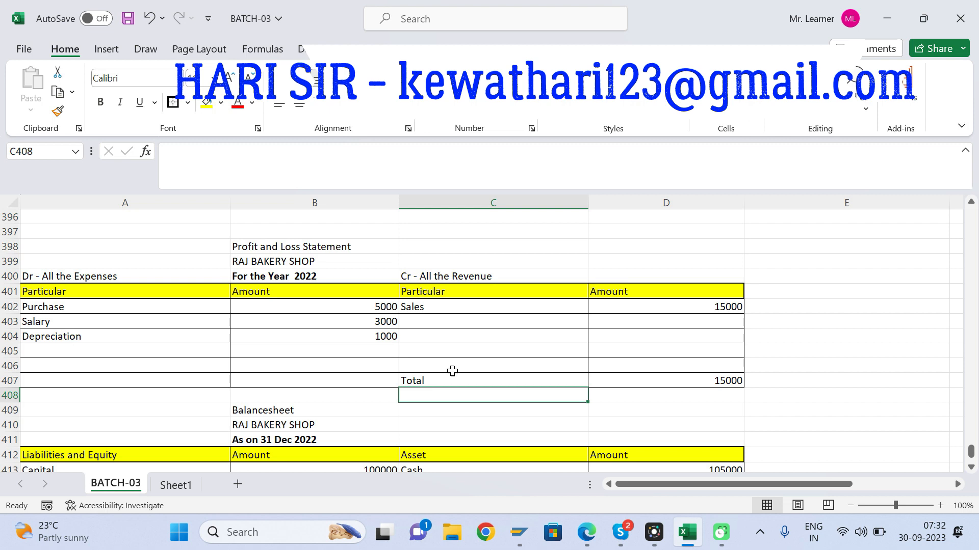
# Step: Go over the revenue side of the Profit and Loss Statement and continue to the Cash amount in D413
pyautogui.click(482, 350)
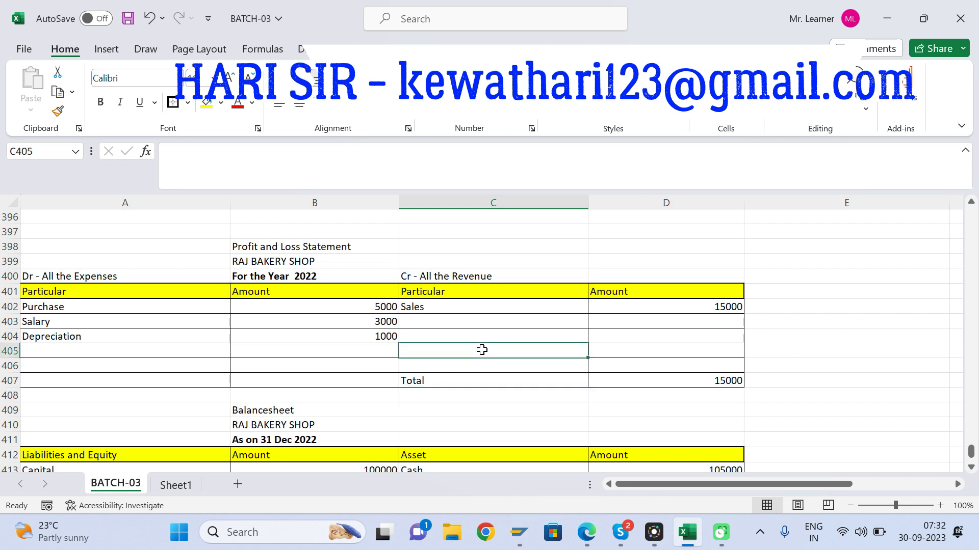
pyautogui.press('Up')
pyautogui.press('Up')
pyautogui.press('Up')
pyautogui.press('Up')
pyautogui.press('Up')
pyautogui.press('Up')
pyautogui.press('Up')
pyautogui.press('Up')
pyautogui.press('Up')
pyautogui.press('Up')
pyautogui.press('Up')
pyautogui.press('Up')
pyautogui.press('Up')
pyautogui.press('Up')
pyautogui.press('Up')
pyautogui.press('Up')
pyautogui.press('Up')
pyautogui.press('Up')
pyautogui.press('Up')
pyautogui.press('Up')
pyautogui.press('Down')
pyautogui.press('Down')
pyautogui.press('Down')
pyautogui.press('Down')
pyautogui.press('Down')
pyautogui.press('Down')
pyautogui.press('Down')
pyautogui.press('Down')
pyautogui.press('Down')
pyautogui.press('Down')
pyautogui.press('Down')
pyautogui.press('Down')
pyautogui.press('Down')
pyautogui.press('Down')
pyautogui.press('Down')
pyautogui.press('Down')
pyautogui.press('Down')
pyautogui.press('Down')
pyautogui.press('Down')
pyautogui.press('Down')
pyautogui.press('Down')
pyautogui.press('Down')
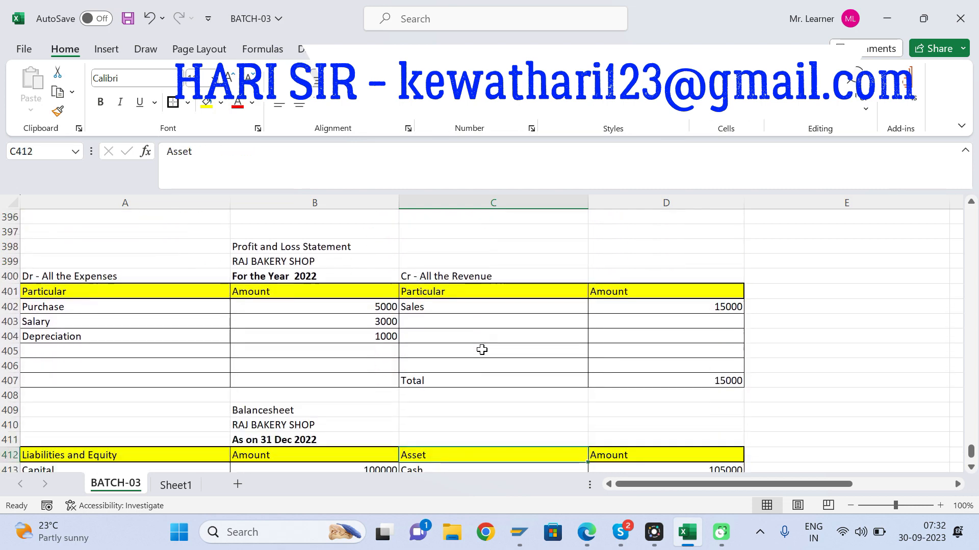
pyautogui.press('Down')
pyautogui.press('Up')
pyautogui.press('Right')
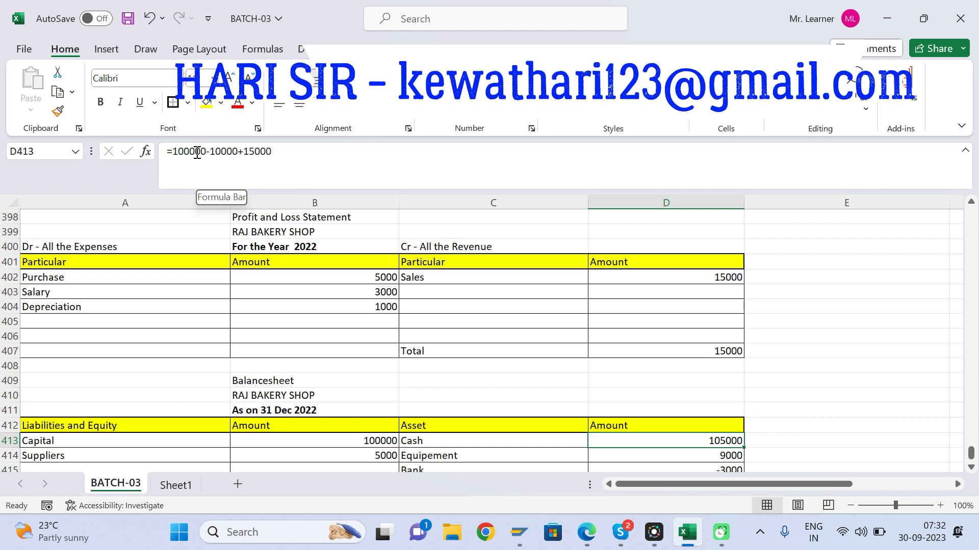
# Step: Try to put a plus sign before 100000 in the Cash formula in D413, checking each of its terms
pyautogui.click(174, 151)
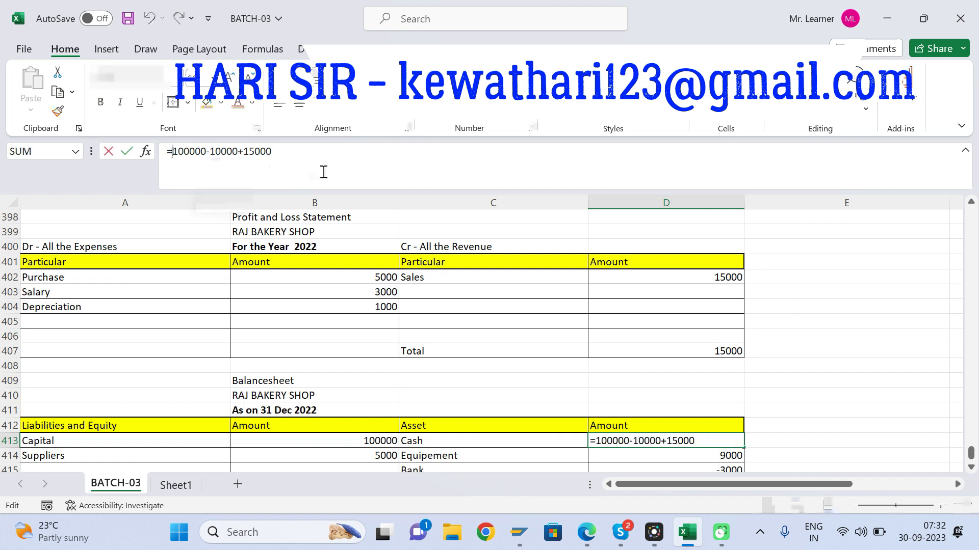
pyautogui.write('+')
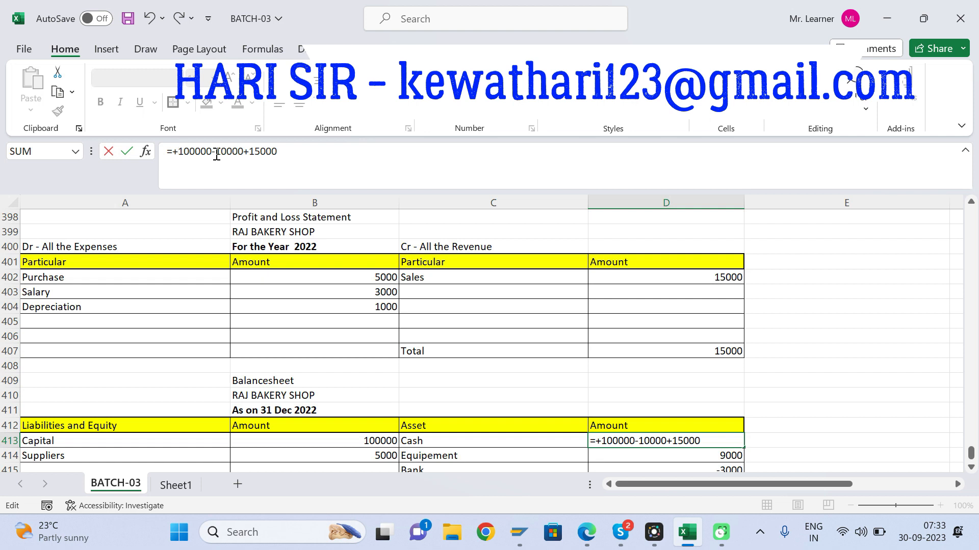
pyautogui.moveTo(214, 152); pyautogui.dragTo(175, 151)
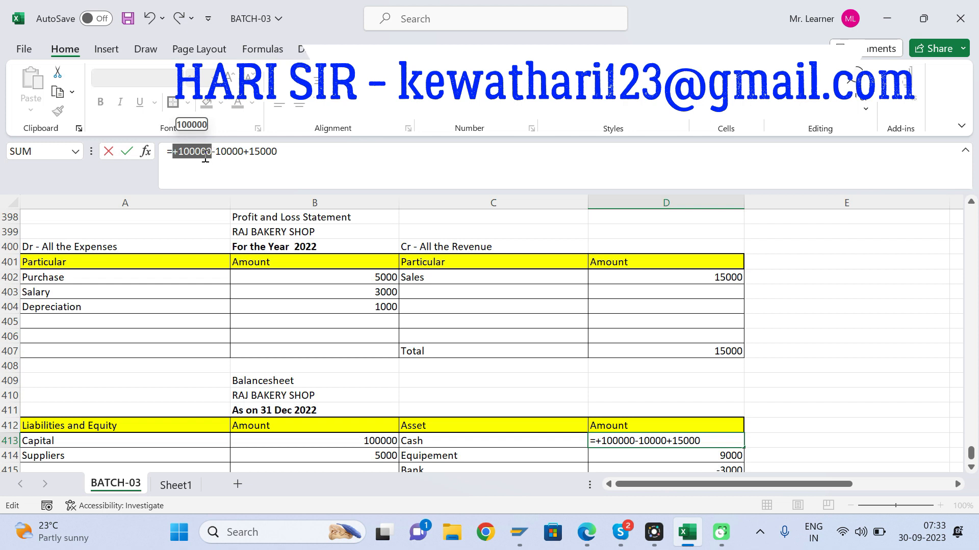
pyautogui.moveTo(244, 153); pyautogui.dragTo(219, 158)
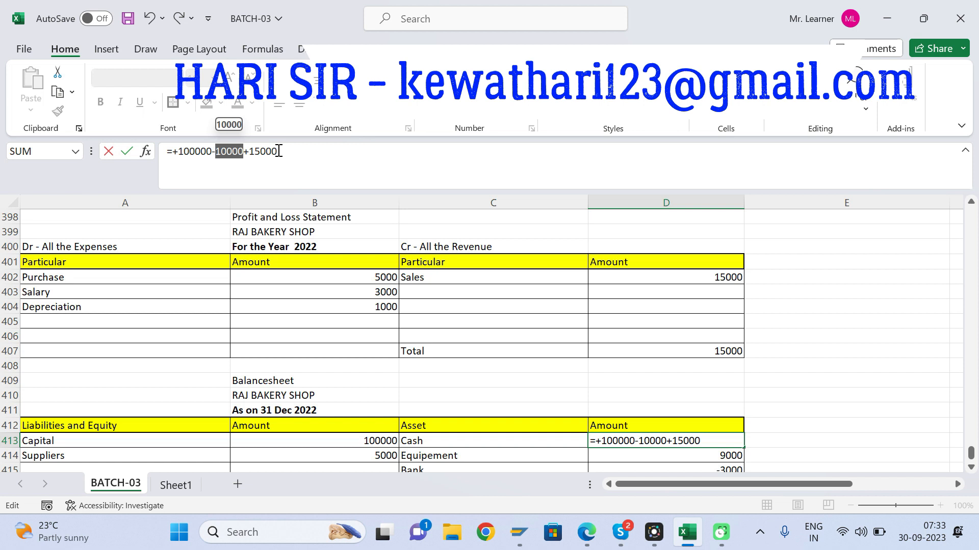
pyautogui.moveTo(278, 151); pyautogui.dragTo(249, 152)
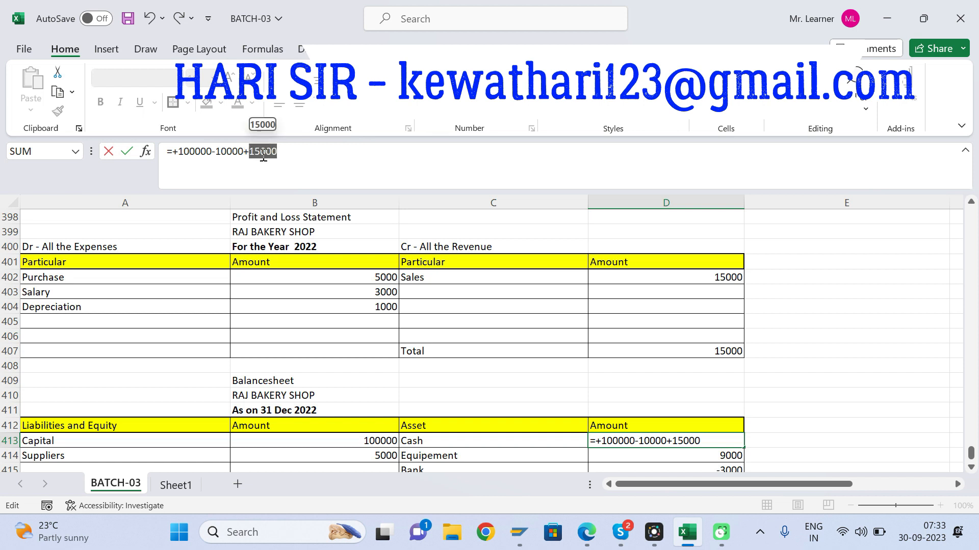
pyautogui.click(305, 157)
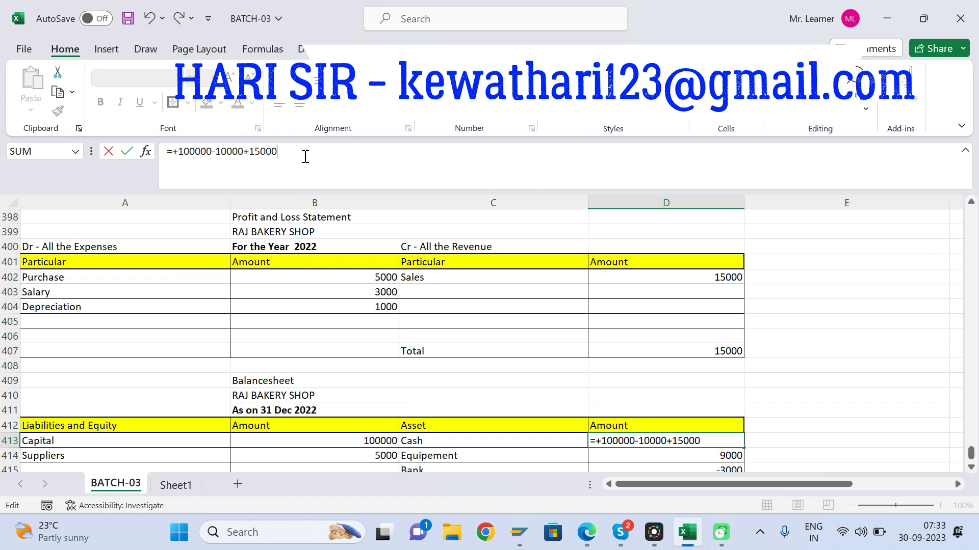
pyautogui.press('Return')
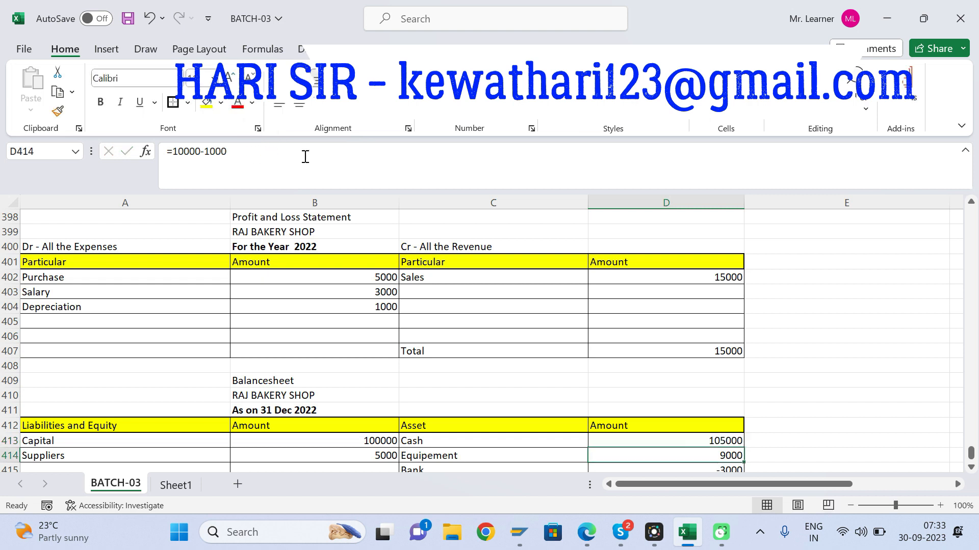
# Step: Examine the individual terms of the Cash formula in D413 and the formula as a whole, leaving it unedited
pyautogui.press('Up')
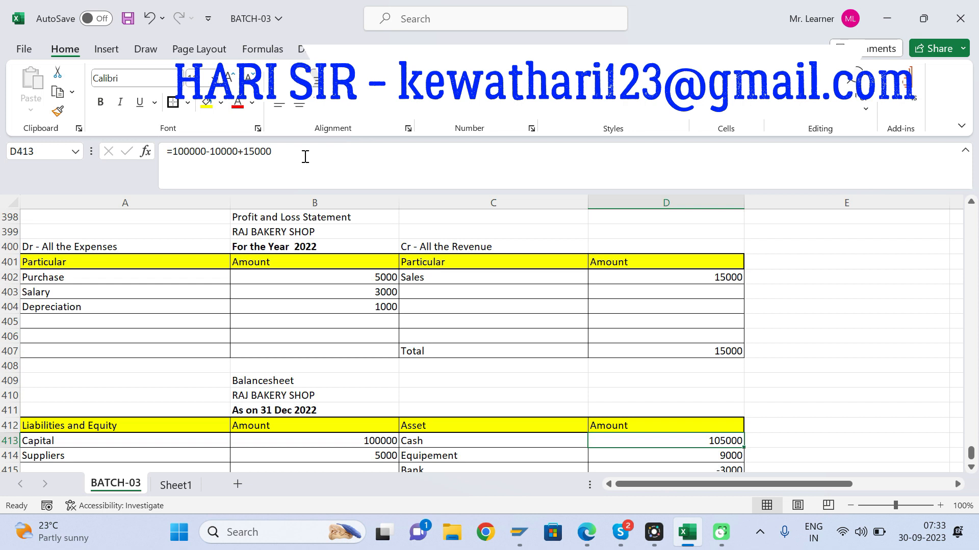
pyautogui.press('F2')
pyautogui.moveTo(207, 153); pyautogui.dragTo(173, 155)
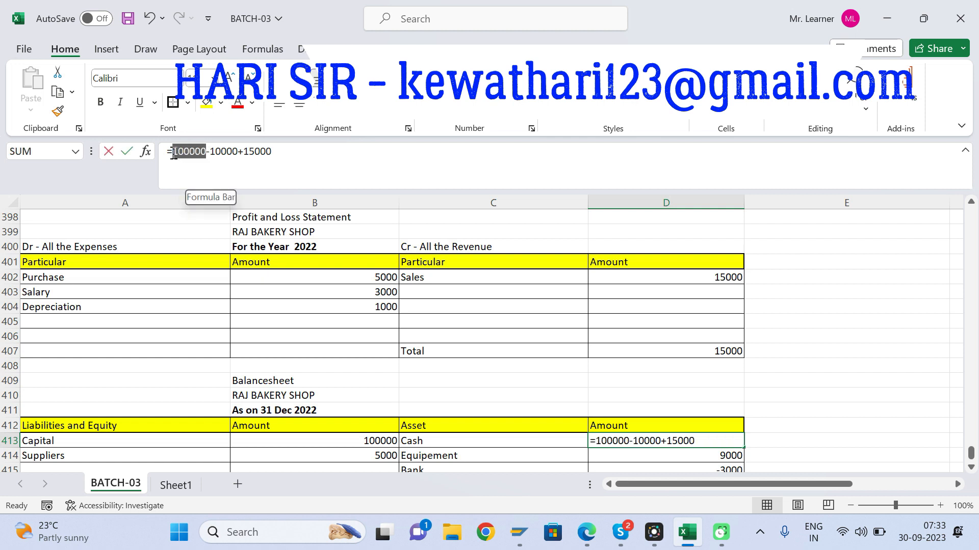
pyautogui.doubleClick(228, 153)
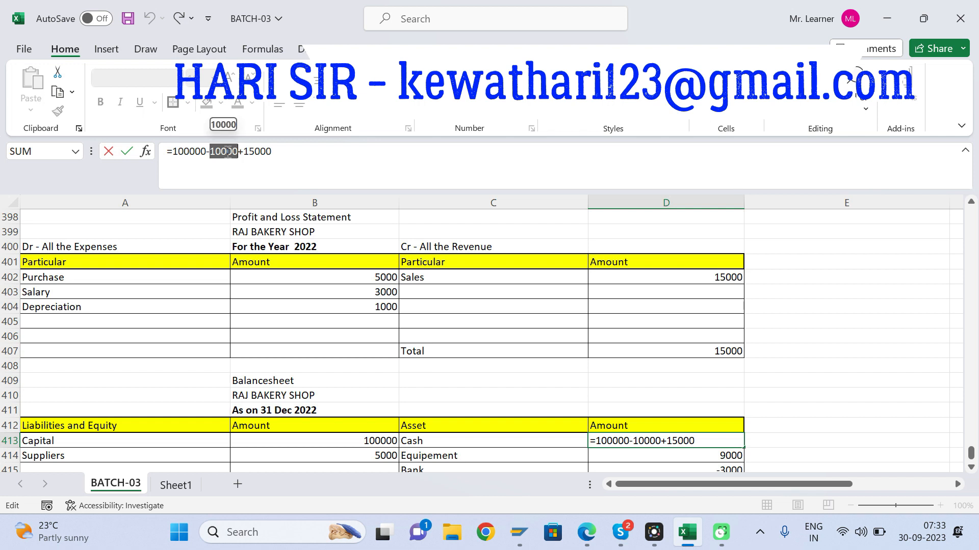
pyautogui.click(271, 152)
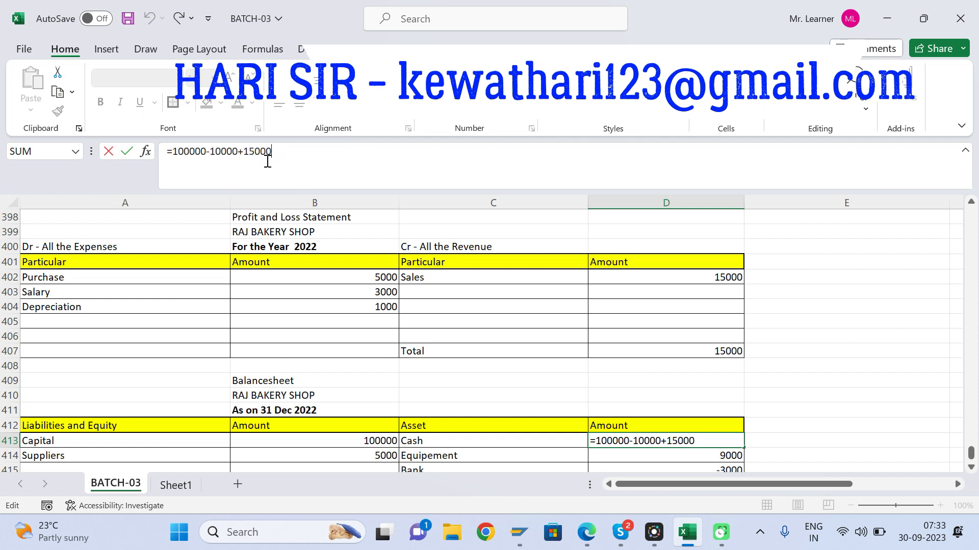
pyautogui.moveTo(281, 152); pyautogui.dragTo(173, 152)
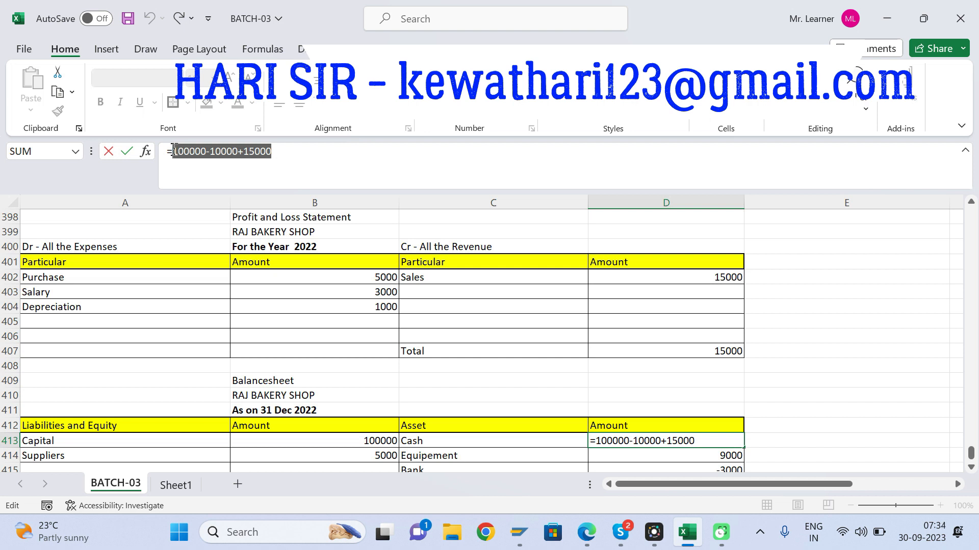
pyautogui.click(568, 431)
pyautogui.press('Escape')
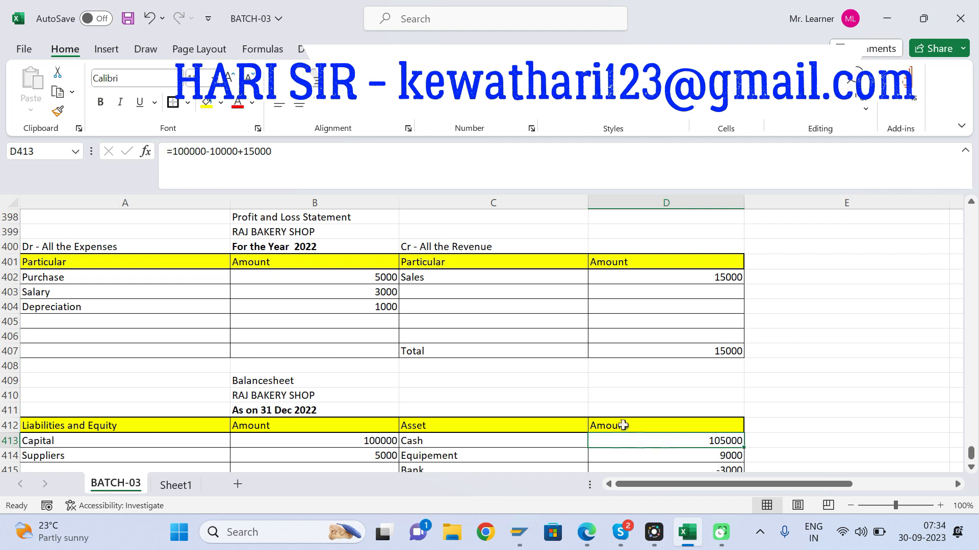
# Step: Add the expense total to the Profit and Loss Statement: "Total" in A407 with =SUM(B402:B406) in B407
pyautogui.click(728, 279)
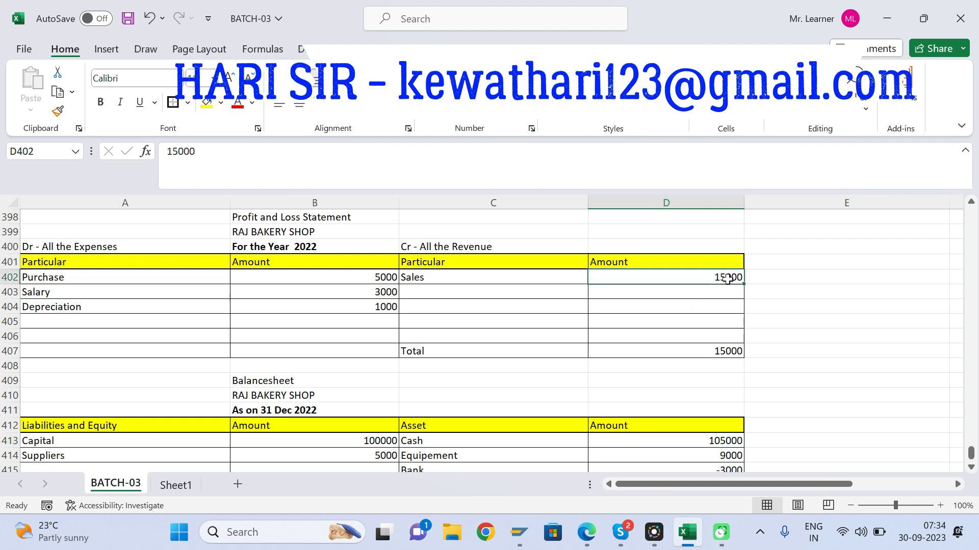
pyautogui.click(724, 349)
pyautogui.press('Left')
pyautogui.press('Left')
pyautogui.press('Left')
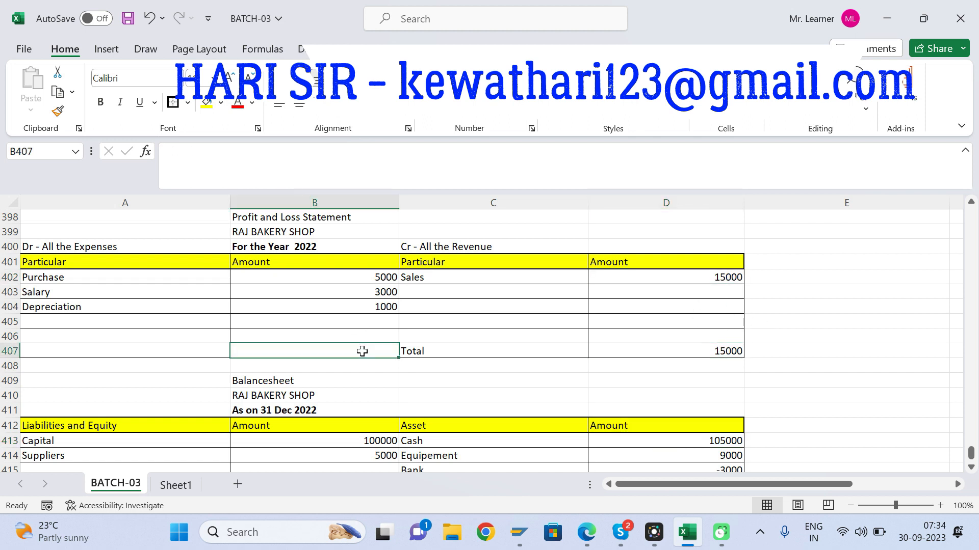
pyautogui.write('Total')
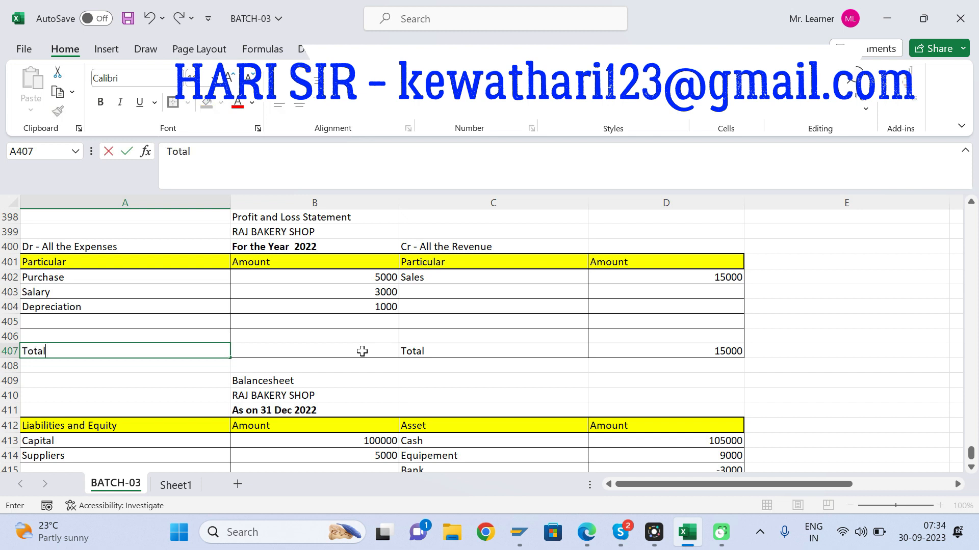
pyautogui.press('Tab')
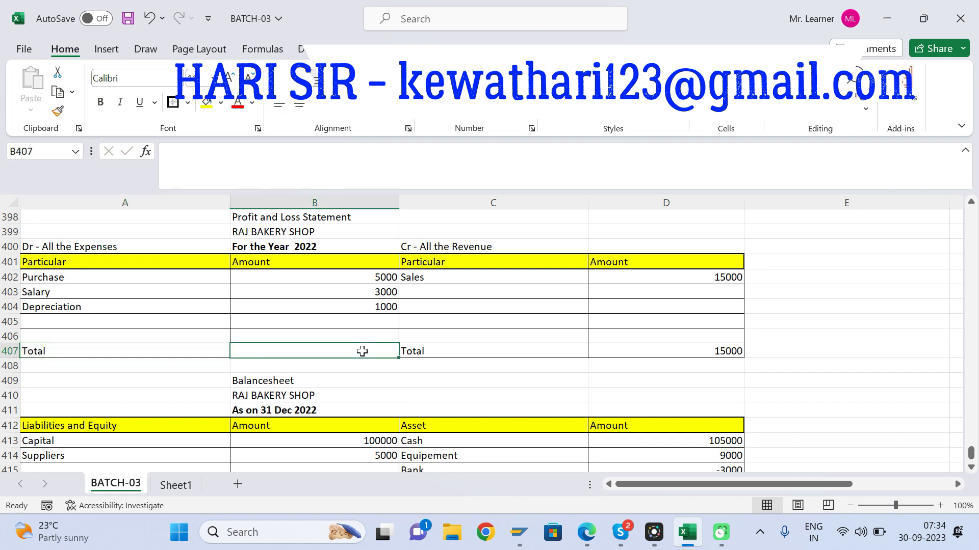
pyautogui.hotkey('alt', '=')
pyautogui.press('Return')
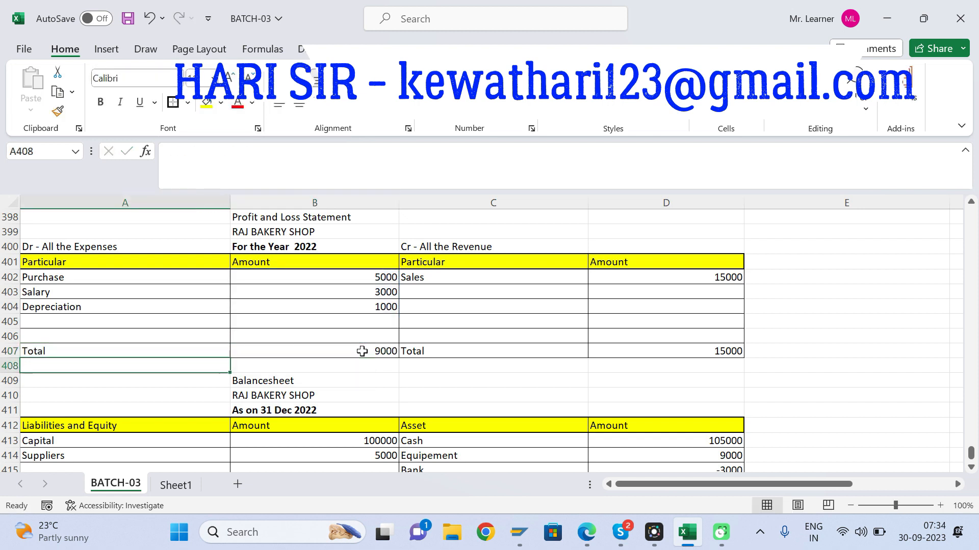
# Step: Compare the expense total in B407 with the revenue total in D407 of the Profit and Loss Statement
pyautogui.click(362, 351)
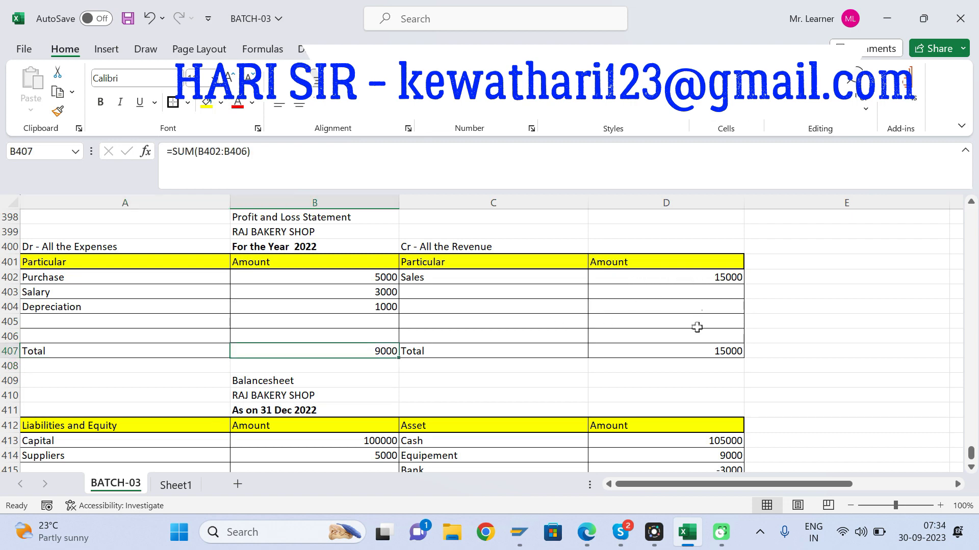
pyautogui.click(720, 351)
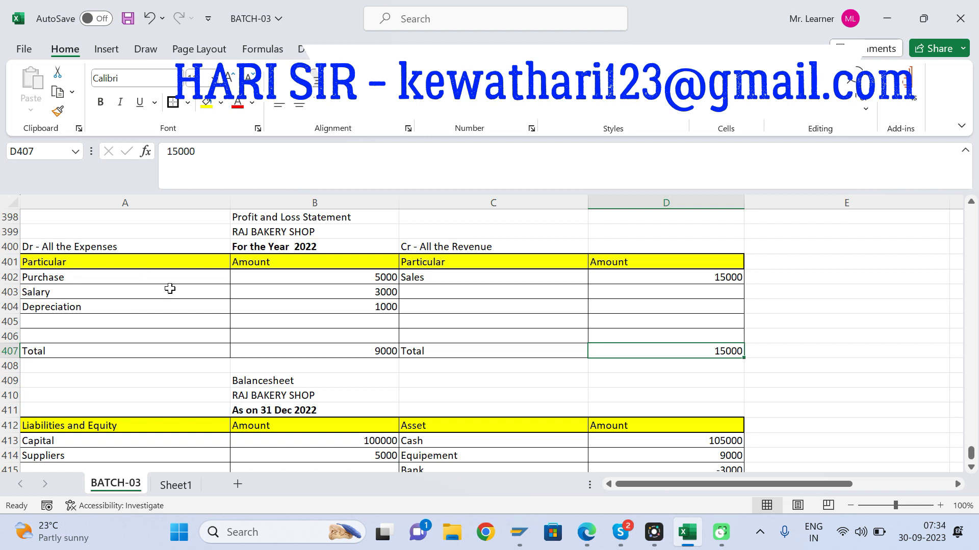
pyautogui.click(375, 349)
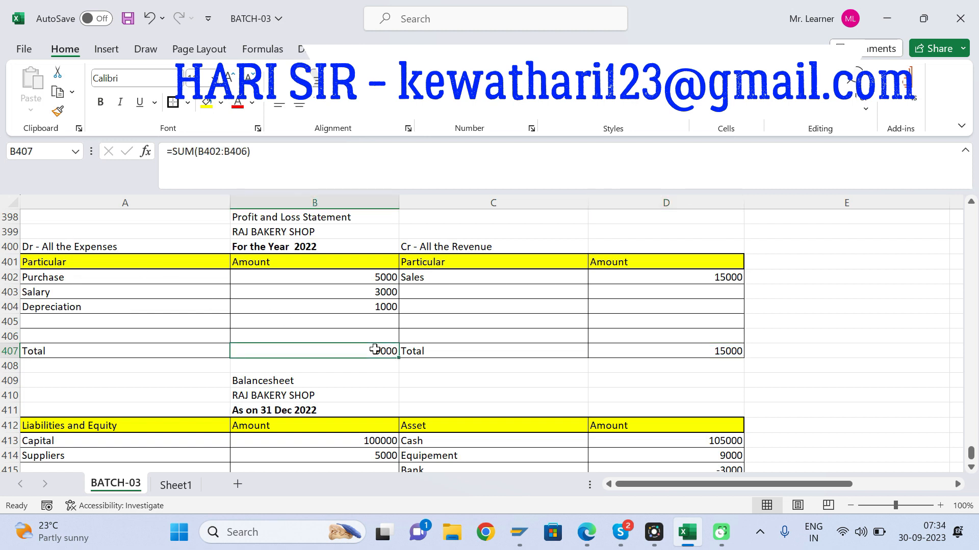
pyautogui.click(720, 352)
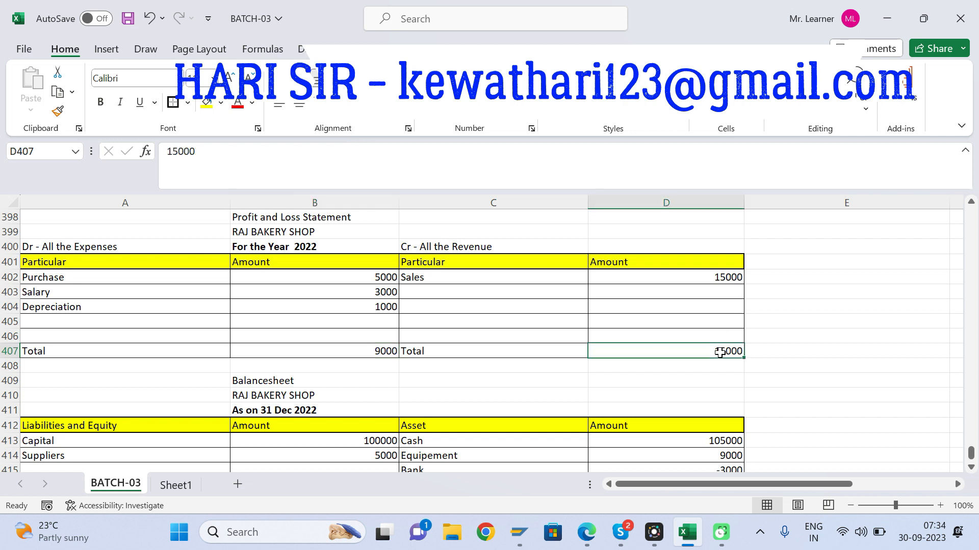
pyautogui.click(352, 356)
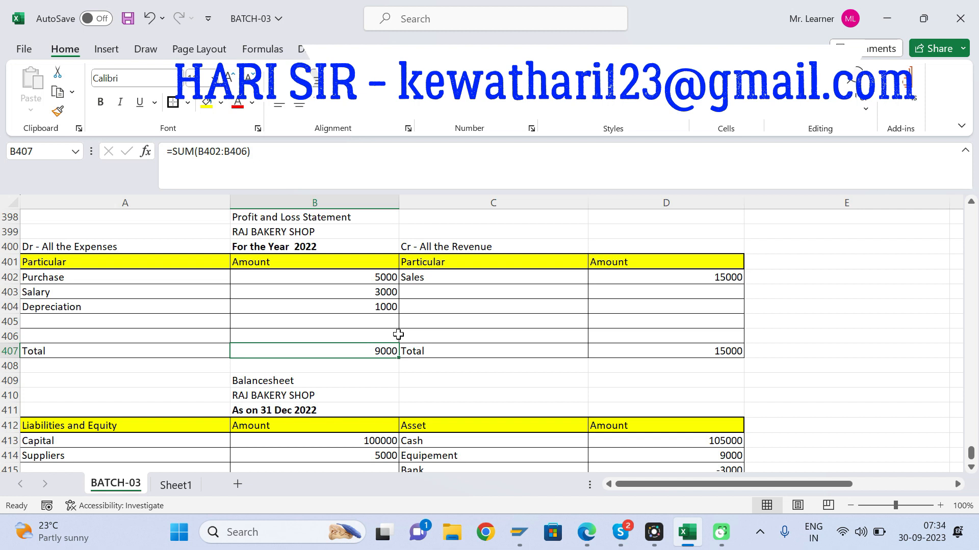
# Step: Examine the Cash and Equipement formulas in D413 and D414, and compare the revenue and expense totals in D407 and B407
pyautogui.click(774, 343)
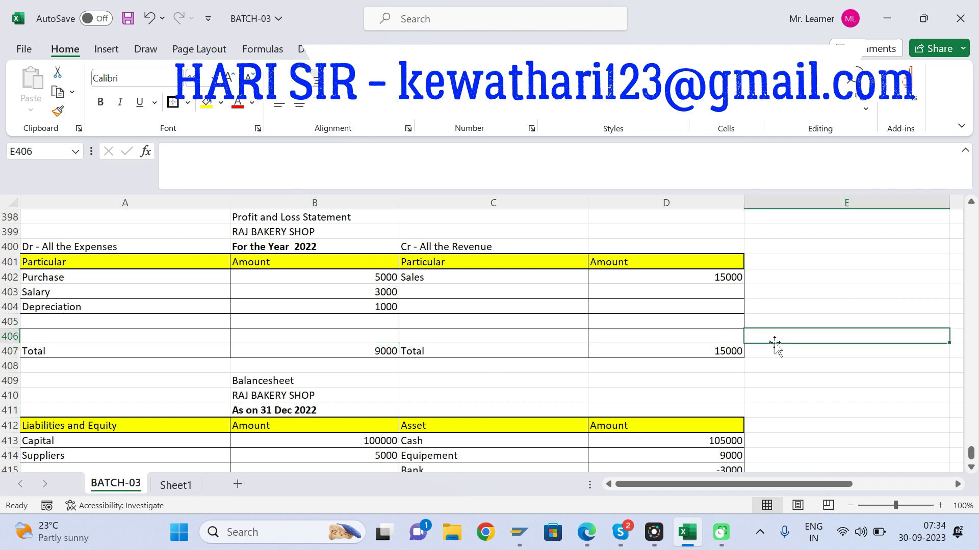
pyautogui.click(590, 384)
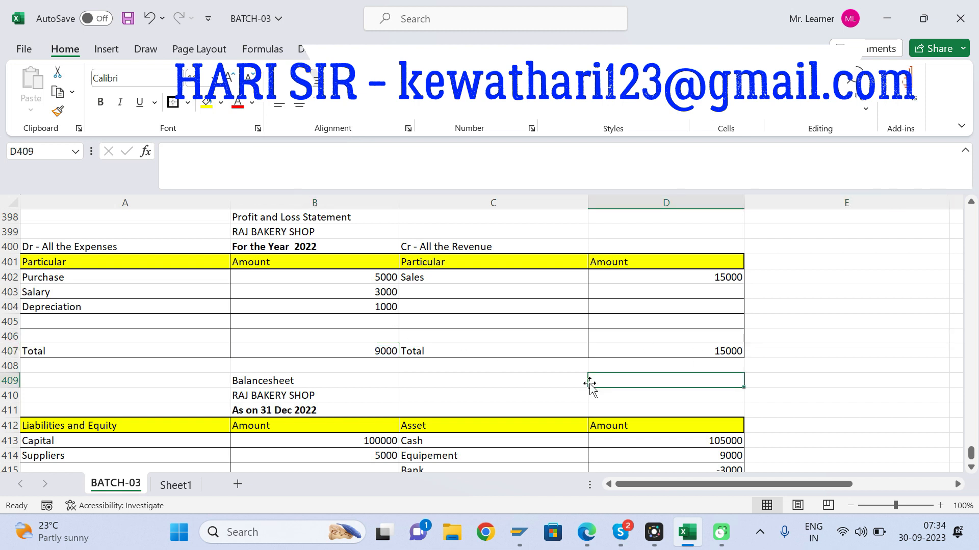
pyautogui.click(531, 380)
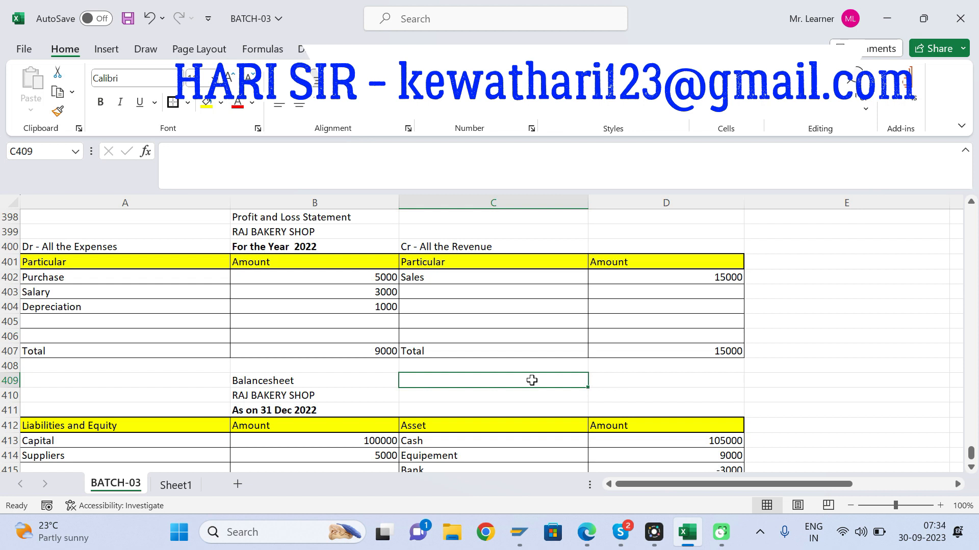
pyautogui.press('Down')
pyautogui.press('Down')
pyautogui.press('Down')
pyautogui.press('Down')
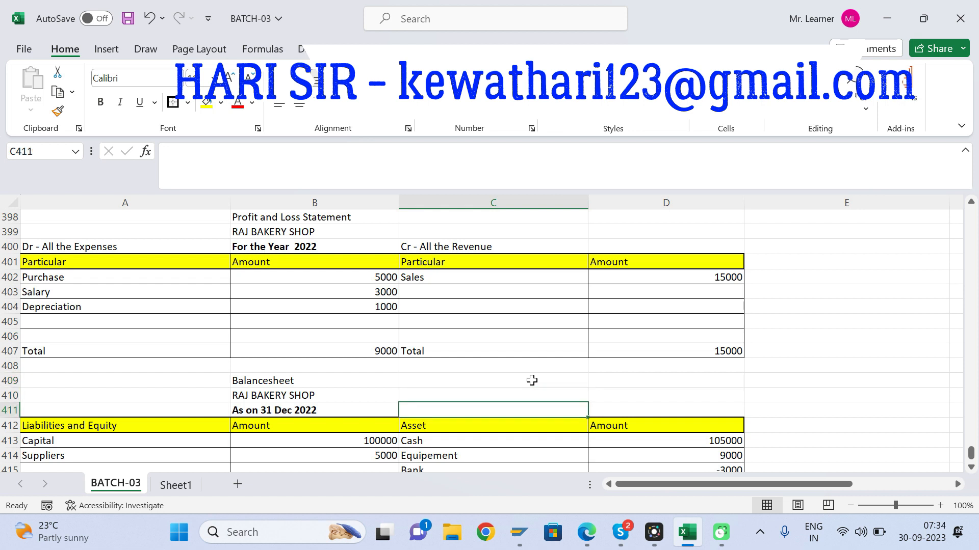
pyautogui.press('Right')
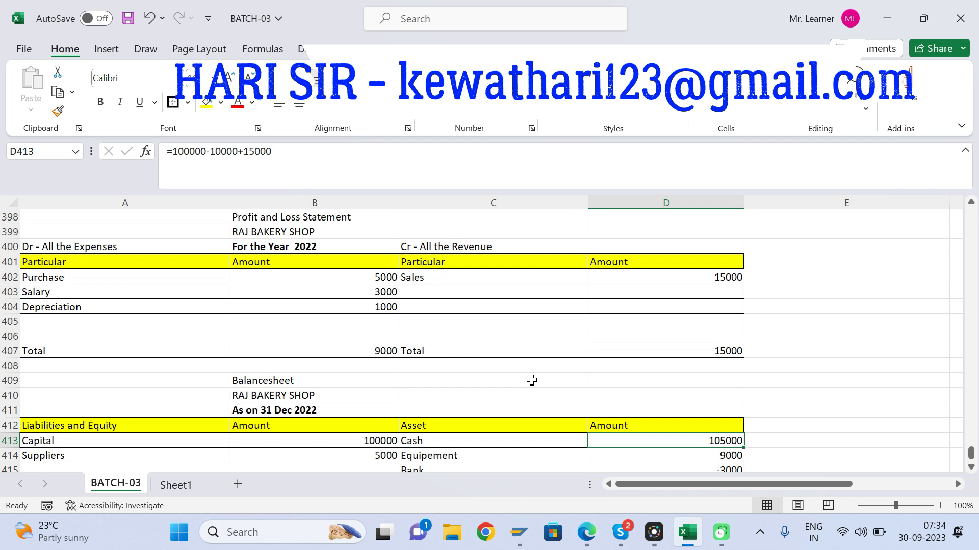
pyautogui.click(723, 398)
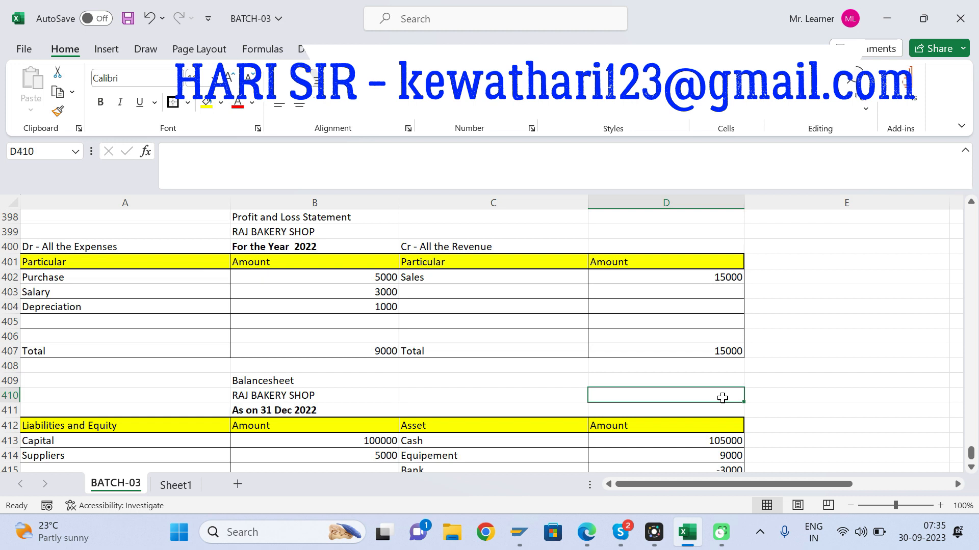
pyautogui.click(725, 456)
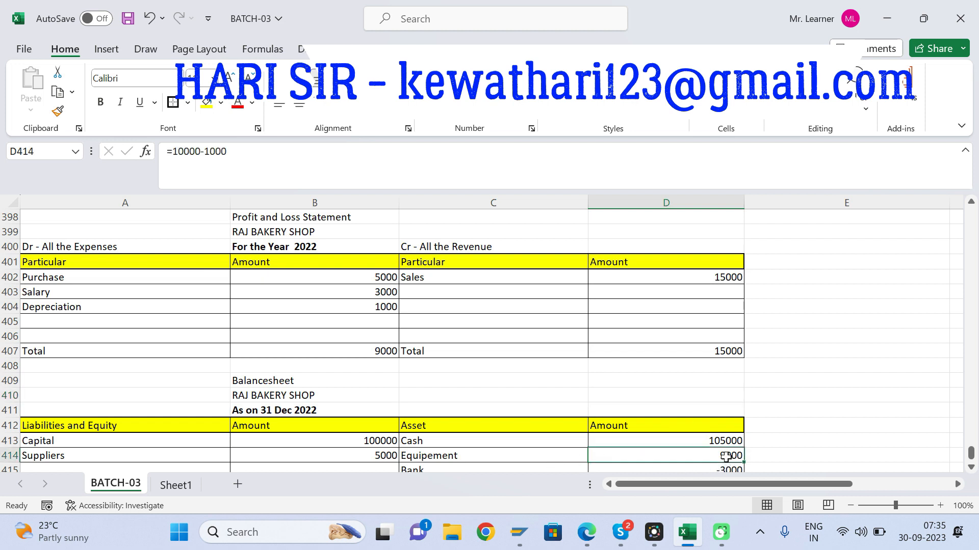
pyautogui.click(716, 440)
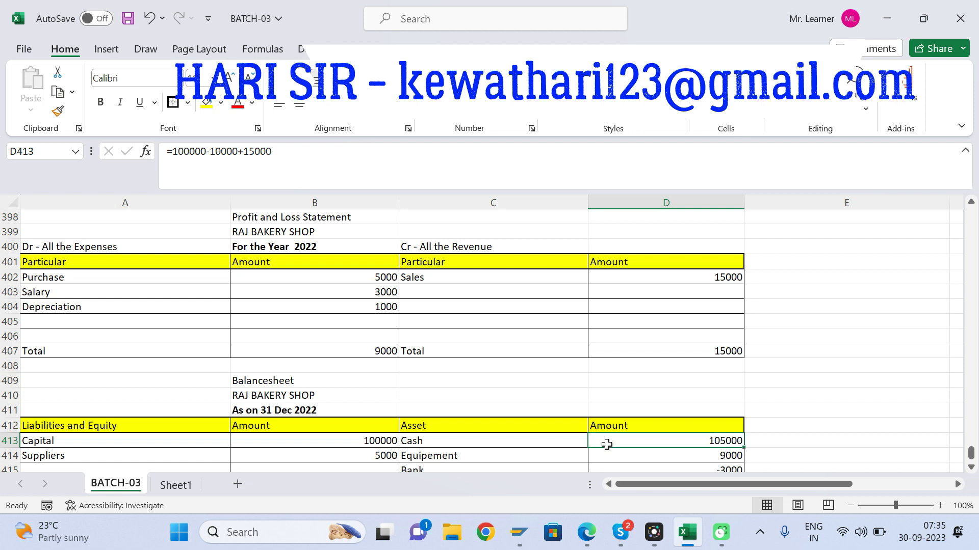
pyautogui.click(736, 348)
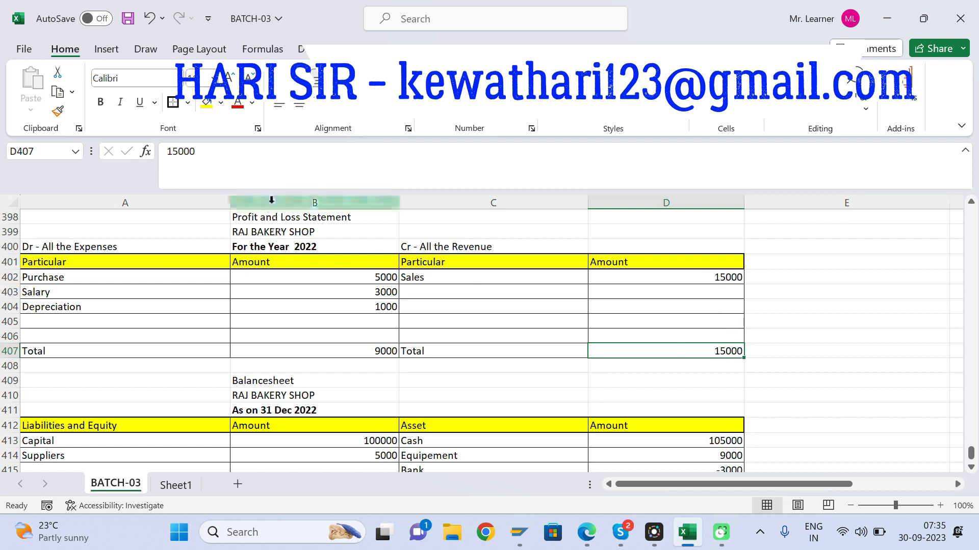
pyautogui.click(382, 351)
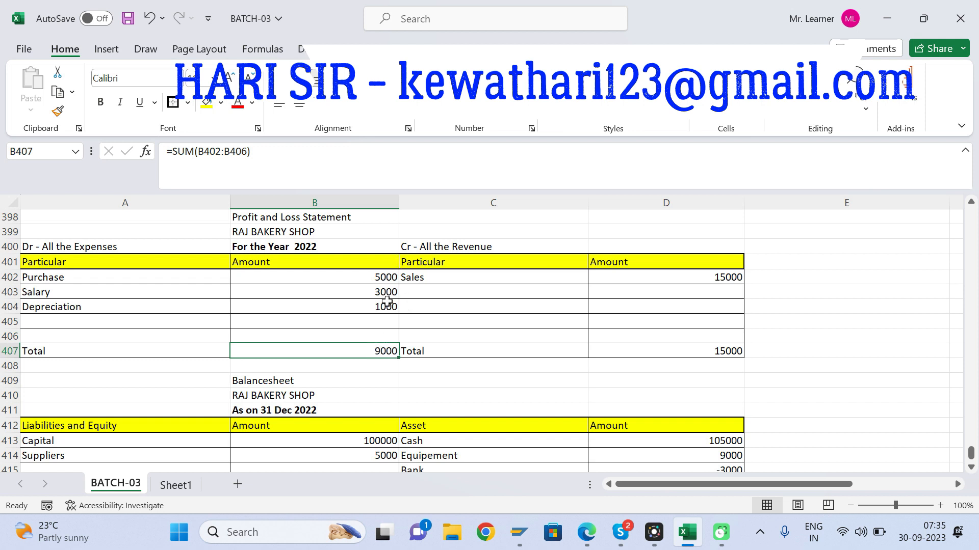
# Step: Add a "Profit" line to the expense side of the Profit and Loss Statement in A405, with 6000 in B405
pyautogui.click(81, 324)
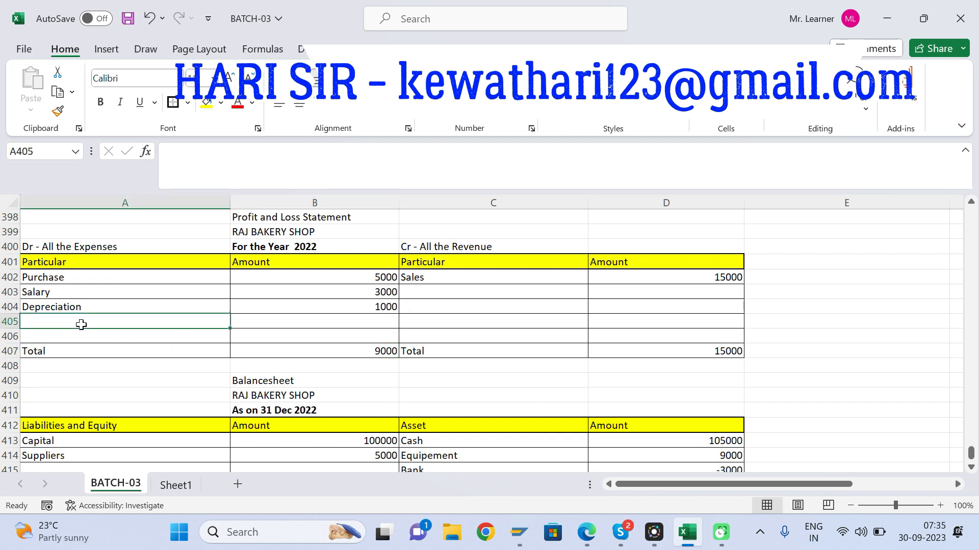
pyautogui.write('Profit')
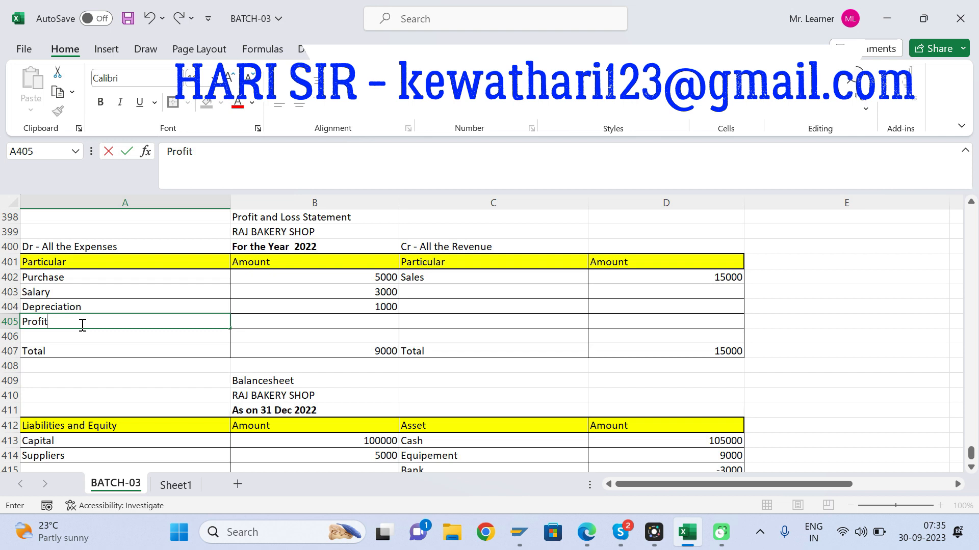
pyautogui.press('Tab')
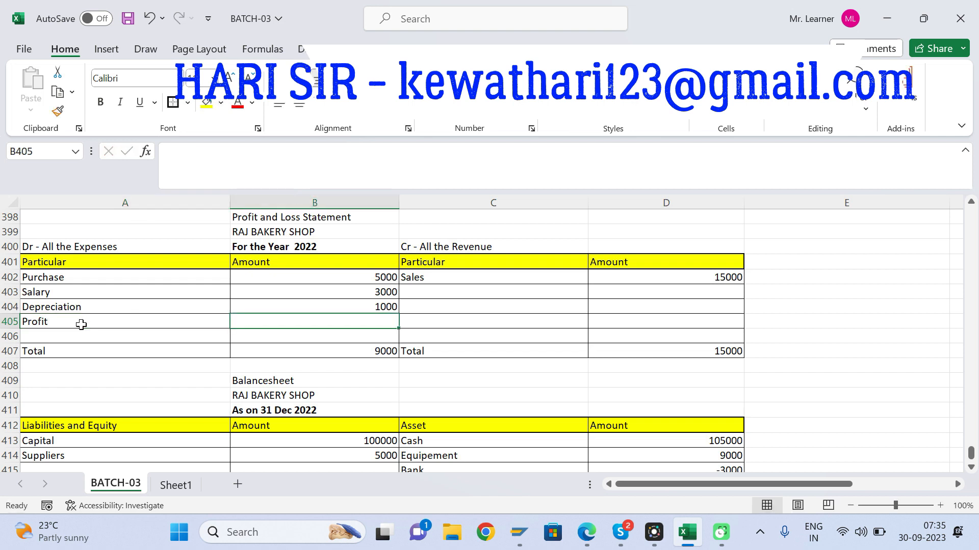
pyautogui.write('6000')
pyautogui.press('Return')
# Step: Set the font color of the profit amount in B405 to red
pyautogui.click(82, 325)
pyautogui.click(349, 321)
pyautogui.click(238, 108)
pyautogui.click(480, 326)
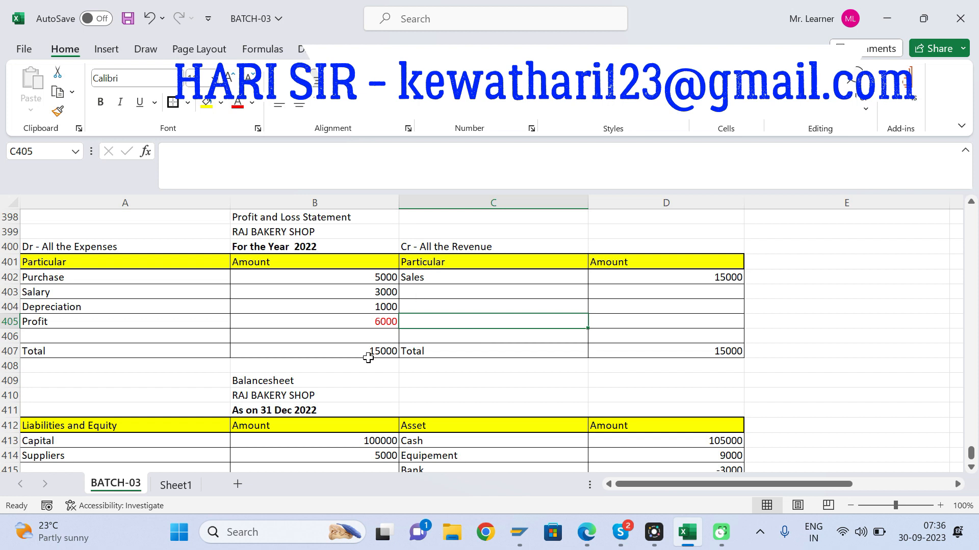
# Step: Move the Suppliers entry and its amount in the Balance Sheet down one row, from A414:B414 to A415:B415
pyautogui.click(383, 321)
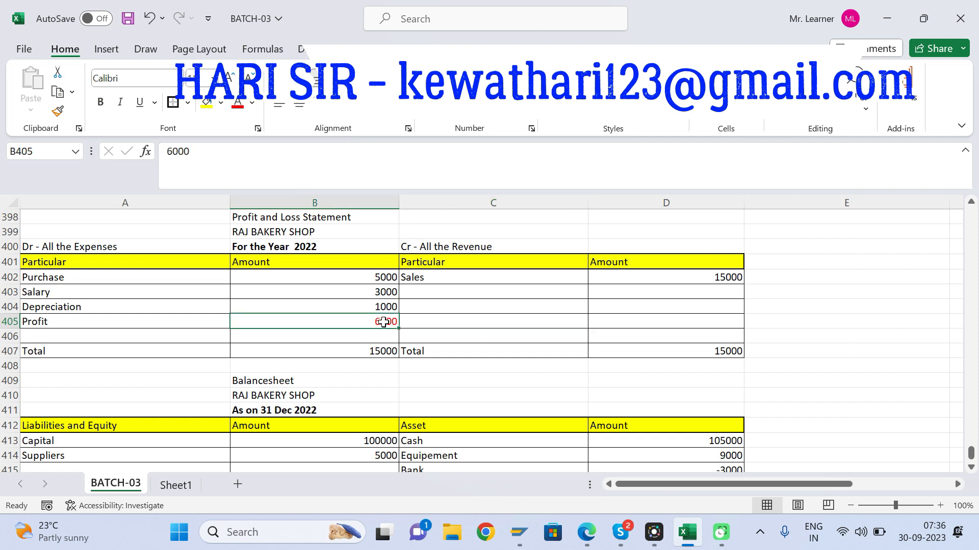
pyautogui.press('Down')
pyautogui.press('Down')
pyautogui.press('Down')
pyautogui.press('Down')
pyautogui.press('Down')
pyautogui.press('Down')
pyautogui.press('Down')
pyautogui.press('Down')
pyautogui.press('Down')
pyautogui.press('Down')
pyautogui.press('Down')
pyautogui.press('Down')
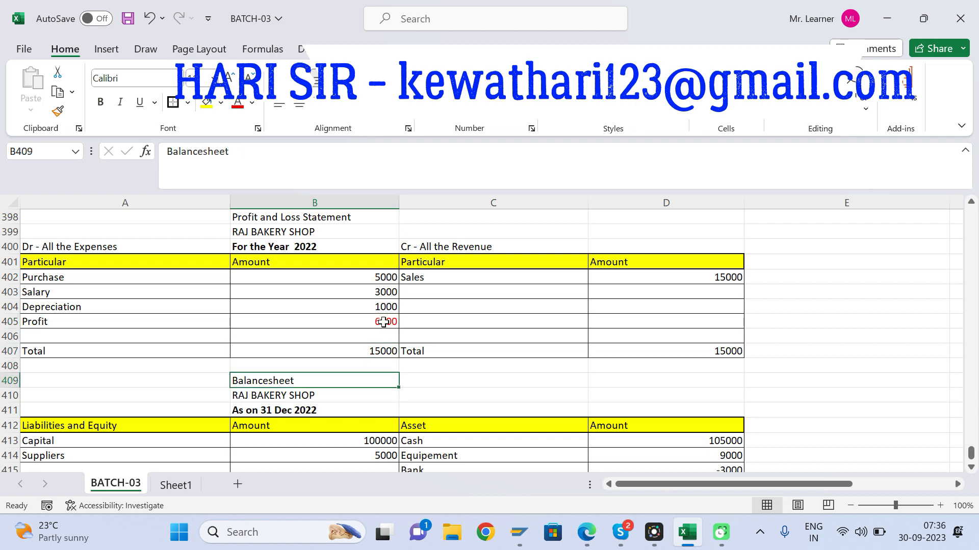
pyautogui.scroll(-1, 384, 322)
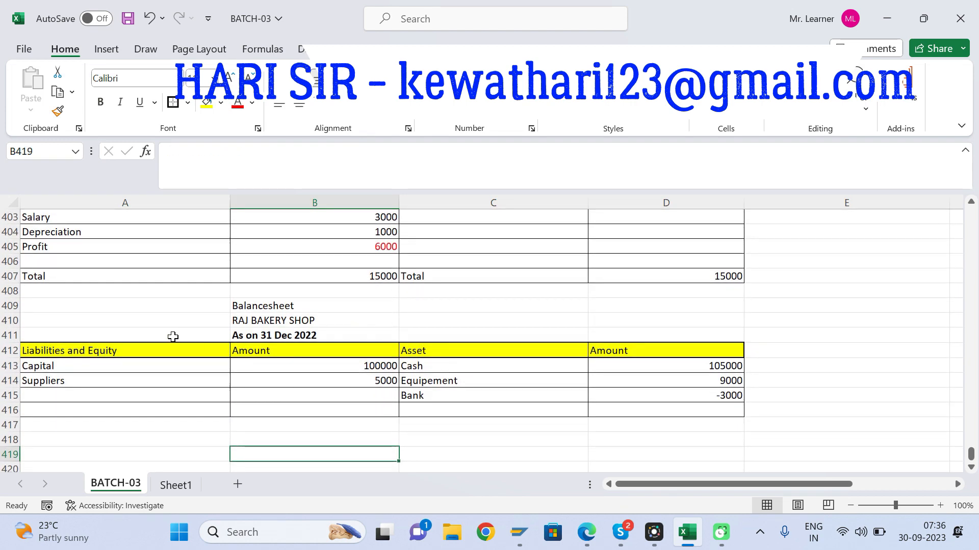
pyautogui.click(42, 377)
pyautogui.hotkey('shift', 'Right')
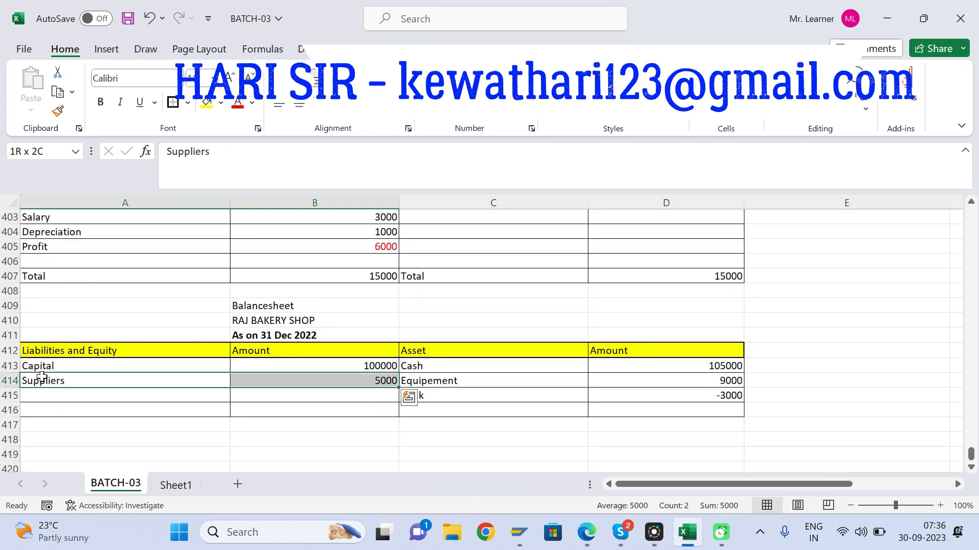
pyautogui.hotkey('ctrl', 'c')
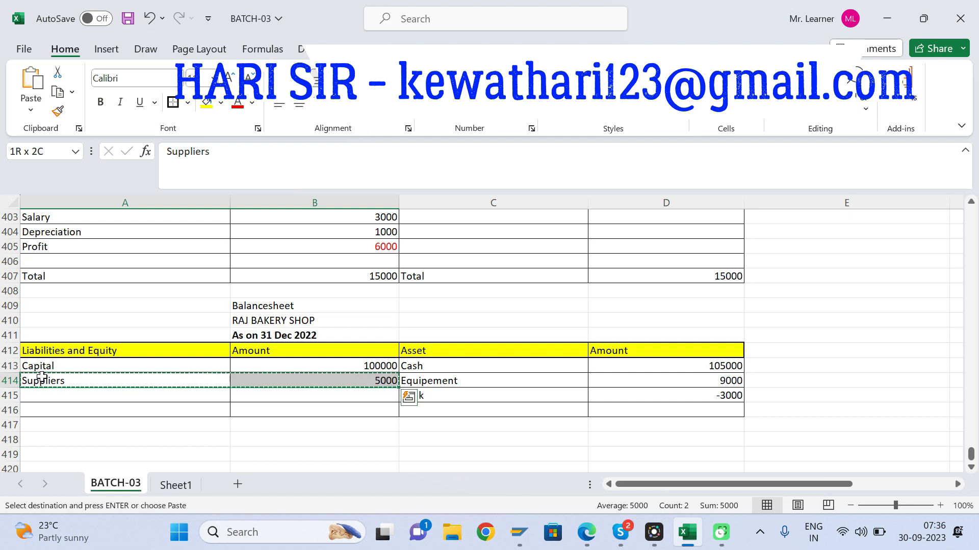
pyautogui.press('Down')
pyautogui.press('Return')
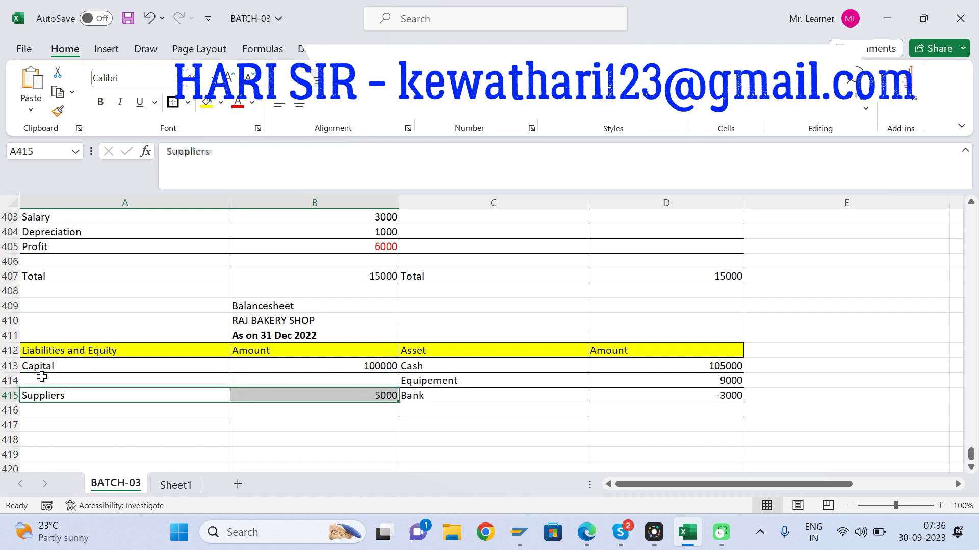
# Step: Enter "Profit" in A414 and 6000 in B414 of the Balance Sheet, checking it against the profit in B405
pyautogui.click(41, 376)
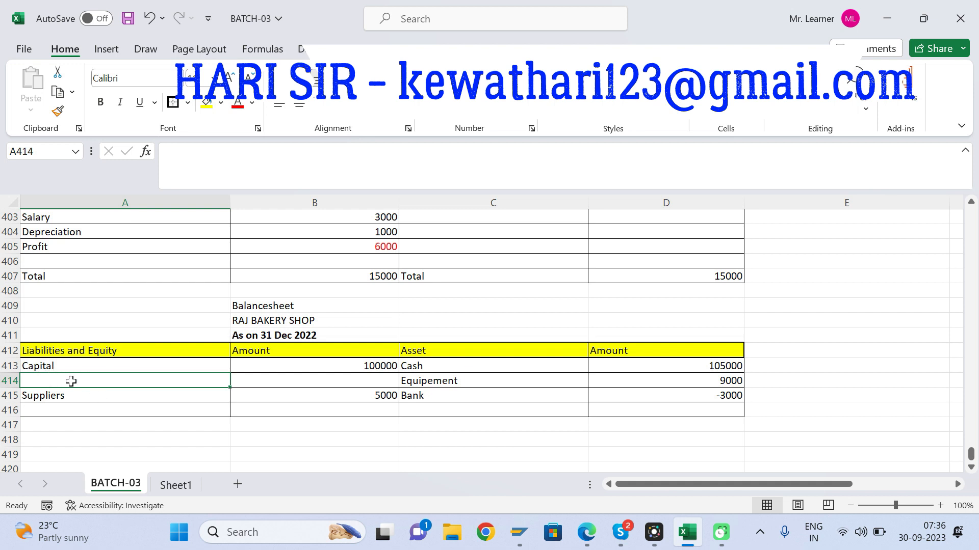
pyautogui.write('Profit')
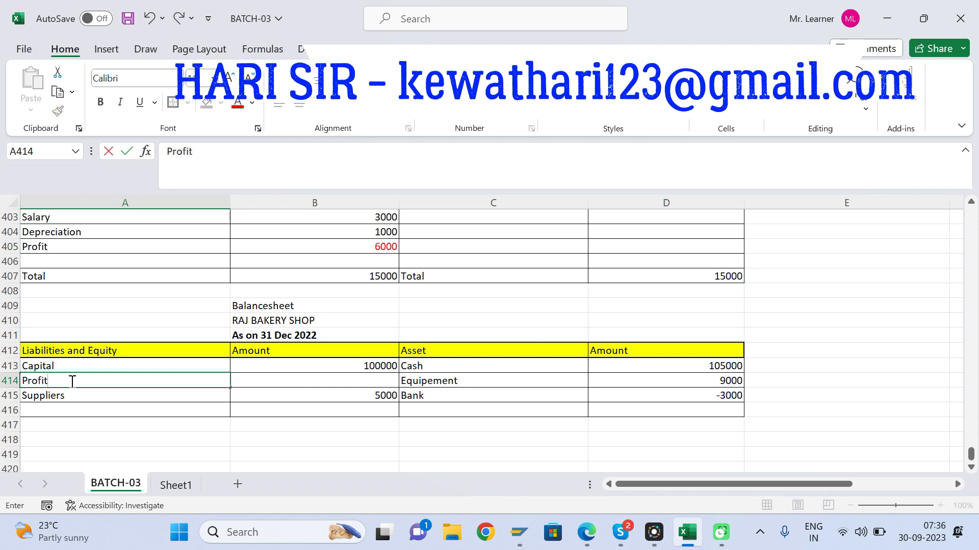
pyautogui.press('Tab')
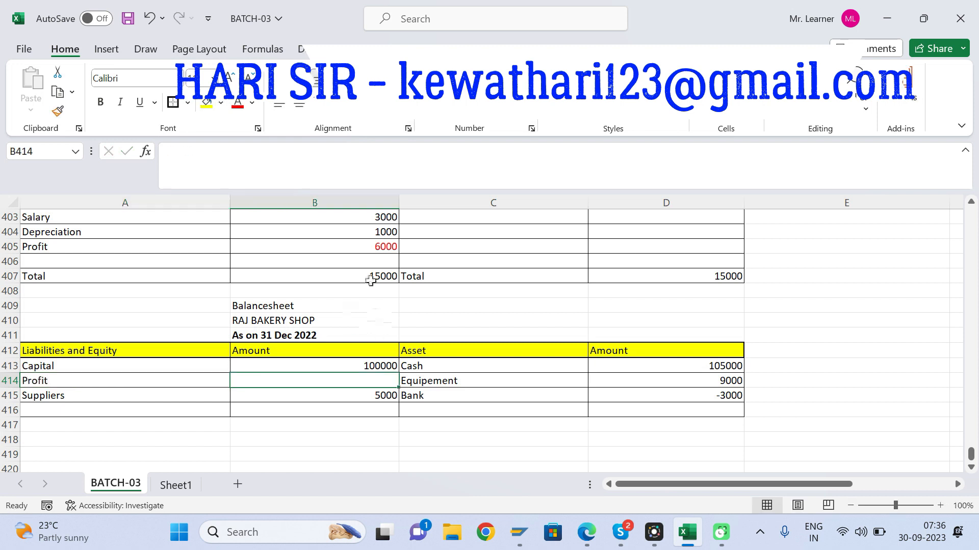
pyautogui.click(392, 249)
pyautogui.click(368, 378)
pyautogui.write('6000')
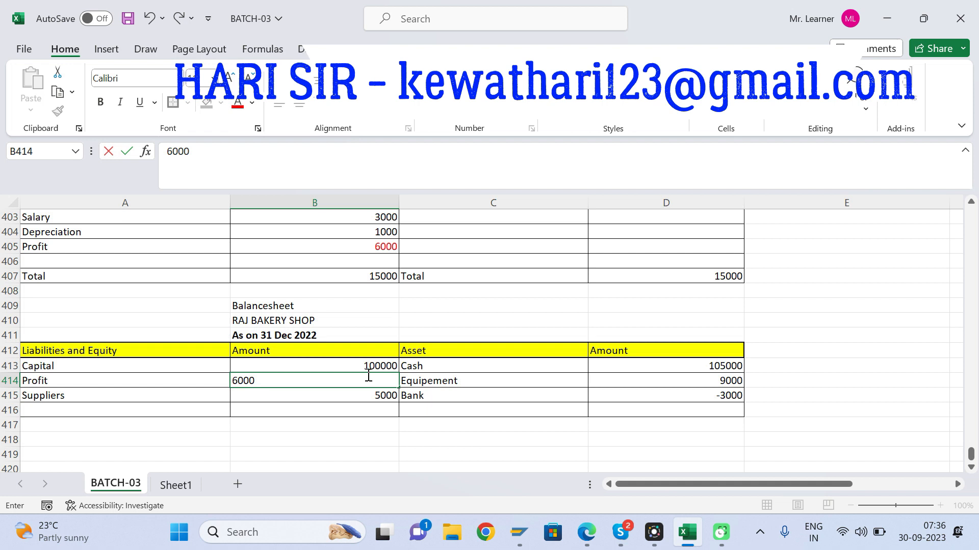
pyautogui.press('Return')
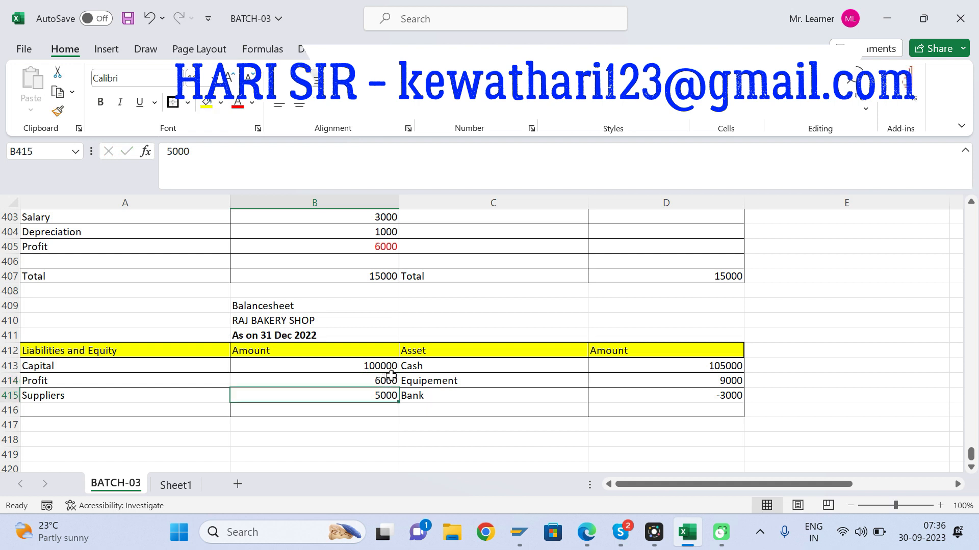
pyautogui.click(387, 380)
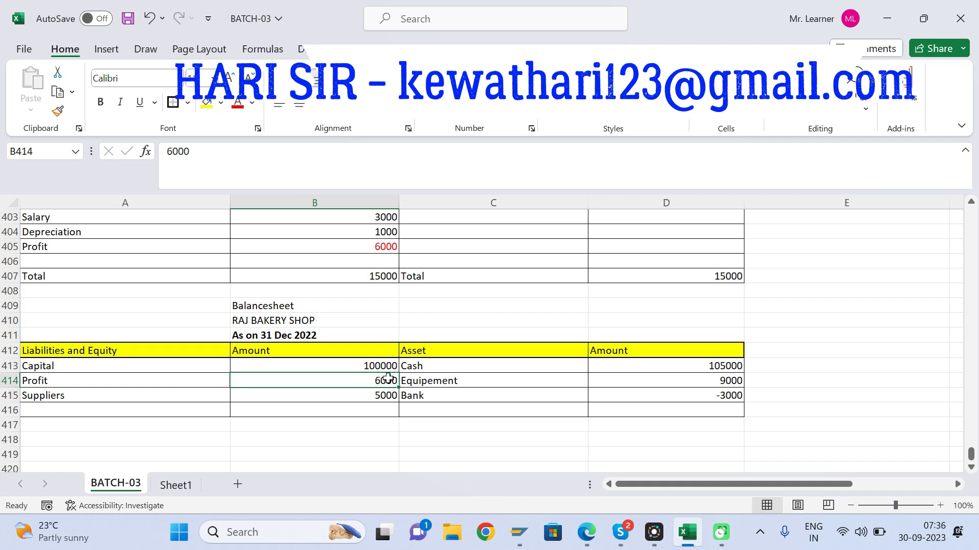
pyautogui.click(375, 248)
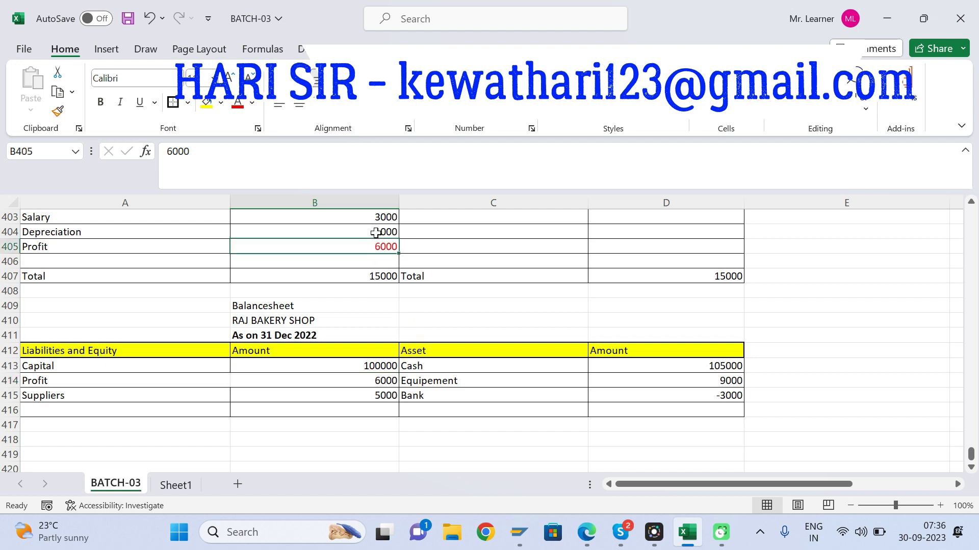
pyautogui.click(363, 377)
pyautogui.click(72, 383)
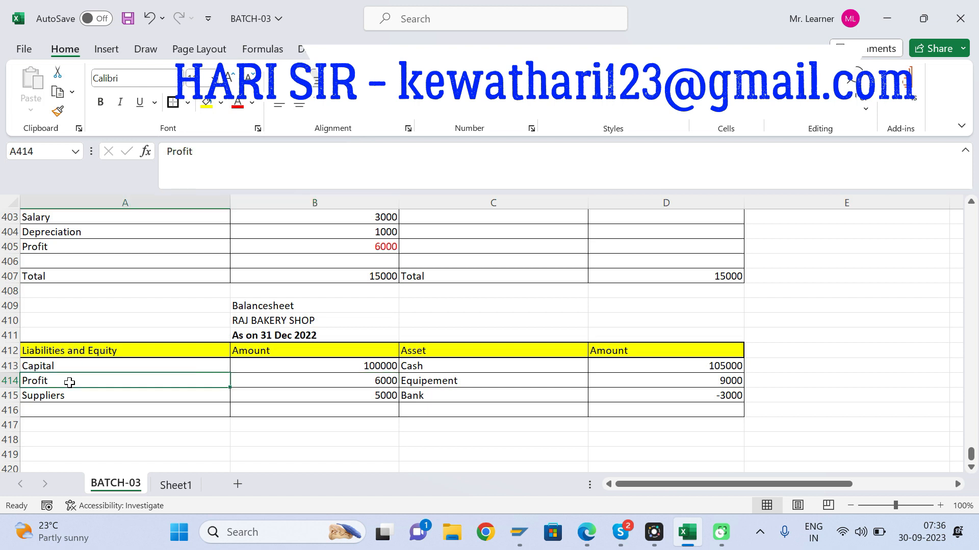
pyautogui.click(365, 378)
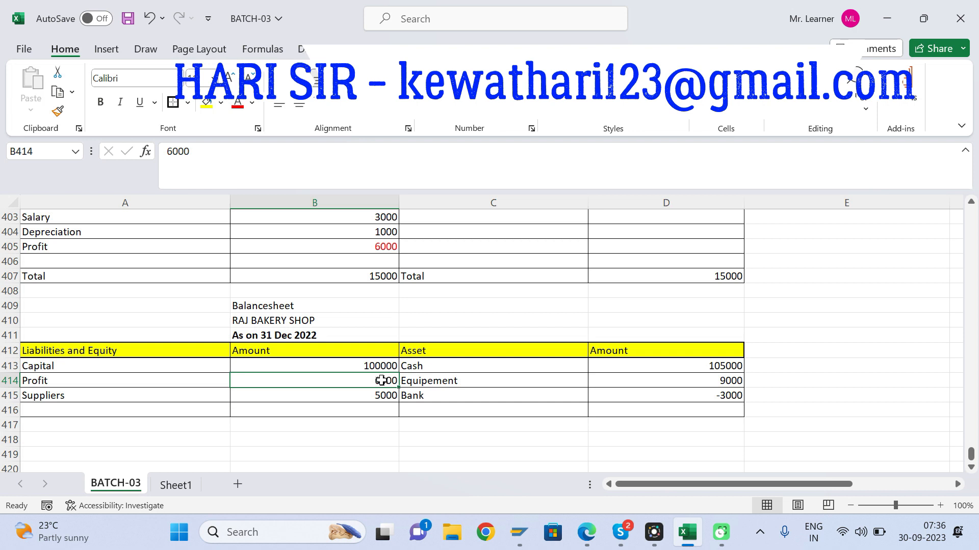
# Step: Add the liabilities and equity total to the Balance Sheet: "Total" in A416 with =SUM(B413:B415) in B416
pyautogui.click(354, 414)
pyautogui.press('Right')
pyautogui.press('Left')
pyautogui.press('Left')
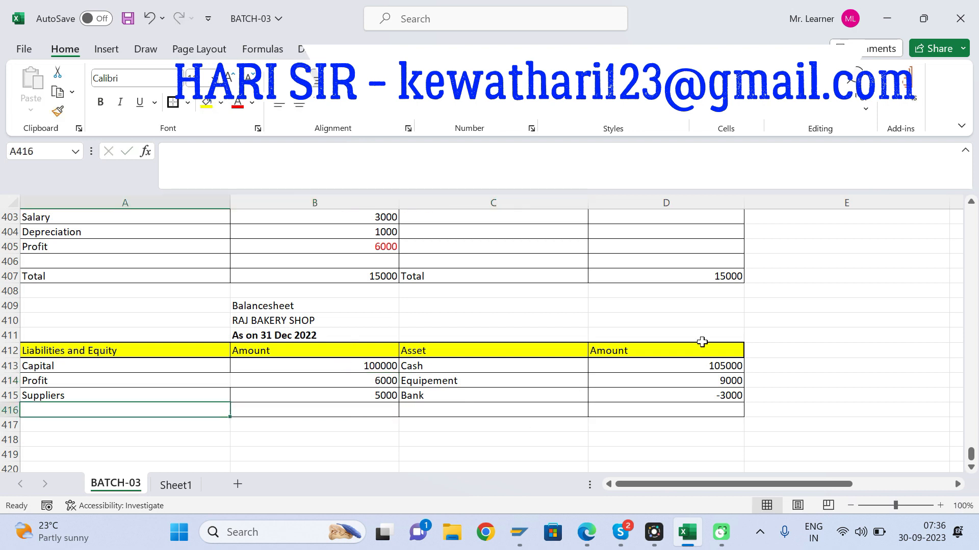
pyautogui.write('Tota')
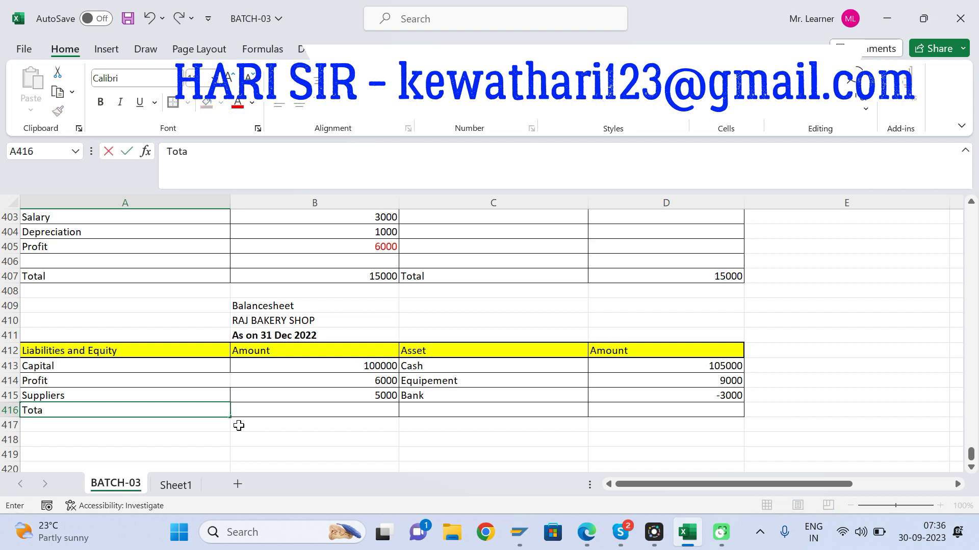
pyautogui.write('l')
pyautogui.press('Tab')
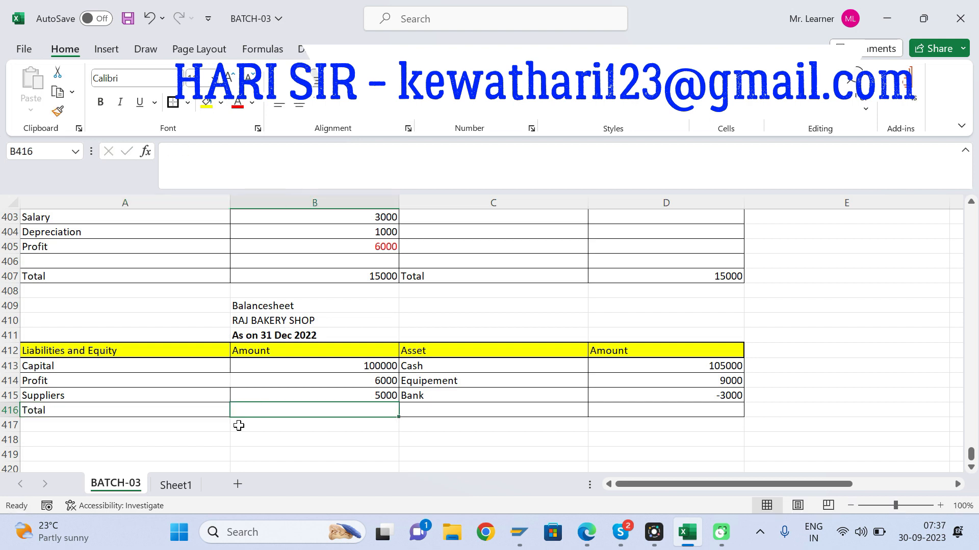
pyautogui.hotkey('alt', '=')
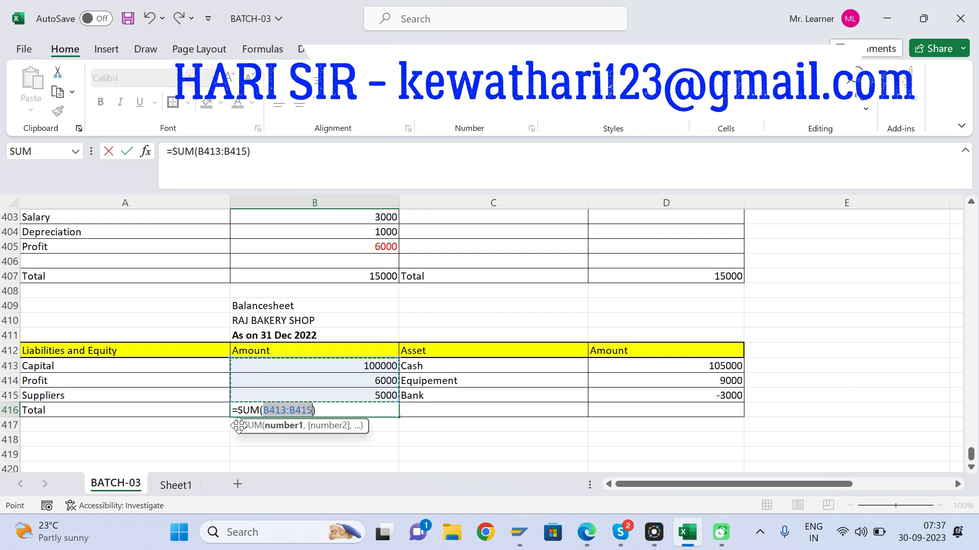
pyautogui.press('Return')
# Step: Total the asset amounts of the Balance Sheet in D416 by summing D413 to D415
pyautogui.press('Right')
pyautogui.press('Right')
pyautogui.press('Right')
pyautogui.press('Up')
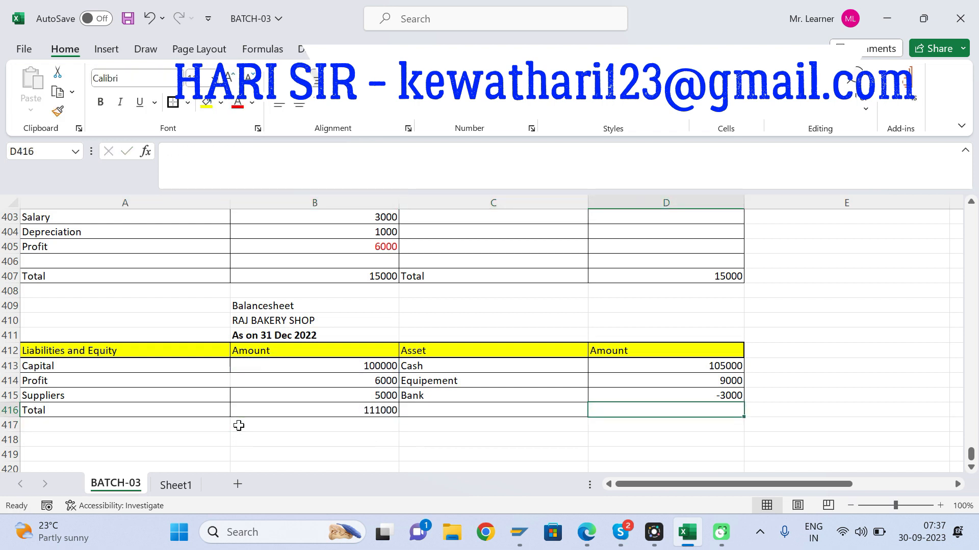
pyautogui.hotkey('alt', '=')
pyautogui.press('Return')
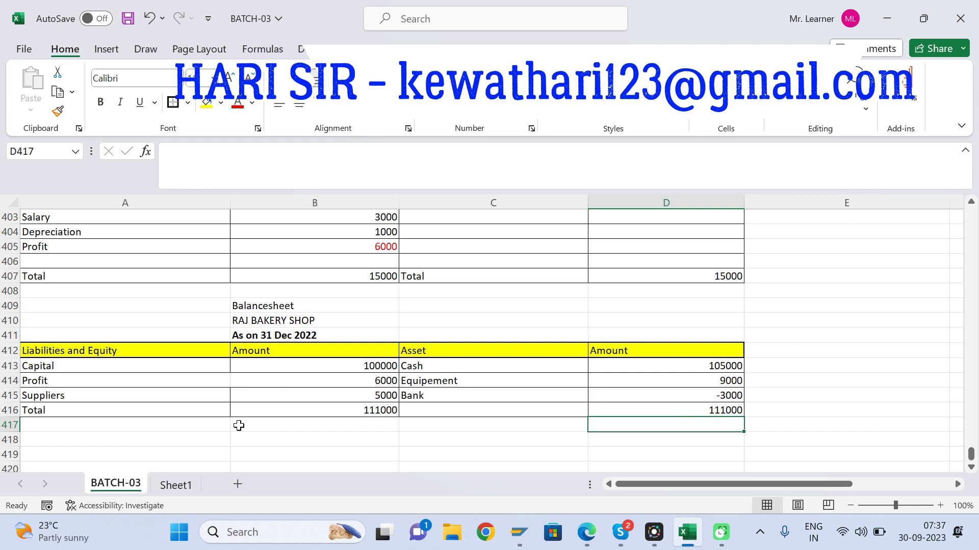
# Step: Fill the two Balance Sheet totals in B416 and D416 with green and save the workbook
pyautogui.press('Up')
pyautogui.hotkey('shift', 'Left')
pyautogui.hotkey('shift', 'Left')
pyautogui.hotkey('shift', 'Left')
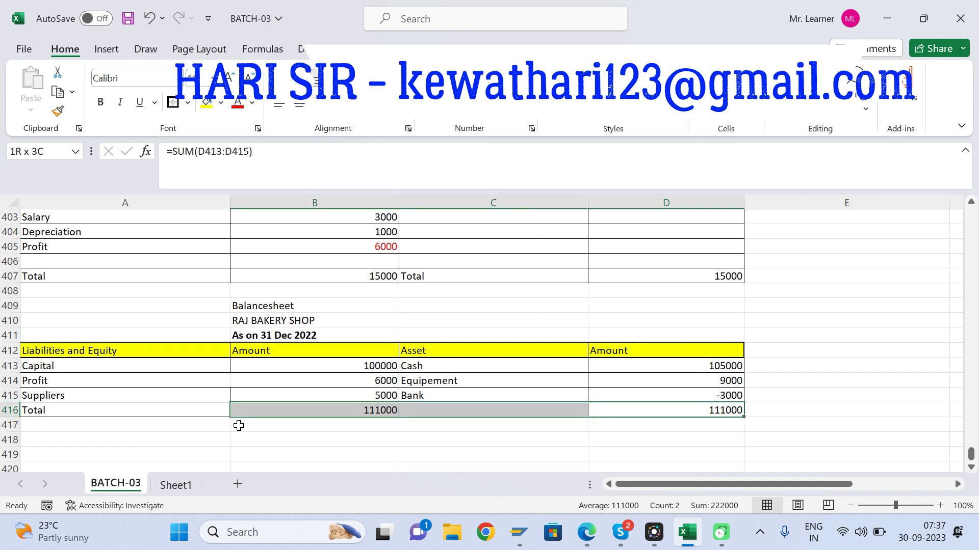
pyautogui.press('Right')
pyautogui.press('Left')
pyautogui.press('Left')
pyautogui.press('Left')
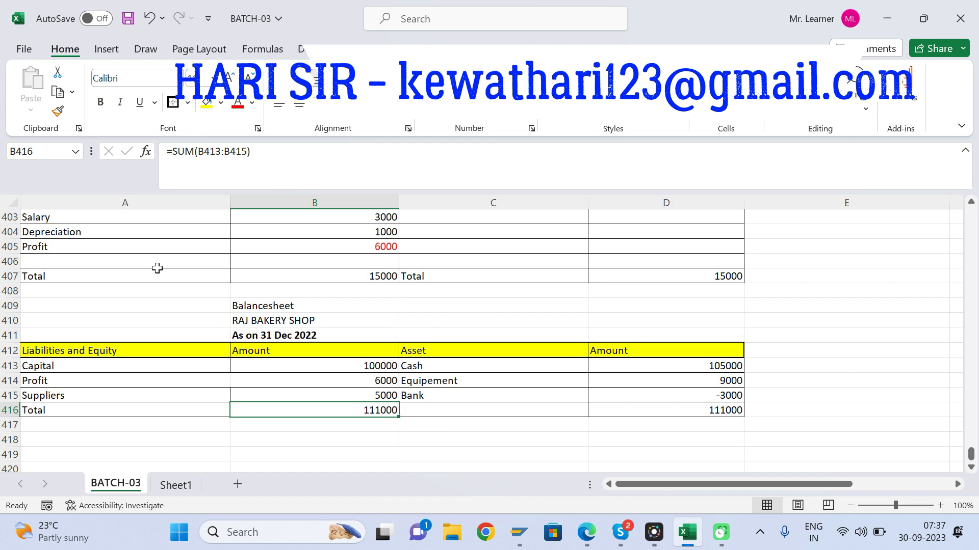
pyautogui.click(221, 102)
pyautogui.click(271, 246)
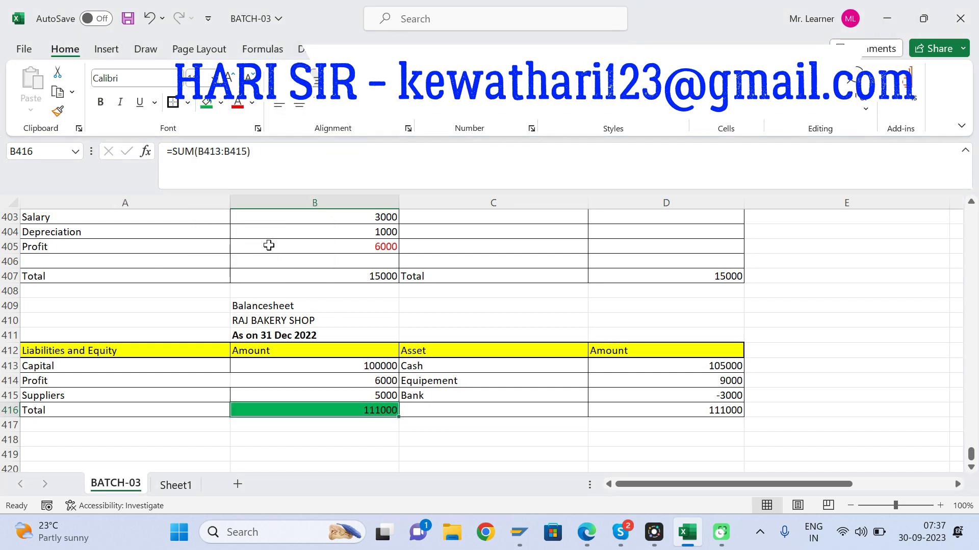
pyautogui.click(695, 408)
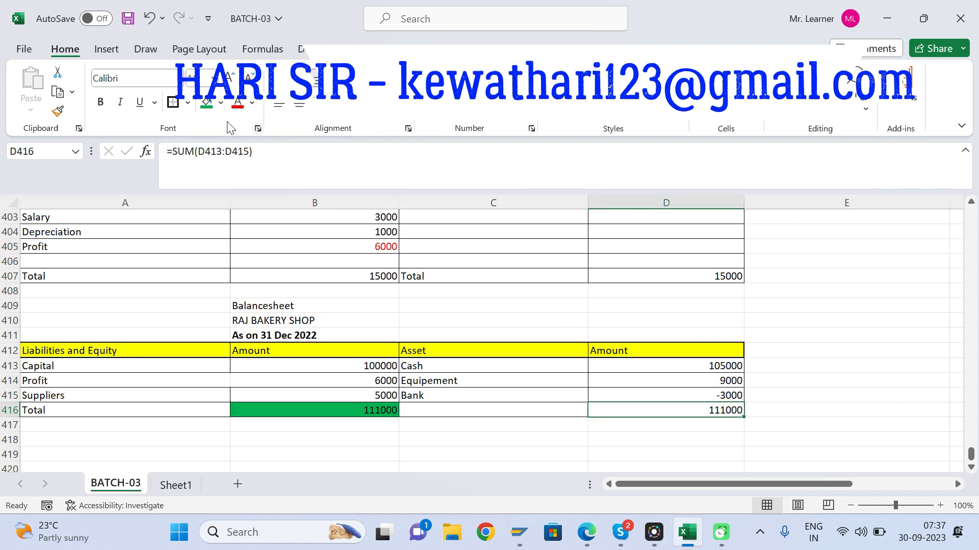
pyautogui.click(207, 103)
pyautogui.click(525, 280)
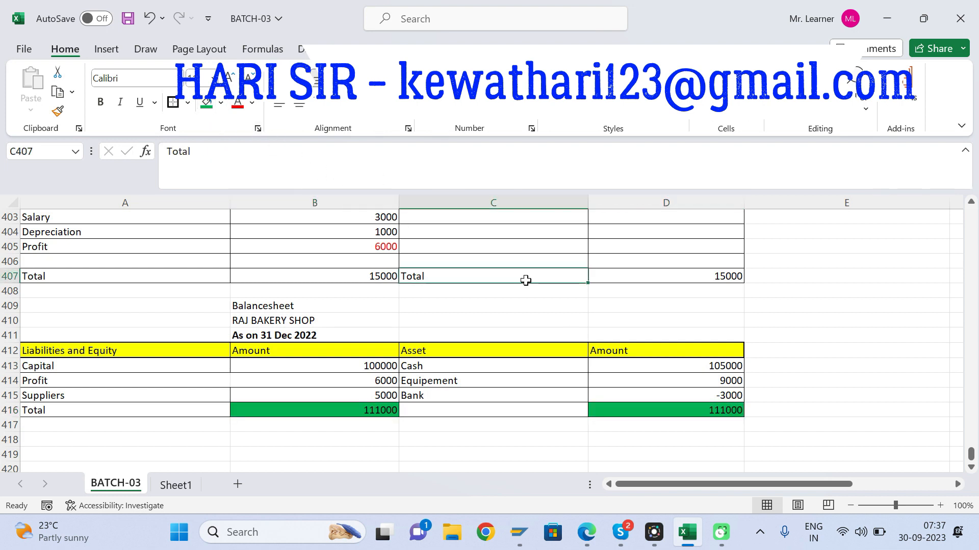
pyautogui.hotkey('ctrl', 's')
# Step: Review the salary payment entry in row 392 of the journal, comparing its debit and credit accounts
pyautogui.press('Up')
pyautogui.press('Up')
pyautogui.press('Up')
pyautogui.press('Up')
pyautogui.press('Up')
pyautogui.press('Up')
pyautogui.press('Up')
pyautogui.press('Up')
pyautogui.press('Up')
pyautogui.press('Up')
pyautogui.press('Up')
pyautogui.press('Up')
pyautogui.press('Up')
pyautogui.press('Up')
pyautogui.press('Up')
pyautogui.press('Up')
pyautogui.press('Up')
pyautogui.press('Up')
pyautogui.press('Up')
pyautogui.press('Up')
pyautogui.press('Up')
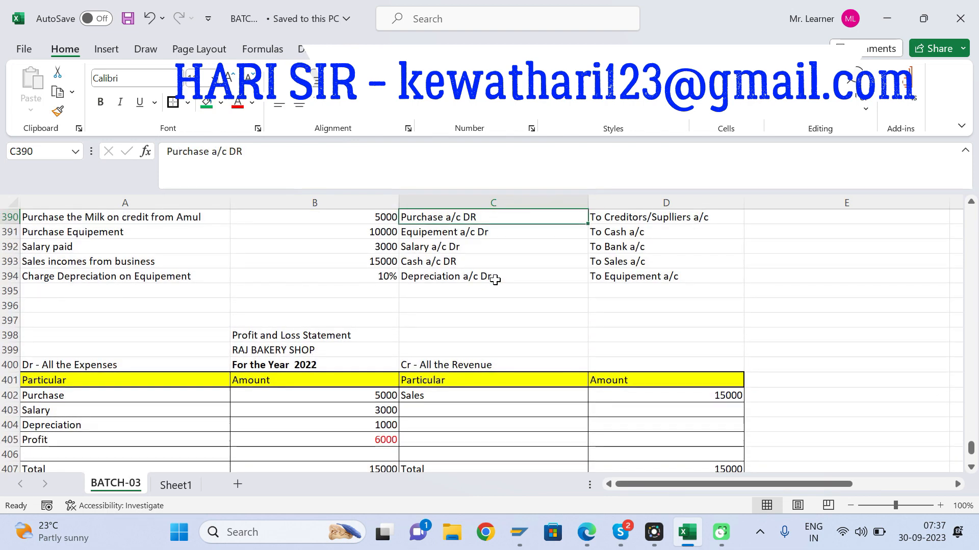
pyautogui.click(423, 321)
pyautogui.click(621, 324)
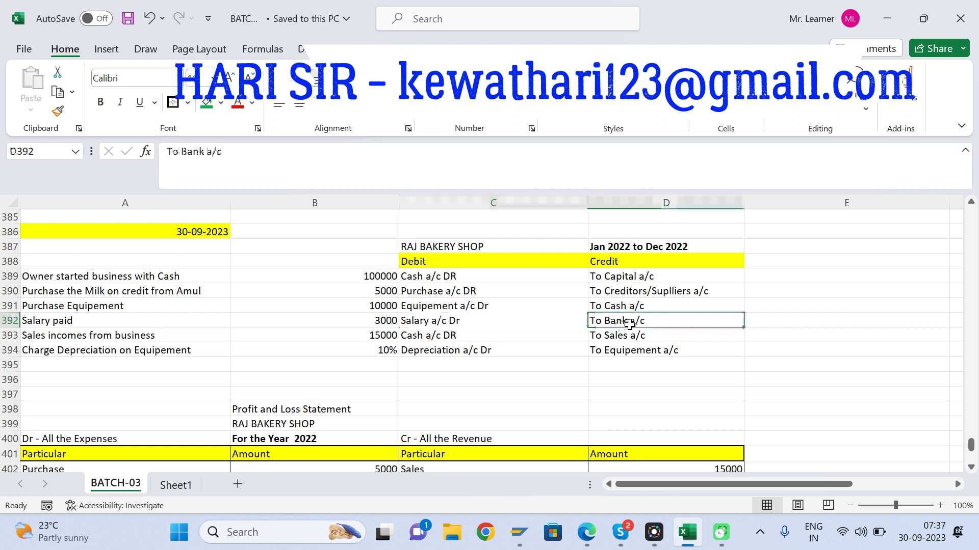
pyautogui.click(445, 324)
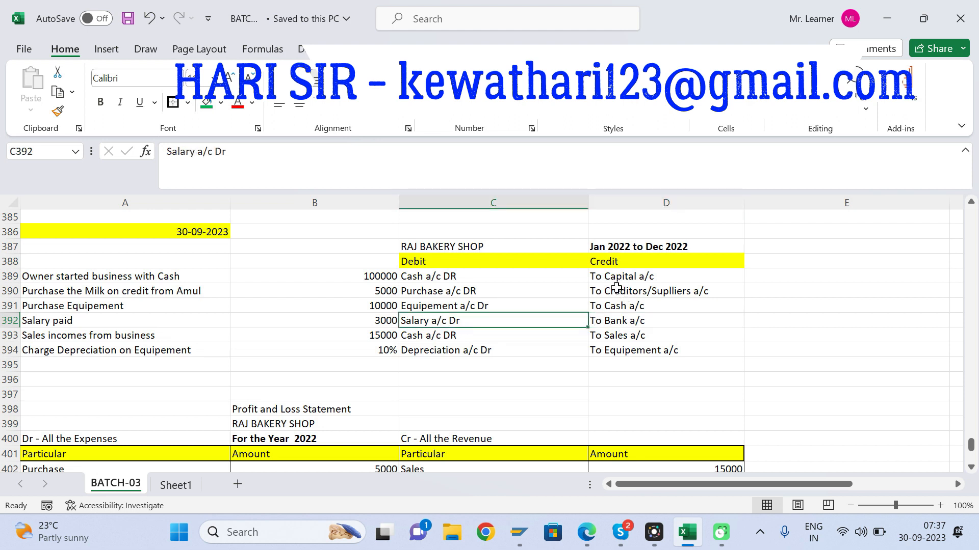
pyautogui.click(624, 324)
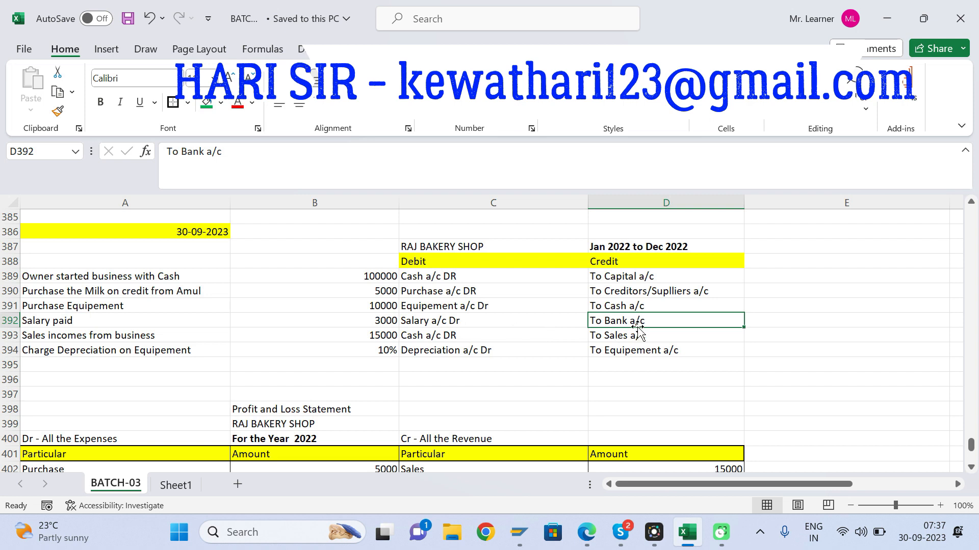
pyautogui.click(483, 350)
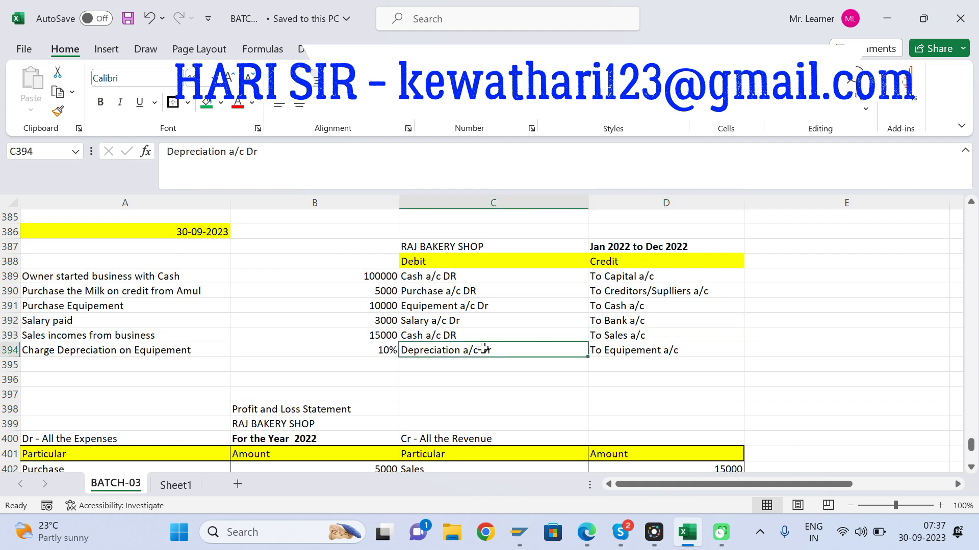
pyautogui.press('Up')
pyautogui.press('Up')
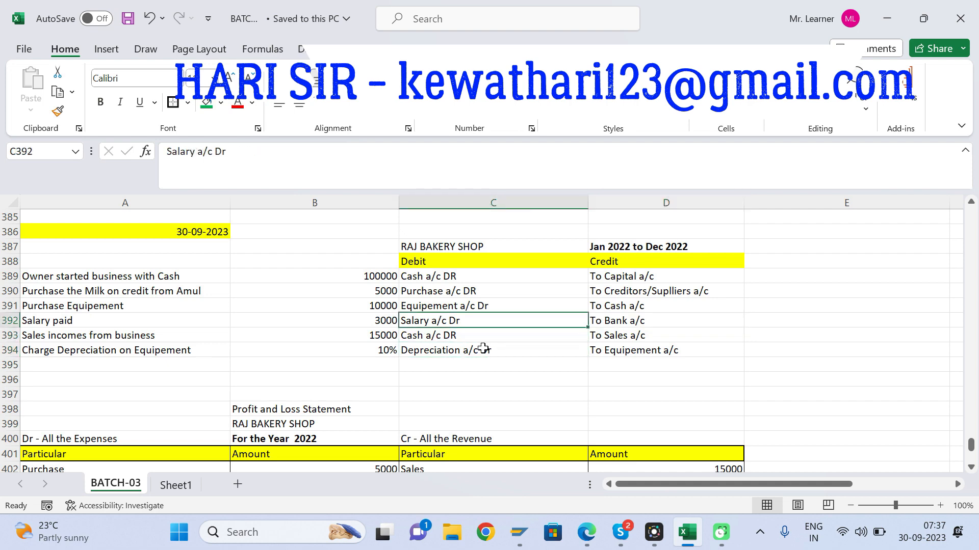
# Step: Examine the Suppliers amount in B415 and the Bank amount in D415 of the Balance Sheet
pyautogui.press('Right')
pyautogui.press('Down')
pyautogui.press('Down')
pyautogui.press('Down')
pyautogui.press('Down')
pyautogui.press('Down')
pyautogui.press('Down')
pyautogui.press('Down')
pyautogui.press('Down')
pyautogui.press('Down')
pyautogui.press('Down')
pyautogui.press('Down')
pyautogui.press('Down')
pyautogui.press('Down')
pyautogui.press('Down')
pyautogui.press('Down')
pyautogui.press('Down')
pyautogui.press('Down')
pyautogui.press('Down')
pyautogui.press('Down')
pyautogui.press('Down')
pyautogui.press('Down')
pyautogui.press('Down')
pyautogui.press('Down')
pyautogui.press('Down')
pyautogui.press('Down')
pyautogui.press('Down')
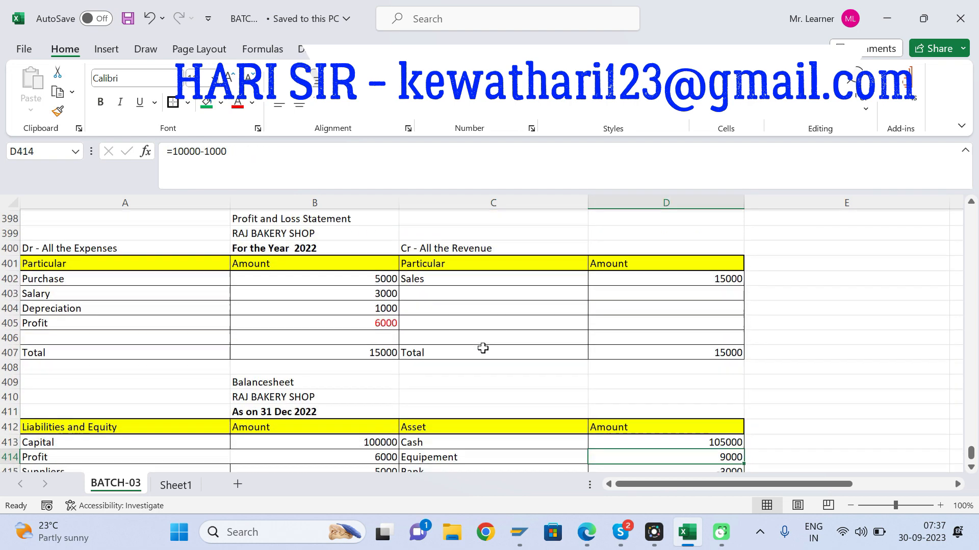
pyautogui.click(318, 410)
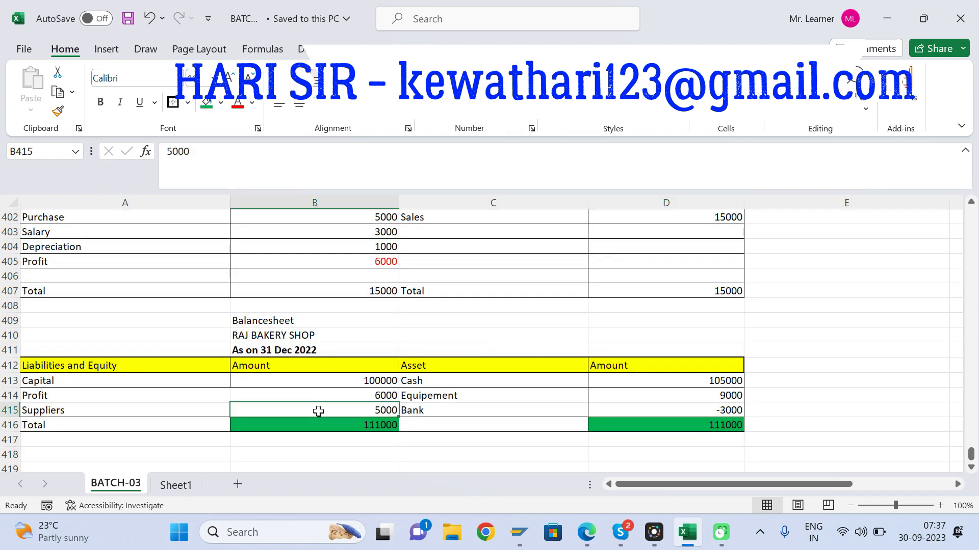
pyautogui.click(713, 407)
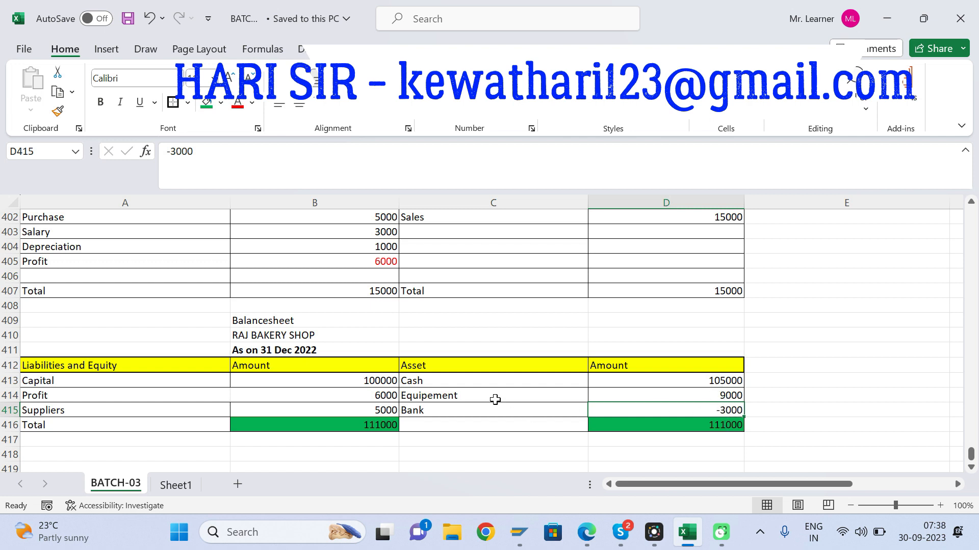
pyautogui.click(464, 429)
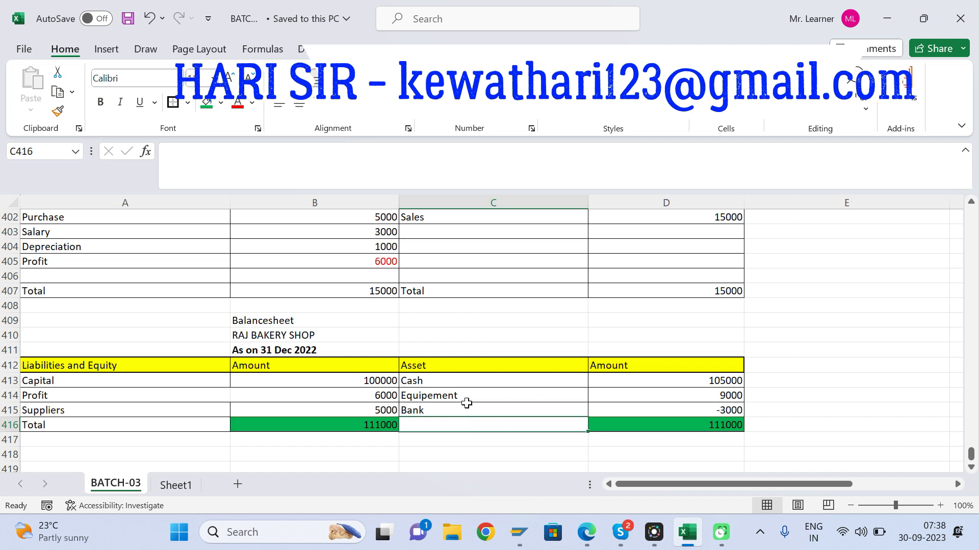
pyautogui.click(437, 411)
pyautogui.click(524, 427)
pyautogui.click(701, 403)
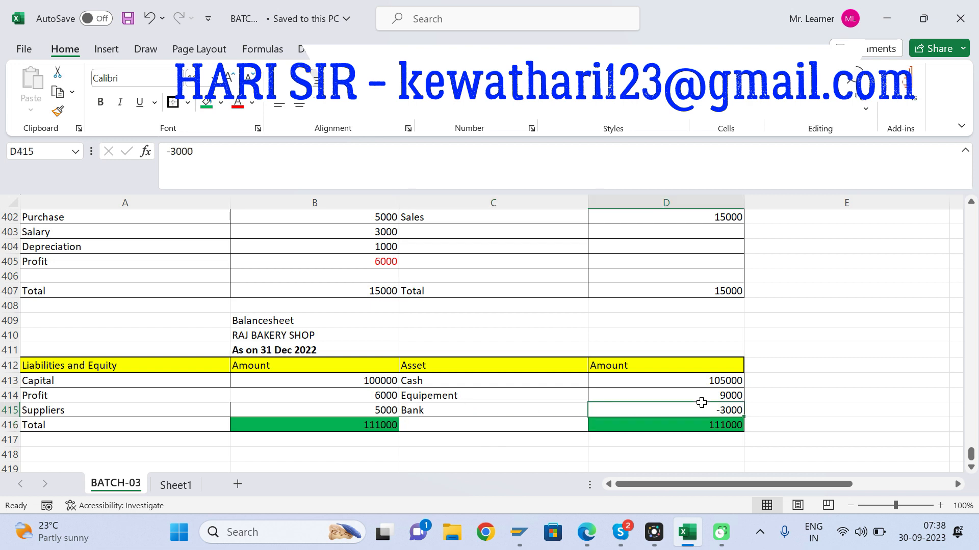
pyautogui.click(775, 419)
pyautogui.click(658, 409)
# Step: Trace the bank credit of the salary payment in D392 from the journal down to the Balance Sheet
pyautogui.click(506, 269)
pyautogui.press('Down')
pyautogui.press('Up')
pyautogui.press('Up')
pyautogui.press('Up')
pyautogui.press('Up')
pyautogui.press('Up')
pyautogui.press('Up')
pyautogui.press('Up')
pyautogui.press('Up')
pyautogui.press('Up')
pyautogui.press('Up')
pyautogui.press('Up')
pyautogui.press('Up')
pyautogui.press('Up')
pyautogui.press('Up')
pyautogui.press('Up')
pyautogui.press('Up')
pyautogui.press('Up')
pyautogui.press('Up')
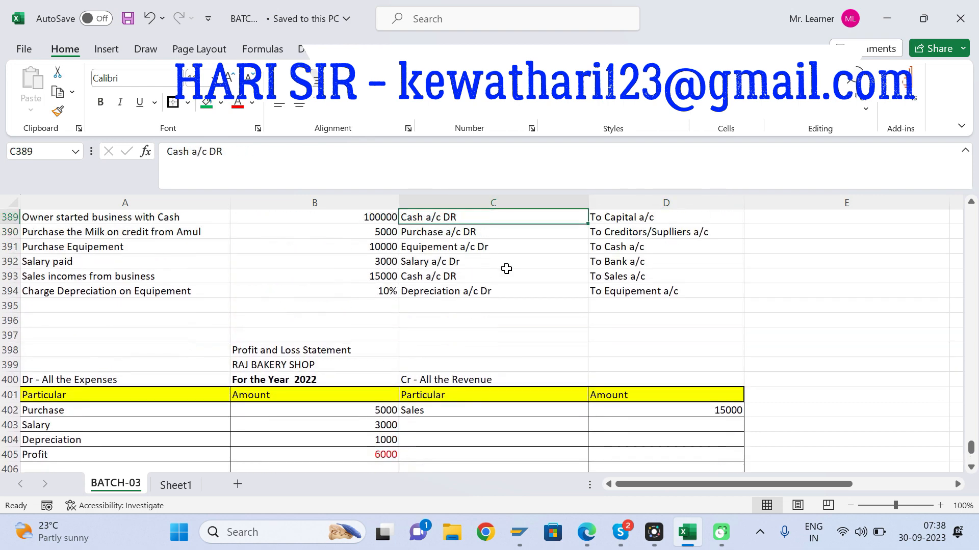
pyautogui.click(623, 267)
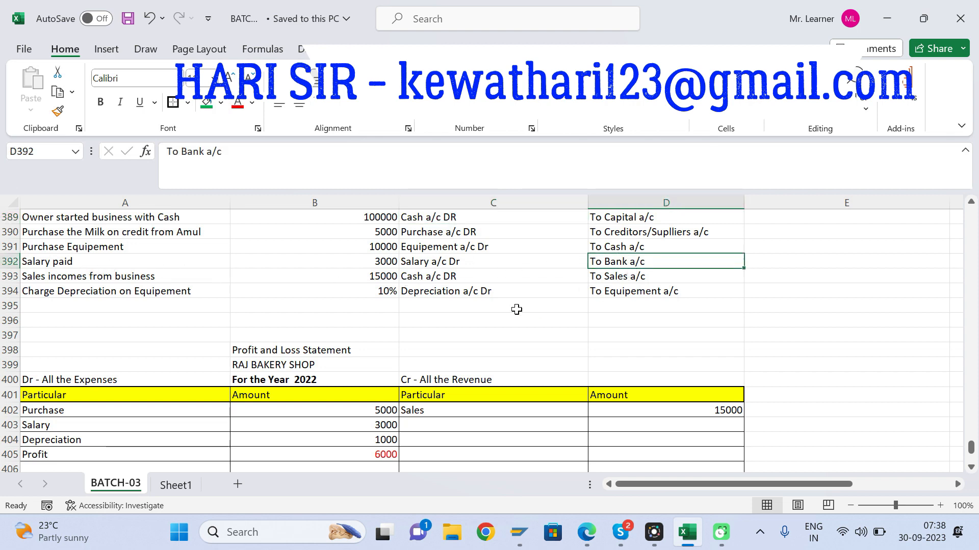
pyautogui.click(565, 364)
pyautogui.press('Down')
pyautogui.press('Down')
pyautogui.press('Down')
pyautogui.press('Down')
pyautogui.press('Down')
pyautogui.press('Down')
pyautogui.press('Down')
pyautogui.press('Down')
pyautogui.press('Down')
pyautogui.press('Down')
pyautogui.press('Down')
pyautogui.press('Down')
pyautogui.press('Down')
pyautogui.press('Down')
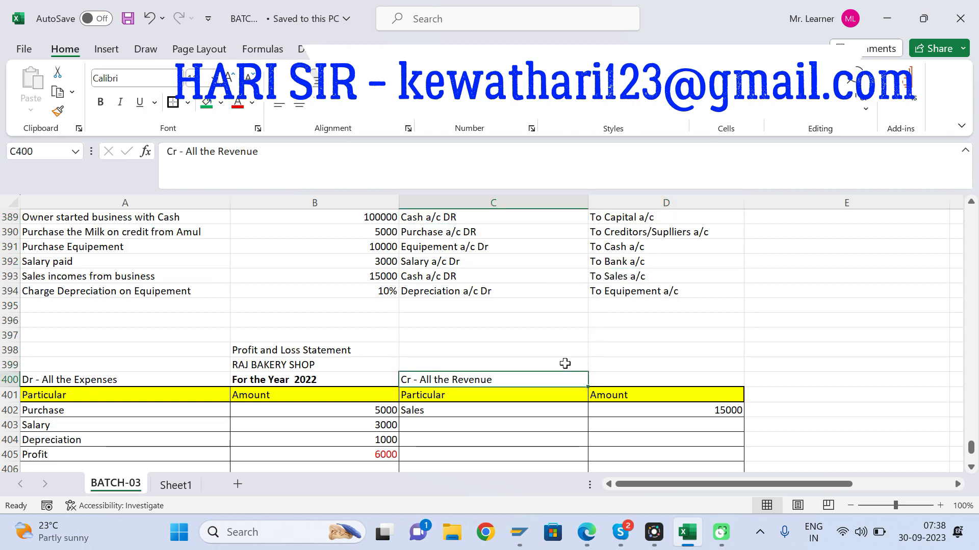
pyautogui.press('Down')
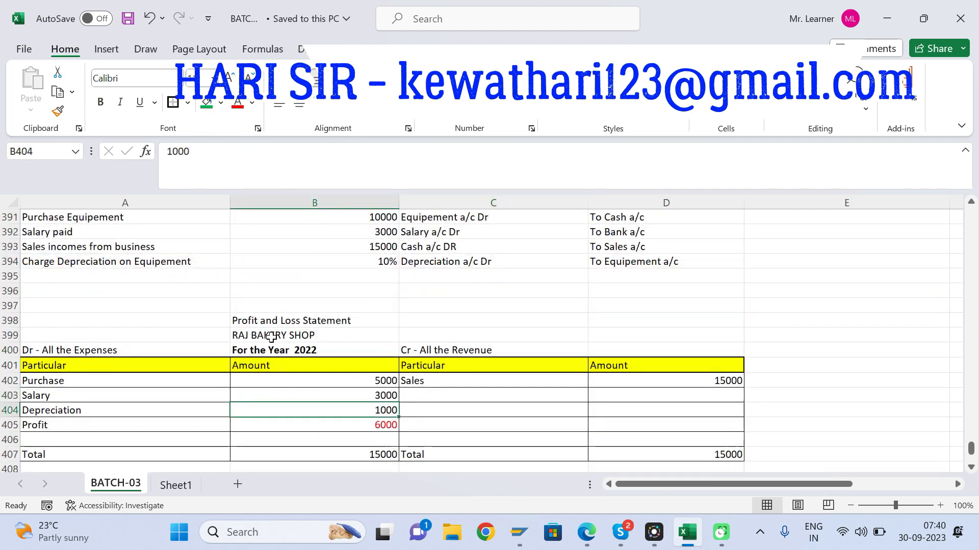
pyautogui.press('Down')
pyautogui.press('Down')
pyautogui.press('Down')
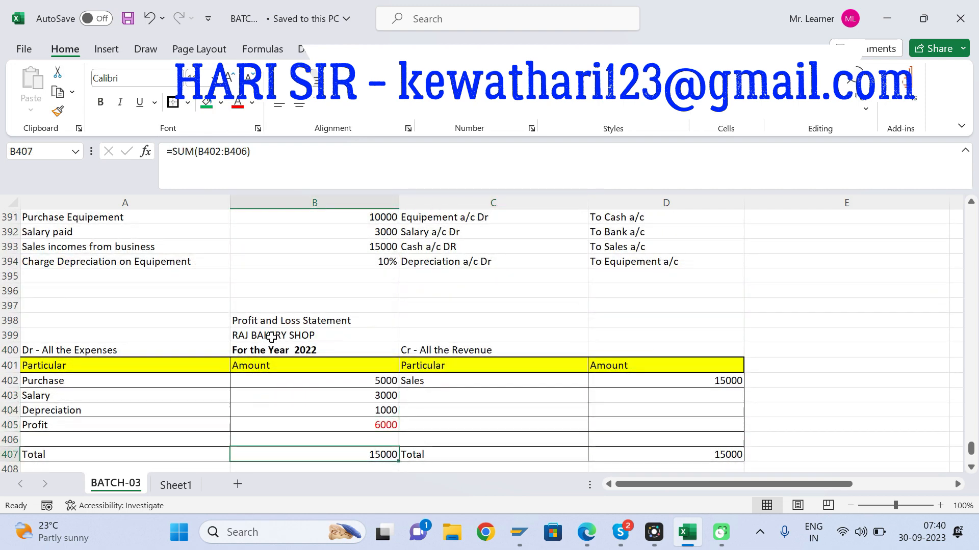
# Step: Review the debit accounts of the journal entries in column C above the Profit and Loss Statement
pyautogui.click(427, 258)
pyautogui.press('Up')
pyautogui.press('Up')
pyautogui.press('Up')
pyautogui.press('Up')
pyautogui.press('Up')
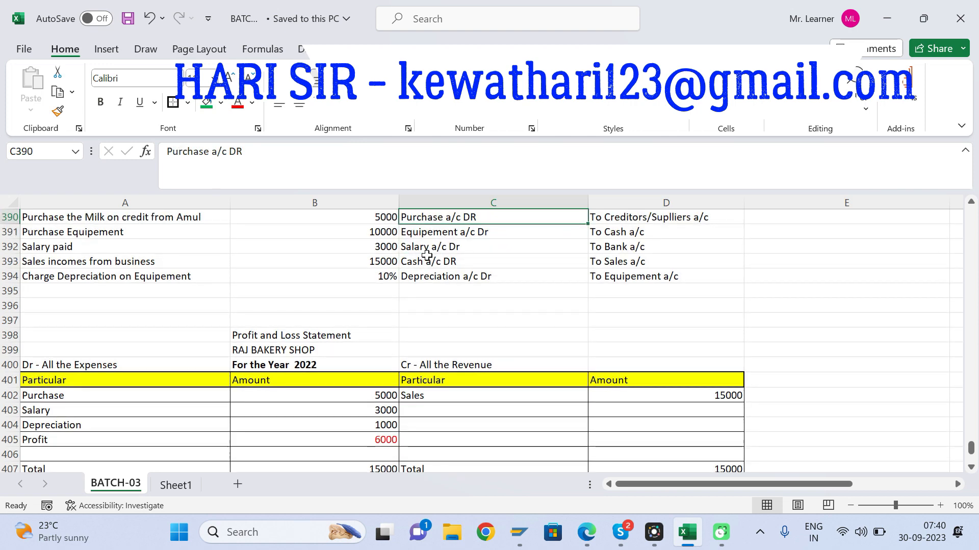
pyautogui.press('Down')
pyautogui.press('Up')
pyautogui.press('Up')
pyautogui.press('Down')
pyautogui.press('Down')
pyautogui.press('Down')
pyautogui.press('Down')
pyautogui.press('Down')
pyautogui.press('Down')
pyautogui.press('Down')
pyautogui.press('Down')
pyautogui.press('Down')
pyautogui.press('Down')
pyautogui.press('Down')
pyautogui.press('Down')
pyautogui.press('Down')
pyautogui.press('Down')
pyautogui.press('Down')
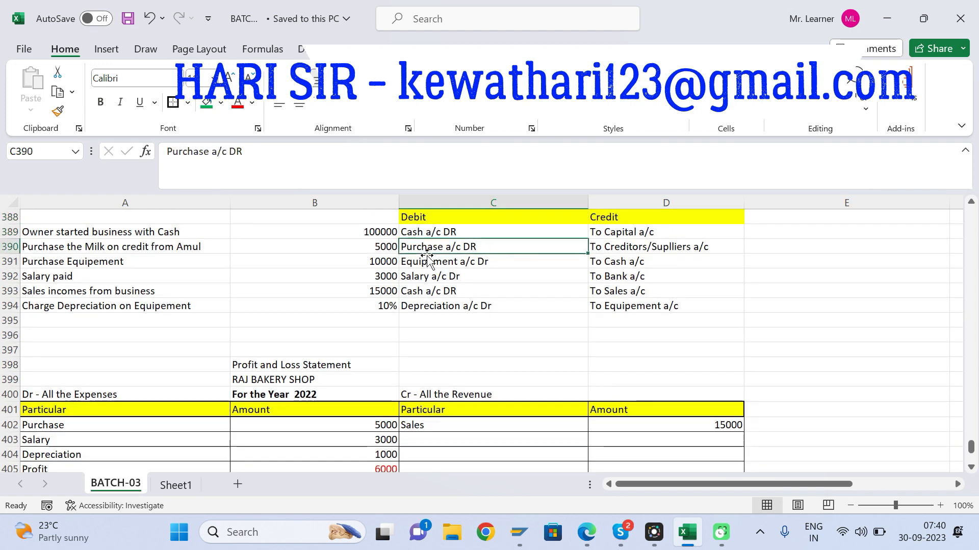
# Step: Look over the Profit and Loss Statement and the completed Balance Sheet beneath it
pyautogui.click(353, 399)
pyautogui.press('Down')
pyautogui.press('Down')
pyautogui.press('Down')
pyautogui.press('Down')
pyautogui.press('Down')
pyautogui.press('Down')
pyautogui.press('Down')
pyautogui.press('Down')
pyautogui.press('Down')
pyautogui.press('Down')
pyautogui.press('Down')
pyautogui.press('Down')
pyautogui.press('Down')
pyautogui.press('Down')
pyautogui.press('Down')
pyautogui.press('Down')
pyautogui.press('Down')
pyautogui.press('Down')
pyautogui.press('Down')
pyautogui.press('Down')
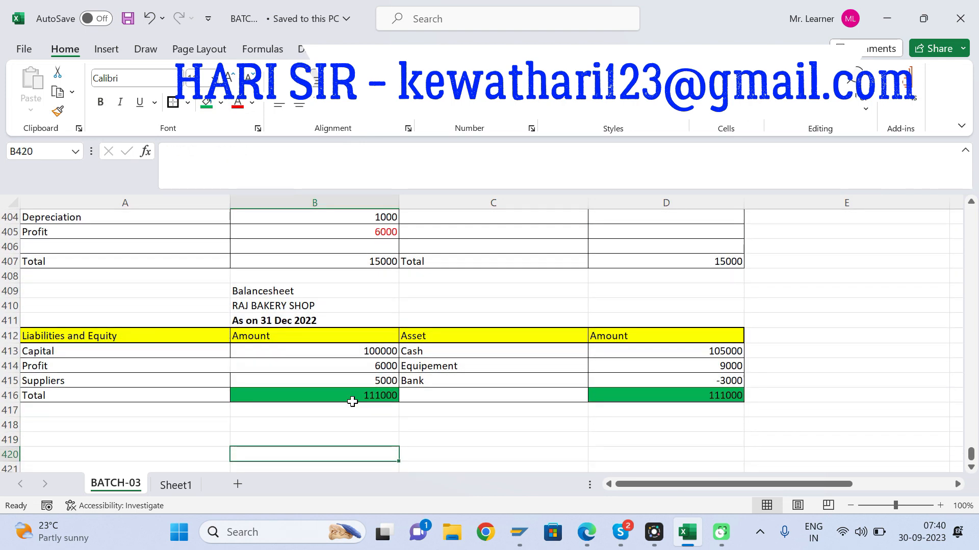
pyautogui.click(167, 438)
pyautogui.press('Down')
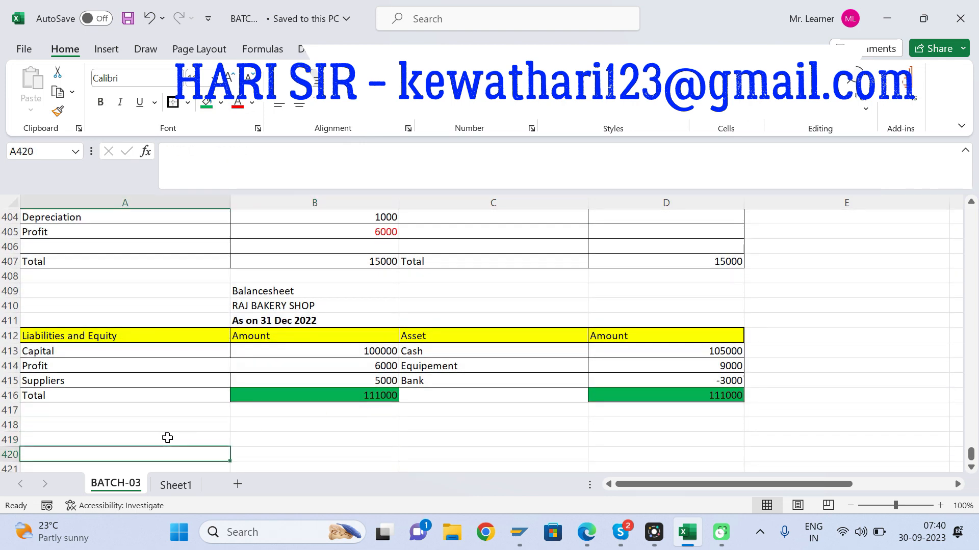
pyautogui.press('Up')
pyautogui.press('Up')
pyautogui.press('Up')
pyautogui.press('Up')
pyautogui.press('Up')
pyautogui.press('Up')
pyautogui.press('Up')
pyautogui.press('Up')
pyautogui.press('Up')
pyautogui.press('Up')
pyautogui.press('Up')
pyautogui.press('Up')
pyautogui.press('Up')
pyautogui.press('Up')
pyautogui.press('Up')
pyautogui.press('Up')
pyautogui.press('Up')
pyautogui.press('Up')
pyautogui.press('Up')
pyautogui.press('Up')
pyautogui.press('Up')
pyautogui.press('Up')
pyautogui.press('Up')
pyautogui.press('Up')
pyautogui.press('Up')
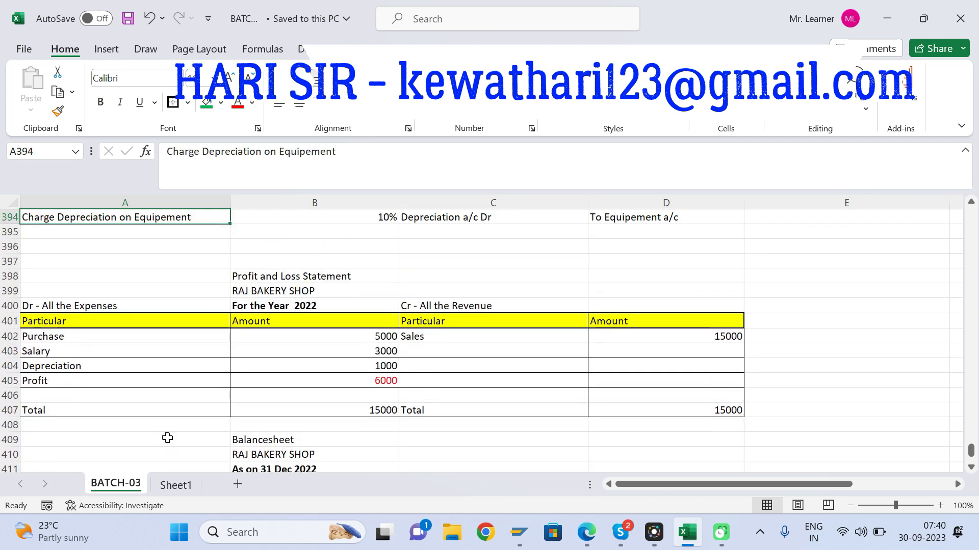
# Step: Start a new text entry beginning with "Tr" in B420 below the Balance Sheet
pyautogui.click(10, 248)
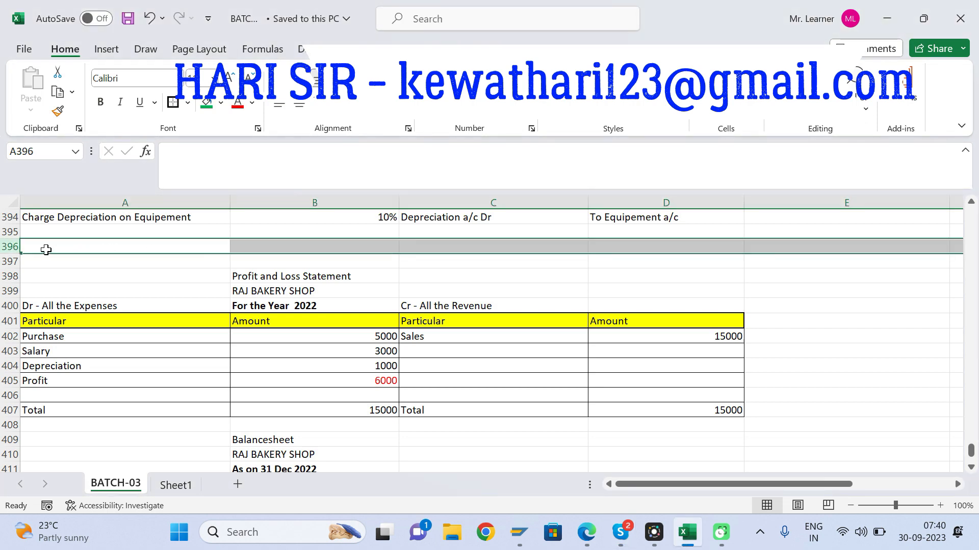
pyautogui.click(192, 335)
pyautogui.press('Down')
pyautogui.press('Down')
pyautogui.press('Down')
pyautogui.press('Down')
pyautogui.press('Down')
pyautogui.press('Down')
pyautogui.press('Down')
pyautogui.press('Down')
pyautogui.press('Down')
pyautogui.press('Down')
pyautogui.press('Down')
pyautogui.press('Down')
pyautogui.press('Down')
pyautogui.press('Down')
pyautogui.press('Down')
pyautogui.press('Down')
pyautogui.press('Down')
pyautogui.press('Down')
pyautogui.press('Down')
pyautogui.press('Down')
pyautogui.press('Down')
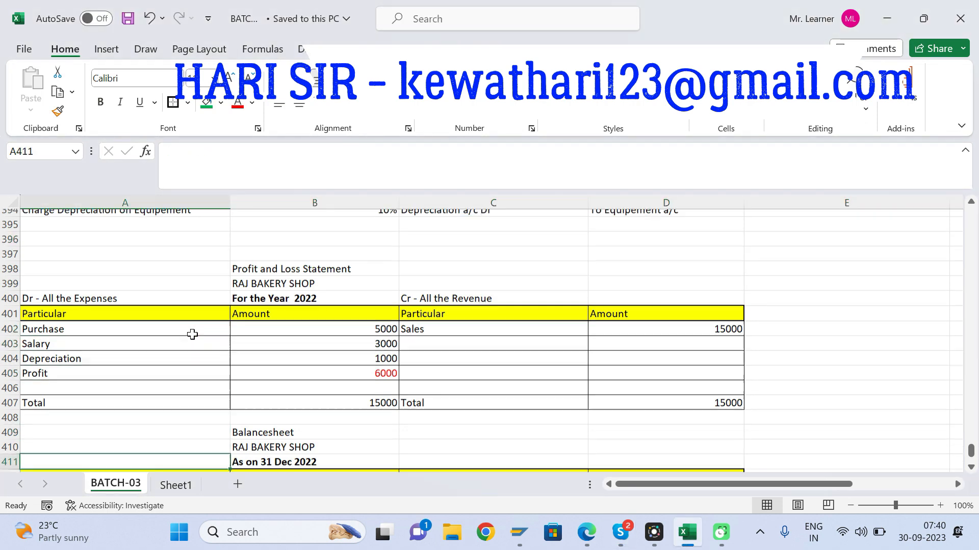
pyautogui.press('Up')
pyautogui.press('Up')
pyautogui.press('Up')
pyautogui.press('Up')
pyautogui.press('Up')
pyautogui.press('Up')
pyautogui.press('Up')
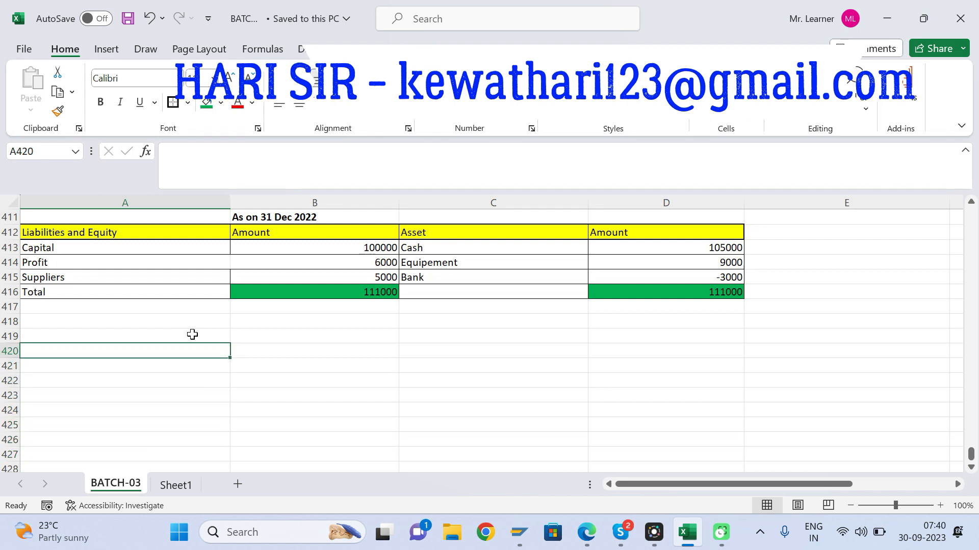
pyautogui.press('Right')
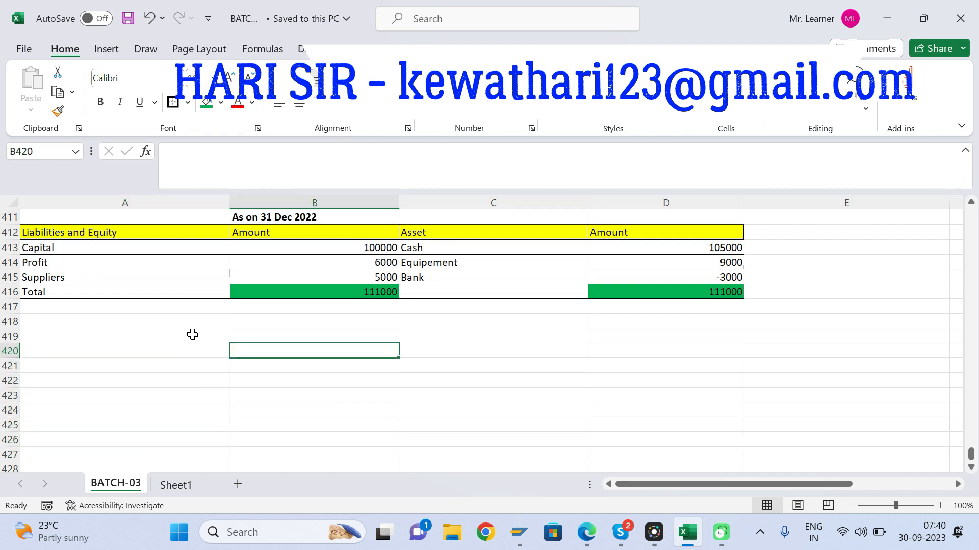
pyautogui.write('Tr')
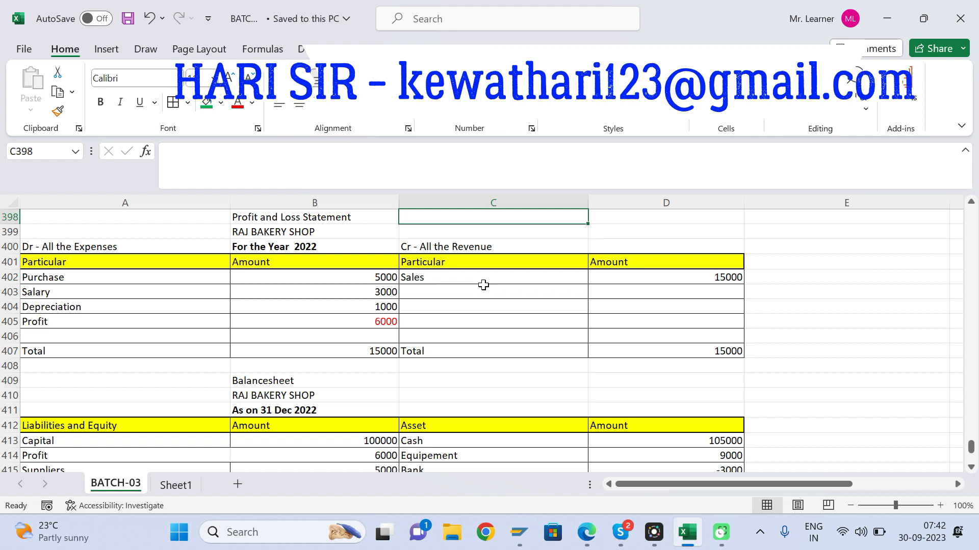
# Step: Examine the Purchase and Salary expense items in A402 and A403 of the Profit and Loss Statement
pyautogui.click(430, 287)
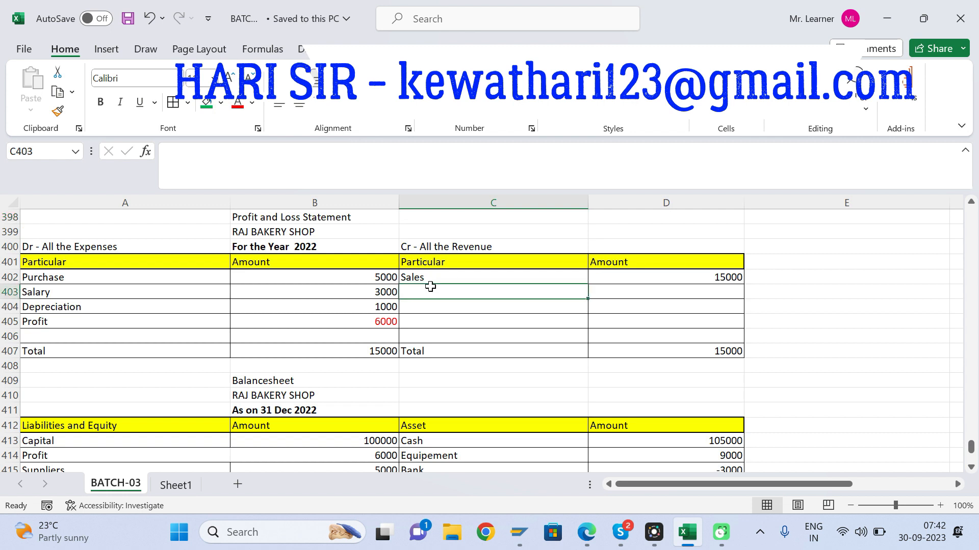
pyautogui.click(60, 286)
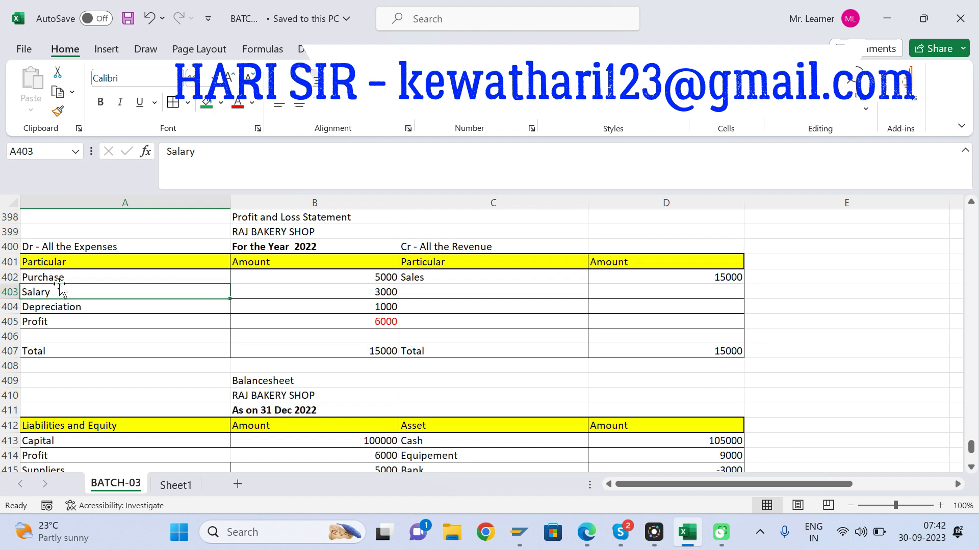
pyautogui.click(52, 278)
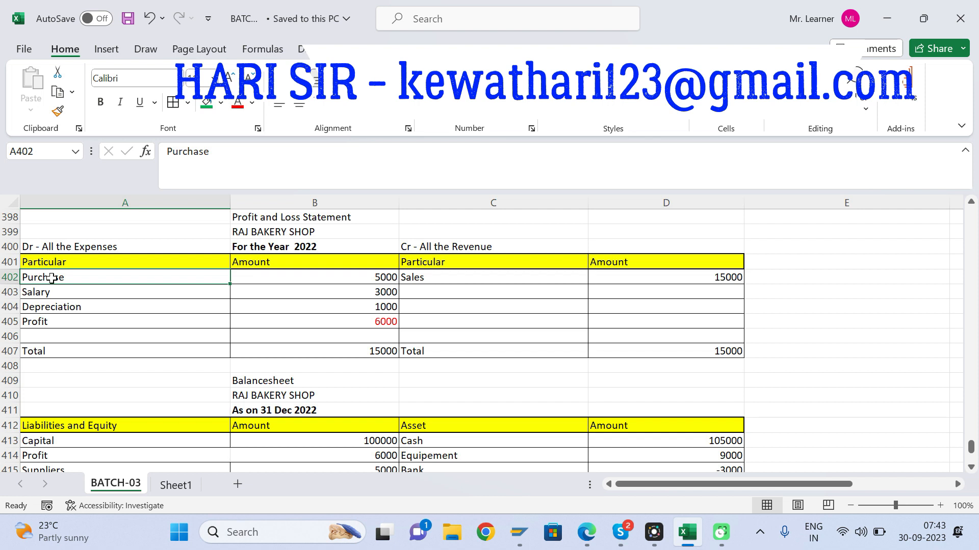
pyautogui.click(50, 293)
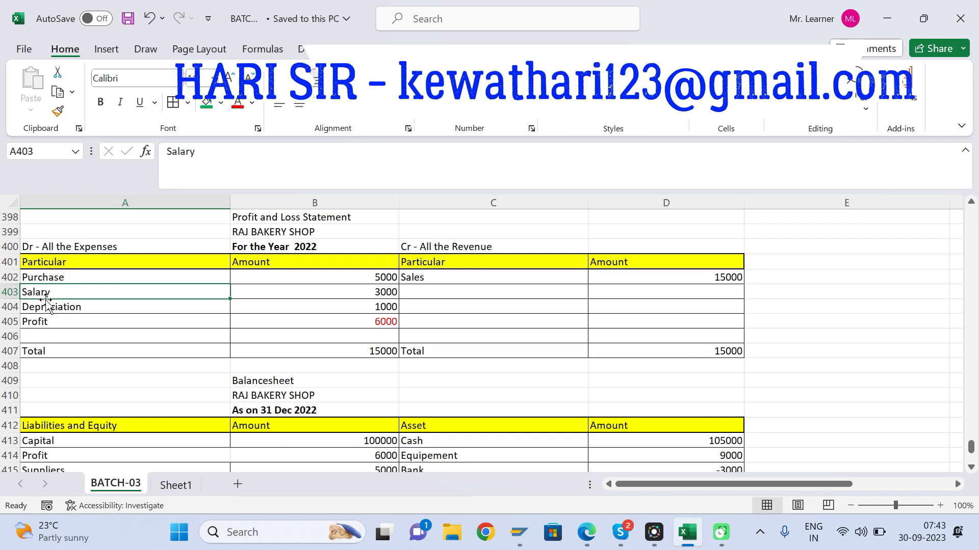
# Step: Examine the Profit and Loss Statement's column headings, shop name and reporting period in rows 399 to 401
pyautogui.press('Up')
pyautogui.press('Up')
pyautogui.press('Right')
pyautogui.press('Left')
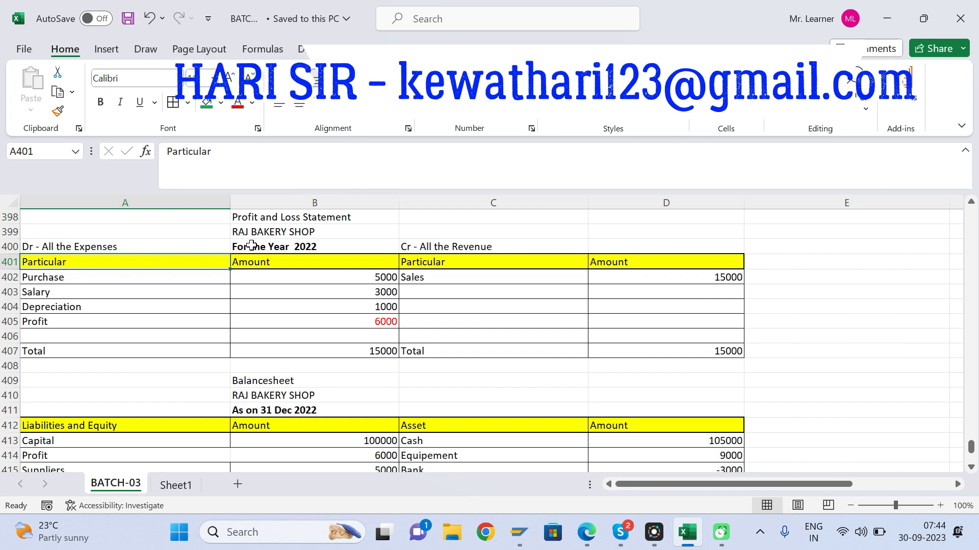
pyautogui.click(288, 235)
pyautogui.click(313, 249)
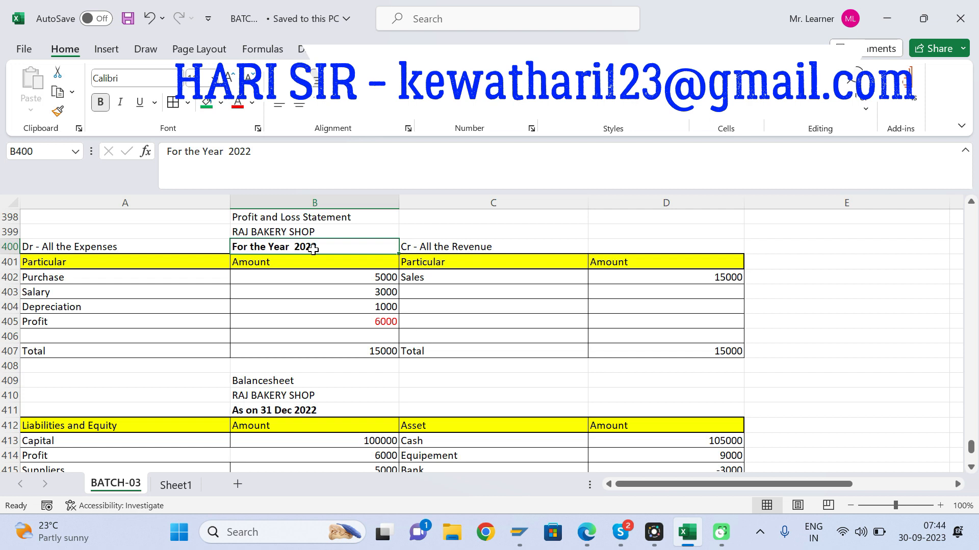
# Step: Examine the Balance Sheet's headings, shop name and liabilities side, including the profit amount in B414
pyautogui.click(112, 423)
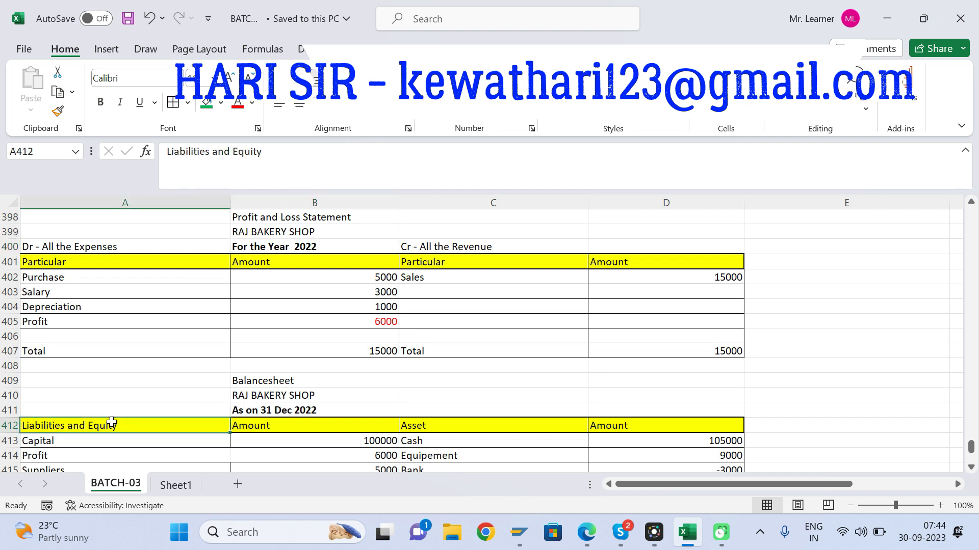
pyautogui.press('Right')
pyautogui.press('Down')
pyautogui.press('Down')
pyautogui.press('Down')
pyautogui.press('Down')
pyautogui.press('Down')
pyautogui.press('Down')
pyautogui.press('Down')
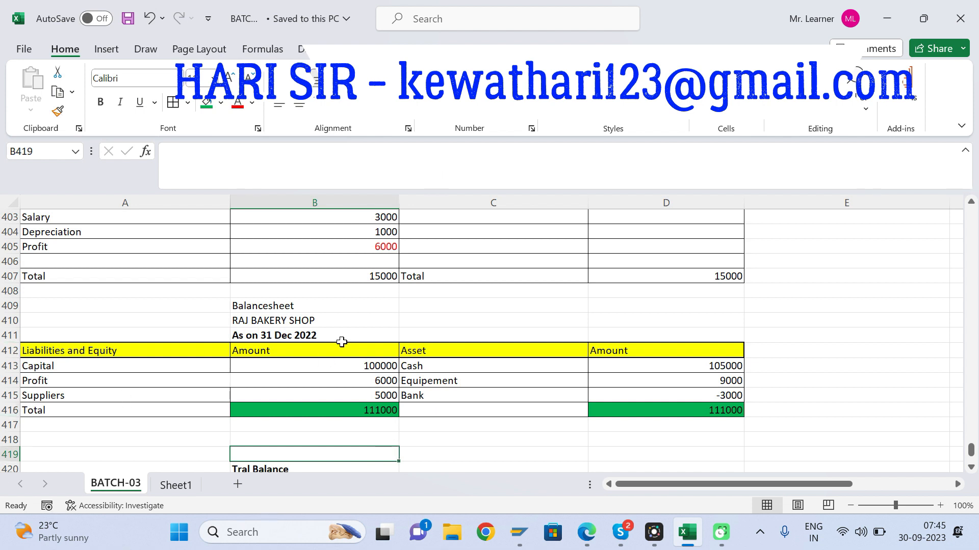
pyautogui.click(342, 262)
pyautogui.click(299, 375)
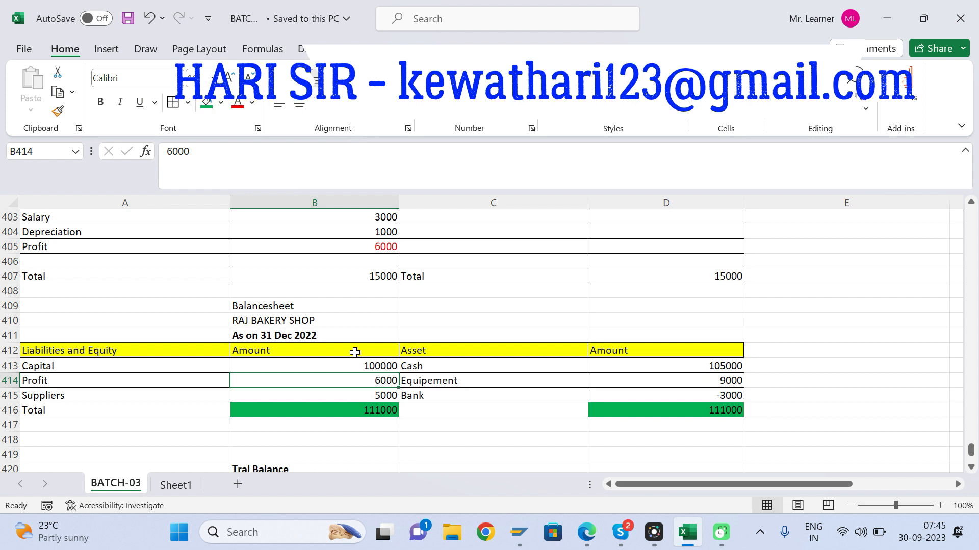
pyautogui.click(305, 324)
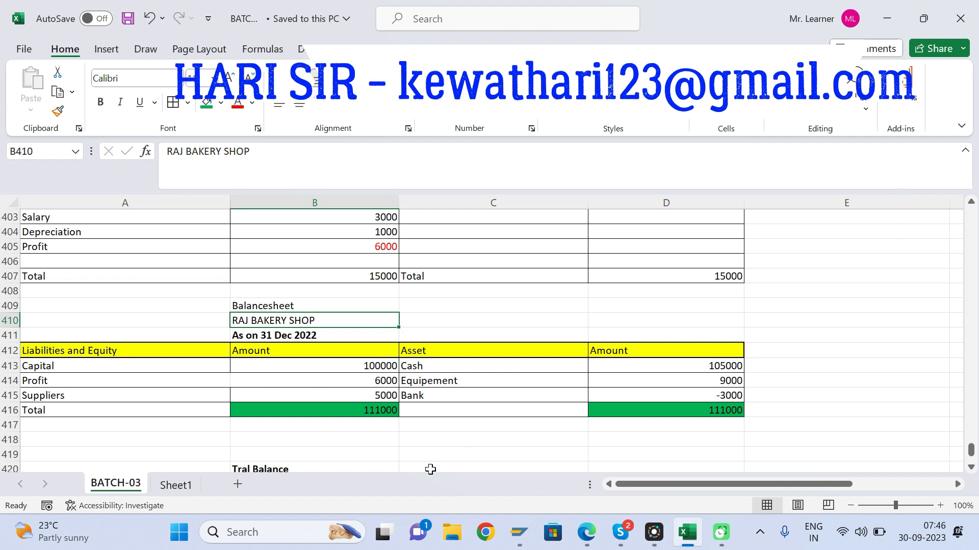
# Step: Enter the dates Jan 2023 in E410 and Dec 2023 in E411 beside the Balance Sheet heading
pyautogui.click(807, 322)
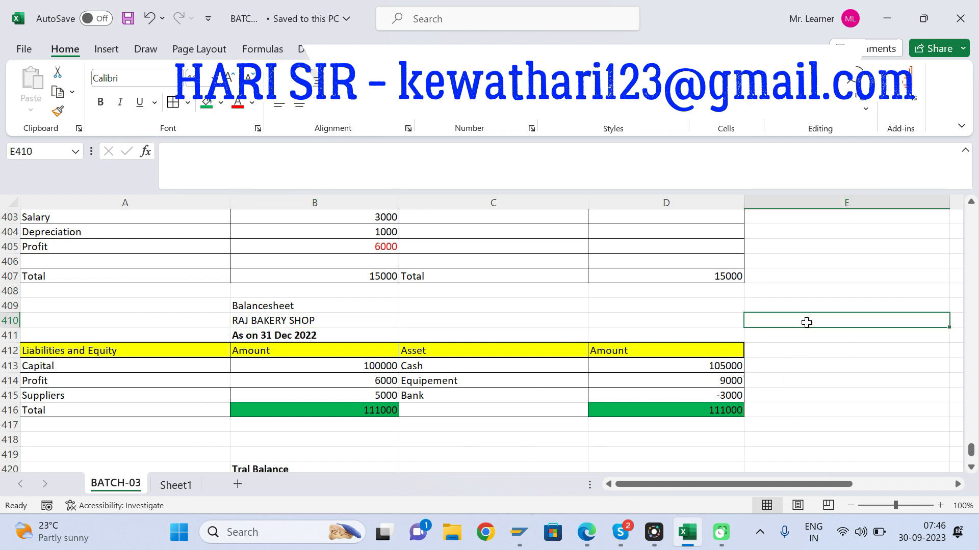
pyautogui.write('Jan 2023')
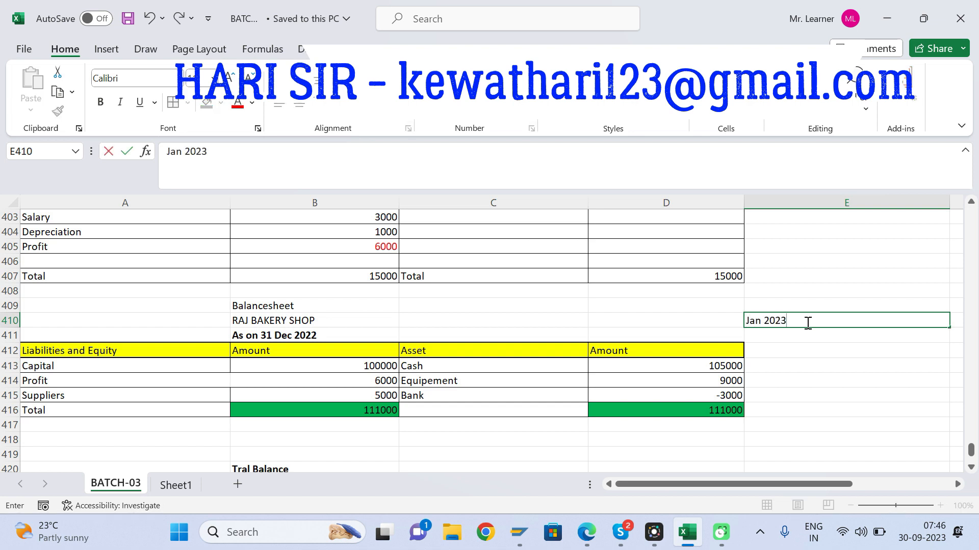
pyautogui.hotkey('ctrl', 'Return')
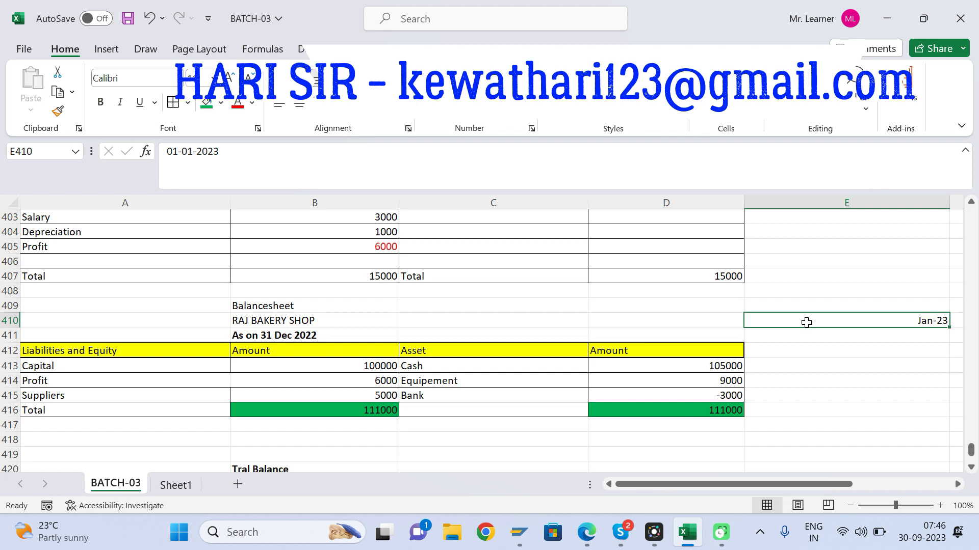
pyautogui.press('Down')
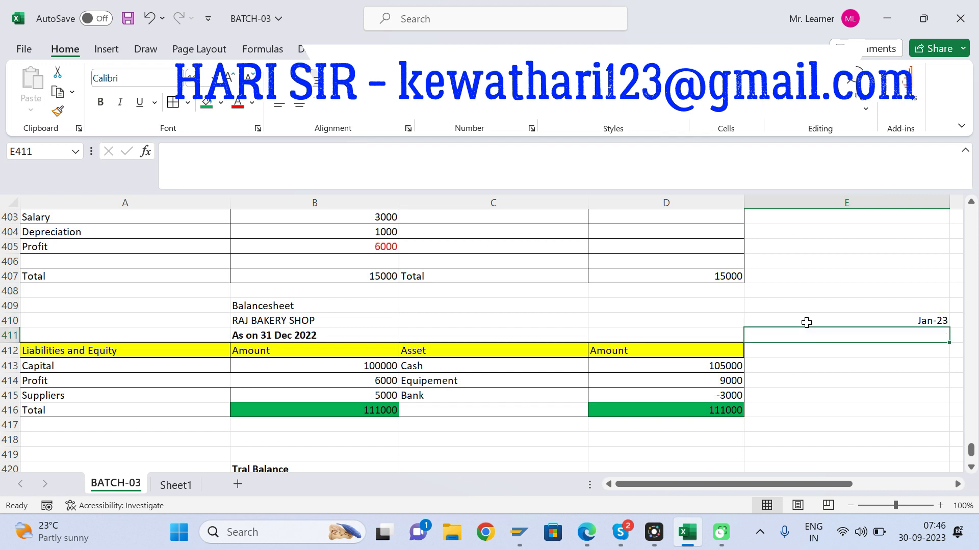
pyautogui.write('dec 2023')
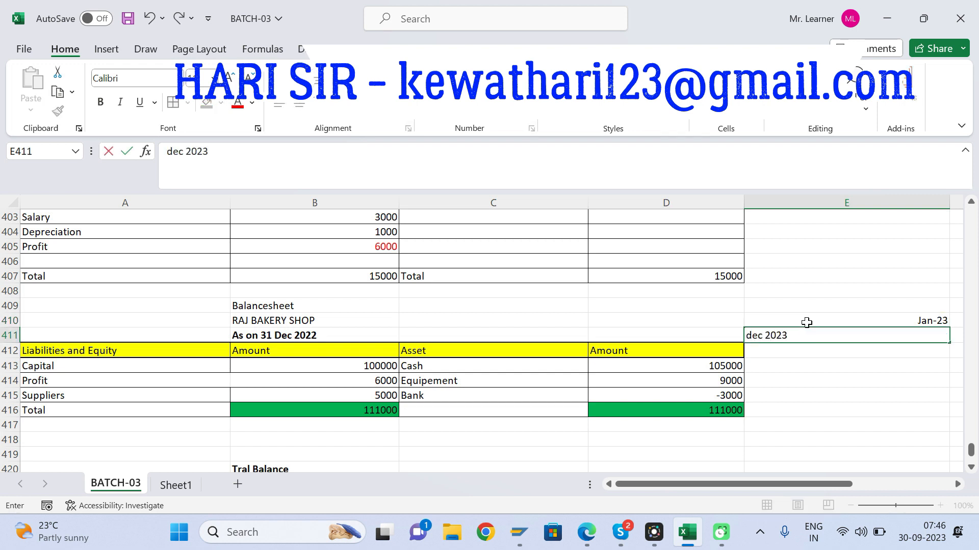
pyautogui.press('Return')
pyautogui.press('Up')
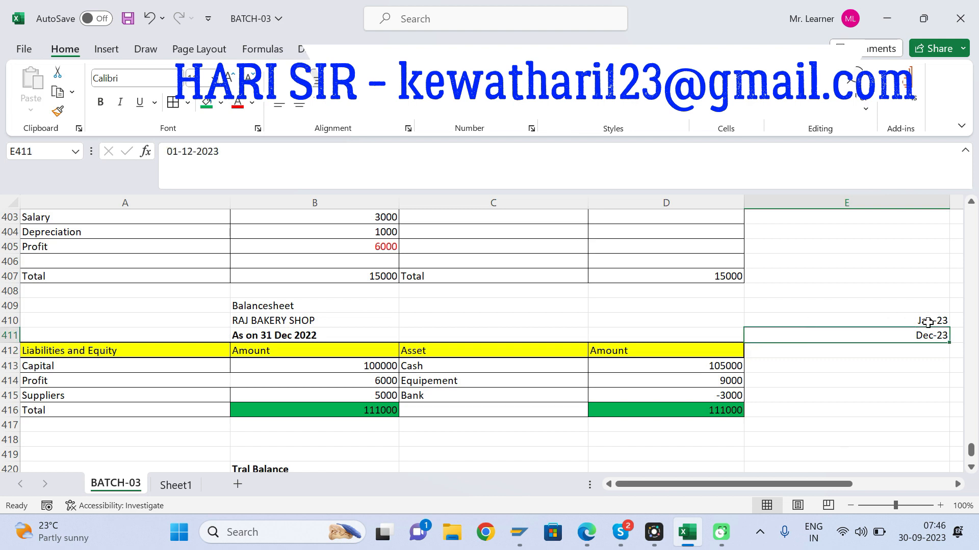
pyautogui.click(928, 322)
pyautogui.click(924, 334)
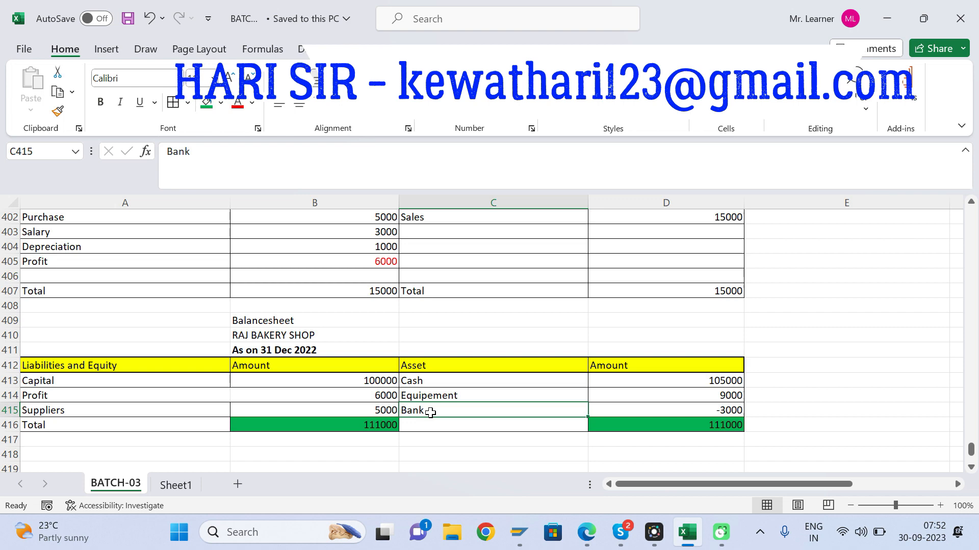
# Step: Review the journal entries in rows 389 to 394, comparing the debit and credit accounts of the depreciation entry
pyautogui.press('Up')
pyautogui.press('Up')
pyautogui.press('Up')
pyautogui.press('Up')
pyautogui.press('Up')
pyautogui.press('Up')
pyautogui.press('Up')
pyautogui.press('Up')
pyautogui.press('Up')
pyautogui.press('Up')
pyautogui.press('Up')
pyautogui.press('Up')
pyautogui.press('Up')
pyautogui.press('Up')
pyautogui.press('Up')
pyautogui.press('Up')
pyautogui.press('Up')
pyautogui.press('Up')
pyautogui.press('Up')
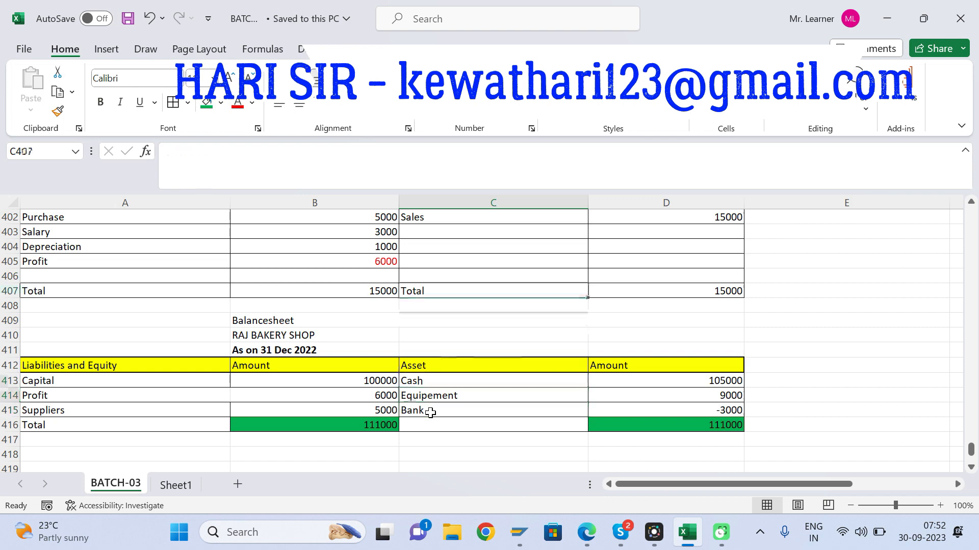
pyautogui.press('Up')
pyautogui.press('Up')
pyautogui.press('Up')
pyautogui.press('Up')
pyautogui.press('Up')
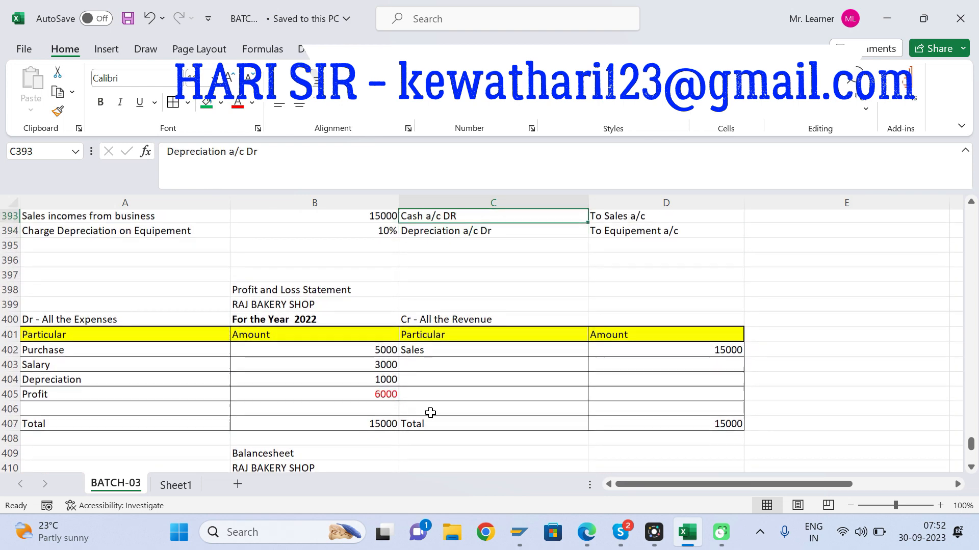
pyautogui.press('Up')
pyautogui.press('Up')
pyautogui.press('Up')
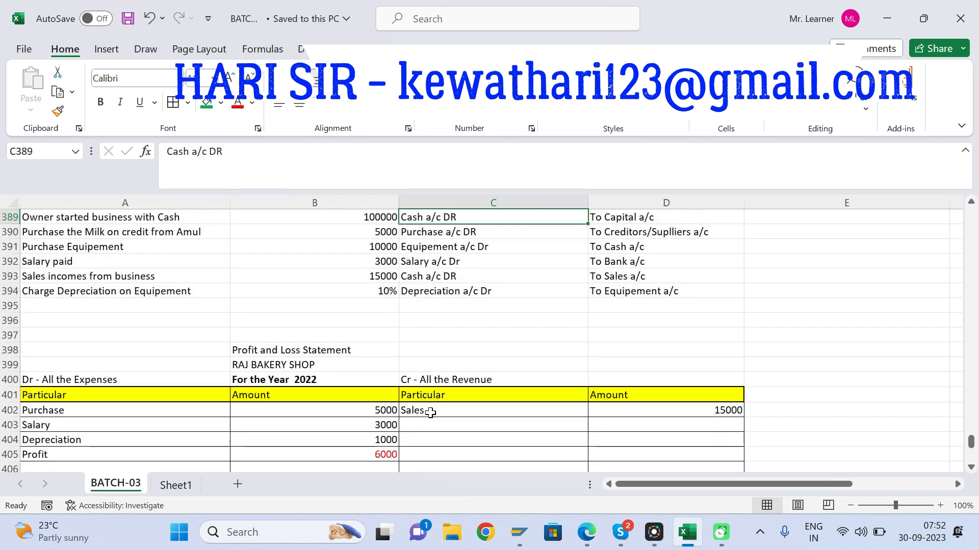
pyautogui.press('Down')
pyautogui.press('Down')
pyautogui.press('Down')
pyautogui.press('Down')
pyautogui.press('Down')
pyautogui.press('Down')
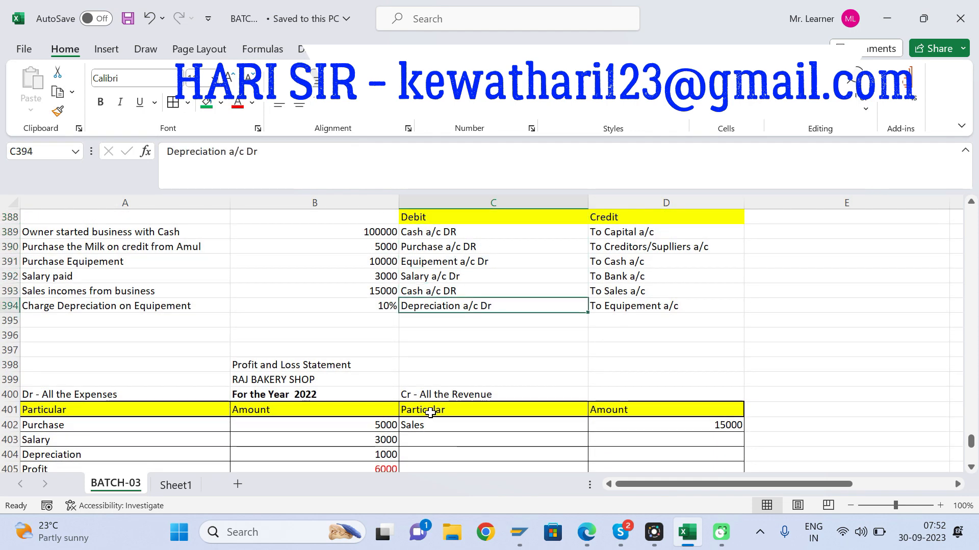
pyautogui.press('Right')
pyautogui.press('Left')
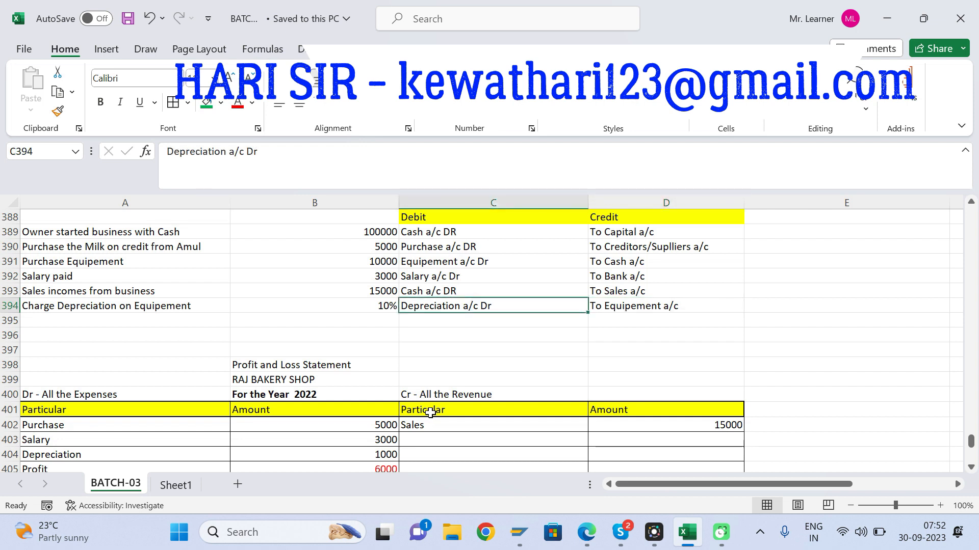
pyautogui.press('Right')
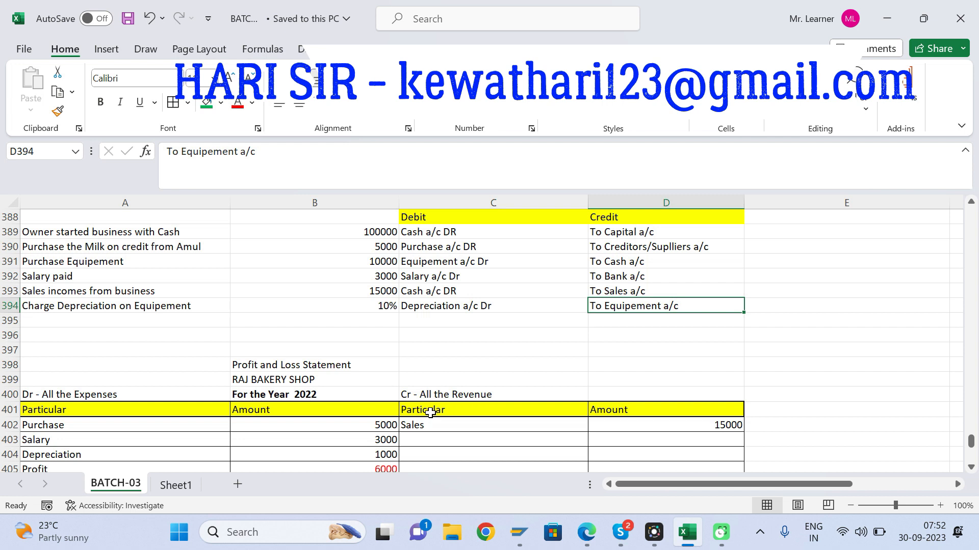
pyautogui.press('Left')
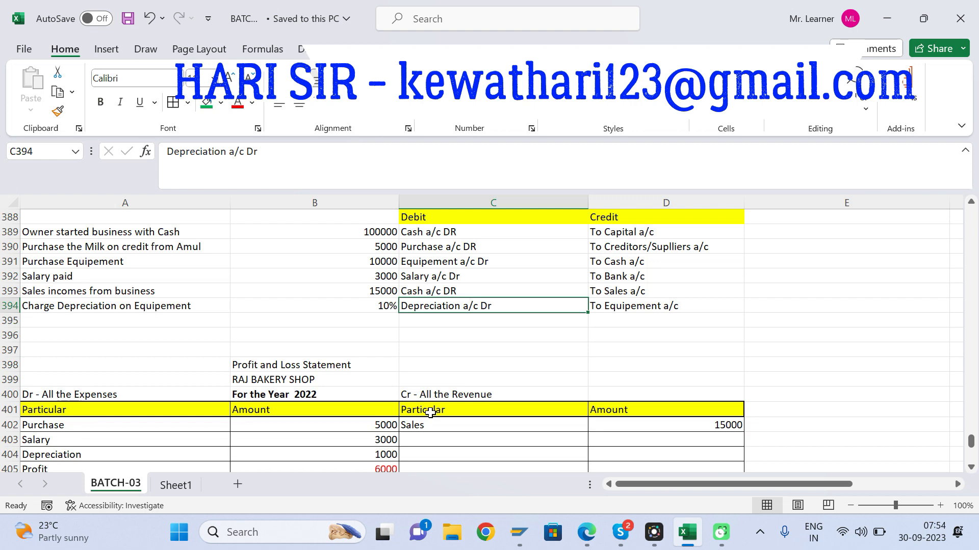
# Step: Look over the Balance Sheet and the Trial Balance table layout beneath it, from row 419 downwards
pyautogui.press('Down')
pyautogui.press('Down')
pyautogui.press('Down')
pyautogui.press('Down')
pyautogui.press('Down')
pyautogui.press('Down')
pyautogui.press('Down')
pyautogui.press('Down')
pyautogui.press('Down')
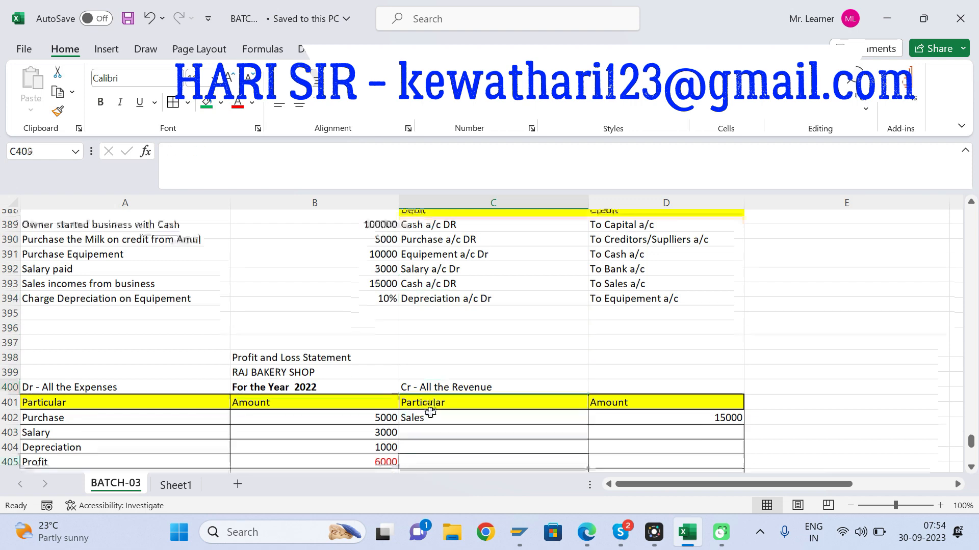
pyautogui.press('Down')
pyautogui.press('Down')
pyautogui.press('Down')
pyautogui.press('Down')
pyautogui.press('Down')
pyautogui.press('Down')
pyautogui.press('Down')
pyautogui.press('Down')
pyautogui.press('Down')
pyautogui.press('Down')
pyautogui.press('Down')
pyautogui.press('Down')
pyautogui.press('Down')
pyautogui.press('Down')
pyautogui.press('Down')
pyautogui.press('Down')
pyautogui.press('Down')
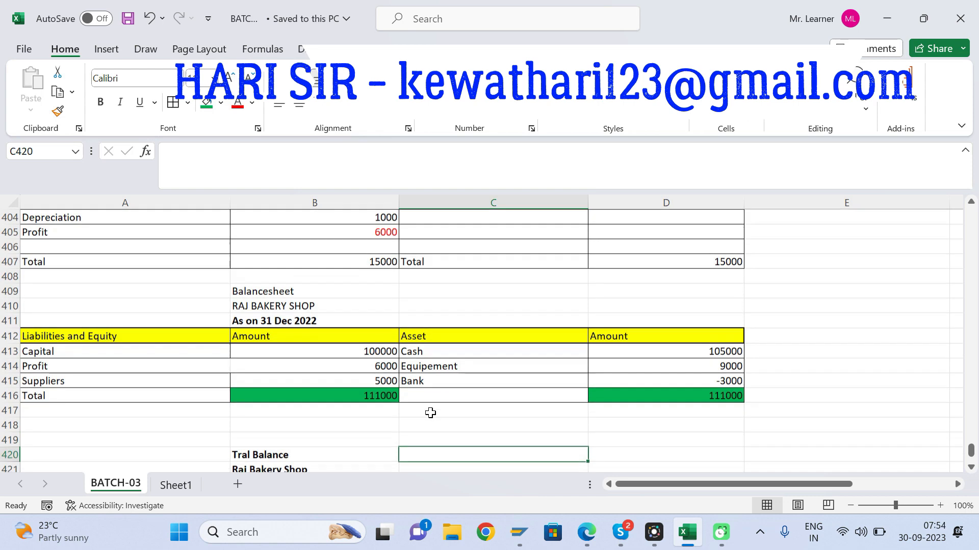
pyautogui.press('Down')
pyautogui.press('Down')
pyautogui.click(88, 414)
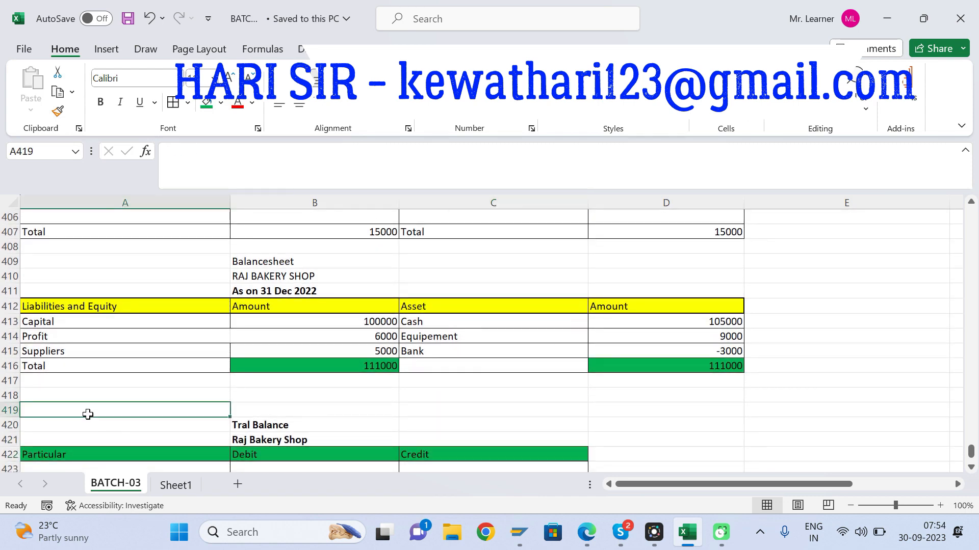
pyautogui.hotkey('shift', 'Right')
pyautogui.hotkey('shift', 'Right')
pyautogui.hotkey('shift', 'Right')
pyautogui.hotkey('shift', 'Right')
pyautogui.press('Down')
pyautogui.press('Down')
pyautogui.press('Down')
pyautogui.press('Down')
pyautogui.press('Down')
pyautogui.press('Down')
pyautogui.press('Down')
pyautogui.press('Down')
pyautogui.press('Down')
pyautogui.press('Down')
pyautogui.press('Down')
pyautogui.press('Down')
pyautogui.press('Down')
pyautogui.press('Down')
pyautogui.press('Down')
pyautogui.press('Down')
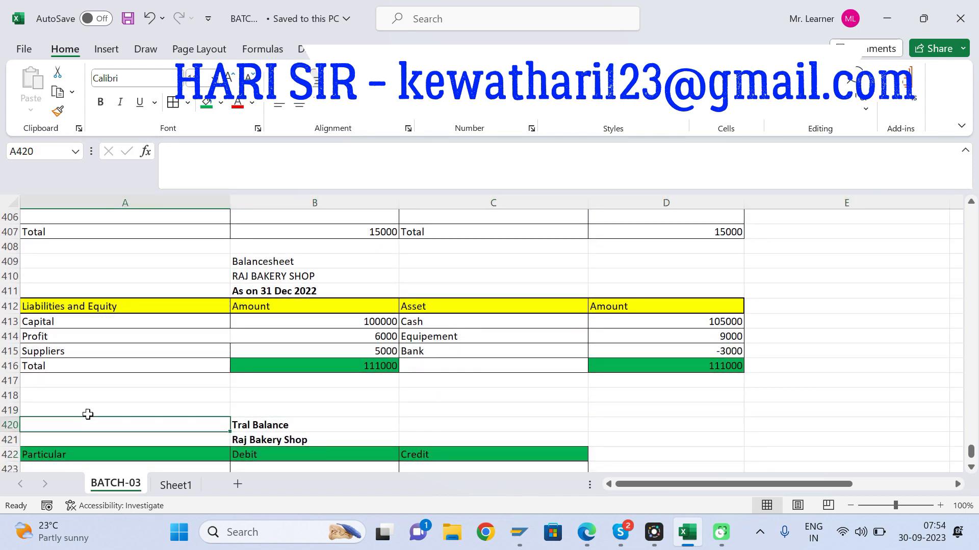
pyautogui.press('Down')
pyautogui.press('Down')
pyautogui.press('Down')
pyautogui.press('Up')
pyautogui.press('Up')
pyautogui.press('Up')
pyautogui.press('Up')
pyautogui.press('Up')
pyautogui.press('Up')
pyautogui.press('Up')
pyautogui.press('Up')
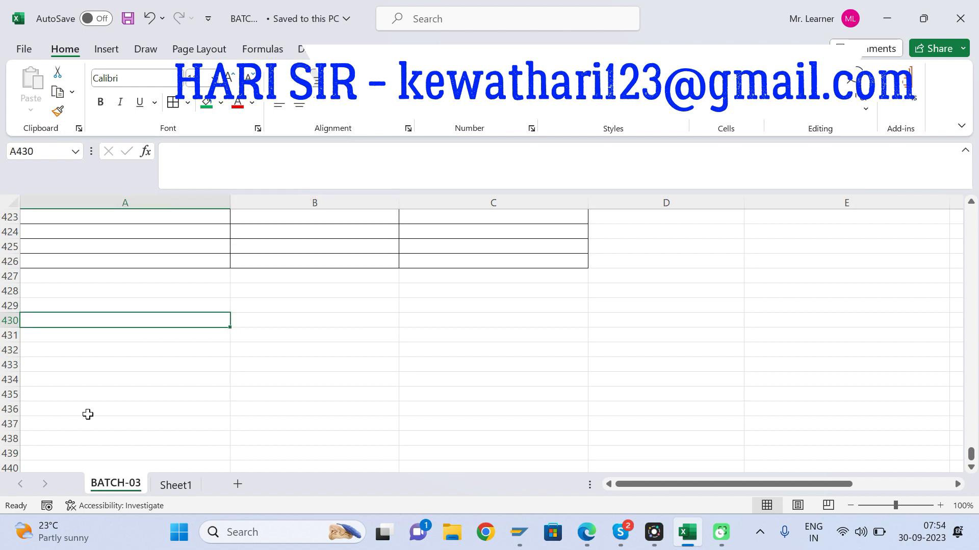
# Step: Enter the period "Jan 2022 to Dec 2022" in A430 below the Trial Balance table
pyautogui.write('202')
pyautogui.press('BackSpace')
pyautogui.press('BackSpace')
pyautogui.press('BackSpace')
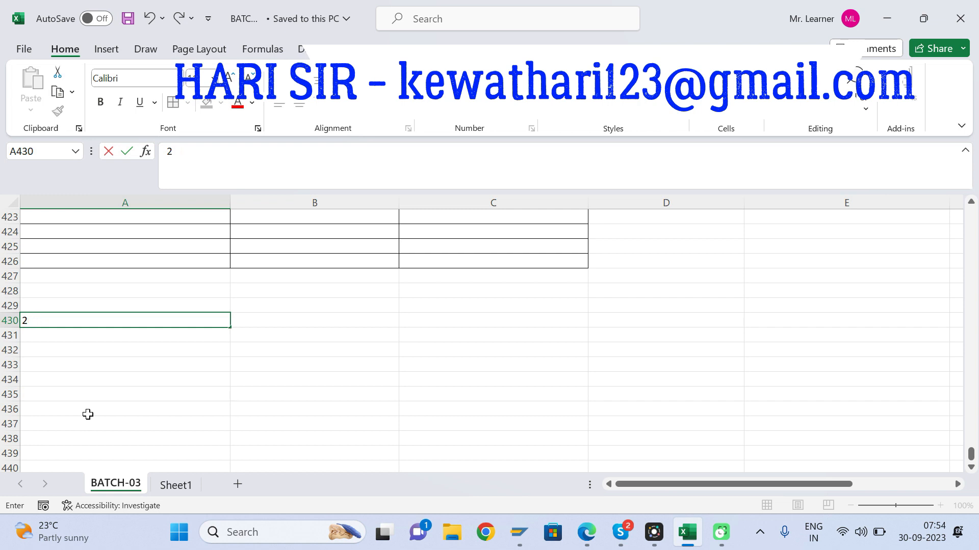
pyautogui.write('Jan 2022 to dec')
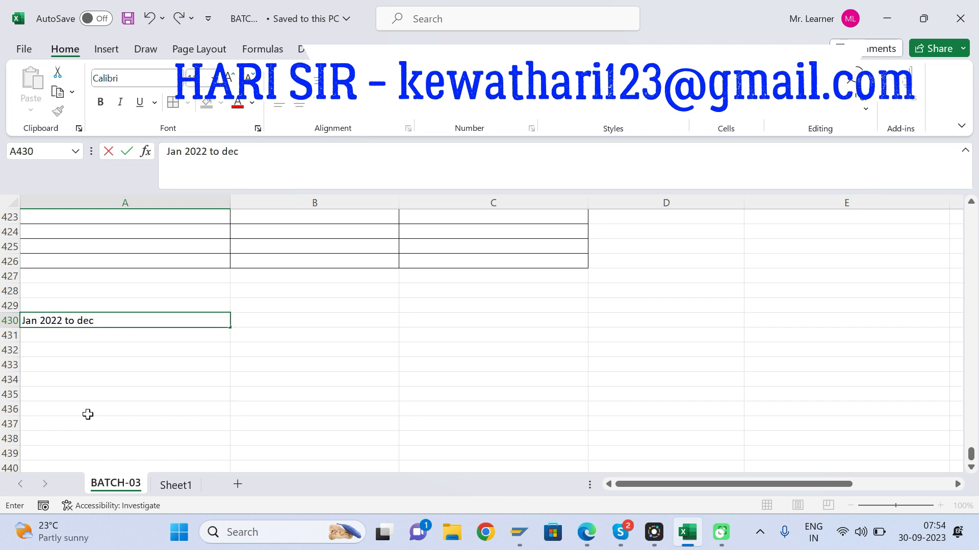
pyautogui.press('BackSpace')
pyautogui.press('BackSpace')
pyautogui.press('BackSpace')
pyautogui.press('BackSpace')
pyautogui.write('de')
pyautogui.press('BackSpace')
pyautogui.press('BackSpace')
pyautogui.write('Dec 2022')
pyautogui.press('Return')
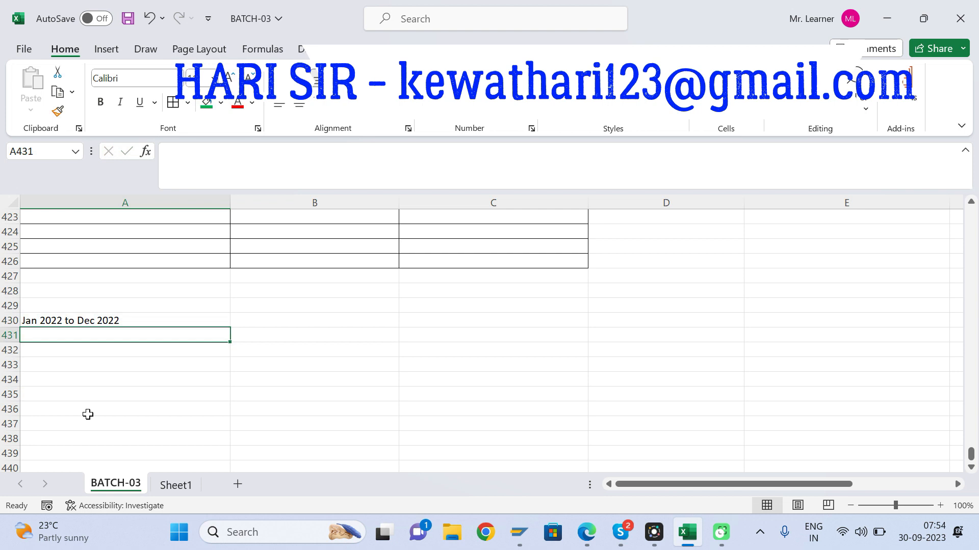
# Step: Enter "Tally" in B430 beside the 2022 period
pyautogui.press('Right')
pyautogui.press('Up')
pyautogui.write('Tally')
pyautogui.press('Return')
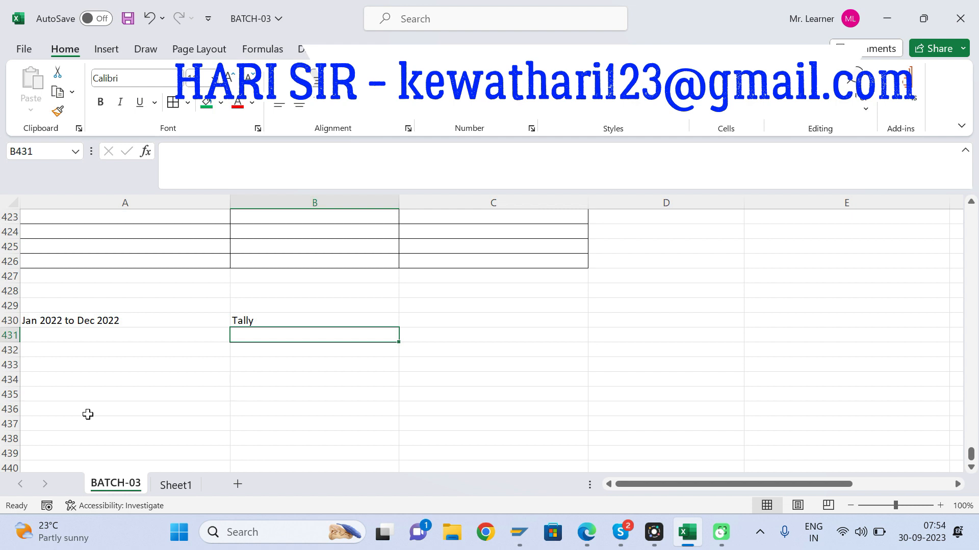
# Step: Enter the date "1st Jan 2023" in A432, two rows below the 2022 period
pyautogui.press('Down')
pyautogui.press('Left')
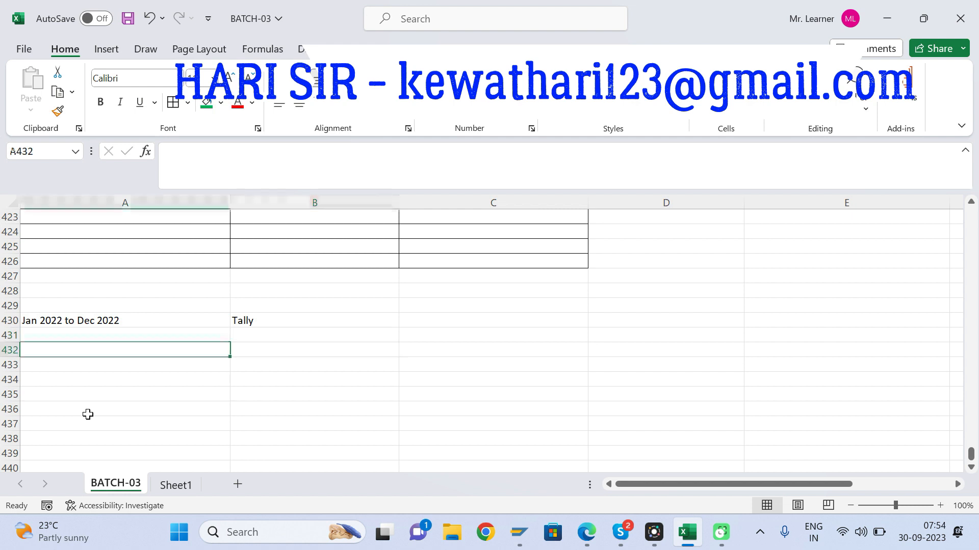
pyautogui.write('1st ')
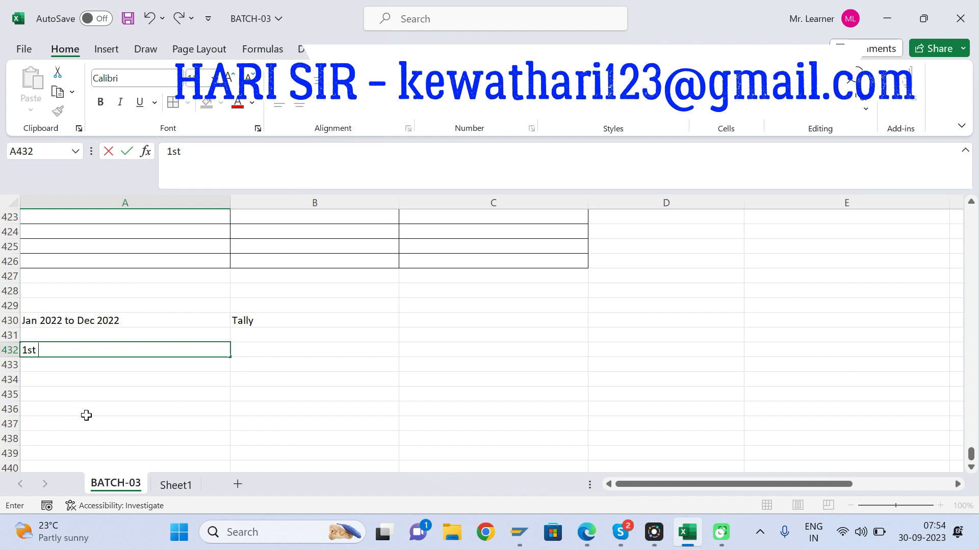
pyautogui.write('Jan 2022')
pyautogui.press('BackSpace')
pyautogui.write('3')
pyautogui.press('Return')
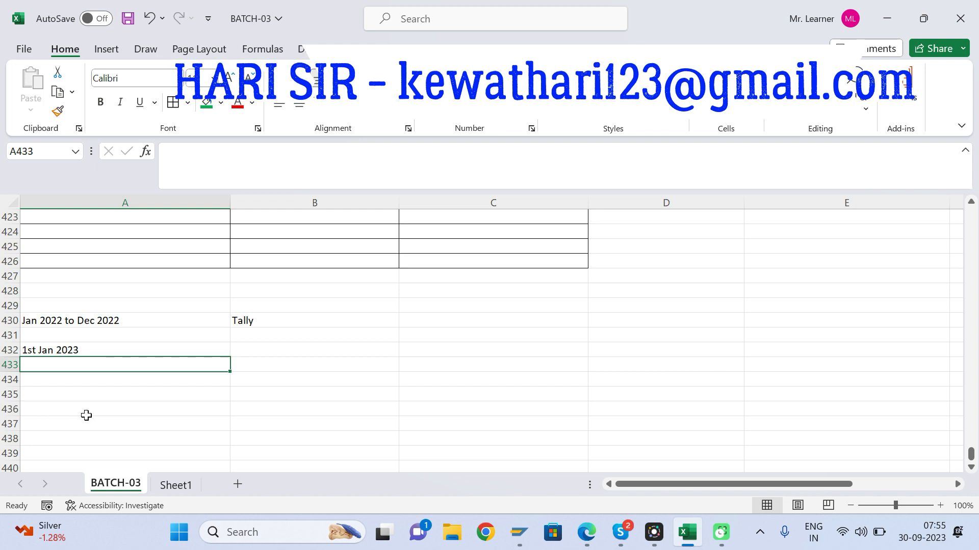
# Step: Move the date "1st Jan 2023" from A432 down one row to A433
pyautogui.press('Up')
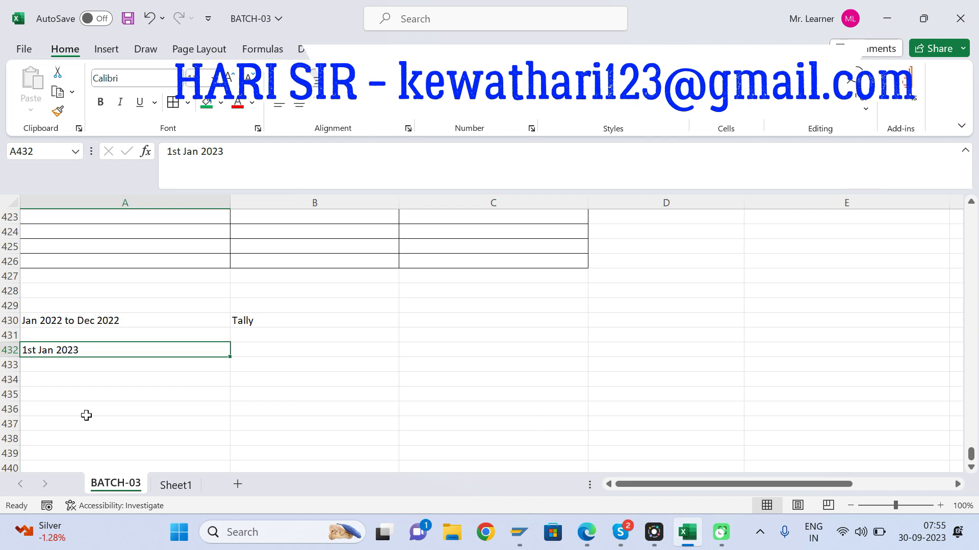
pyautogui.press('Right')
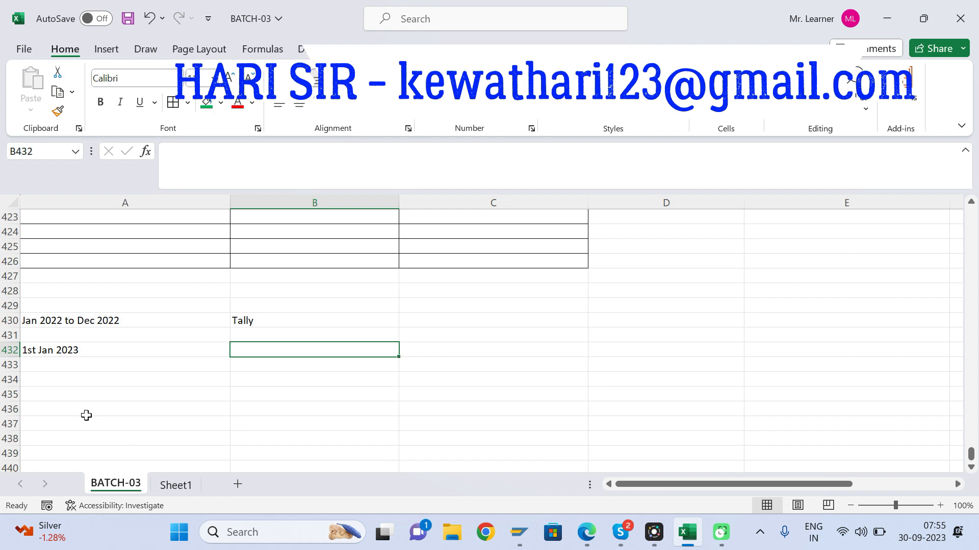
pyautogui.press('Left')
pyautogui.hotkey('ctrl', 'c')
pyautogui.press('Right')
pyautogui.press('Right')
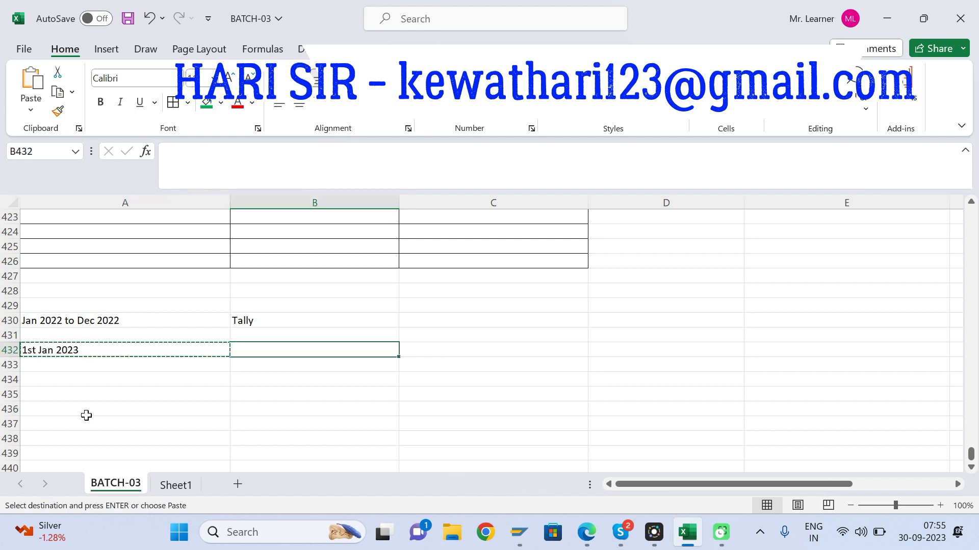
pyautogui.press('Down')
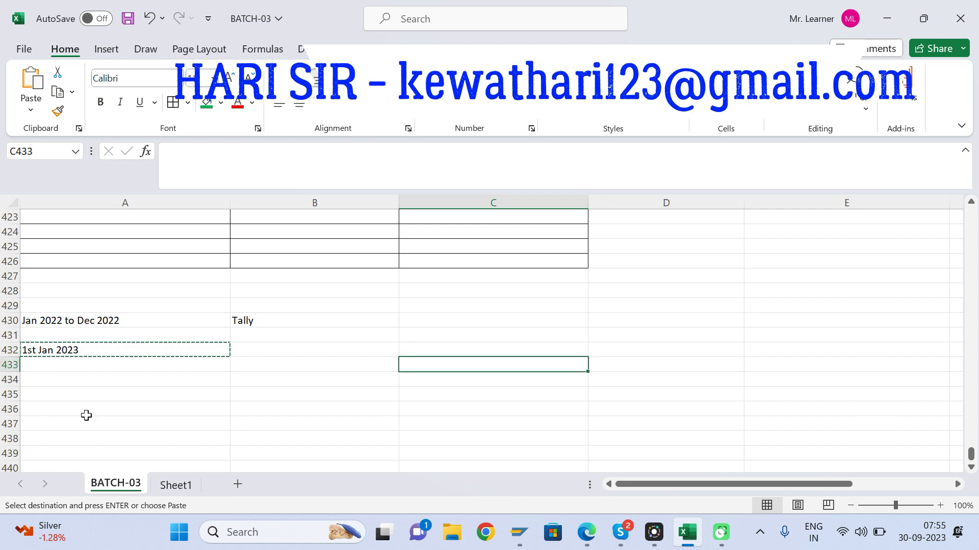
pyautogui.press('Left')
pyautogui.press('Left')
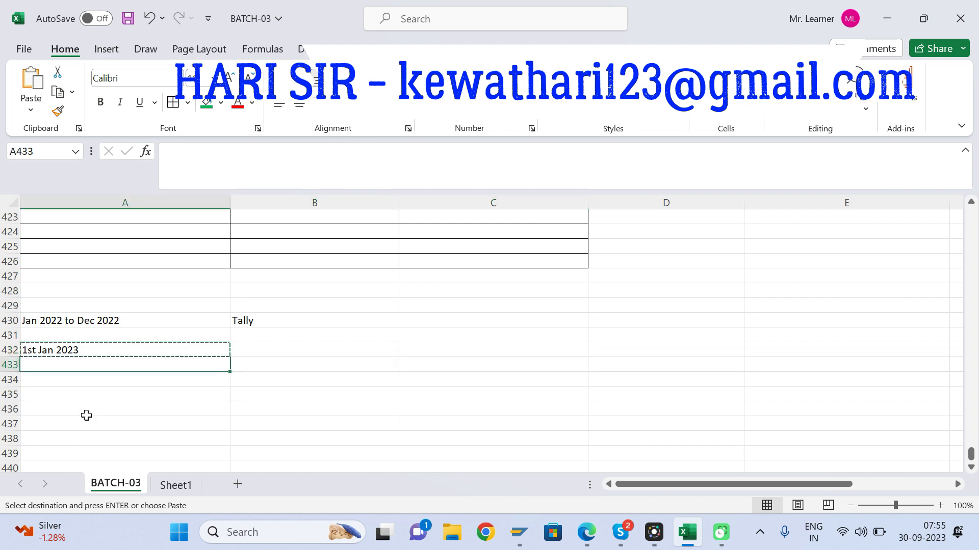
pyautogui.press('Return')
# Step: Enter "Go Live Date" in B433 beside the 1st Jan 2023 date
pyautogui.press('Right')
pyautogui.write('Go')
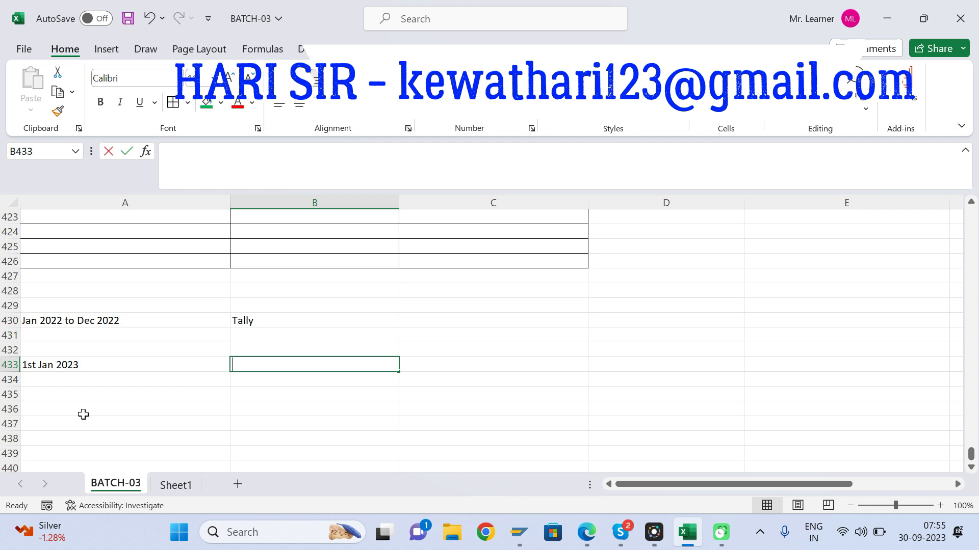
pyautogui.write(' llve')
pyautogui.press('BackSpace')
pyautogui.press('BackSpace')
pyautogui.press('BackSpace')
pyautogui.write('Live Date')
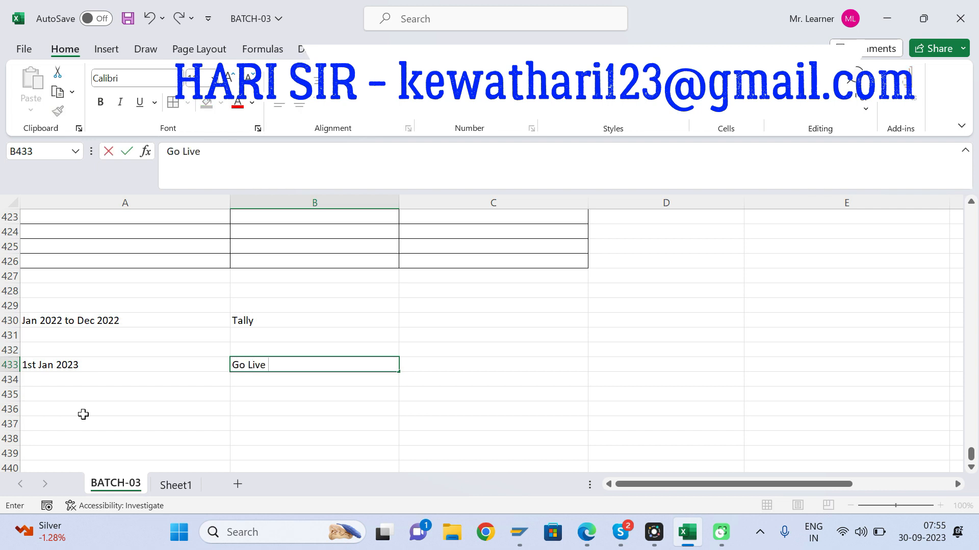
pyautogui.press('Return')
# Step: Make the 1st Jan 2023 date and its Go Live Date label in A433:B433 bold
pyautogui.press('Up')
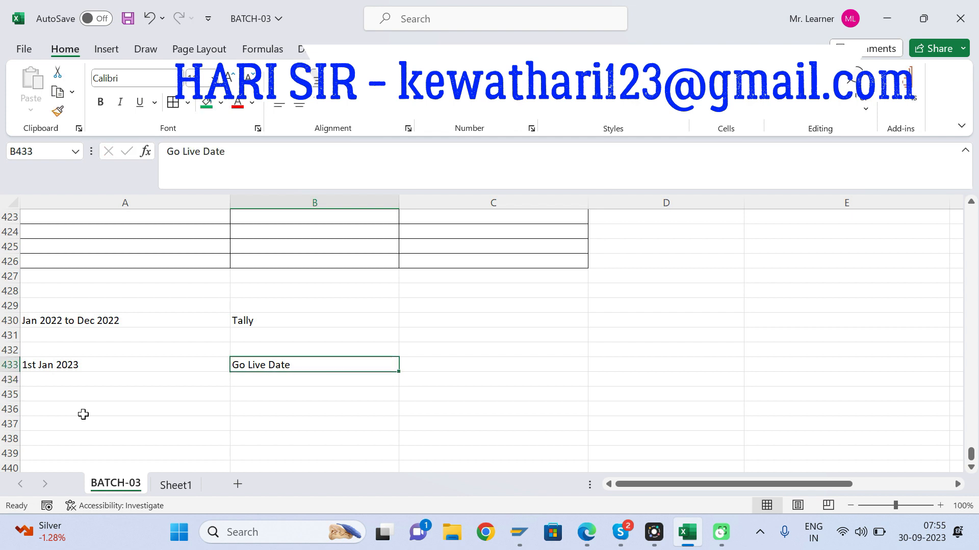
pyautogui.press('Left')
pyautogui.hotkey('shift', 'Right')
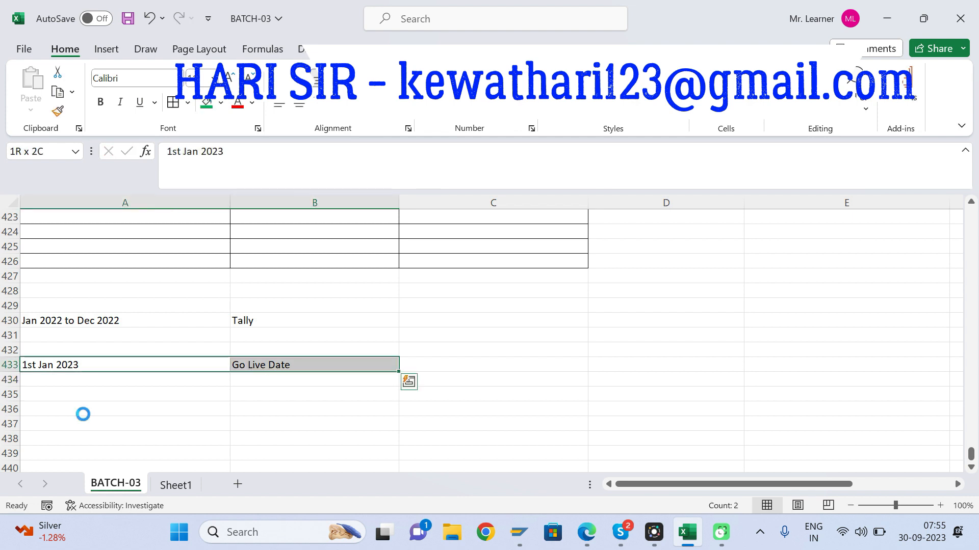
pyautogui.hotkey('ctrl', 'b')
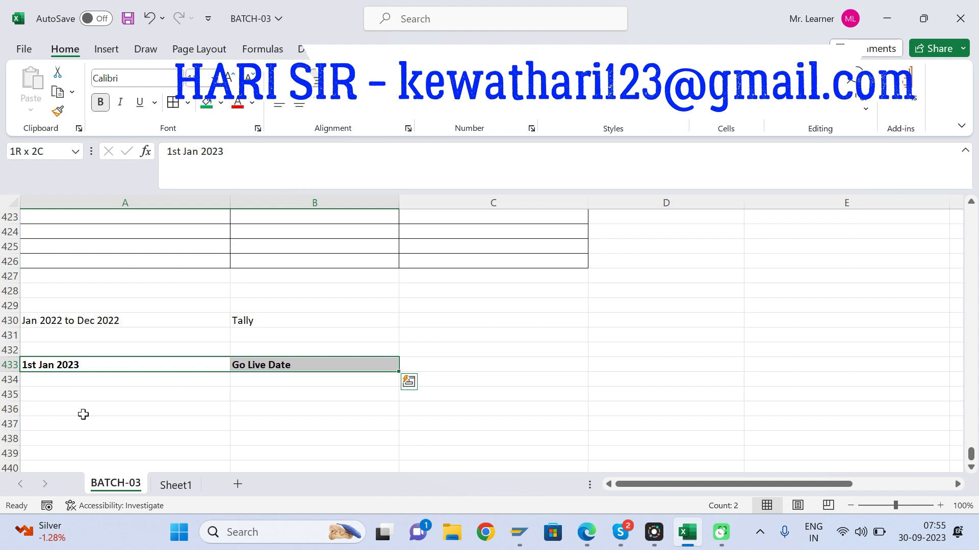
# Step: Enter the date "31st Dec 2022" in A432, directly above the go-live date
pyautogui.press('Up')
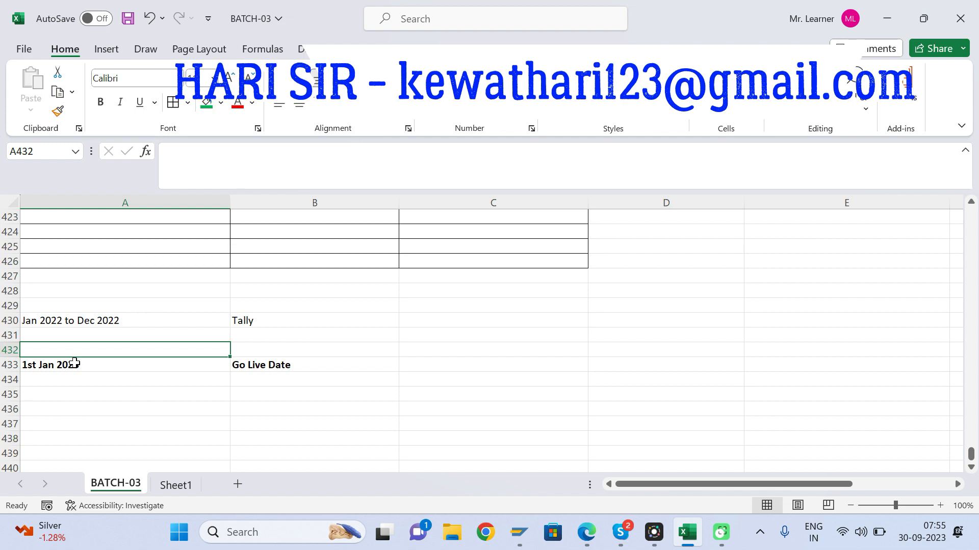
pyautogui.write('31st Dec 2022')
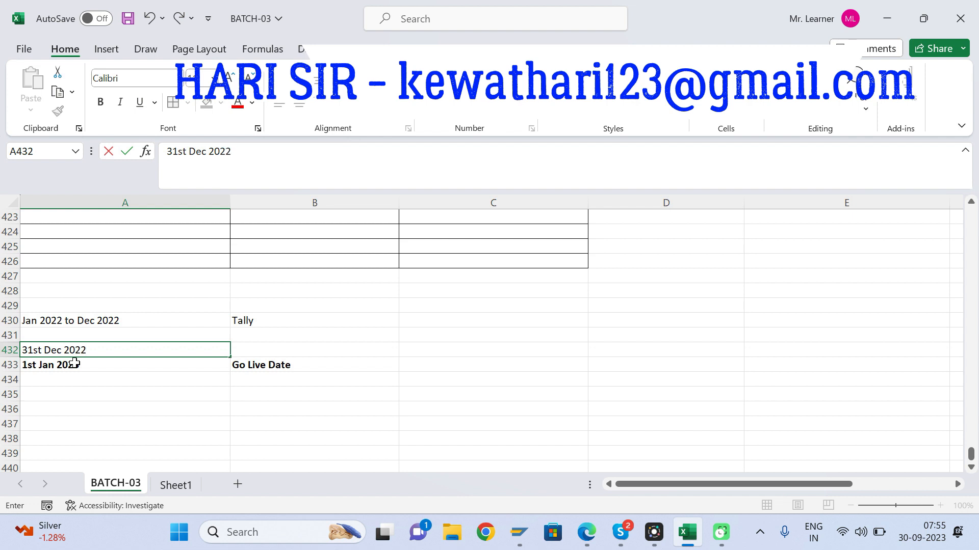
pyautogui.press('Tab')
pyautogui.press('Left')
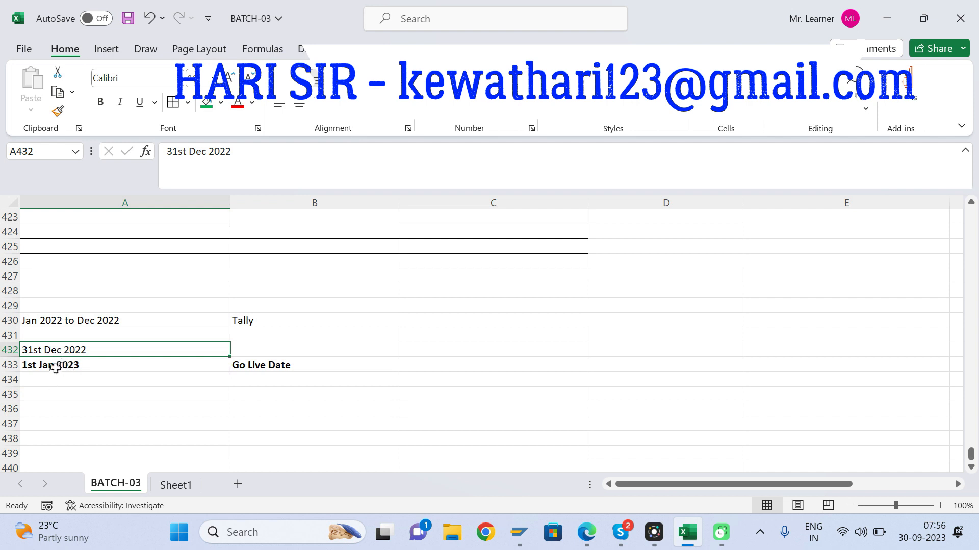
# Step: Enter "Cut Over Date/Migration date" in B432 beside the 31st Dec 2022 date
pyautogui.click(259, 351)
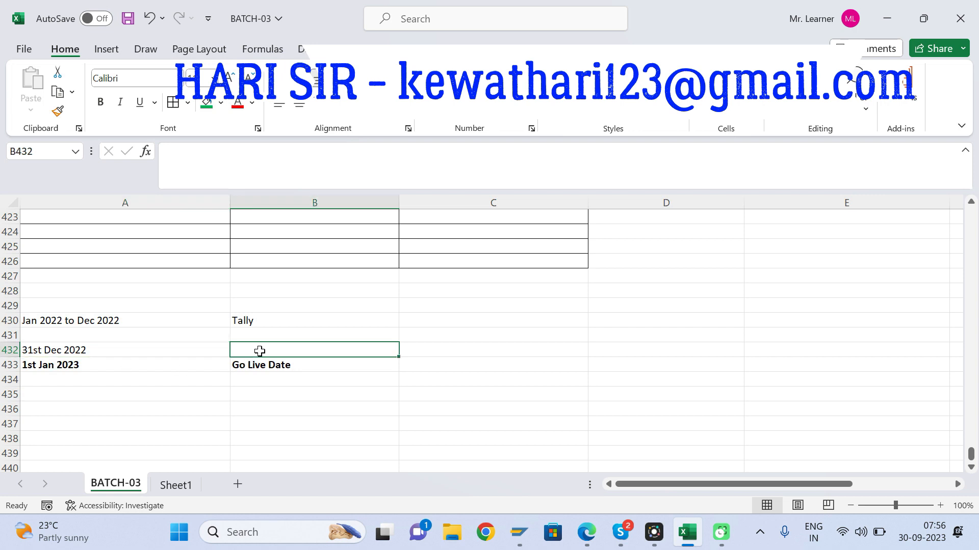
pyautogui.write('Cut Over ')
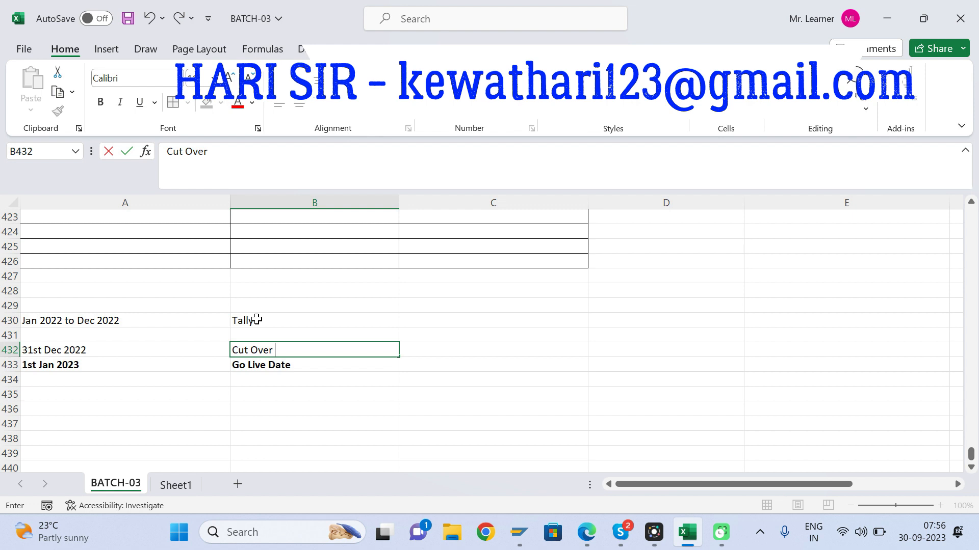
pyautogui.write('Date/Migration date')
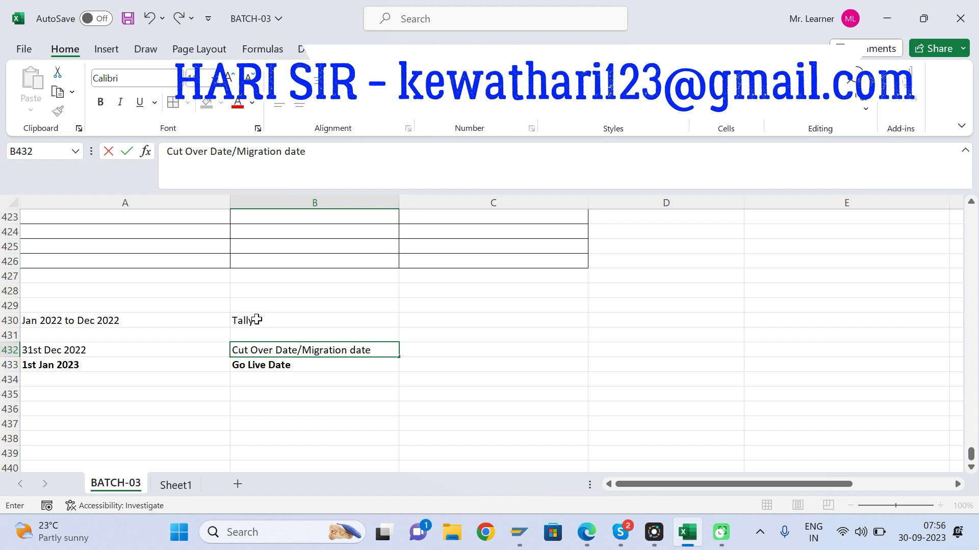
pyautogui.press('Return')
# Step: Fill the cut-over date row, A432:B432, with green
pyautogui.press('Up')
pyautogui.press('Left')
pyautogui.hotkey('shift', 'Right')
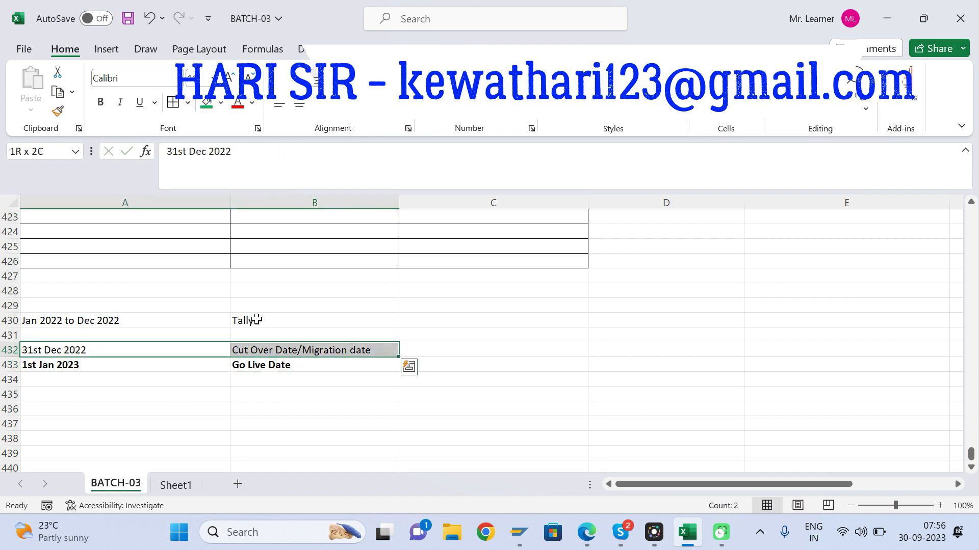
pyautogui.click(206, 104)
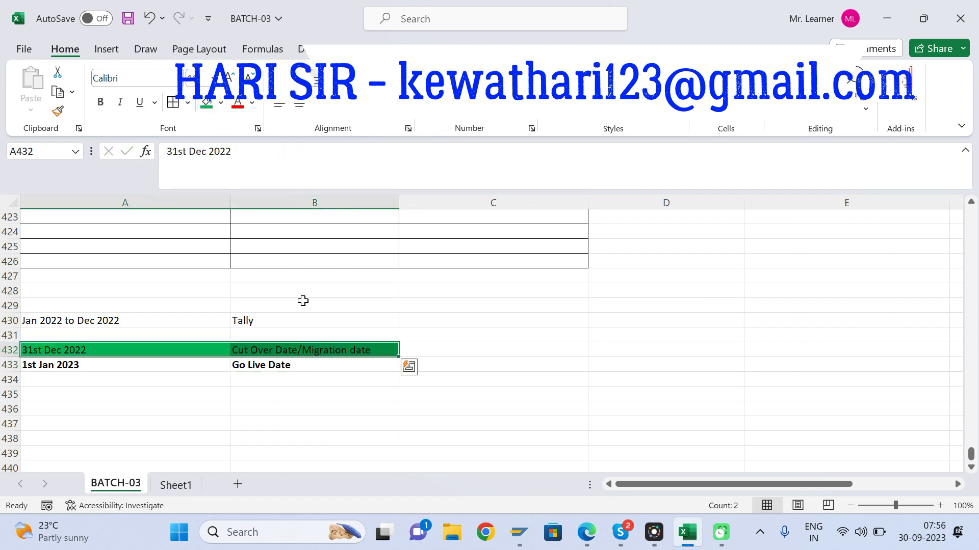
pyautogui.click(301, 300)
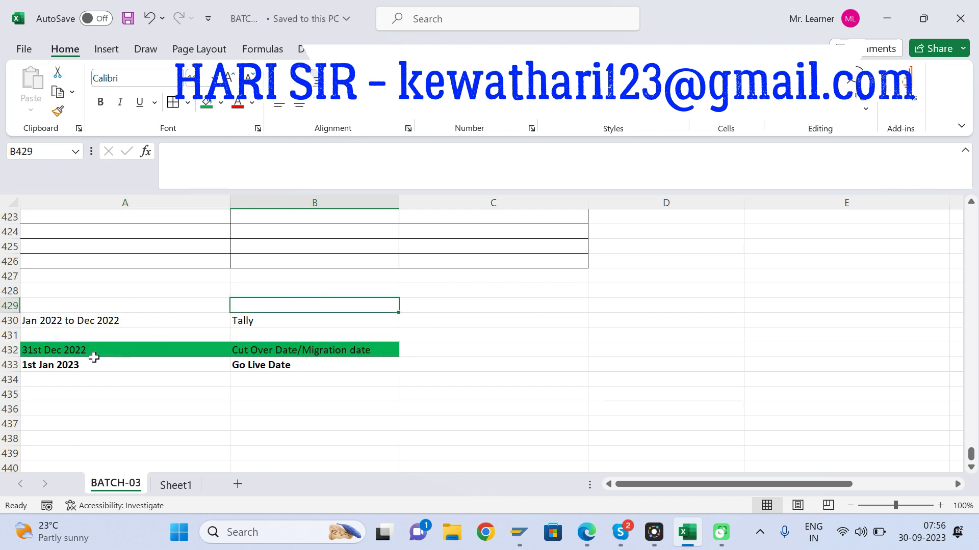
pyautogui.click(76, 351)
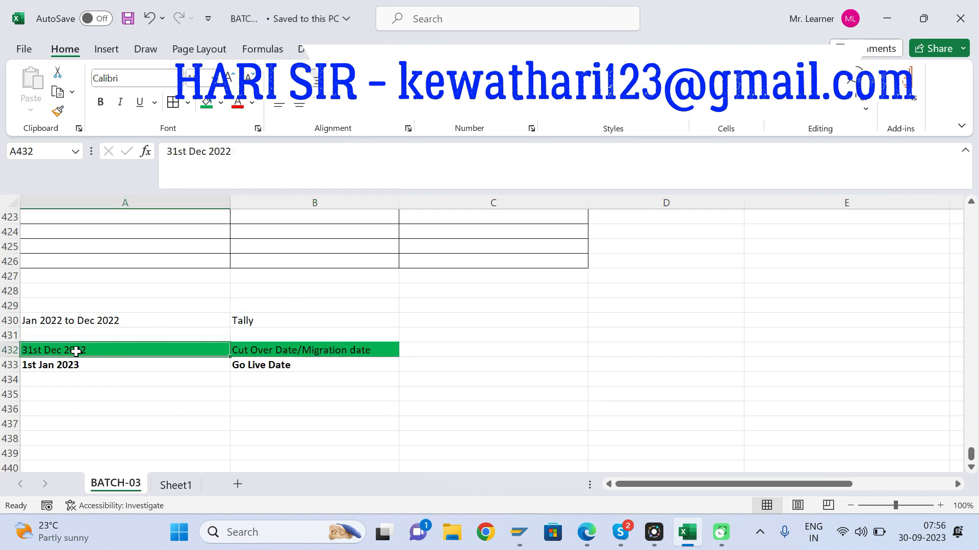
pyautogui.click(275, 350)
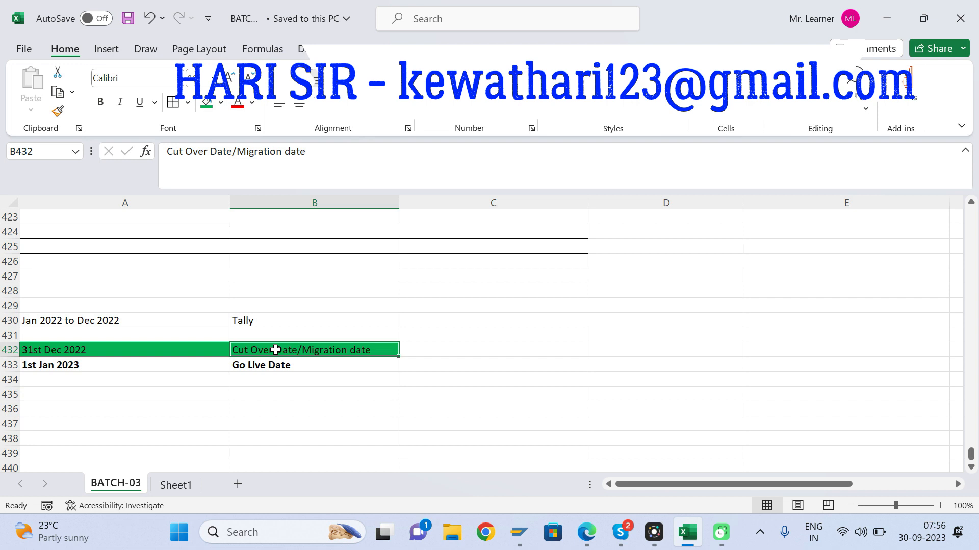
pyautogui.click(248, 366)
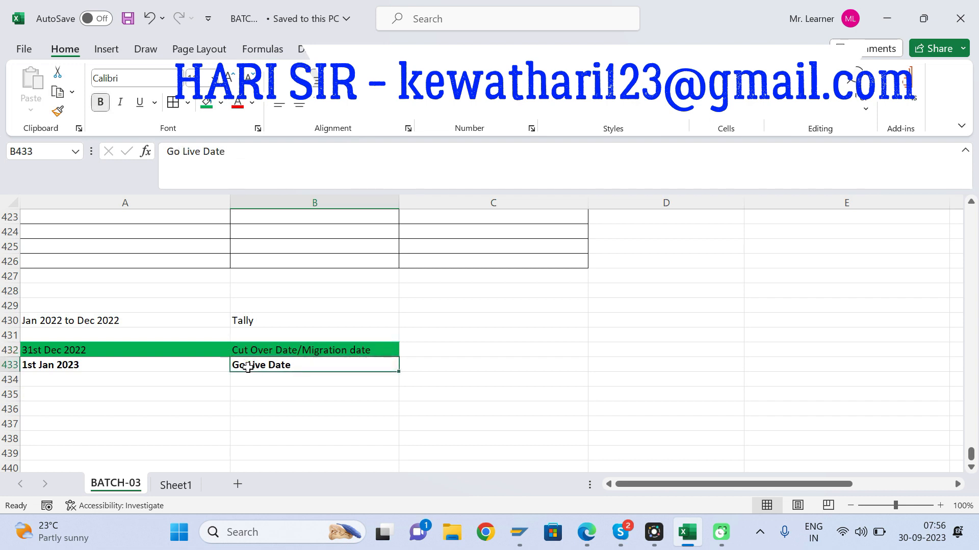
pyautogui.click(86, 400)
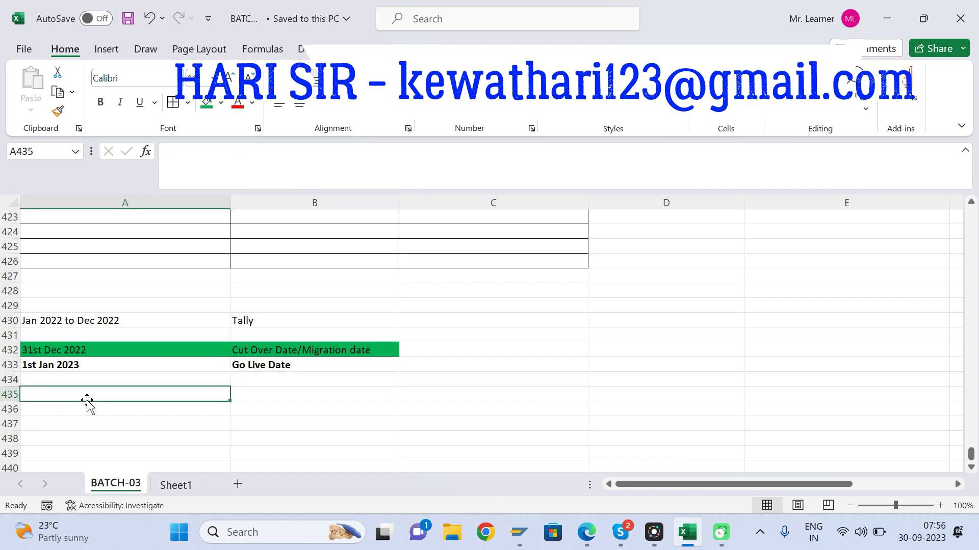